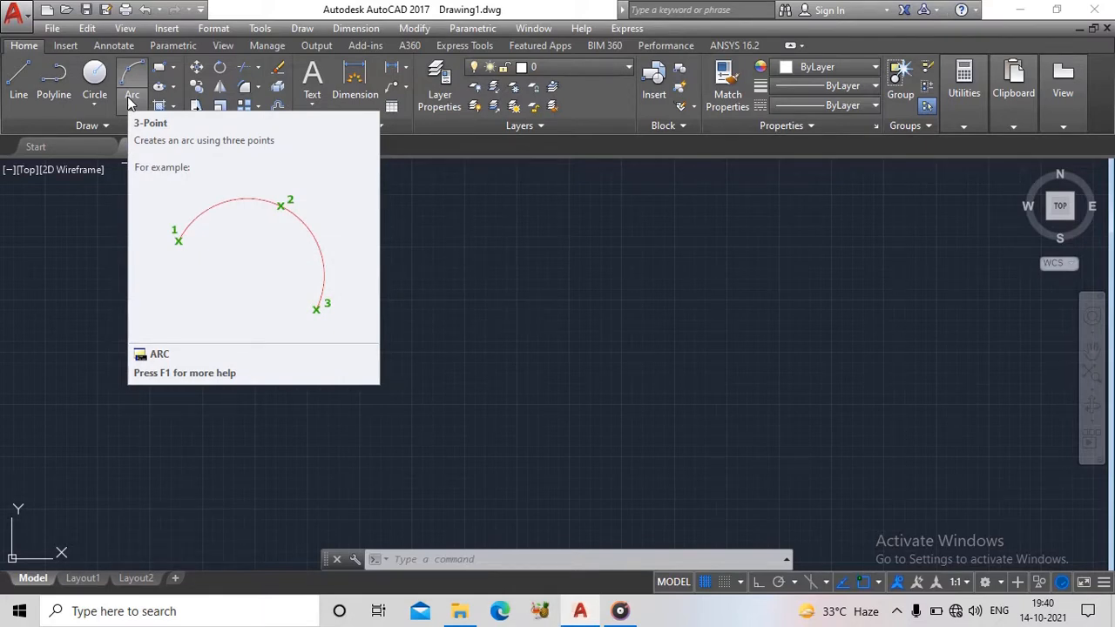
# - Draw a 3-Point arc curving upward, starting at about (1821, 1359)
pyautogui.click(129, 103)
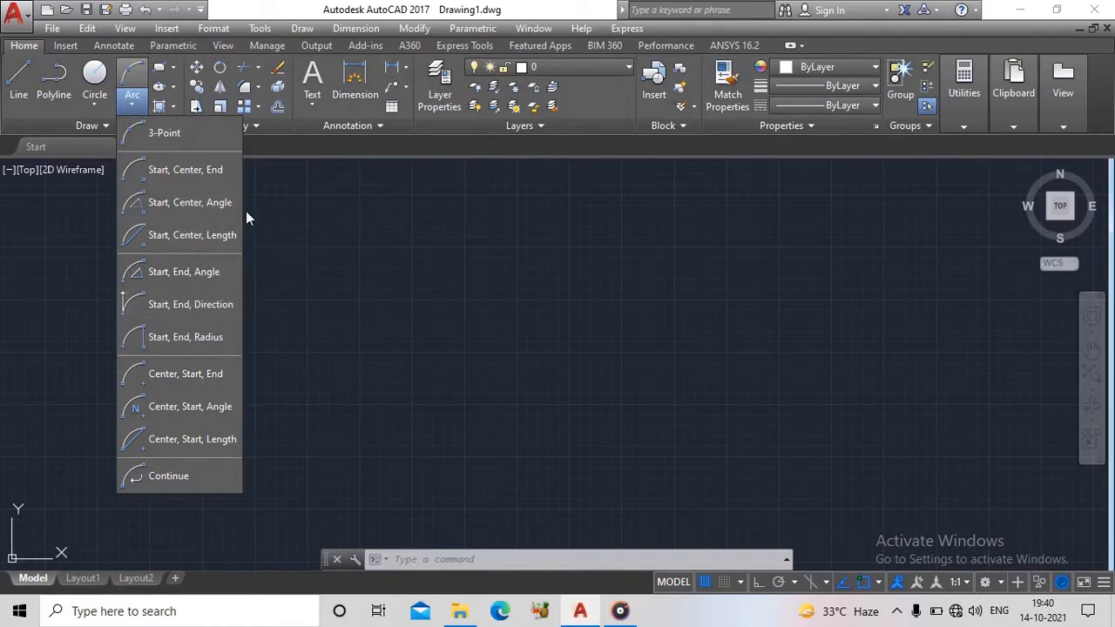
pyautogui.click(352, 228)
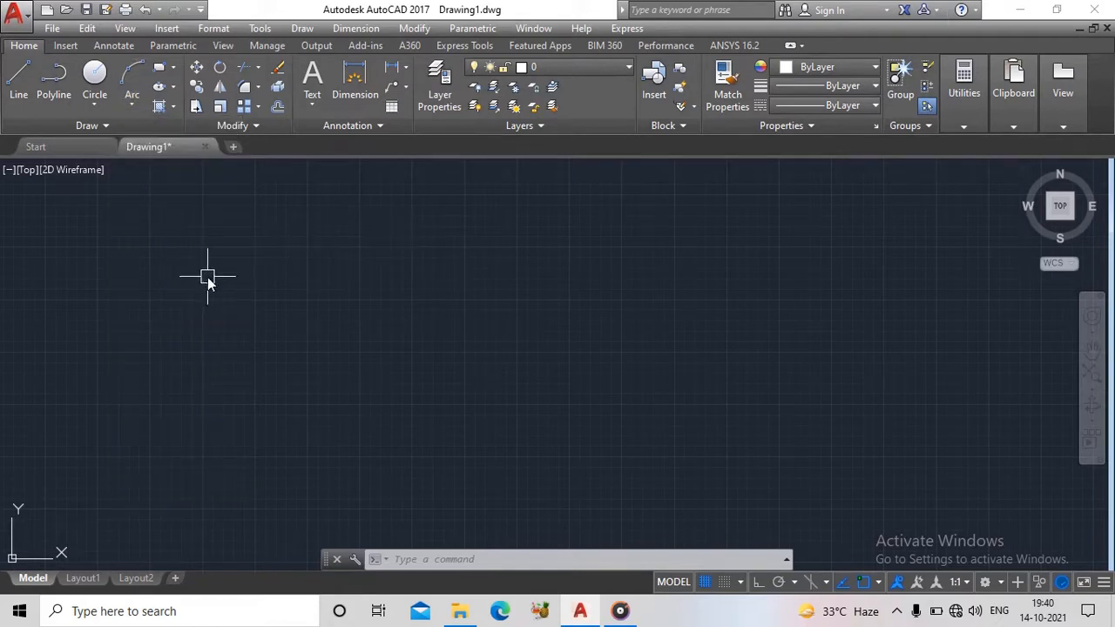
pyautogui.click(132, 102)
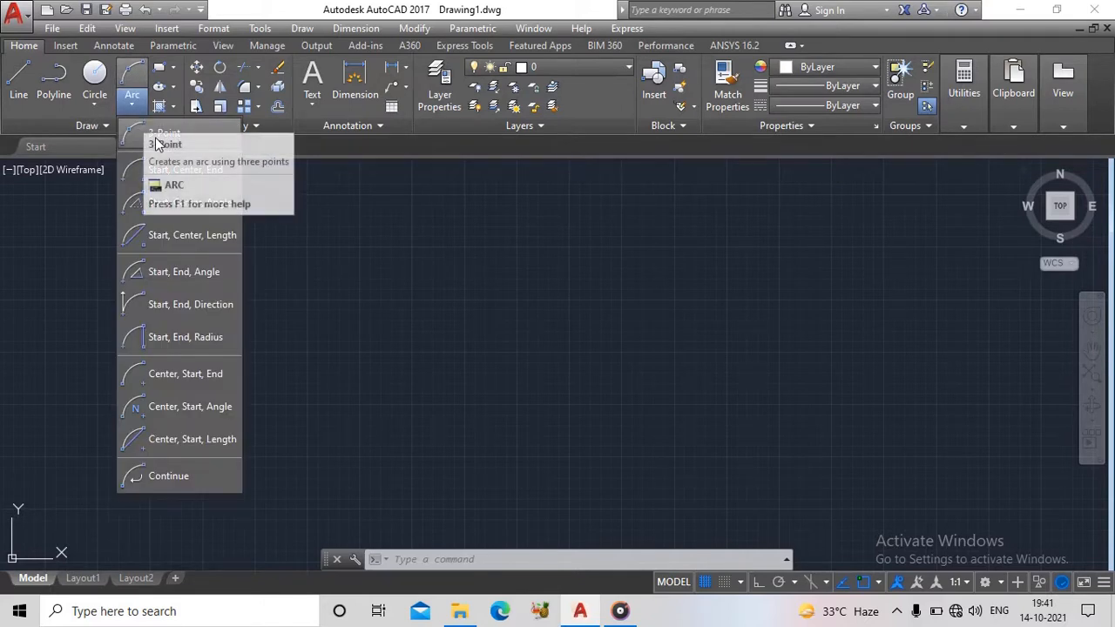
pyautogui.click(157, 144)
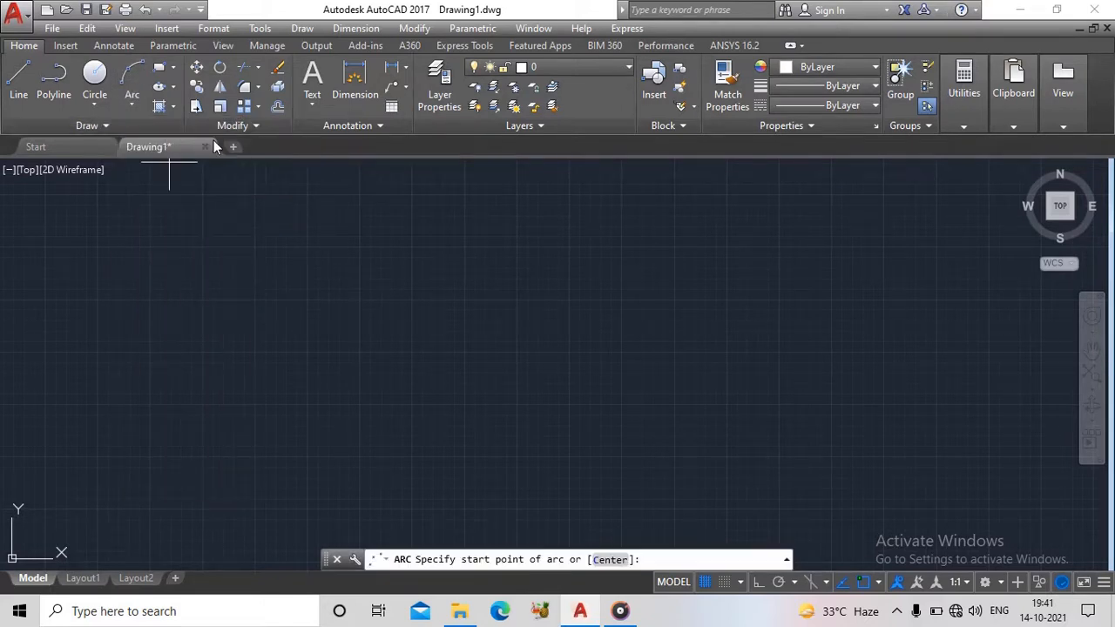
pyautogui.click(322, 382)
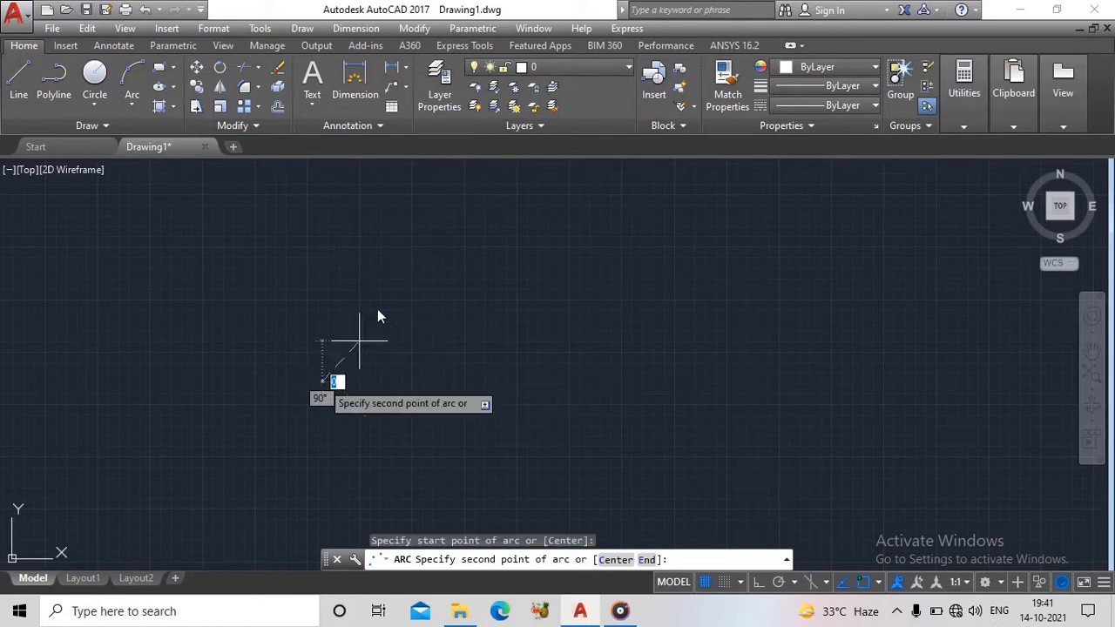
pyautogui.click(419, 264)
pyautogui.click(659, 270)
# - Draw a downward-bulging semicircle beside the first arc with the Start, Center, End method, starting at about (5103, 738)
pyautogui.scroll(-2, 662, 304)
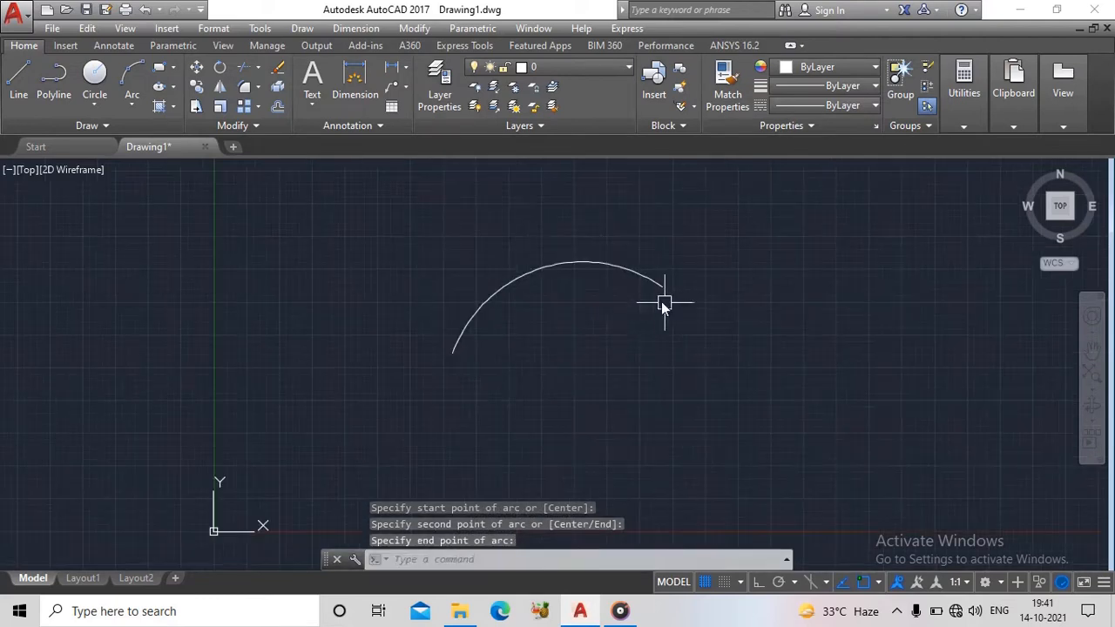
pyautogui.moveTo(662, 304); pyautogui.dragTo(406, 243, button='middle')
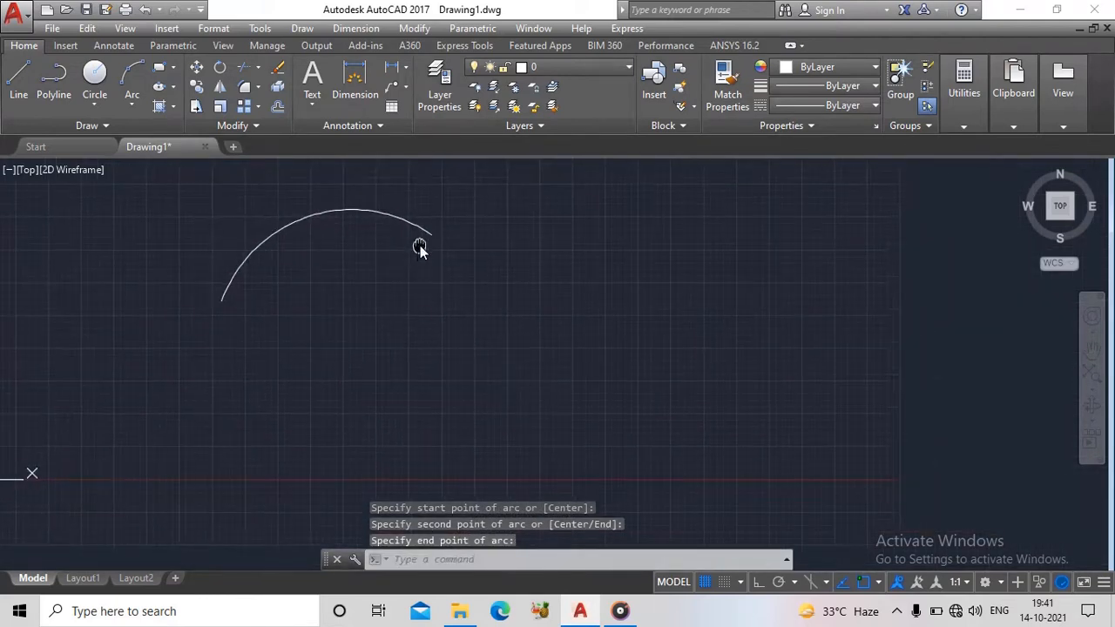
pyautogui.click(135, 102)
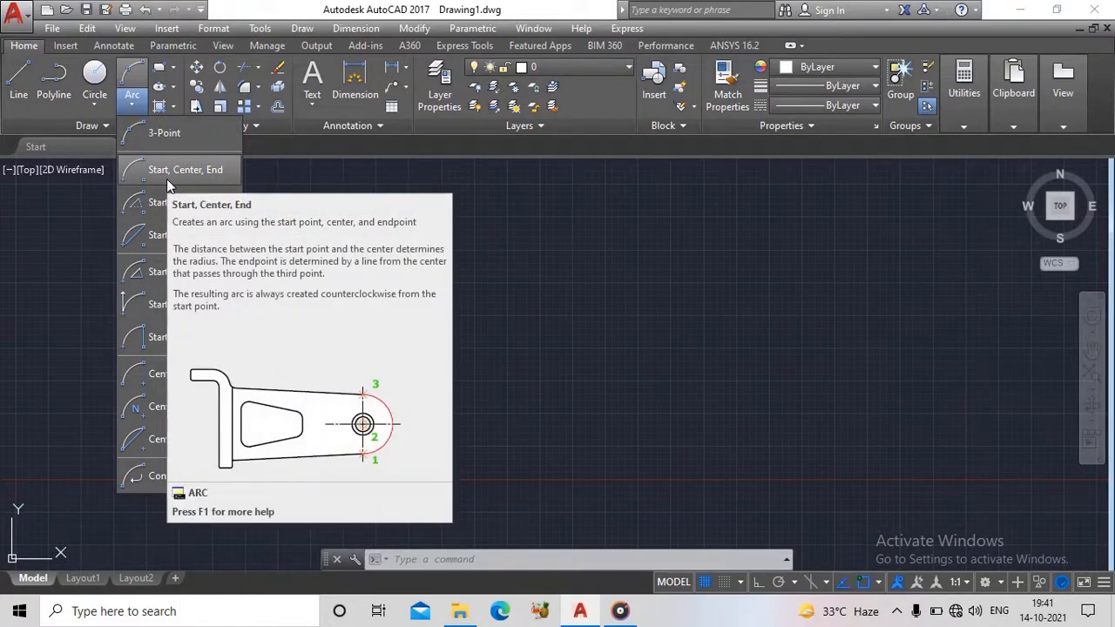
pyautogui.click(166, 178)
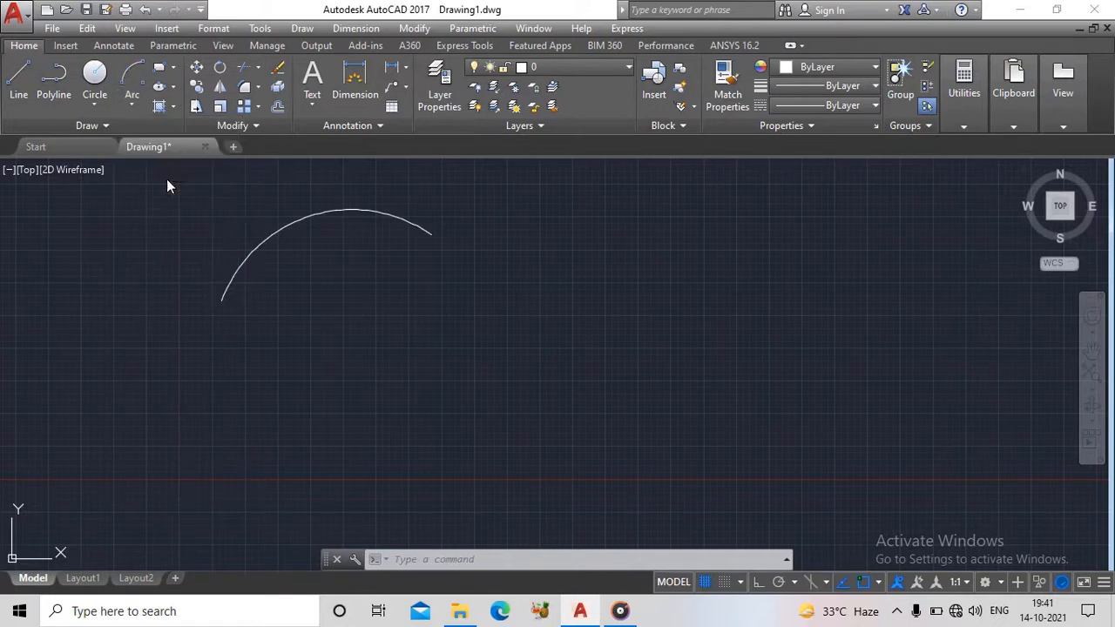
pyautogui.click(651, 382)
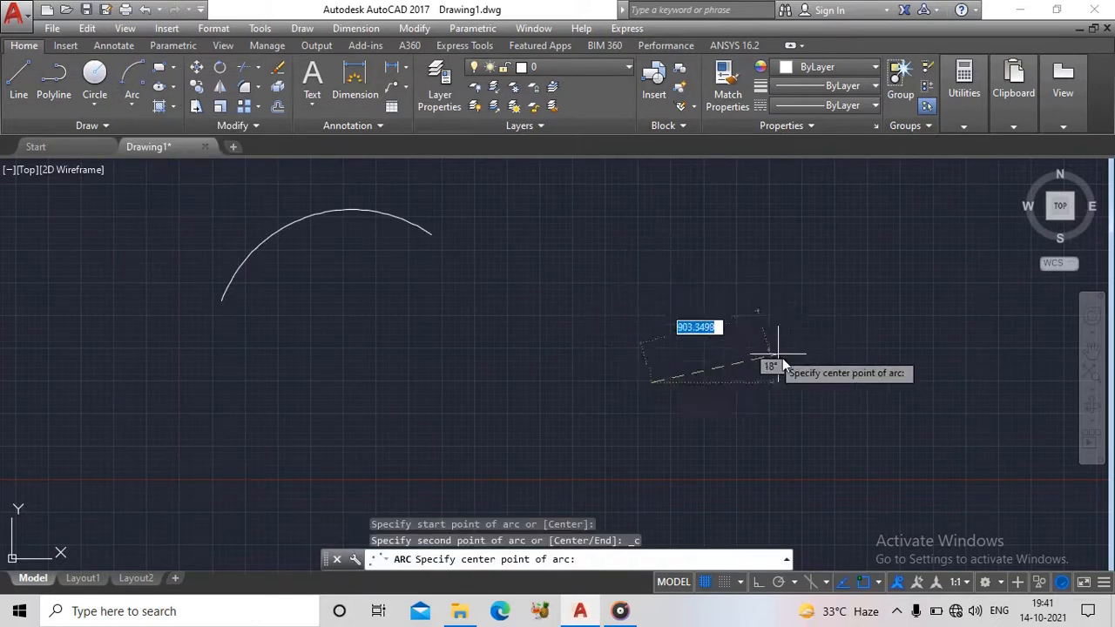
pyautogui.click(798, 381)
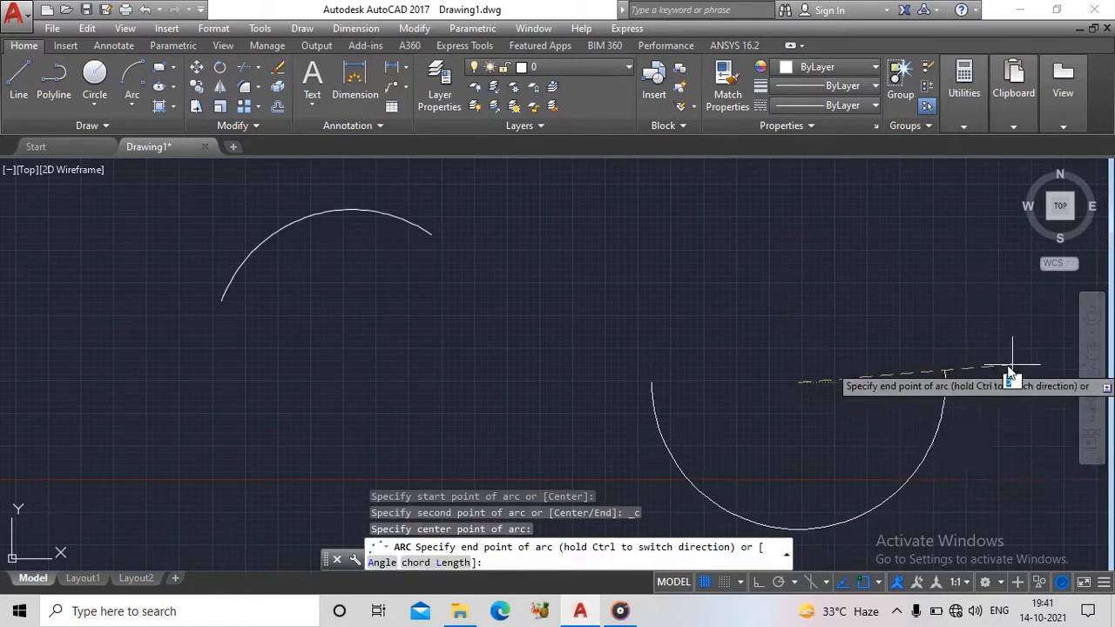
pyautogui.click(946, 383)
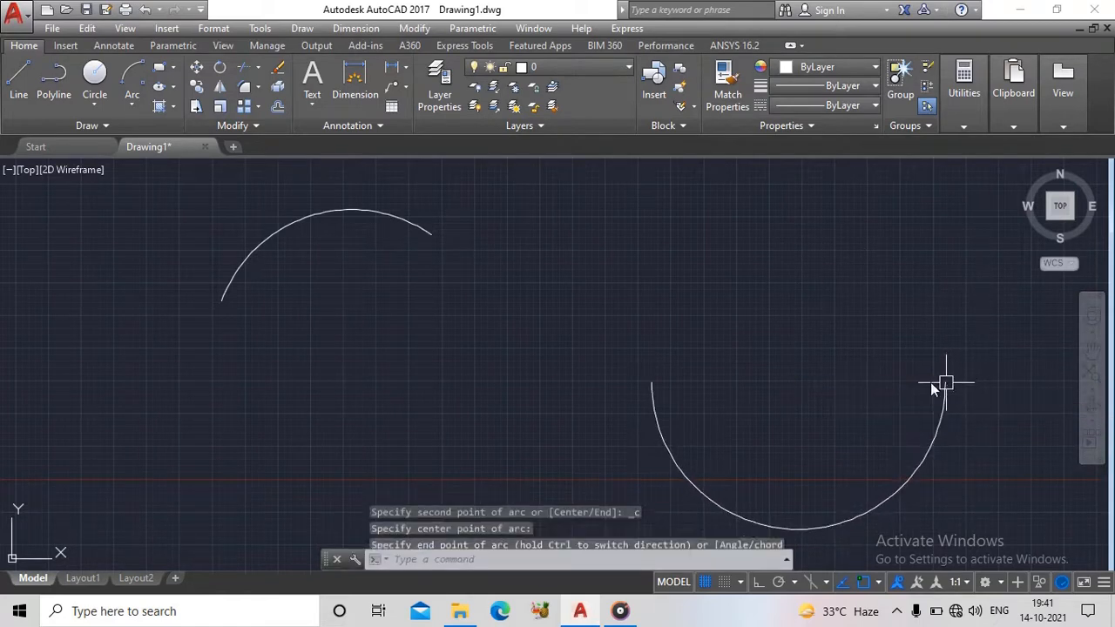
# - Draw a horizontal line to the right of the semicircle with Ortho on, starting at about (9514, 627)
pyautogui.scroll(-2, 626, 240)
pyautogui.scroll(-2, 579, 249)
pyautogui.moveTo(547, 262); pyautogui.dragTo(267, 249, button='middle')
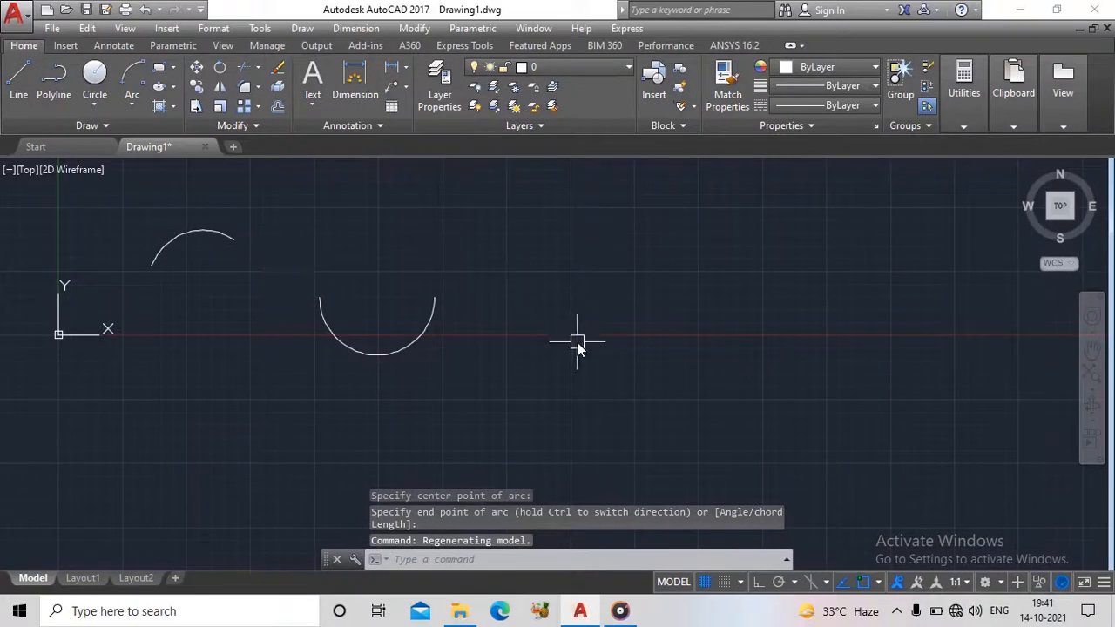
pyautogui.write('l')
pyautogui.press('Return')
pyautogui.click(545, 304)
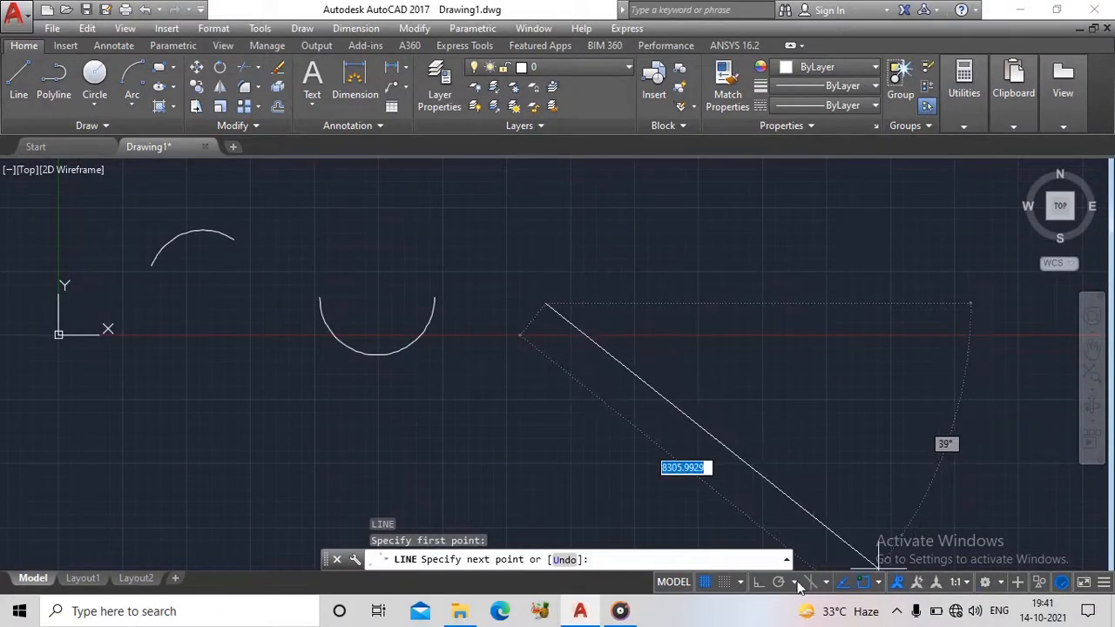
pyautogui.click(758, 582)
pyautogui.click(864, 318)
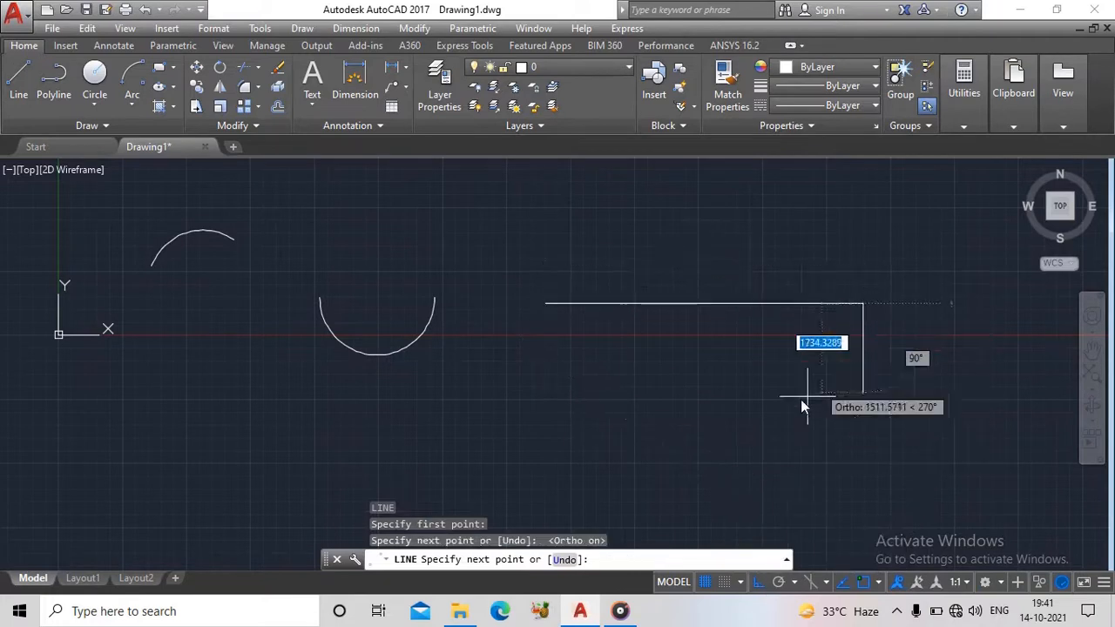
pyautogui.press('Escape')
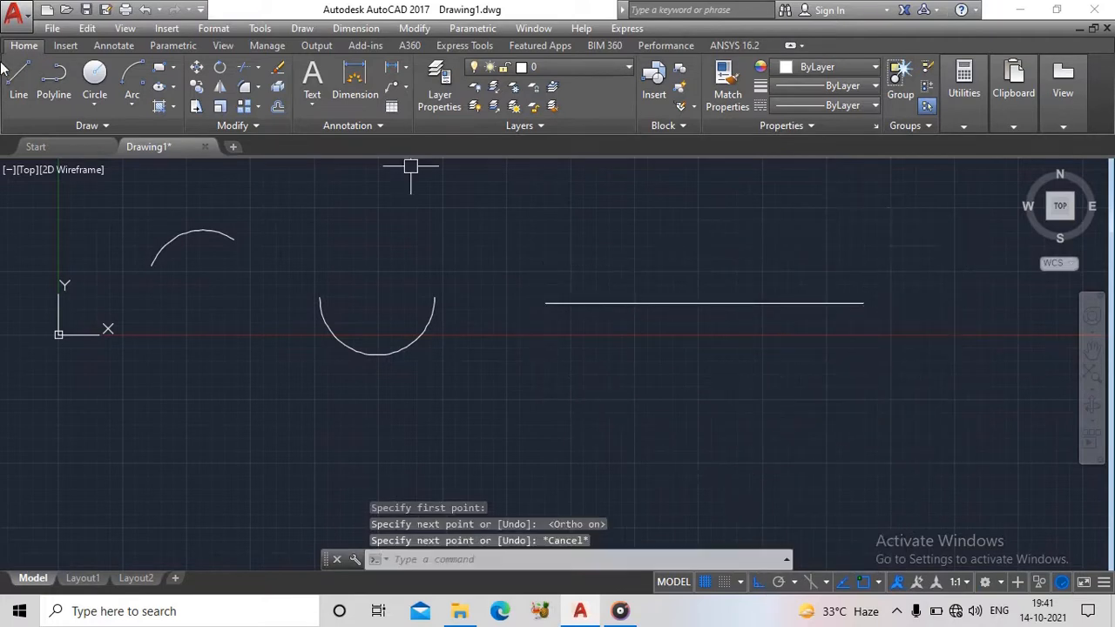
# - Draw a Start, Center, End arc from the line's left endpoint, centered on its midpoint and ending directly below that center
pyautogui.click(132, 103)
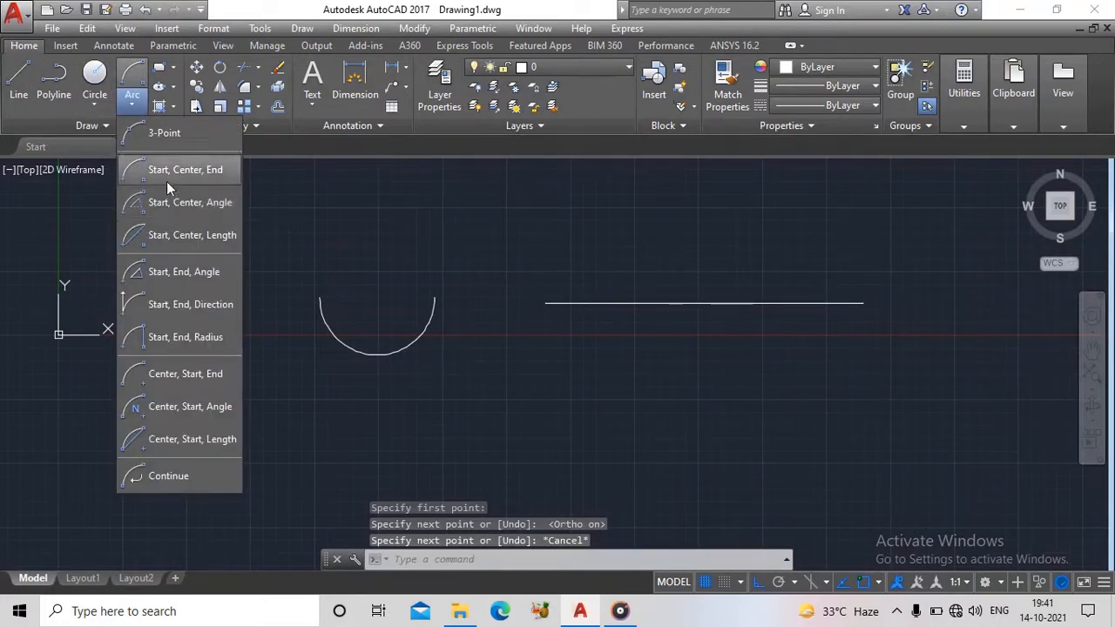
pyautogui.click(166, 181)
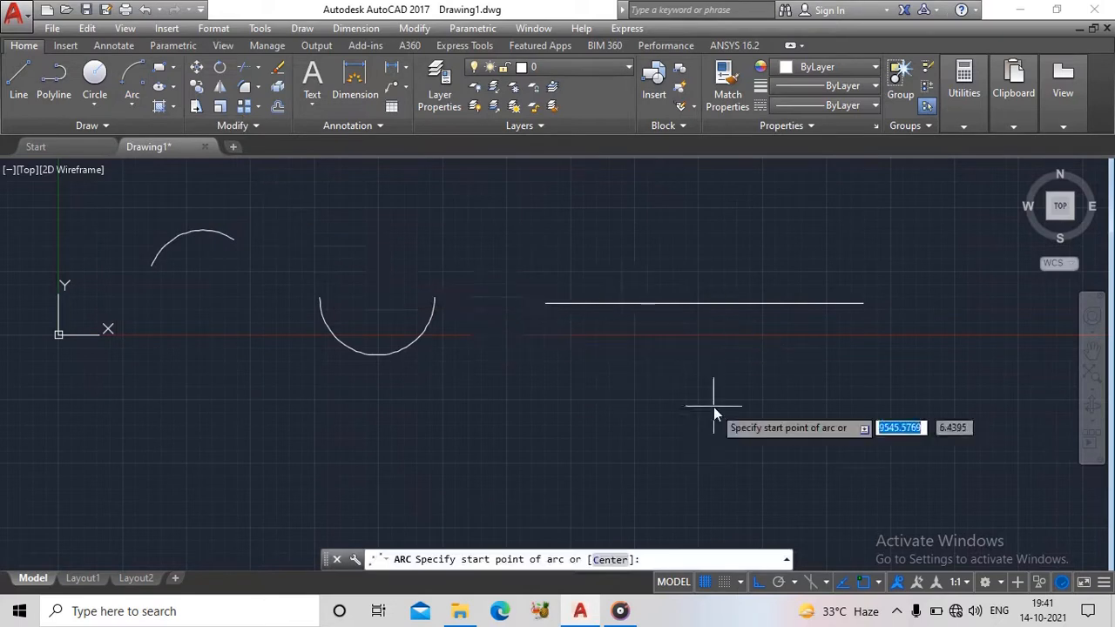
pyautogui.click(545, 305)
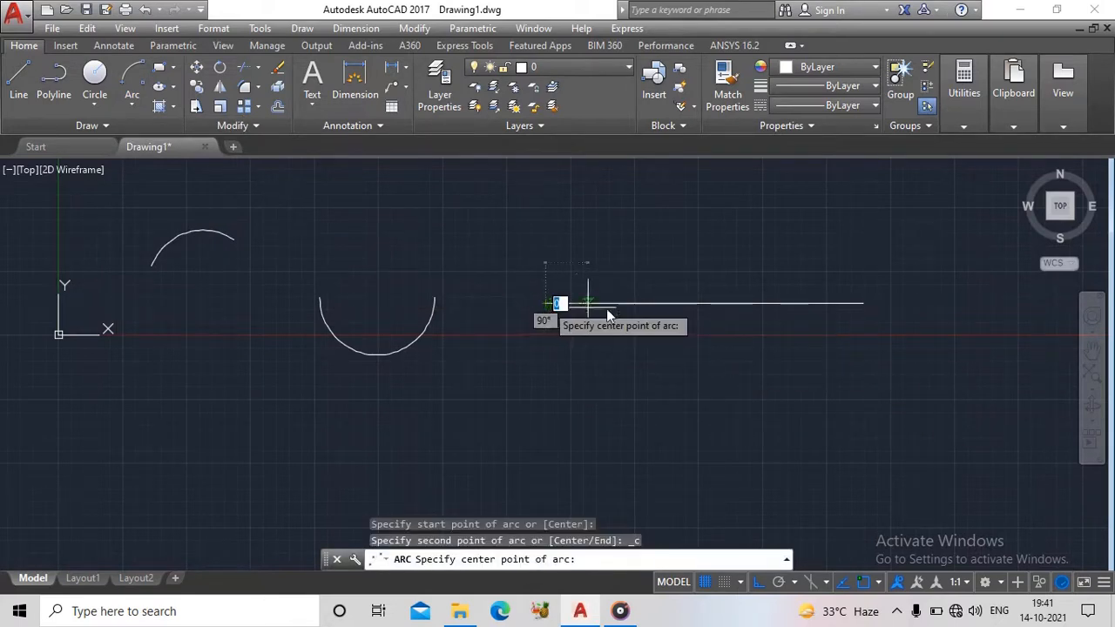
pyautogui.click(708, 306)
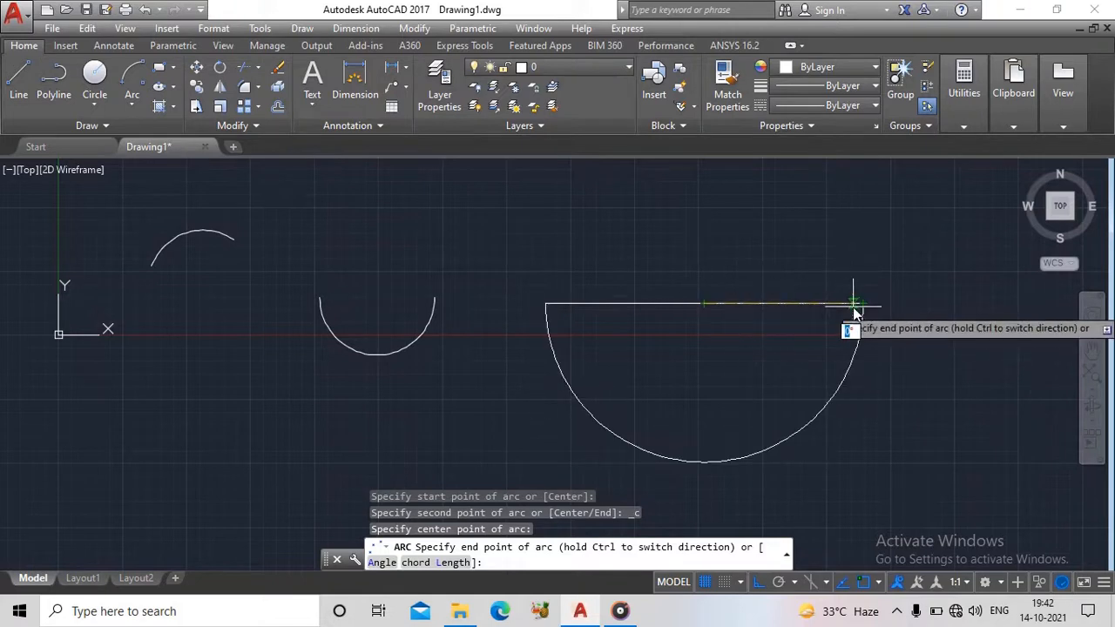
pyautogui.click(706, 464)
# - Draw a second horizontal line above and right of the existing shapes, from about (17051, 5918) to (22642, 5918)
pyautogui.scroll(-3, 794, 352)
pyautogui.scroll(-3, 569, 304)
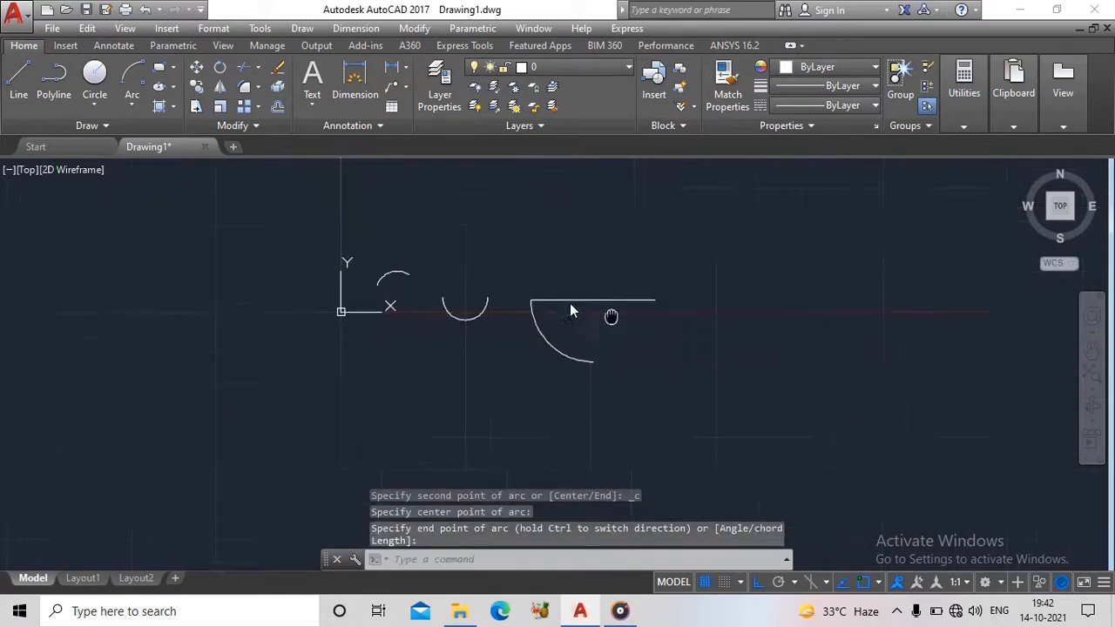
pyautogui.click(131, 103)
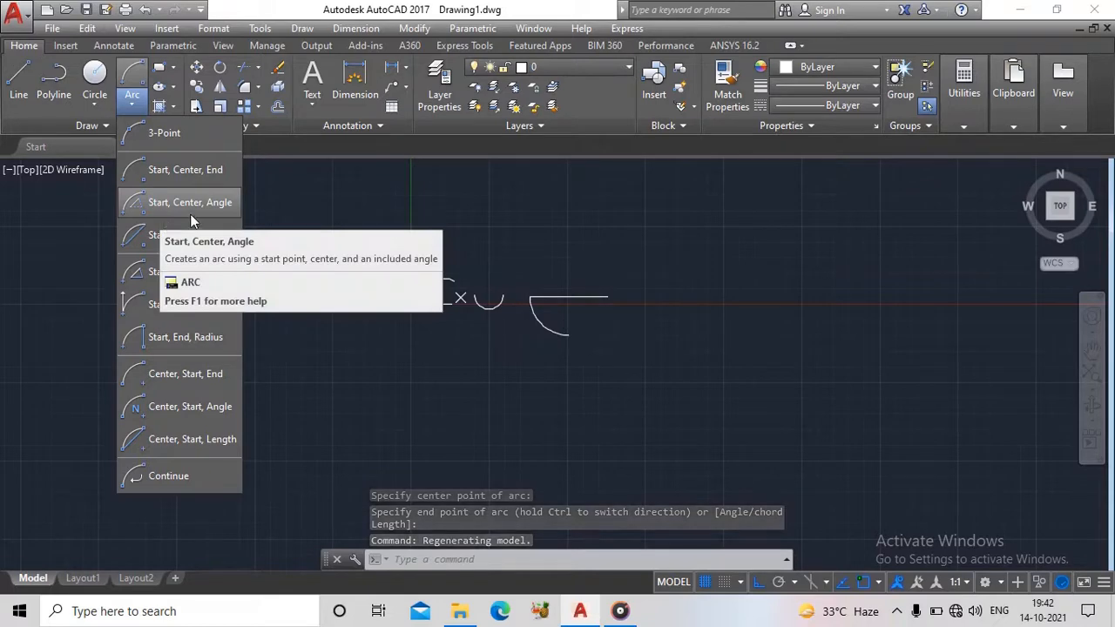
pyautogui.click(535, 256)
pyautogui.scroll(4, 620, 270)
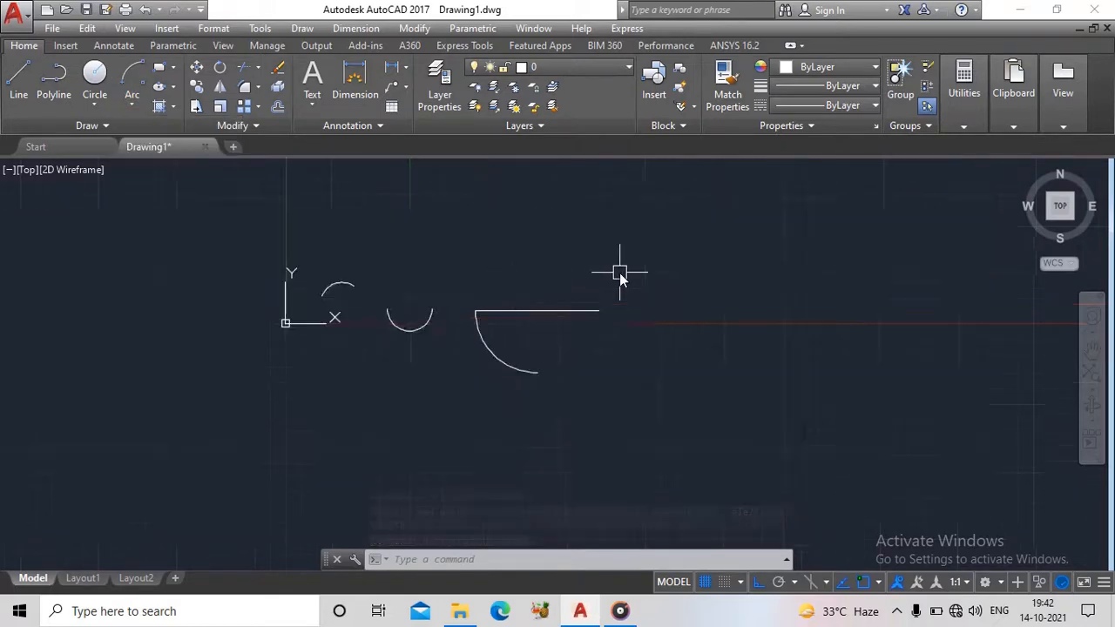
pyautogui.moveTo(620, 266); pyautogui.dragTo(637, 364, button='middle')
pyautogui.moveTo(665, 319); pyautogui.dragTo(549, 391, button='middle')
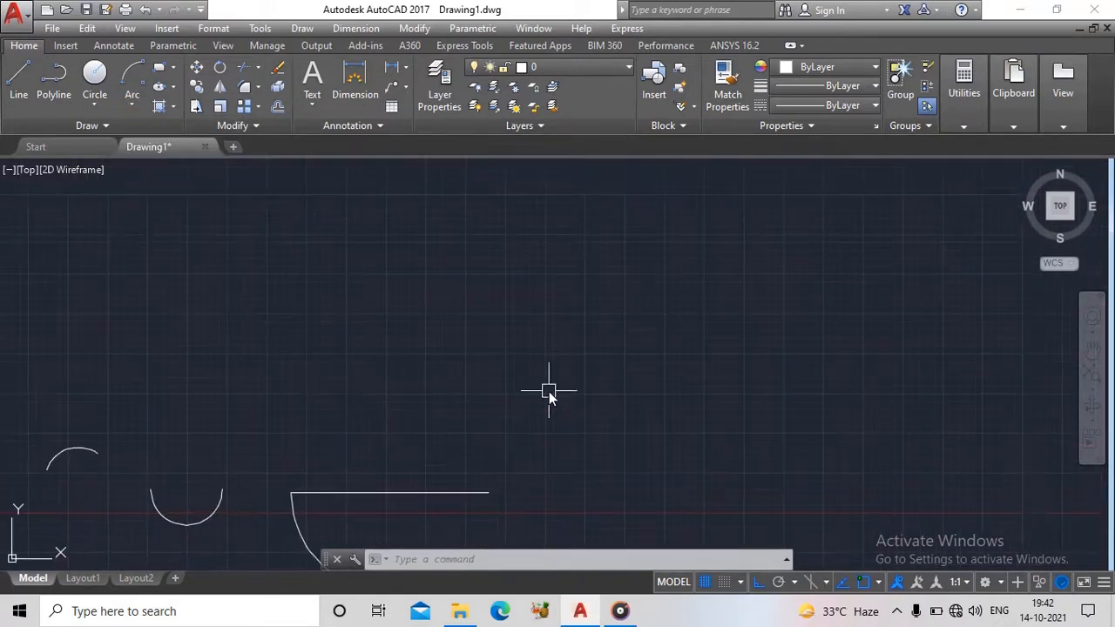
pyautogui.write('l')
pyautogui.press('Return')
pyautogui.click(530, 324)
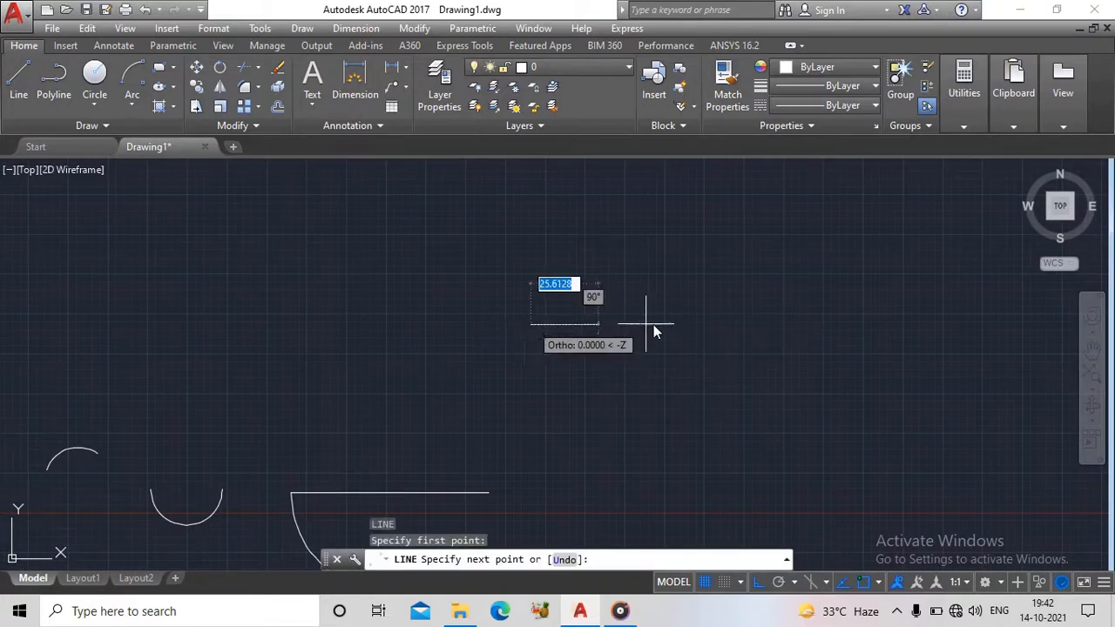
pyautogui.click(707, 324)
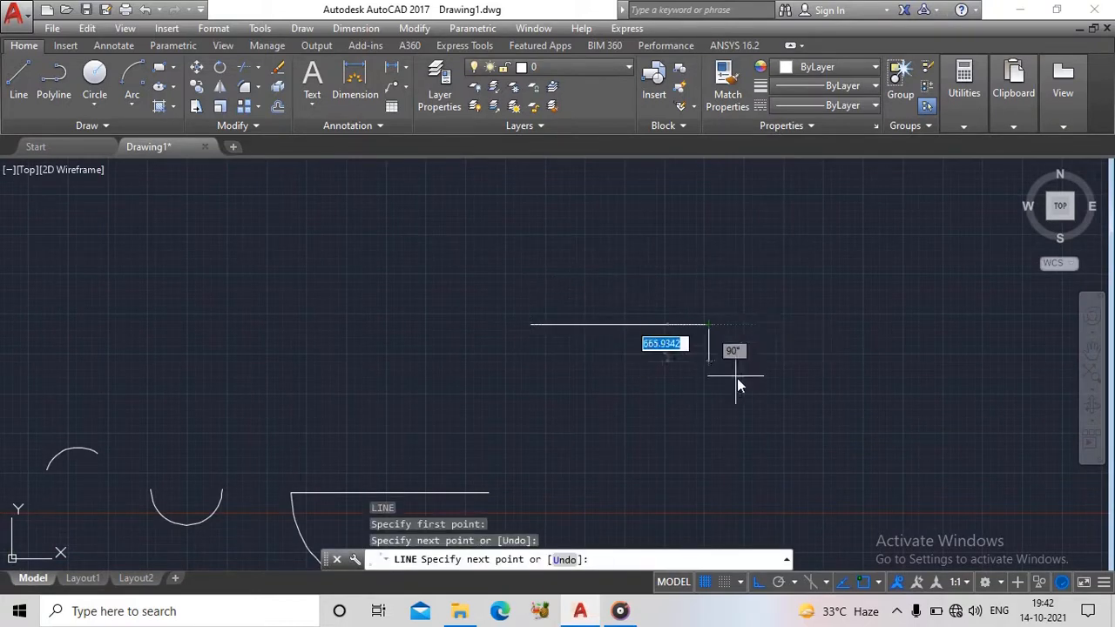
pyautogui.press('Escape')
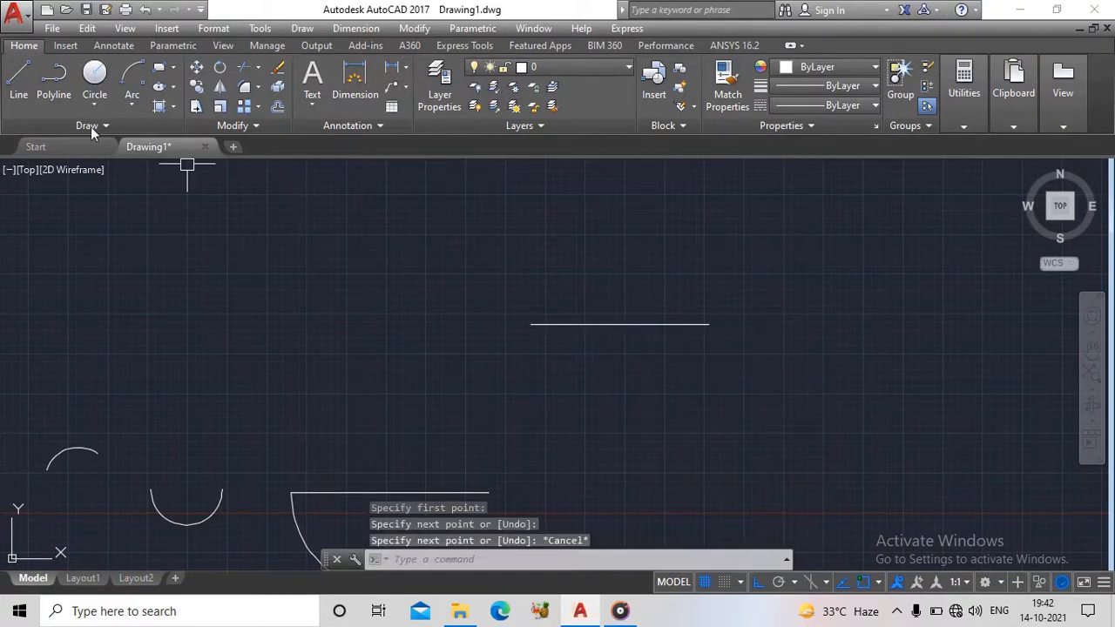
# - Draw a Start, Center, Angle arc from the new line's left endpoint, centered on its right endpoint, with a 90° included angle
pyautogui.click(132, 103)
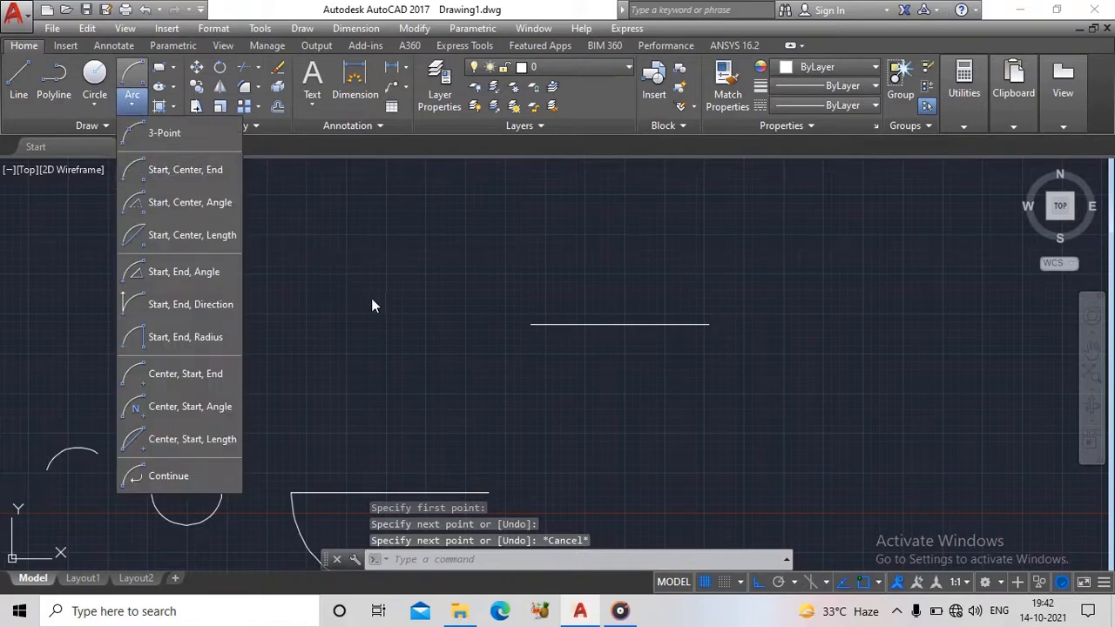
pyautogui.click(187, 212)
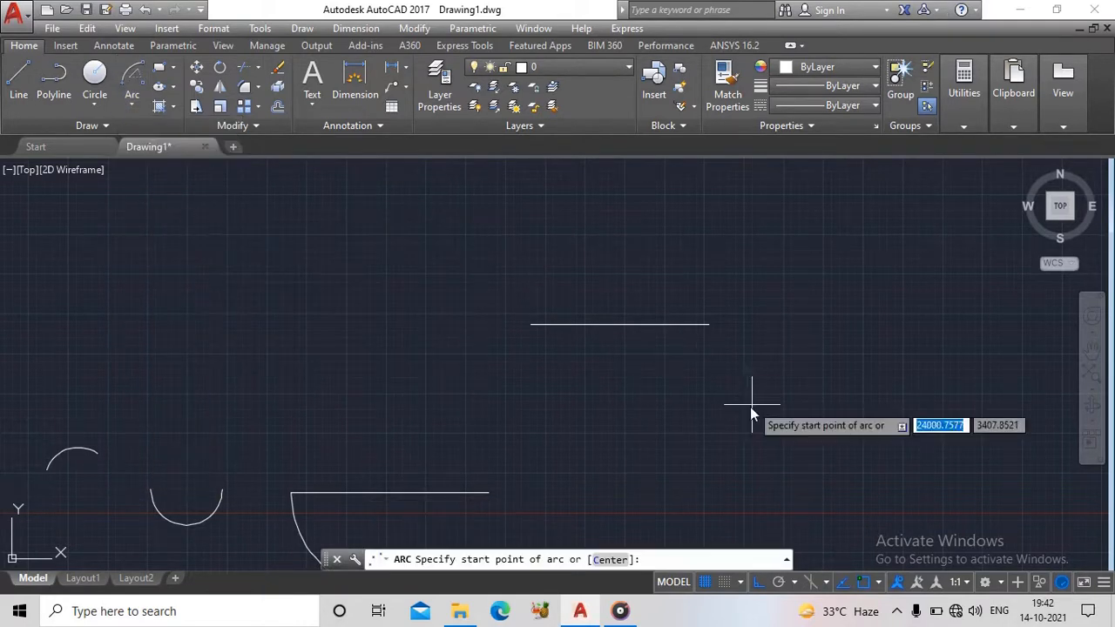
pyautogui.click(531, 324)
pyautogui.click(708, 325)
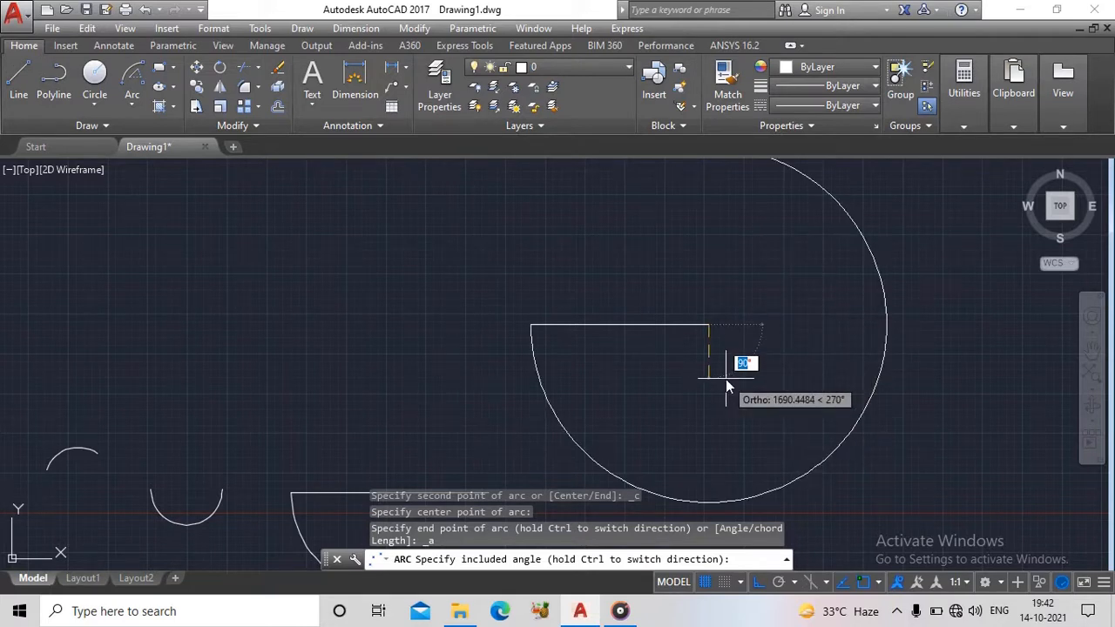
pyautogui.write('90')
pyautogui.press('Return')
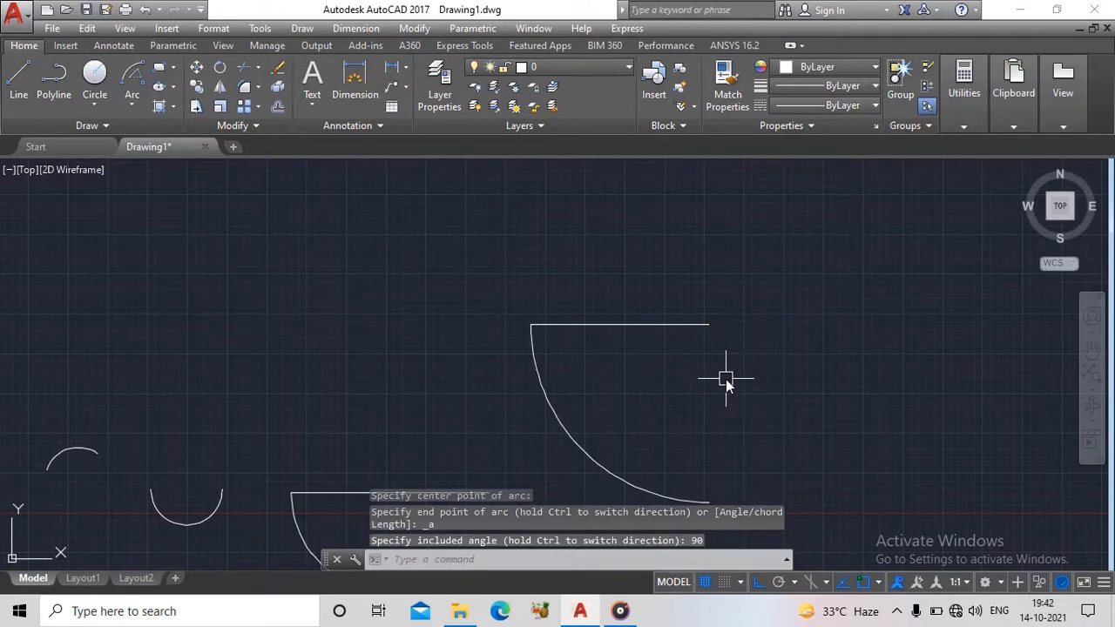
# - Close the quarter-circle shape with a vertical line from the horizontal line's right endpoint to the arc's lower end
pyautogui.scroll(2, 726, 379)
pyautogui.scroll(-4, 725, 379)
pyautogui.moveTo(638, 339); pyautogui.dragTo(558, 287, button='middle')
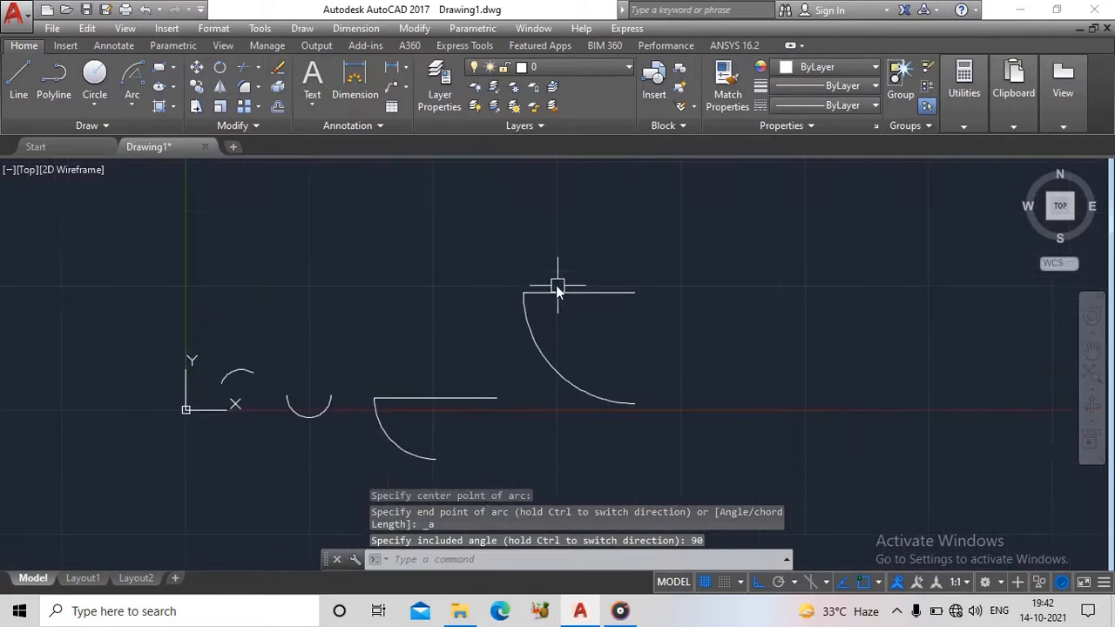
pyautogui.write('l')
pyautogui.press('Return')
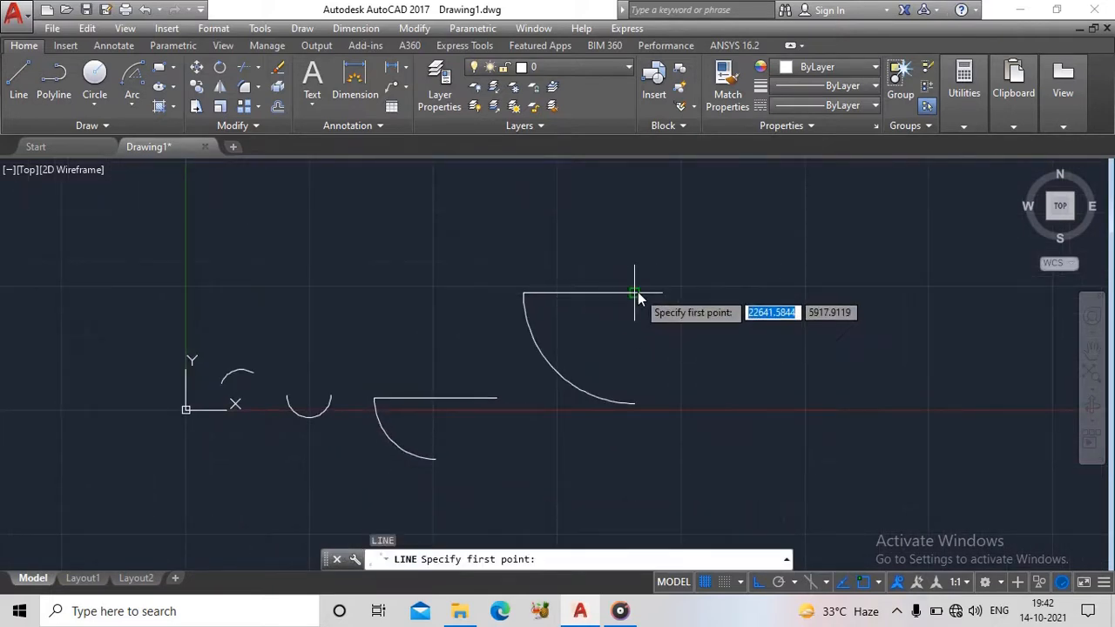
pyautogui.click(636, 294)
pyautogui.click(639, 402)
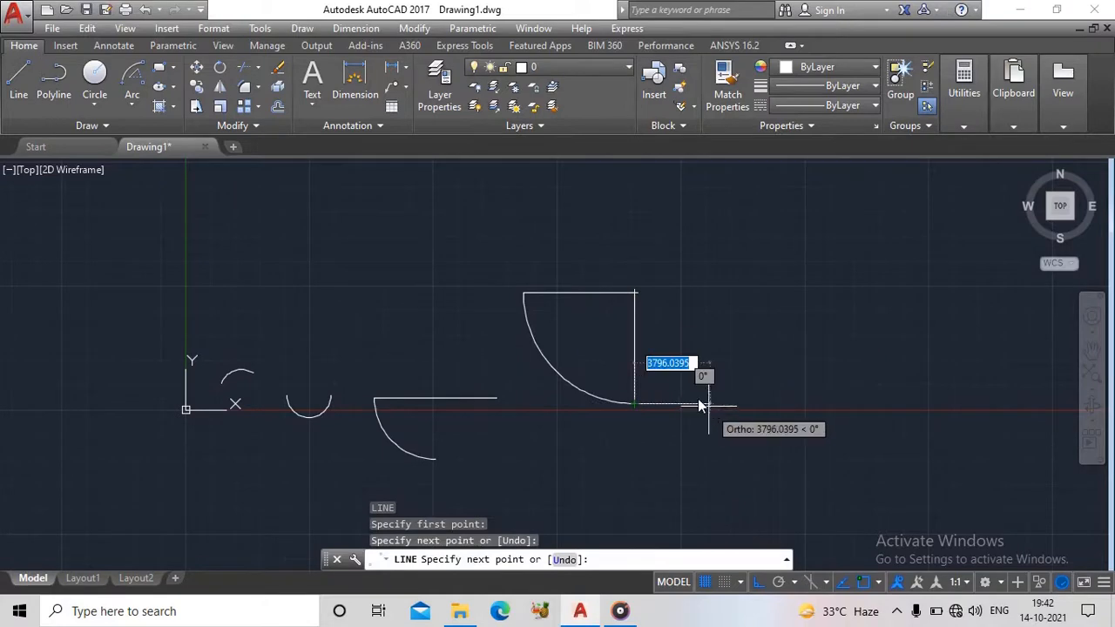
pyautogui.press('Escape')
# - Draw a Start, Center, Length arc above and right of the quarter-circle shape, centered directly right of its start, with chord length 100
pyautogui.click(126, 110)
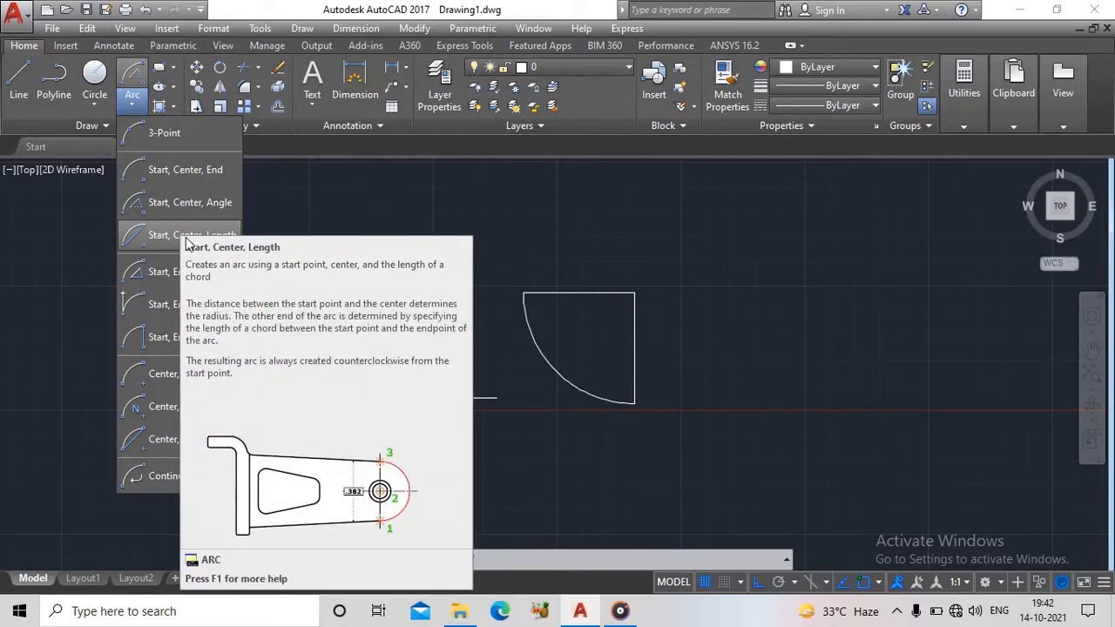
pyautogui.click(341, 213)
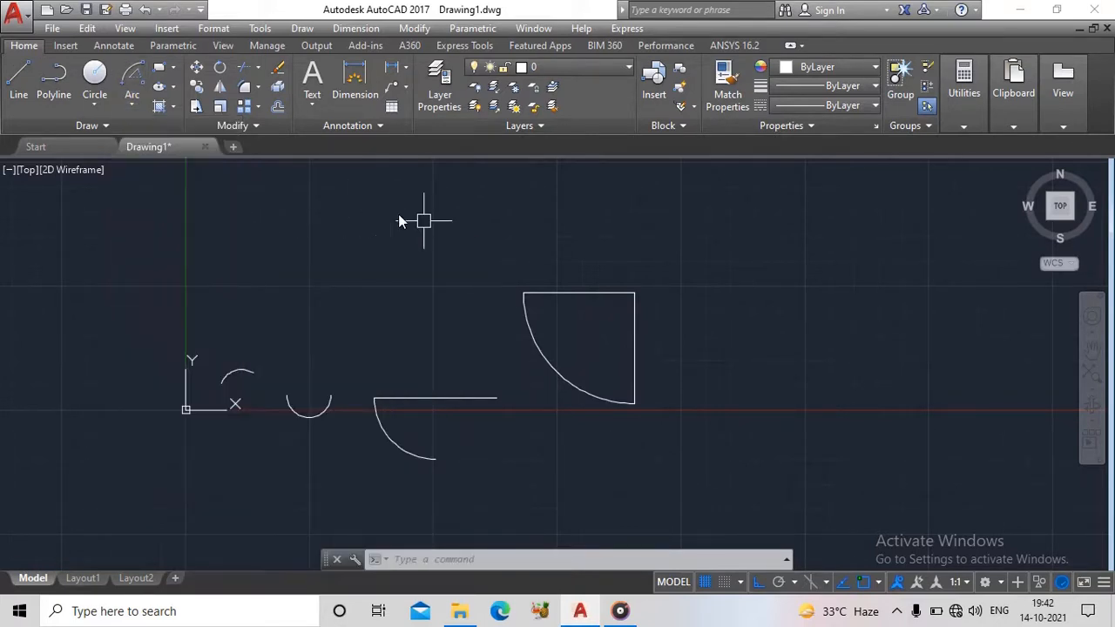
pyautogui.moveTo(442, 240); pyautogui.dragTo(282, 327, button='middle')
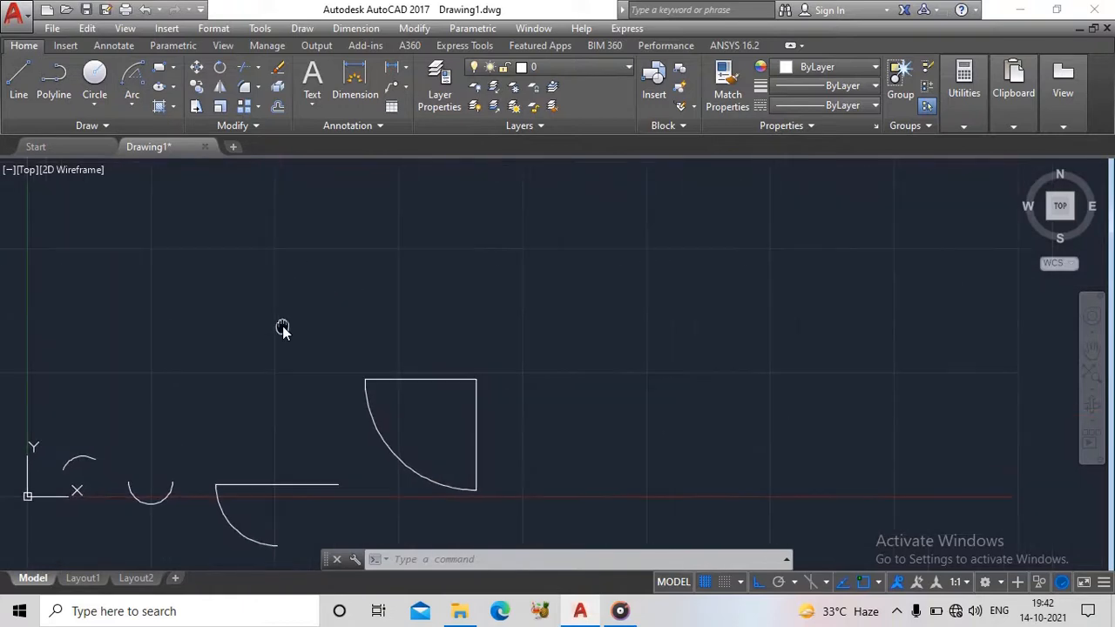
pyautogui.click(132, 105)
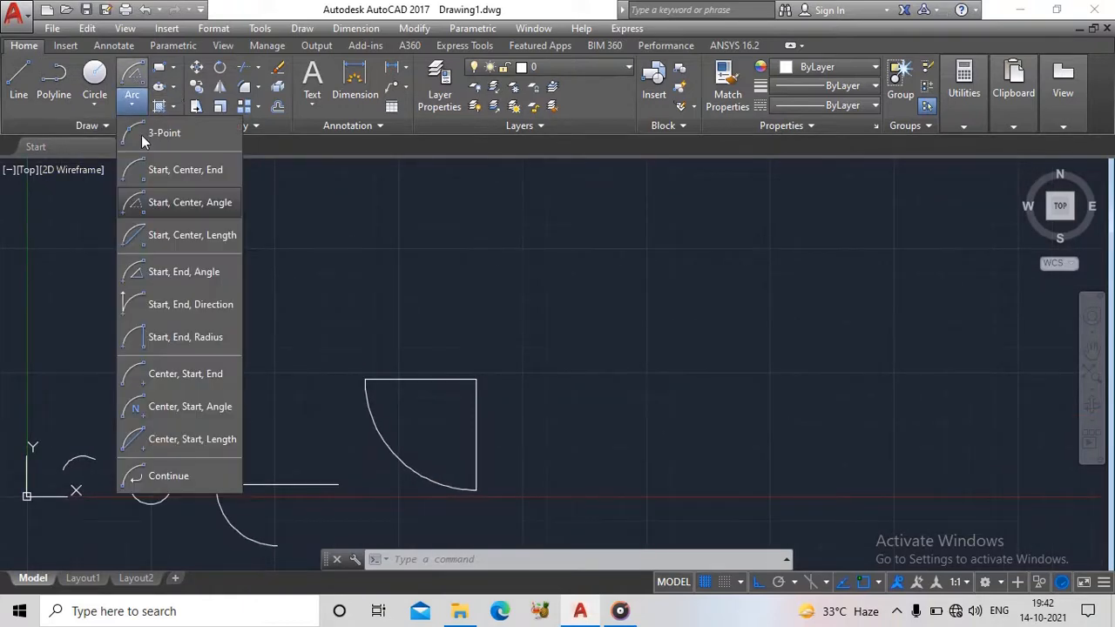
pyautogui.click(194, 243)
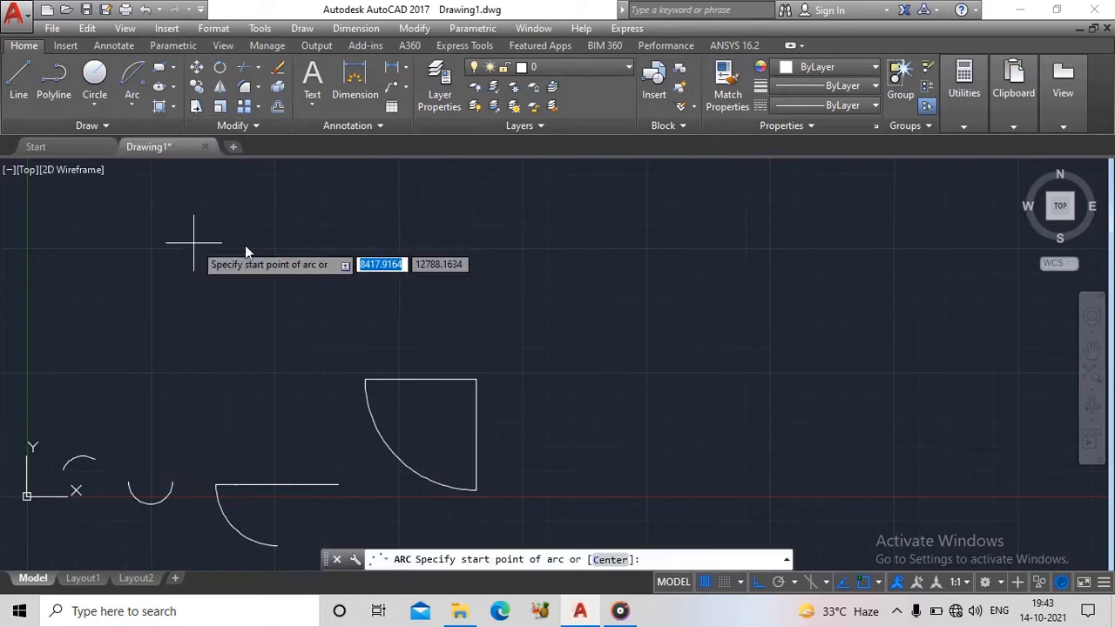
pyautogui.click(517, 332)
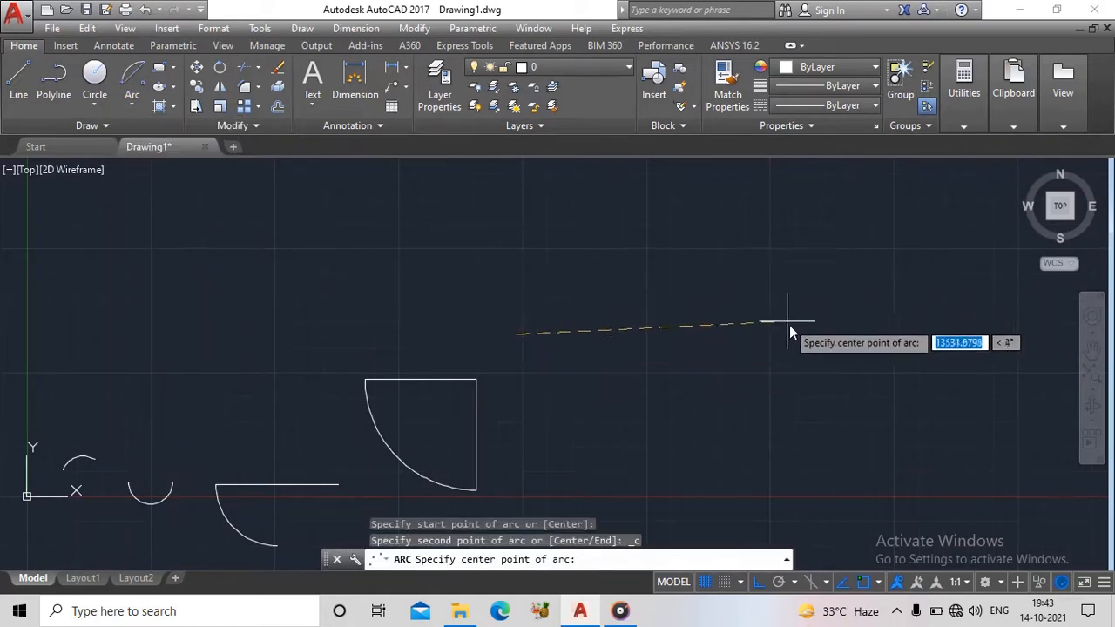
pyautogui.click(655, 334)
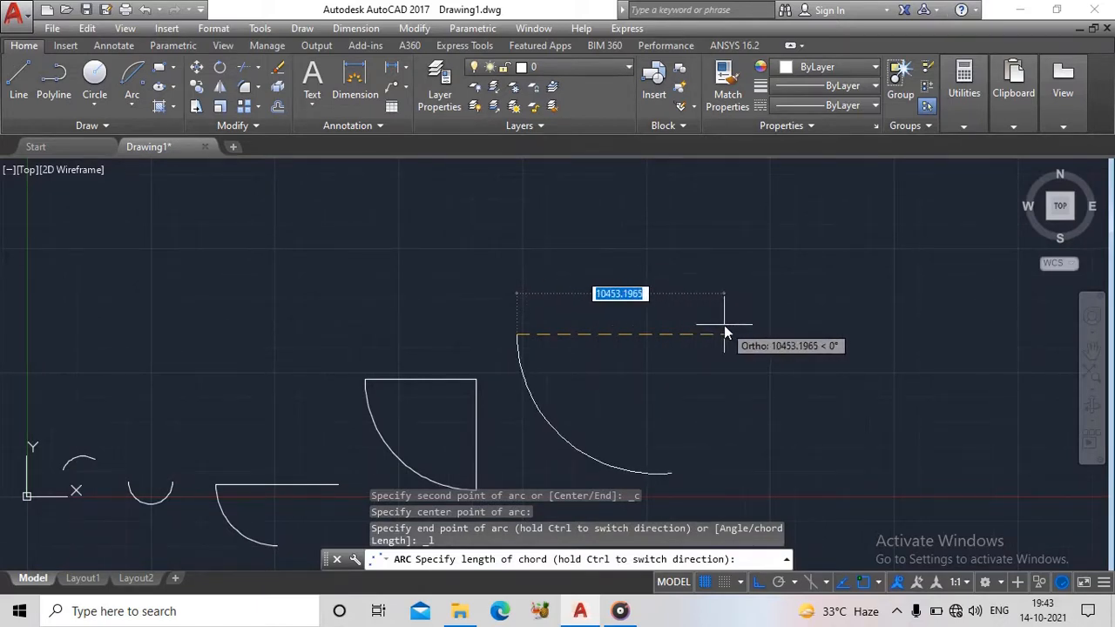
pyautogui.write('100')
pyautogui.press('Return')
pyautogui.press('Return')
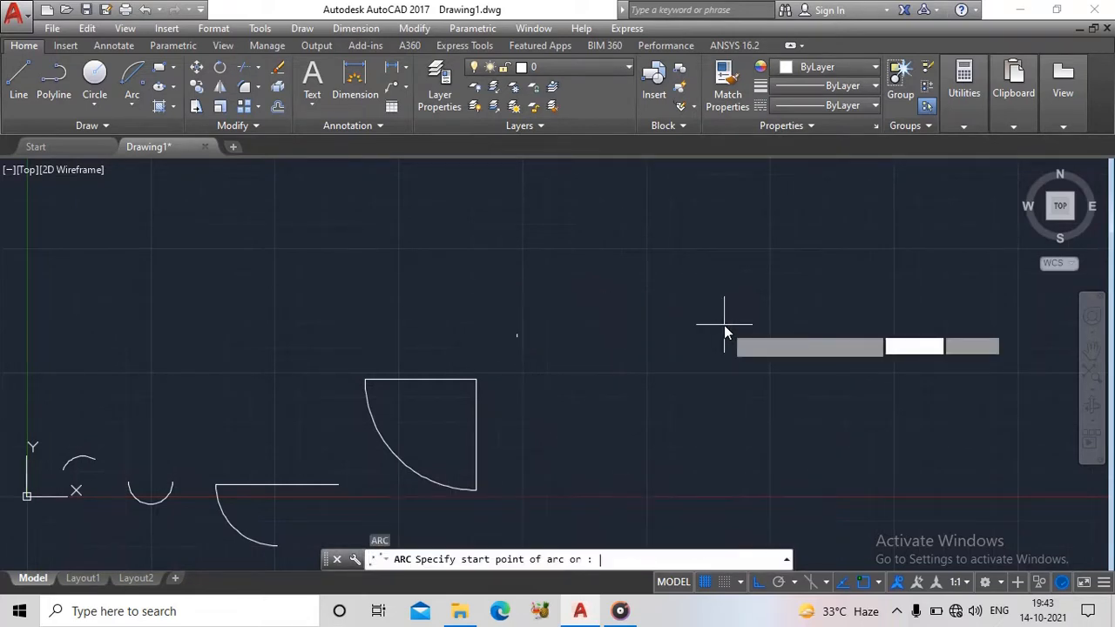
pyautogui.scroll(6, 558, 343)
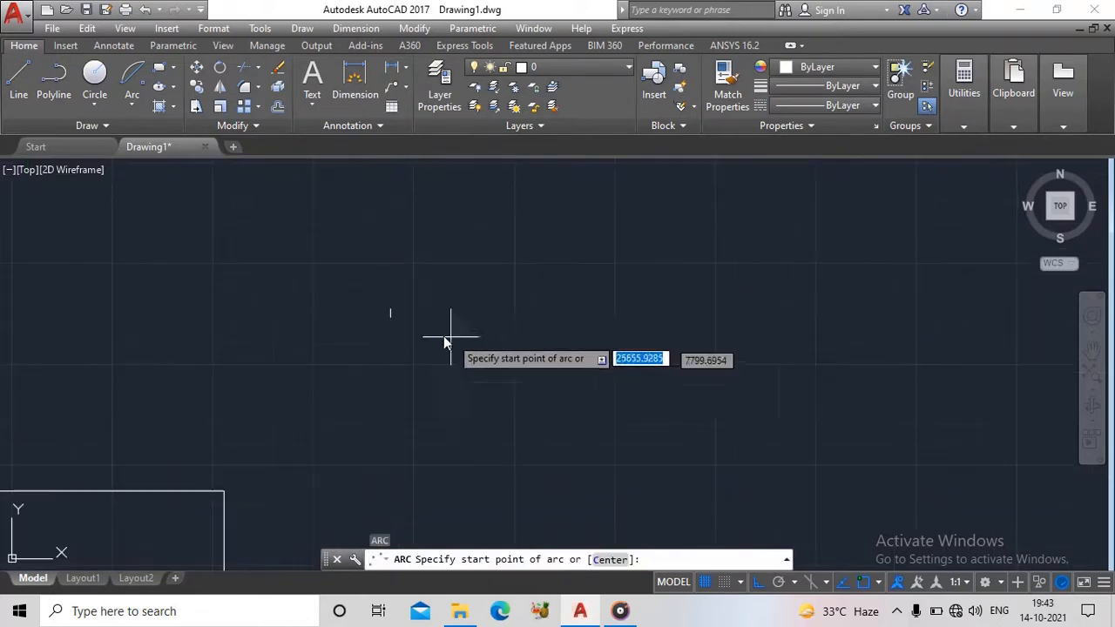
pyautogui.scroll(8, 452, 380)
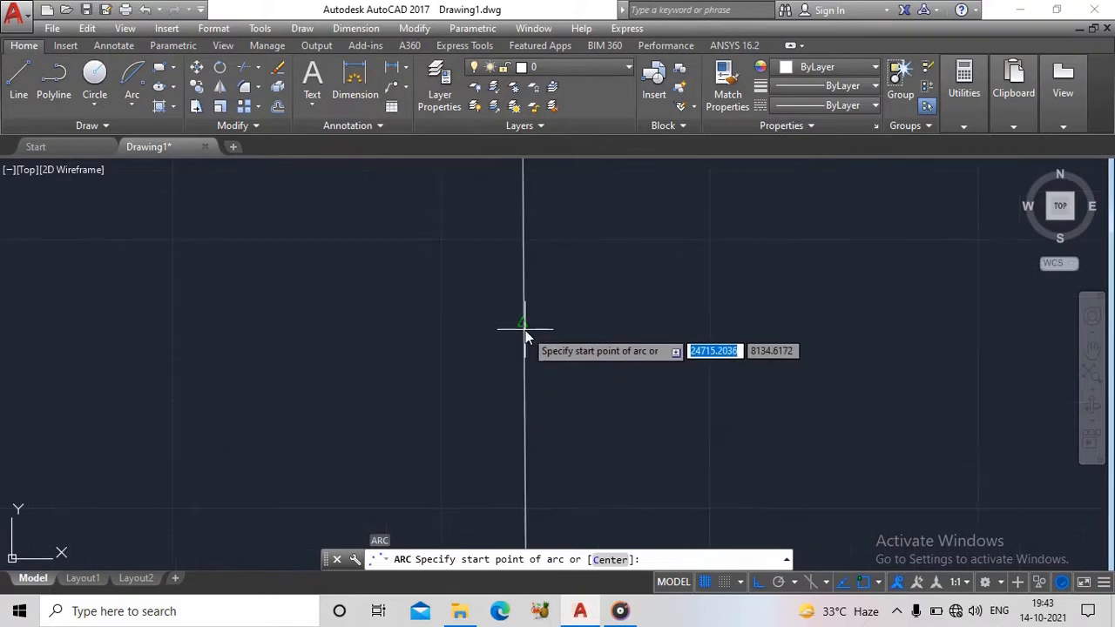
pyautogui.press('Escape')
pyautogui.press('Escape')
# - Draw a horizontal line about 180 units long in the empty area right of the short arc
pyautogui.scroll(-3, 525, 330)
pyautogui.click(128, 106)
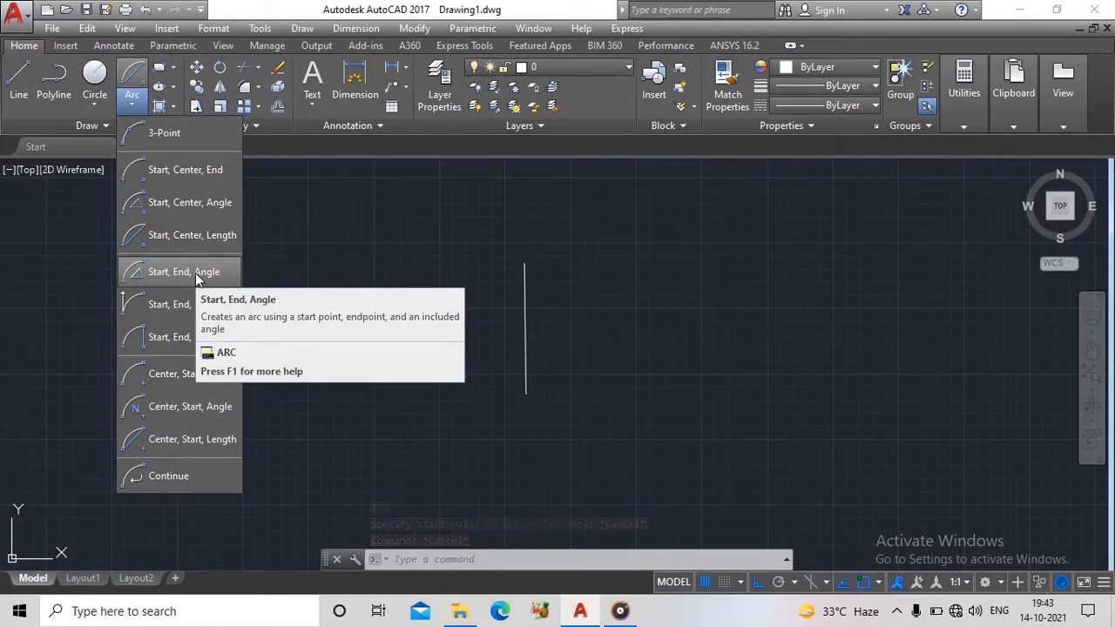
pyautogui.scroll(-1, 717, 365)
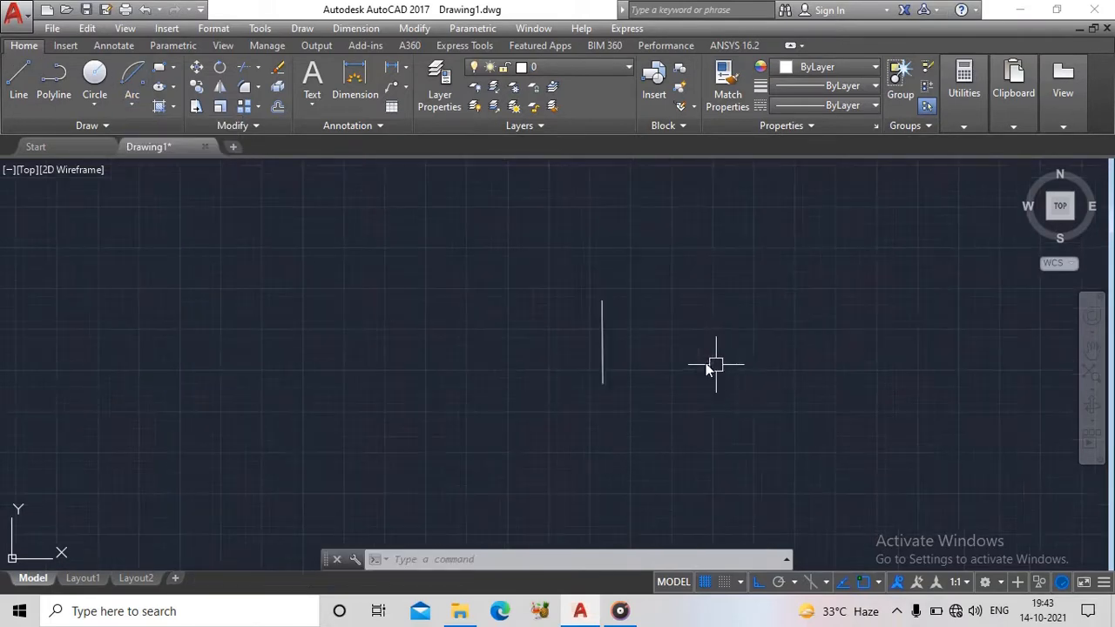
pyautogui.moveTo(675, 360); pyautogui.dragTo(233, 318, button='middle')
pyautogui.press('l')
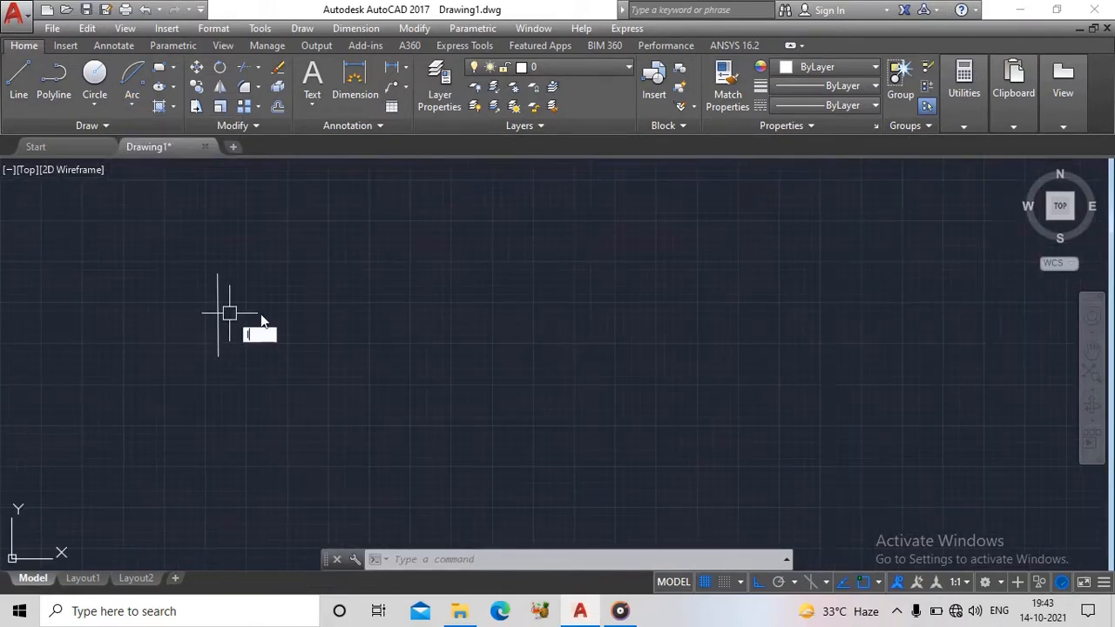
pyautogui.press('Return')
pyautogui.click(590, 350)
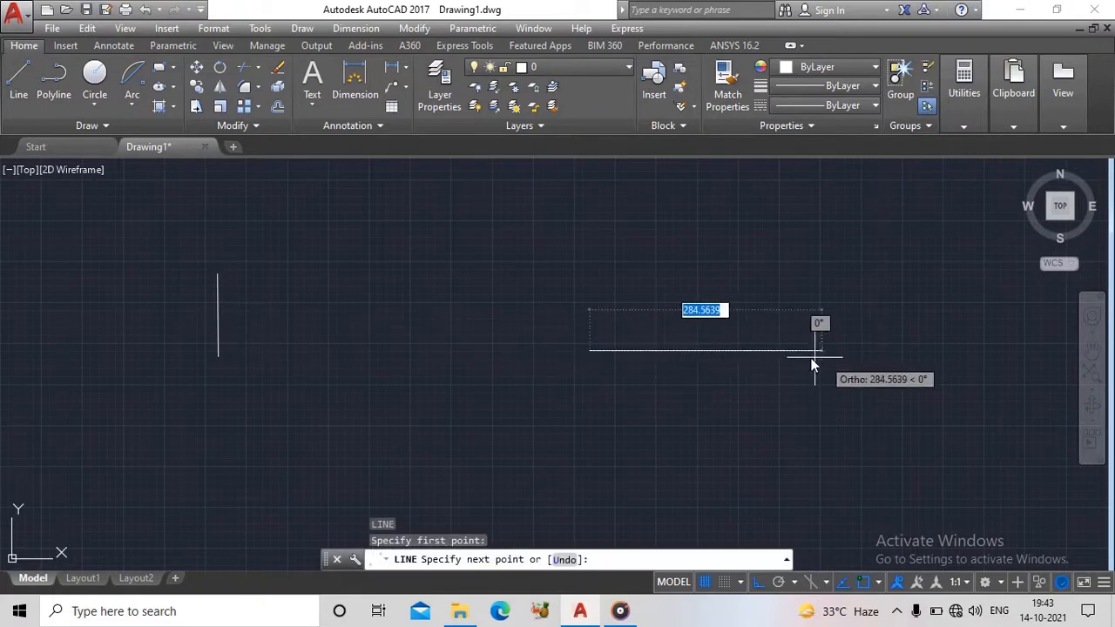
pyautogui.click(736, 358)
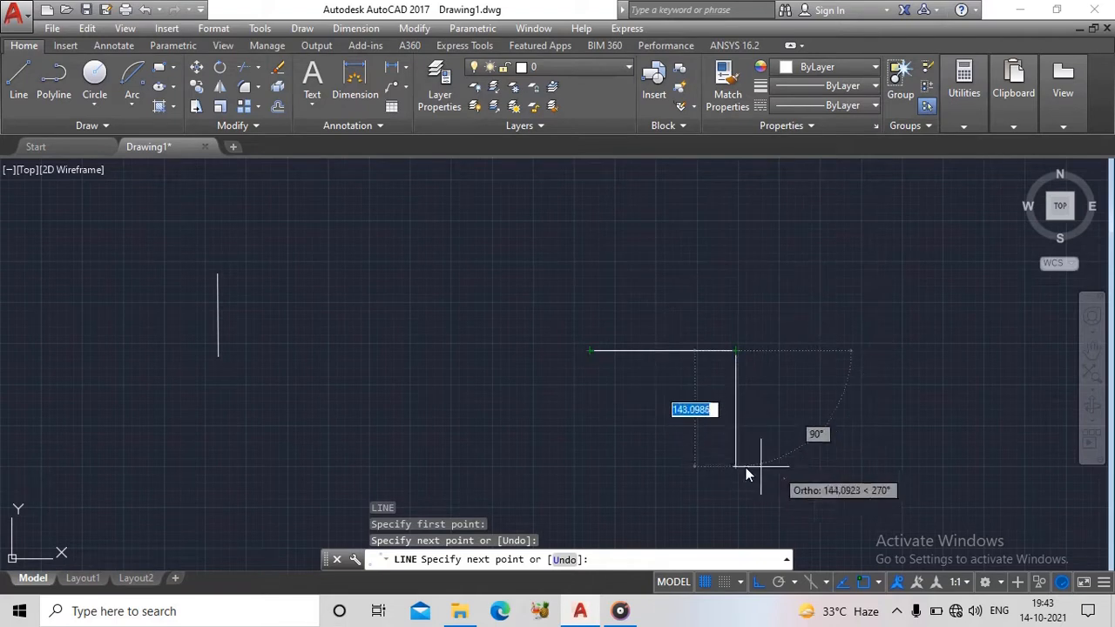
pyautogui.press('Escape')
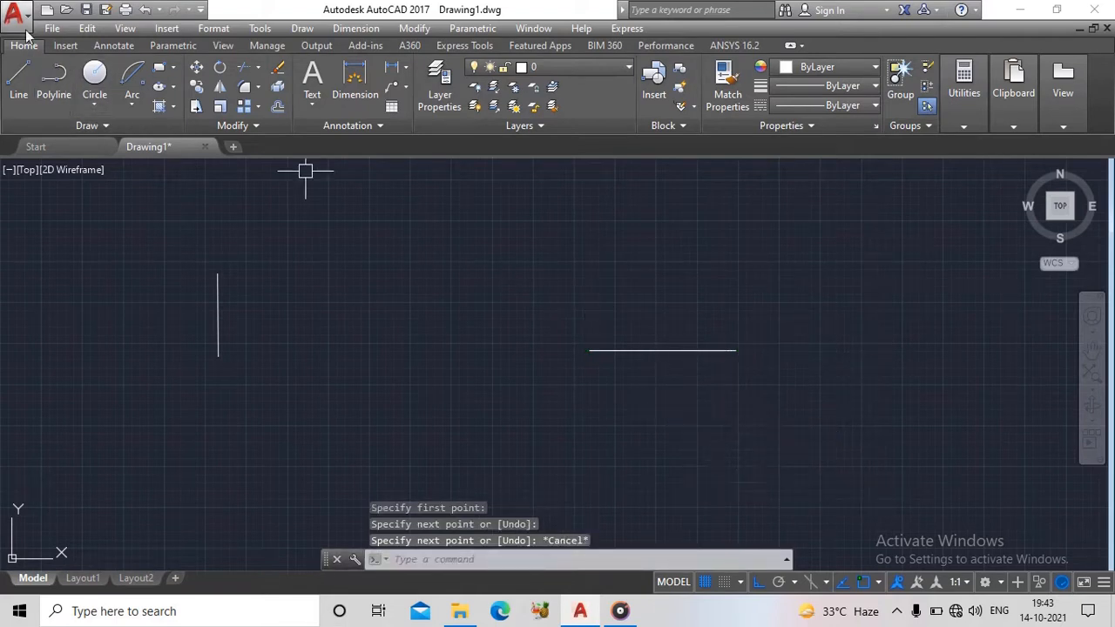
pyautogui.click(131, 105)
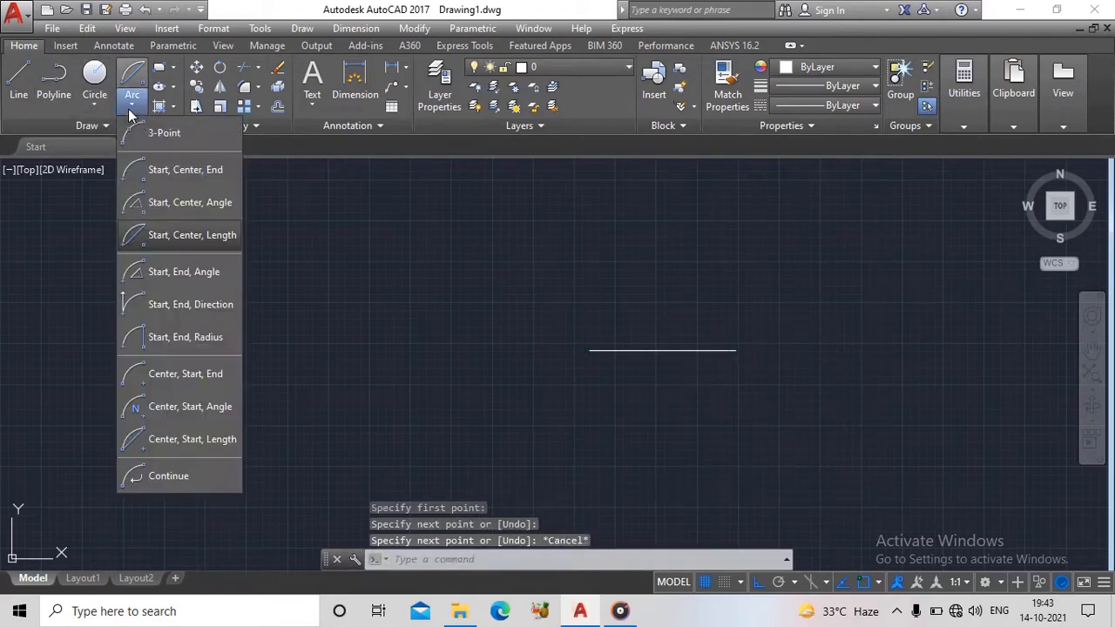
pyautogui.click(176, 272)
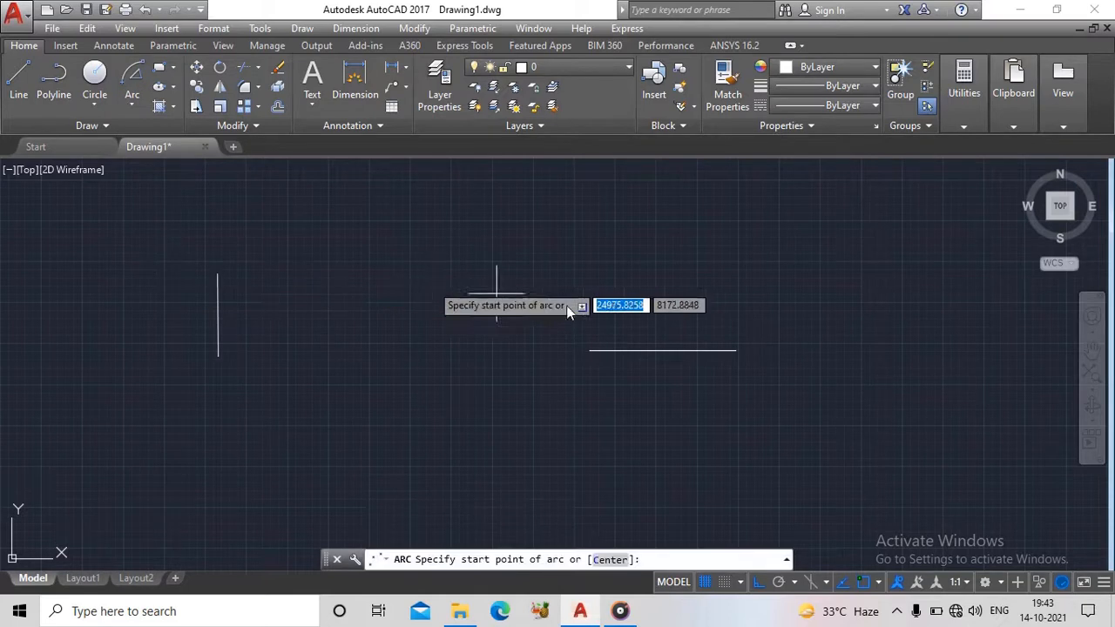
pyautogui.click(591, 351)
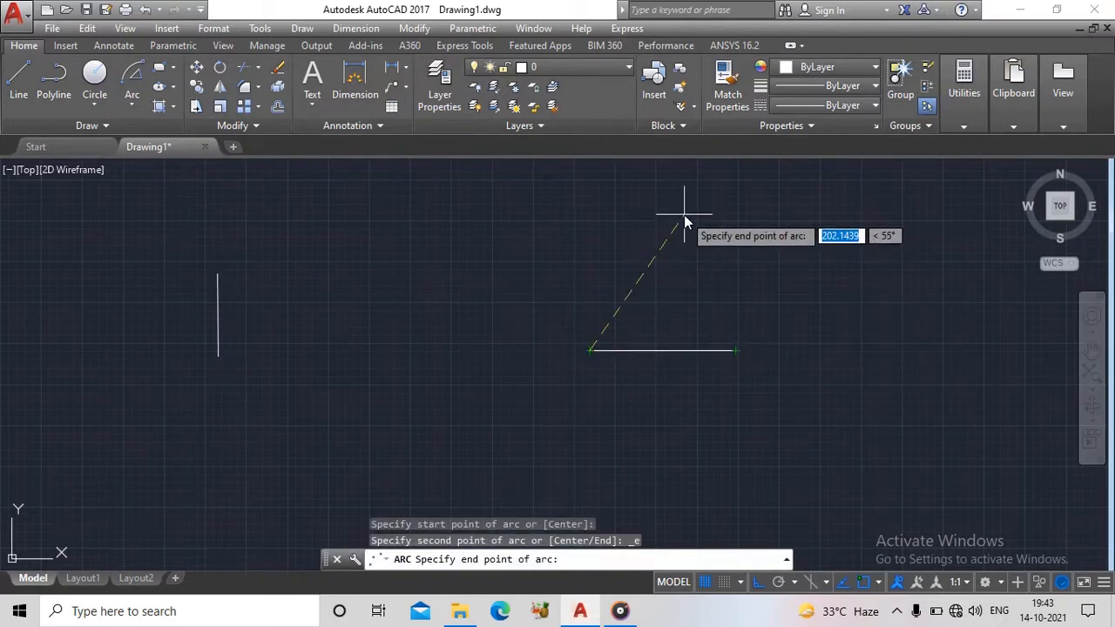
pyautogui.press('Escape')
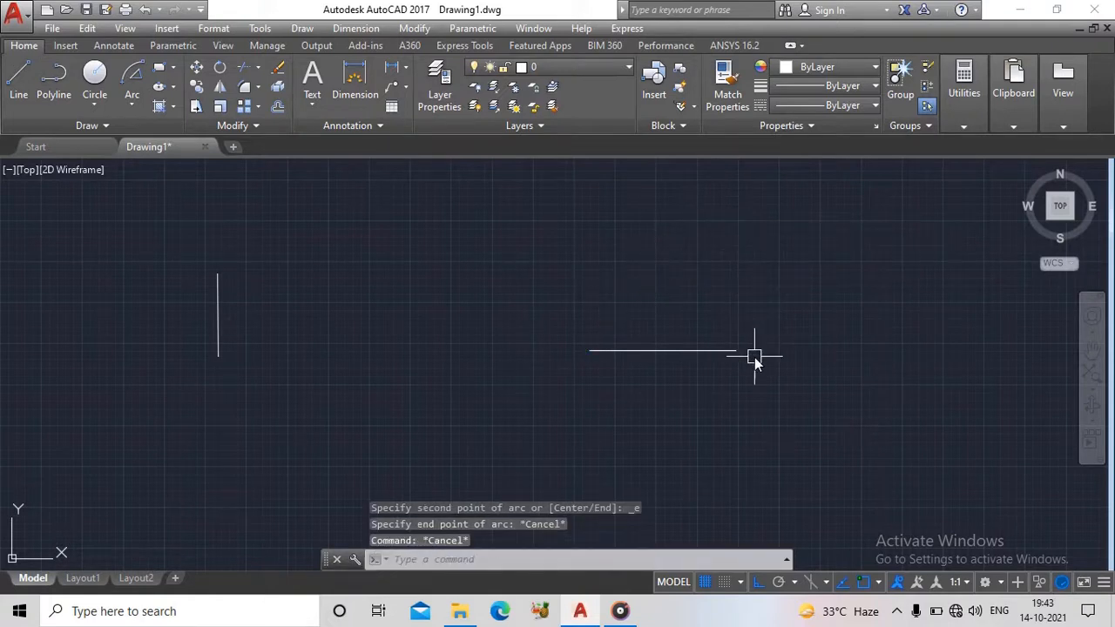
pyautogui.write('l')
pyautogui.press('Return')
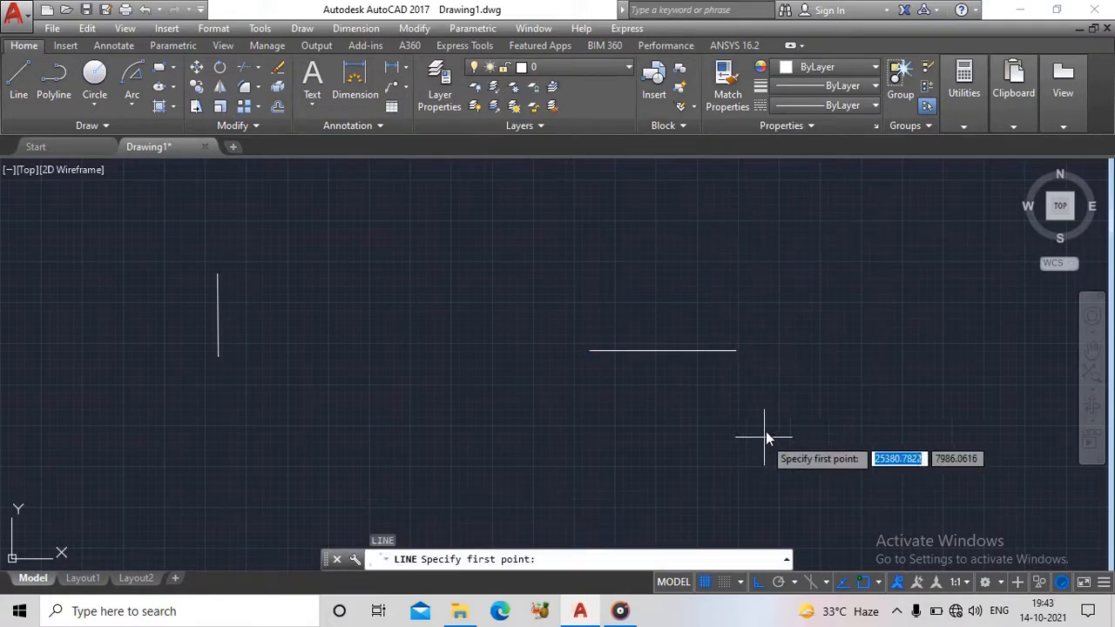
pyautogui.click(739, 353)
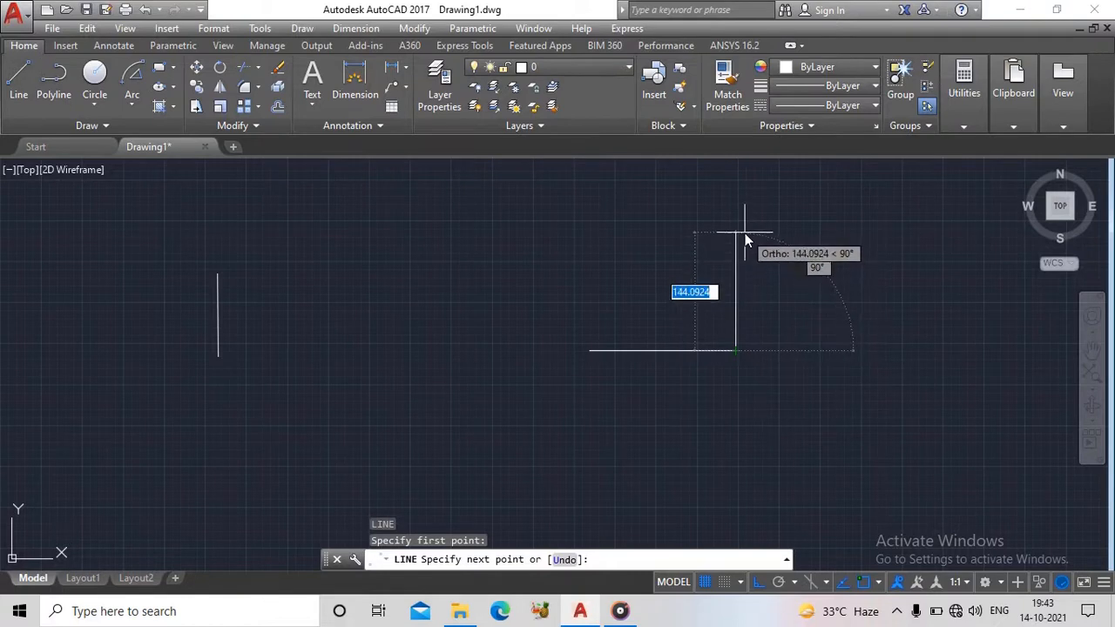
pyautogui.press('Escape')
# - Erase the horizontal line right of the short arc
pyautogui.click(679, 359)
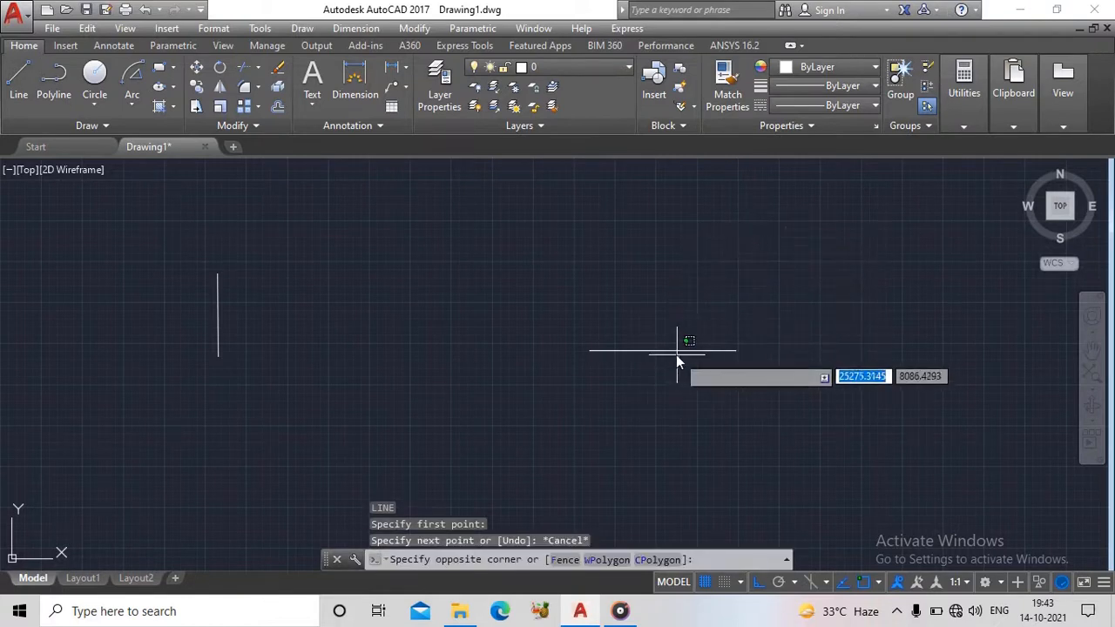
pyautogui.click(669, 341)
pyautogui.press('Delete')
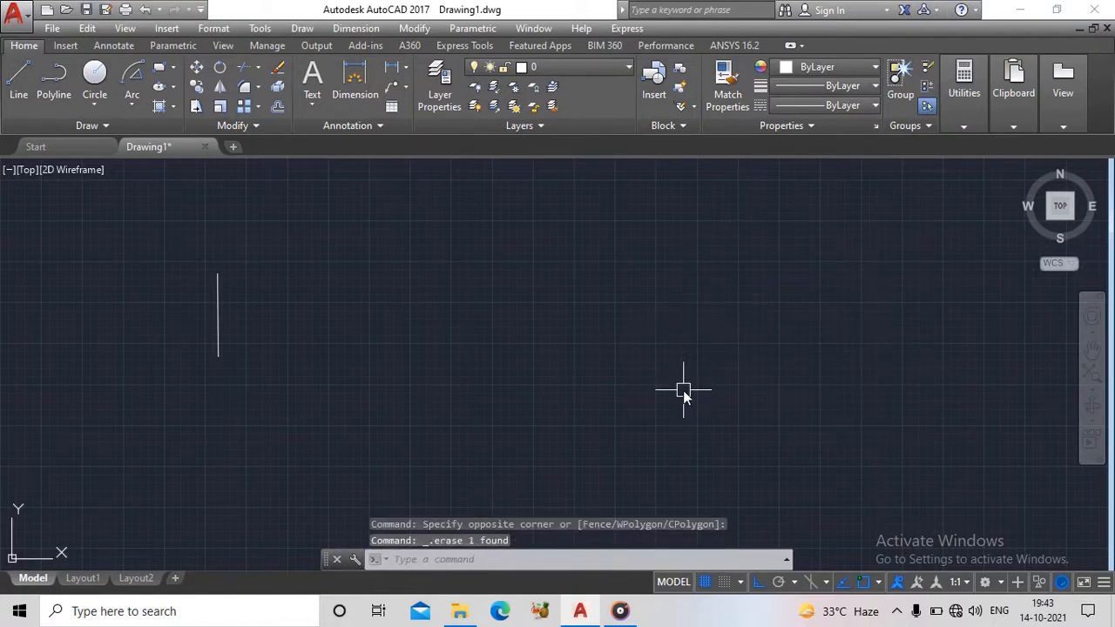
# - Draw two connected 200-unit lines right of the short arc, the first running horizontally to the right and the second vertically upward
pyautogui.write('l')
pyautogui.press('Return')
pyautogui.click(525, 385)
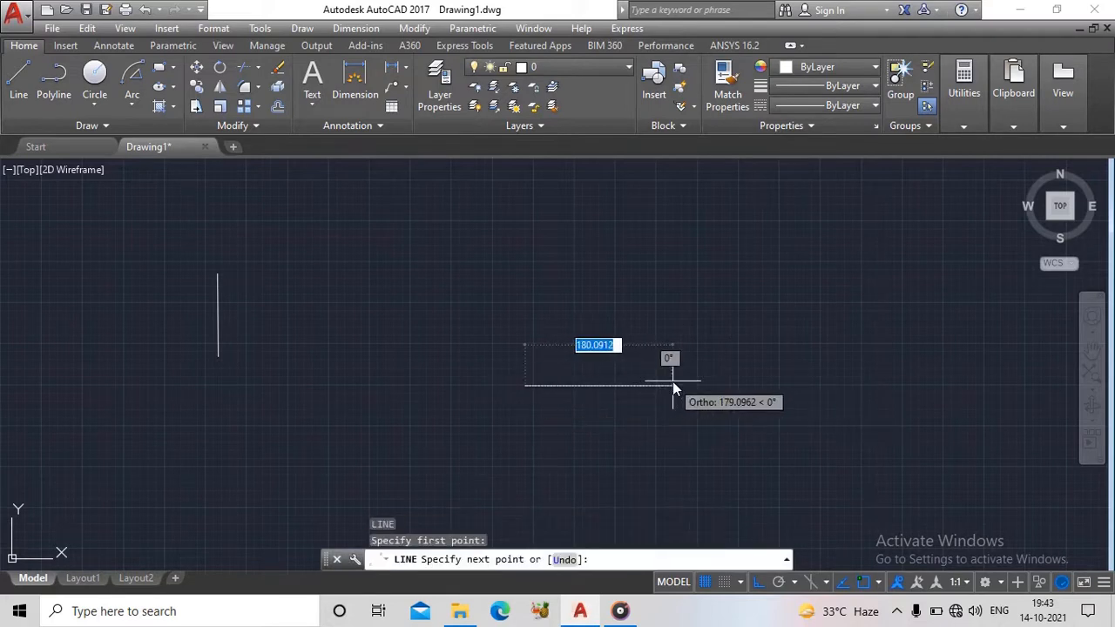
pyautogui.write('200')
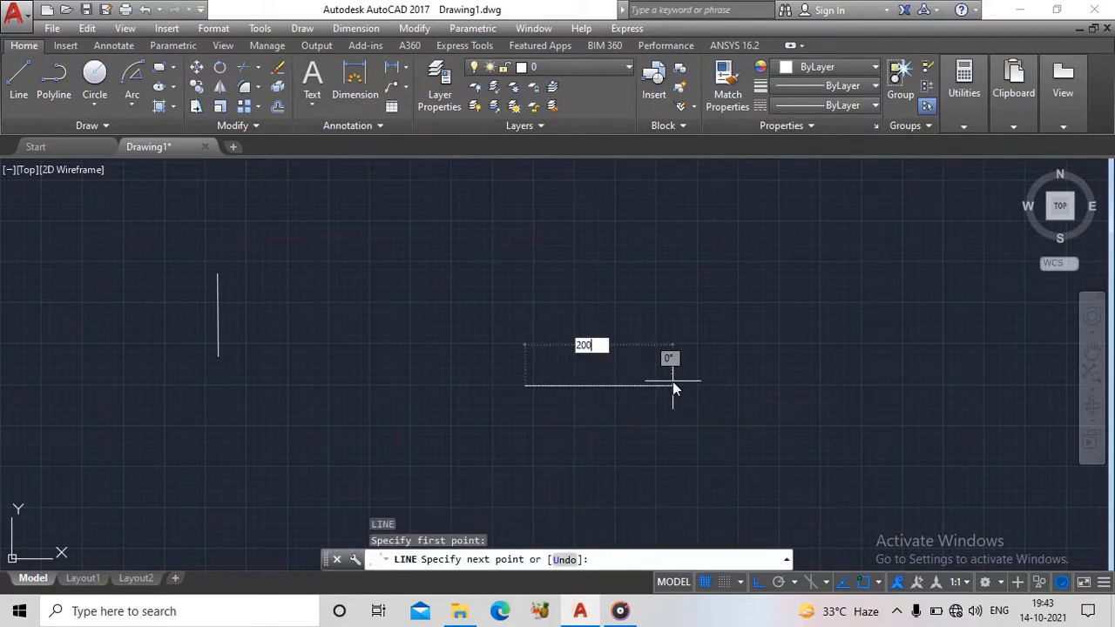
pyautogui.press('Return')
pyautogui.write('200')
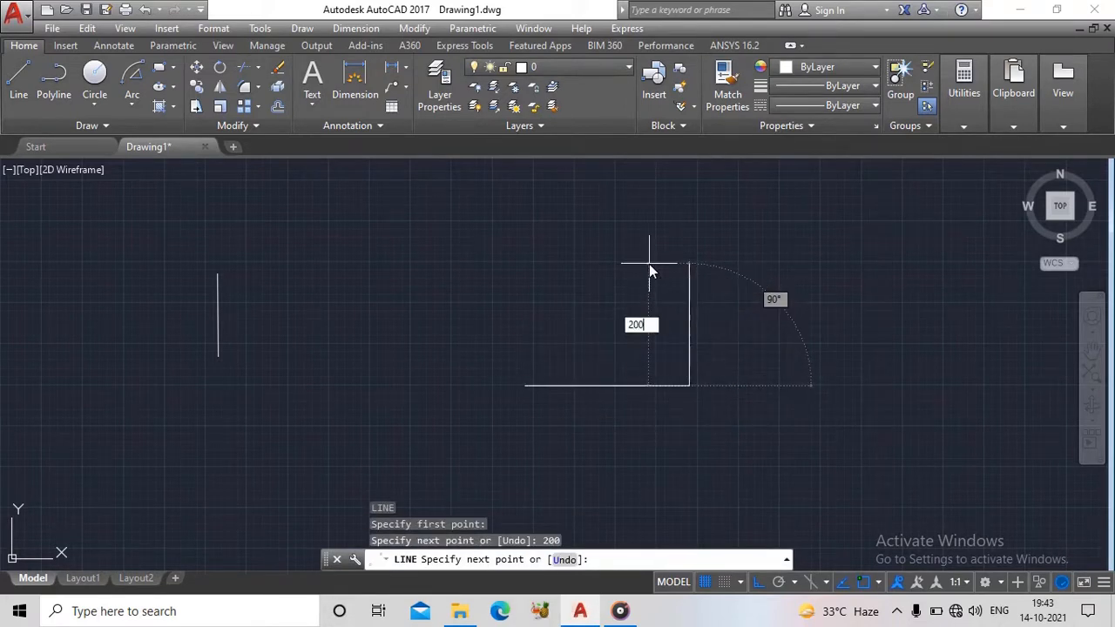
pyautogui.press('Return')
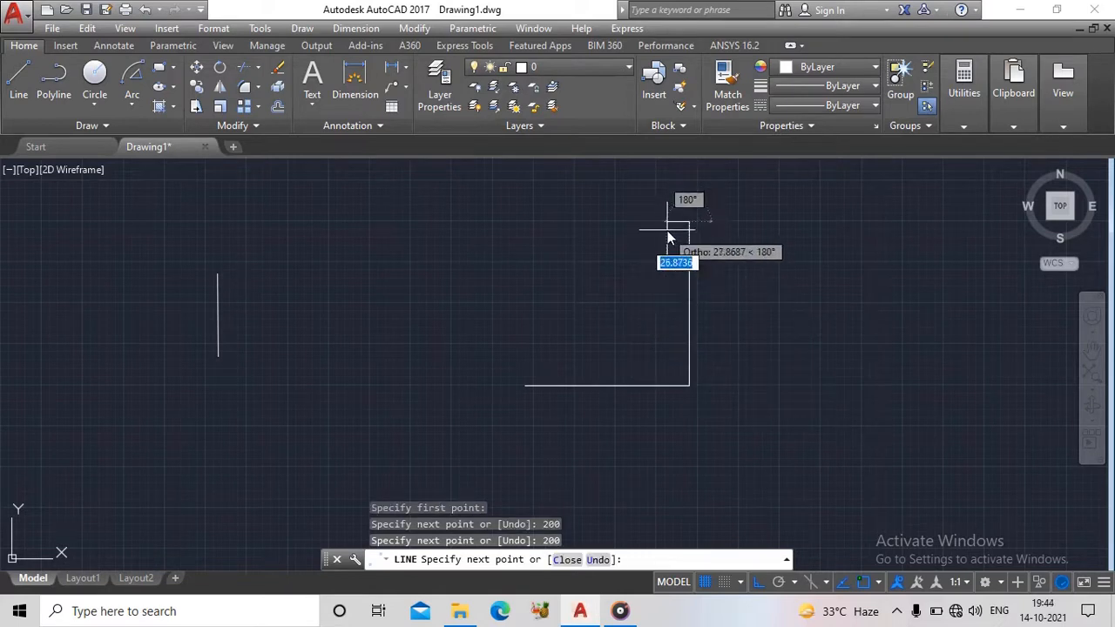
pyautogui.press('Escape')
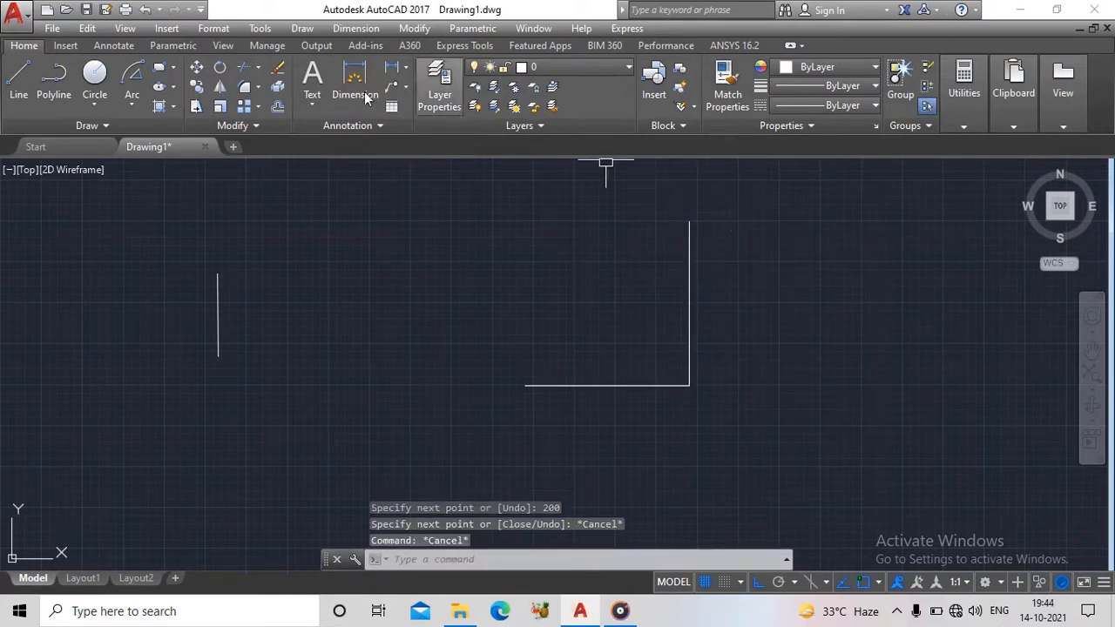
# - Draw a Start, End, Angle arc from the horizontal line's left endpoint to the vertical line's top endpoint with a 90° included angle
pyautogui.click(132, 105)
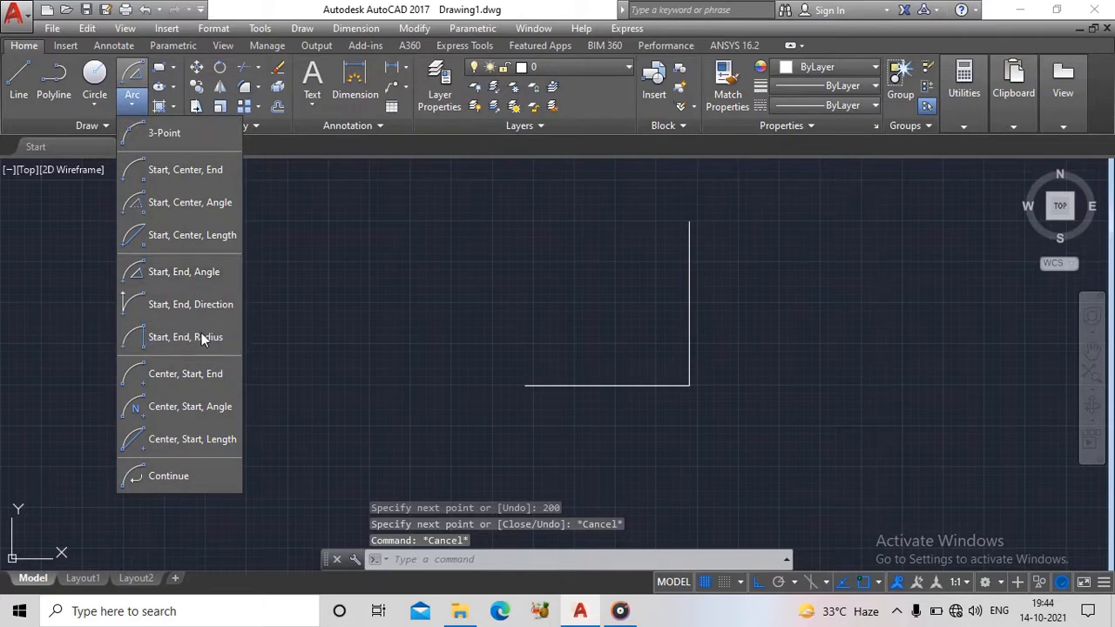
pyautogui.click(183, 272)
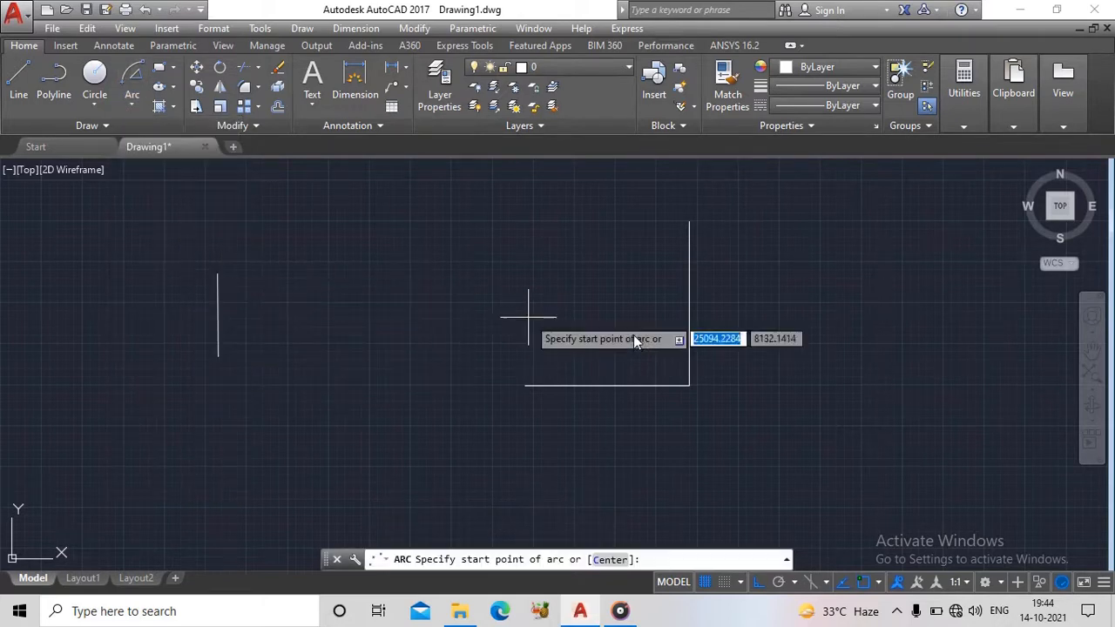
pyautogui.click(525, 385)
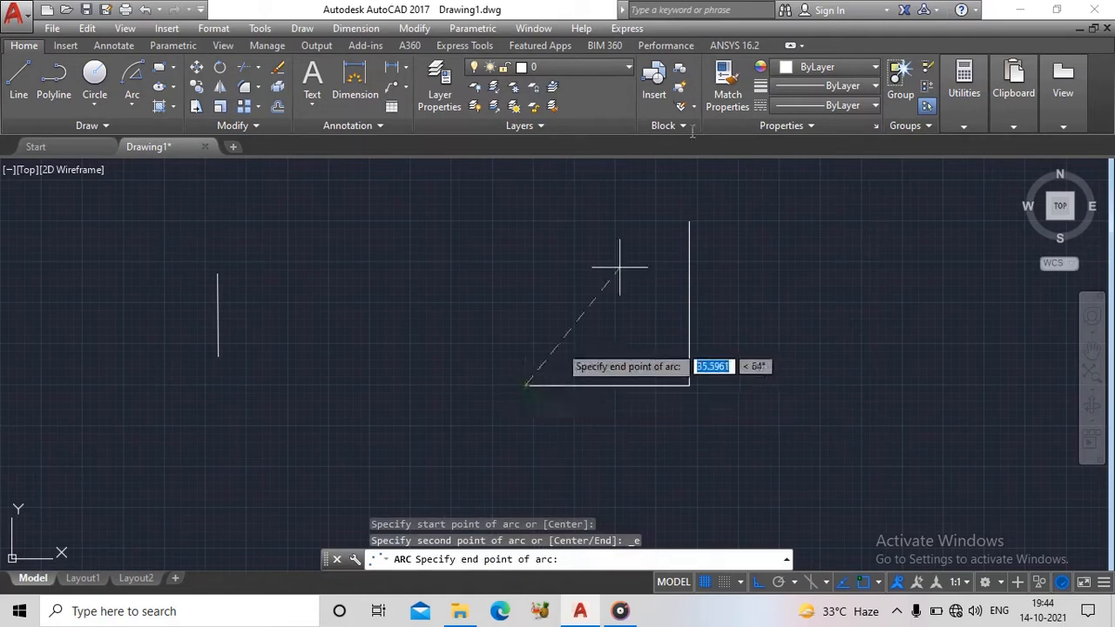
pyautogui.click(687, 224)
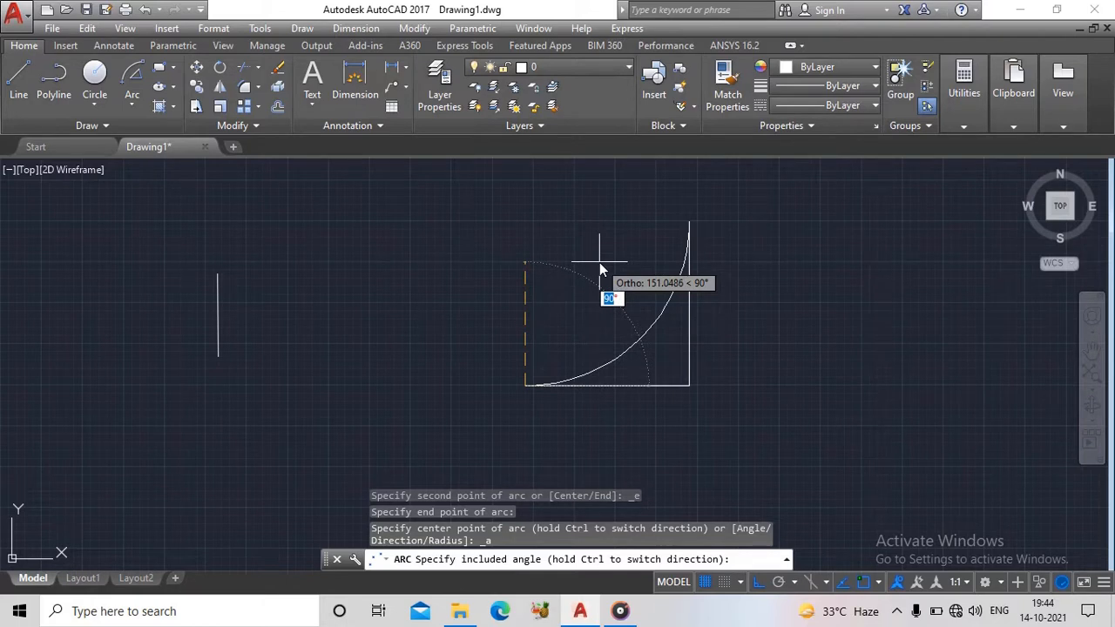
pyautogui.write('90')
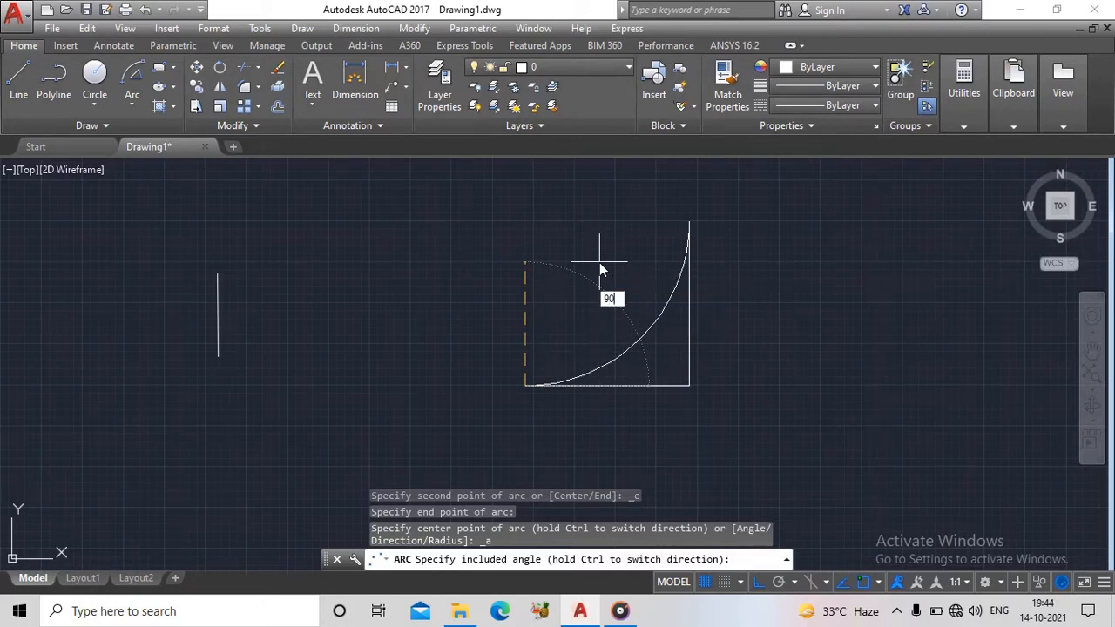
pyautogui.press('Return')
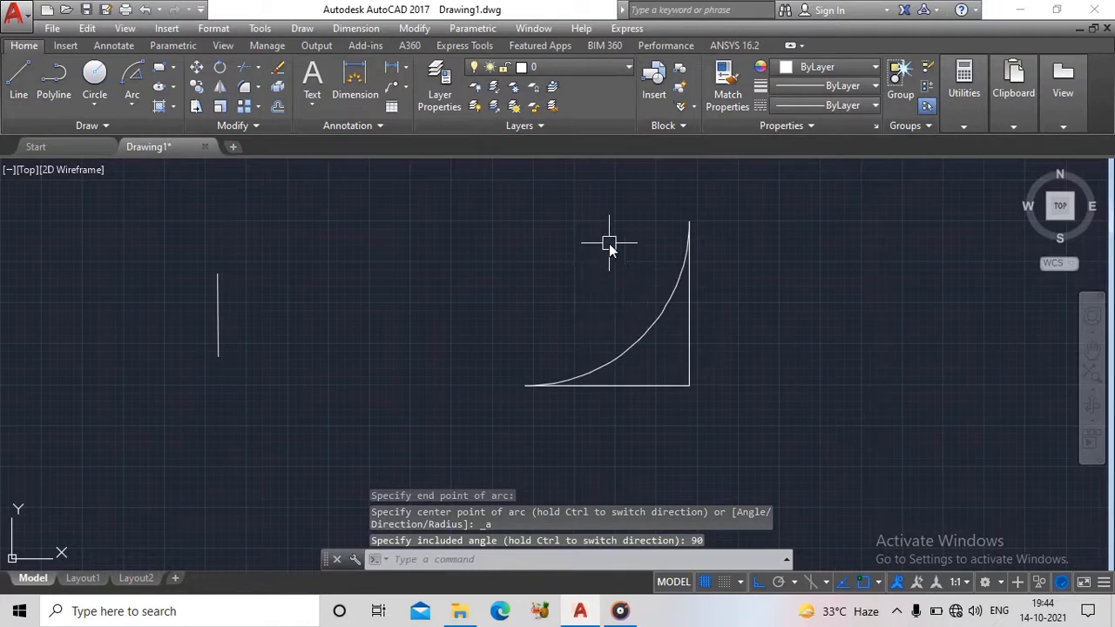
# - Replace the arc with a Start, End, Angle arc from the horizontal line's left endpoint to the vertical line's top endpoint, included angle 90°
pyautogui.click(663, 318)
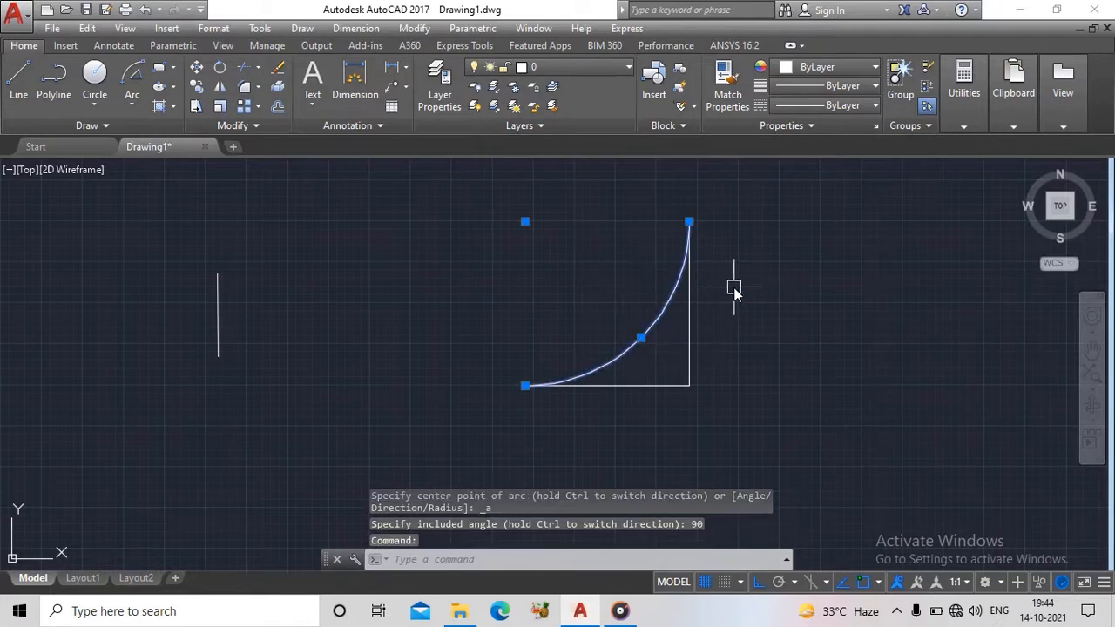
pyautogui.press('Delete')
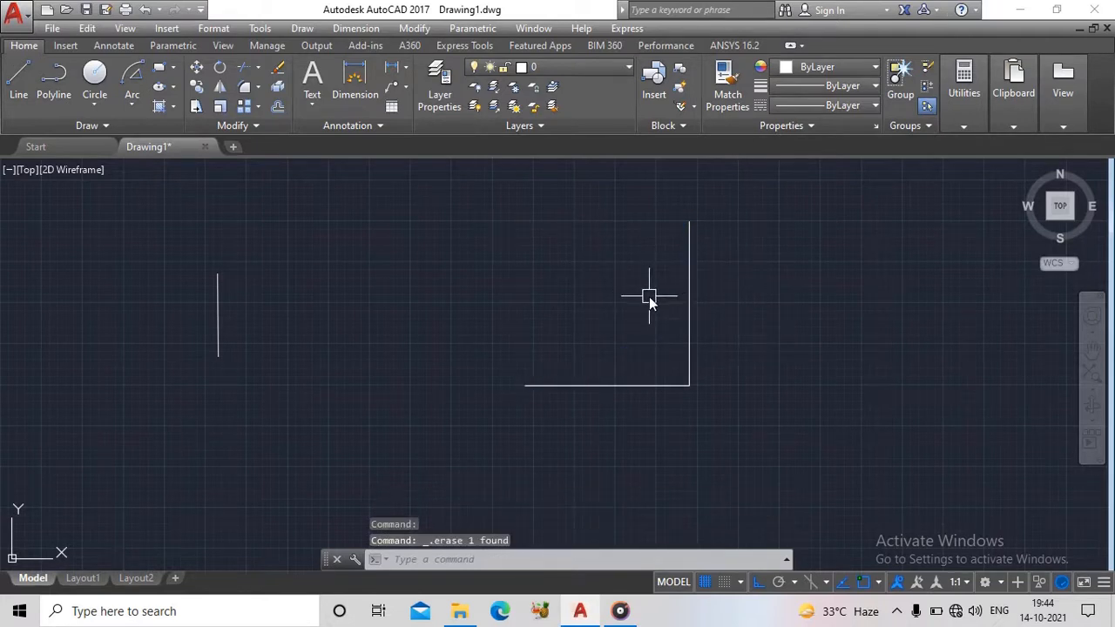
pyautogui.click(131, 104)
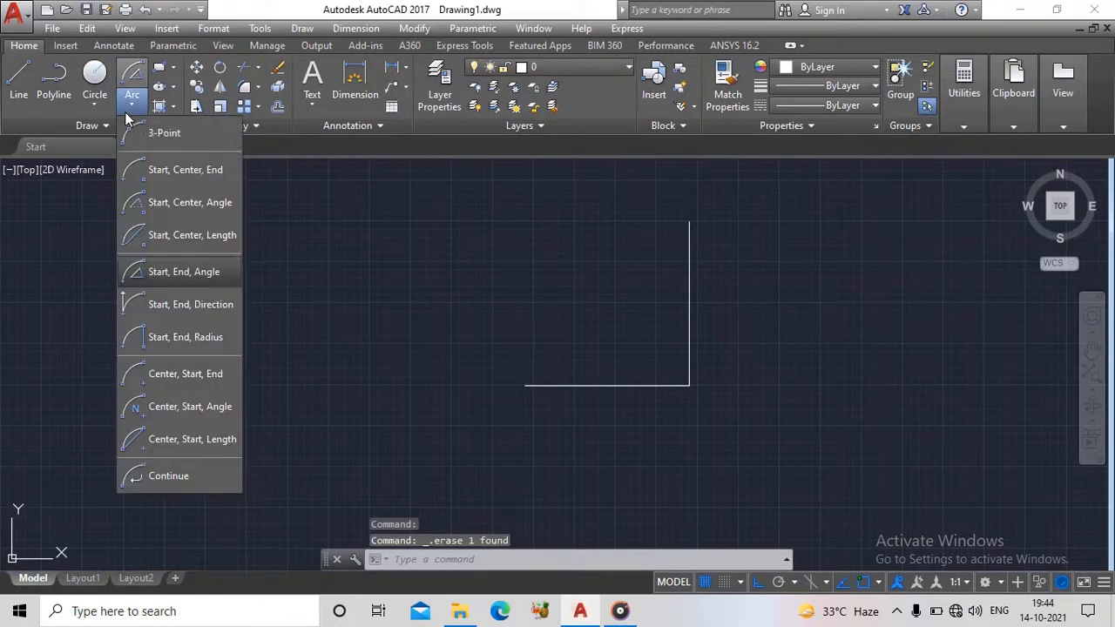
pyautogui.click(166, 273)
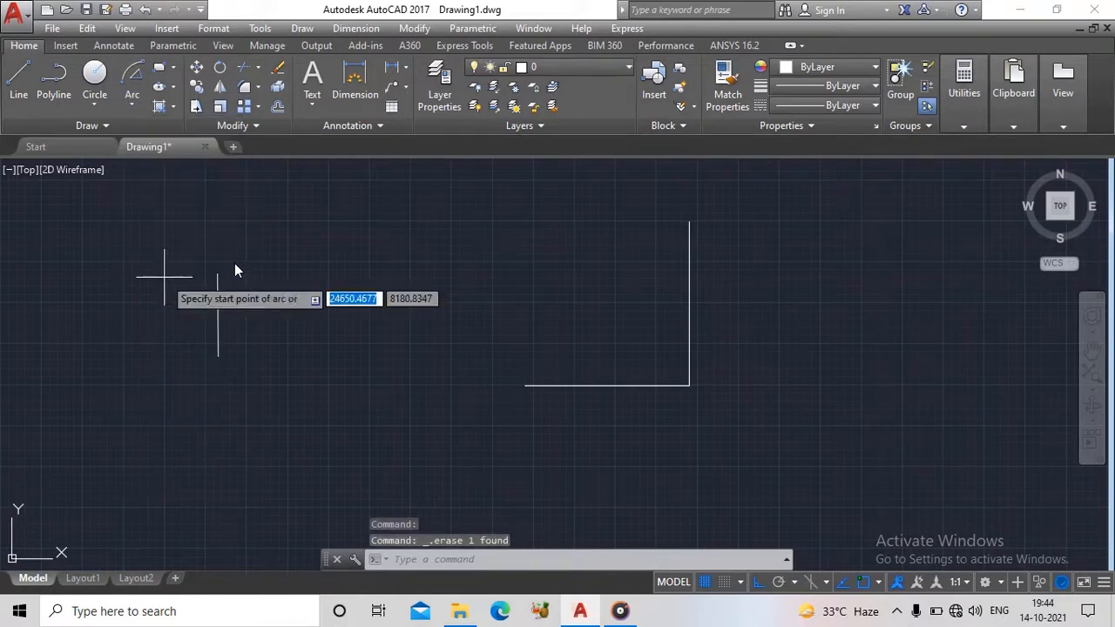
pyautogui.click(526, 385)
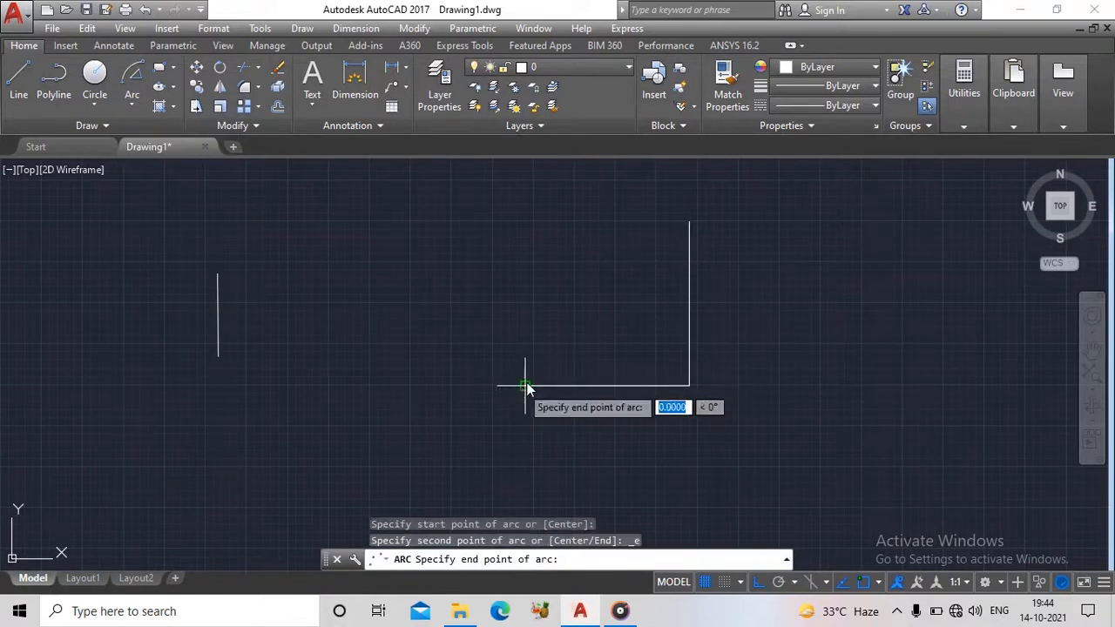
pyautogui.click(689, 222)
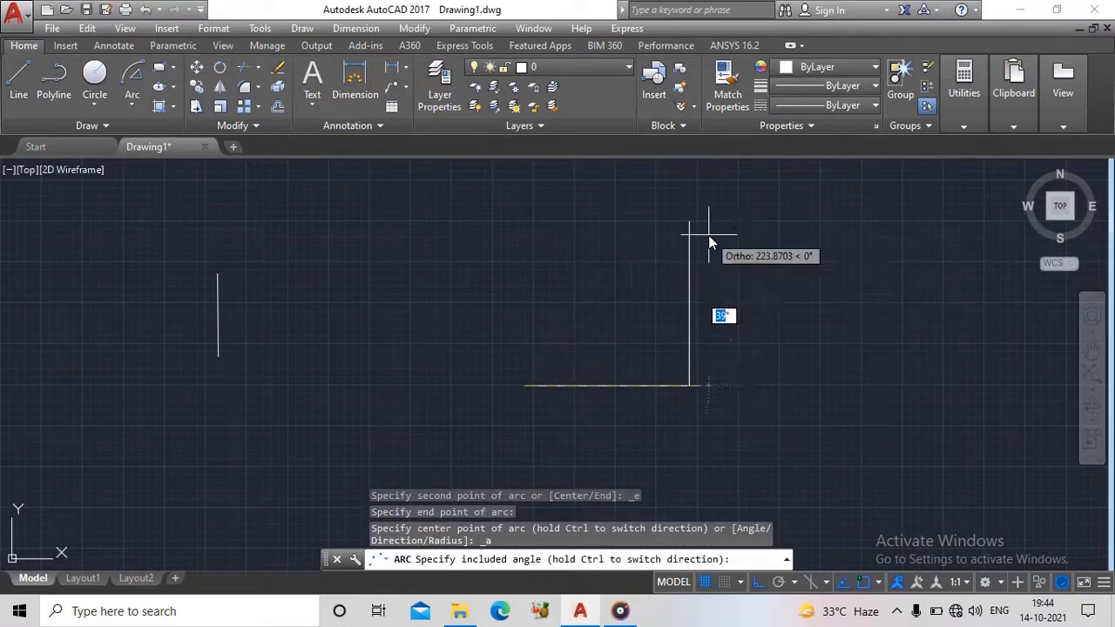
pyautogui.write('90')
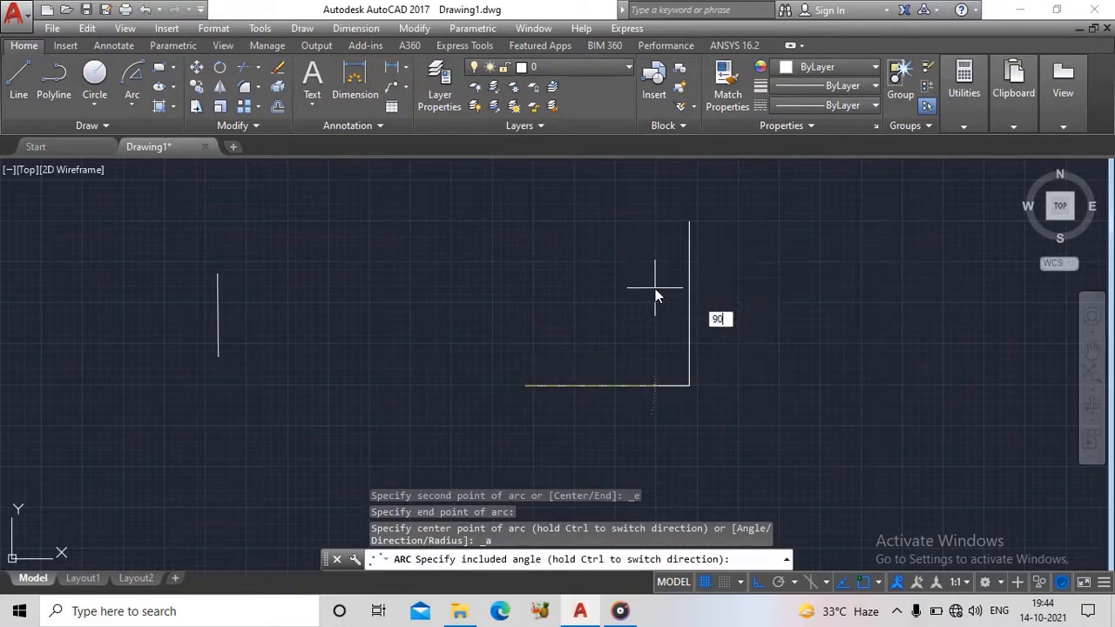
pyautogui.press('Return')
# - Erase the arc and draw a 90° Start, End, Angle arc from the vertical line's top endpoint to the horizontal line's left endpoint
pyautogui.click(649, 289)
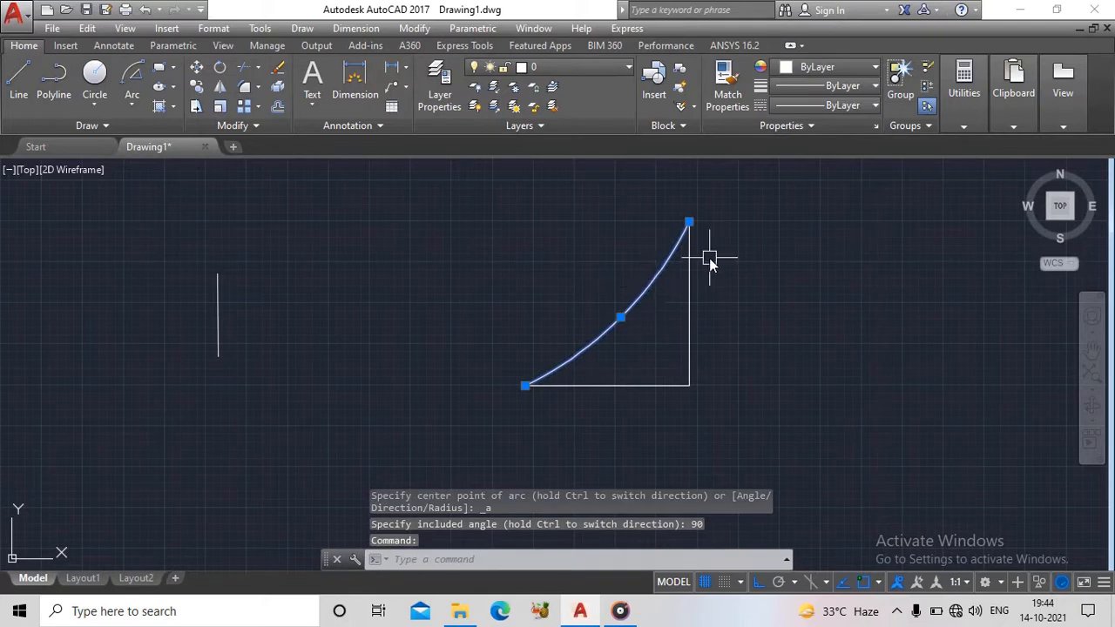
pyautogui.press('Delete')
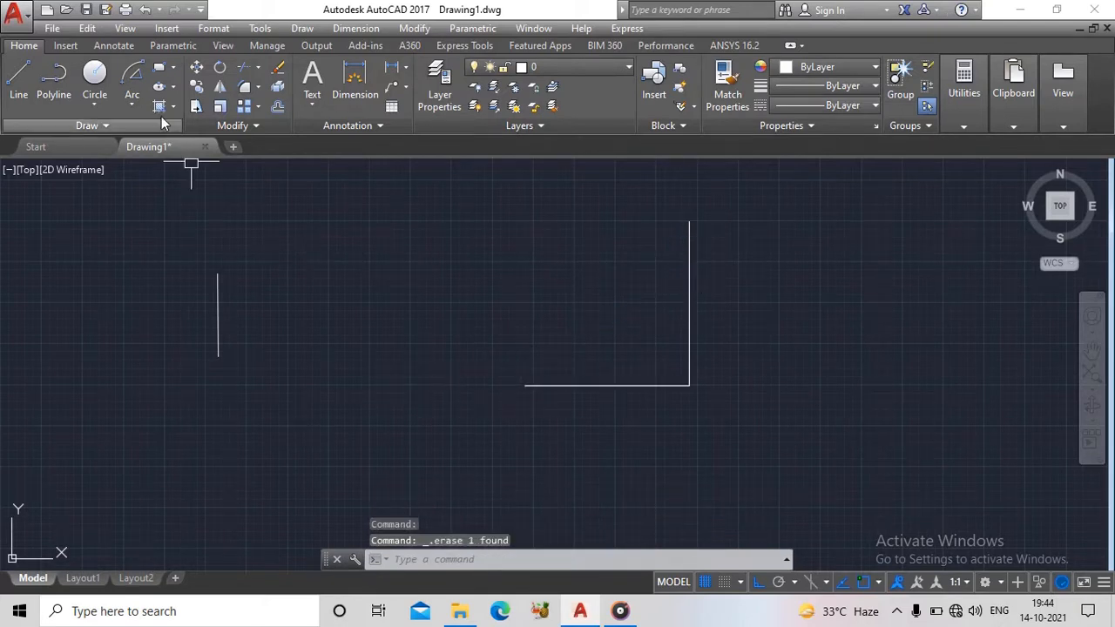
pyautogui.click(131, 79)
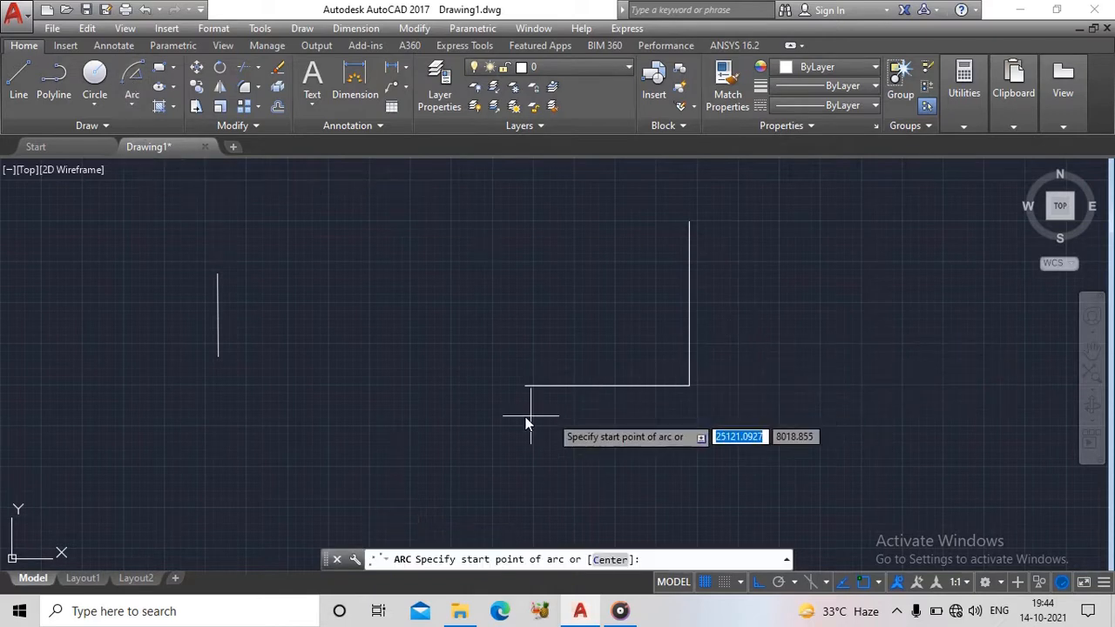
pyautogui.click(688, 223)
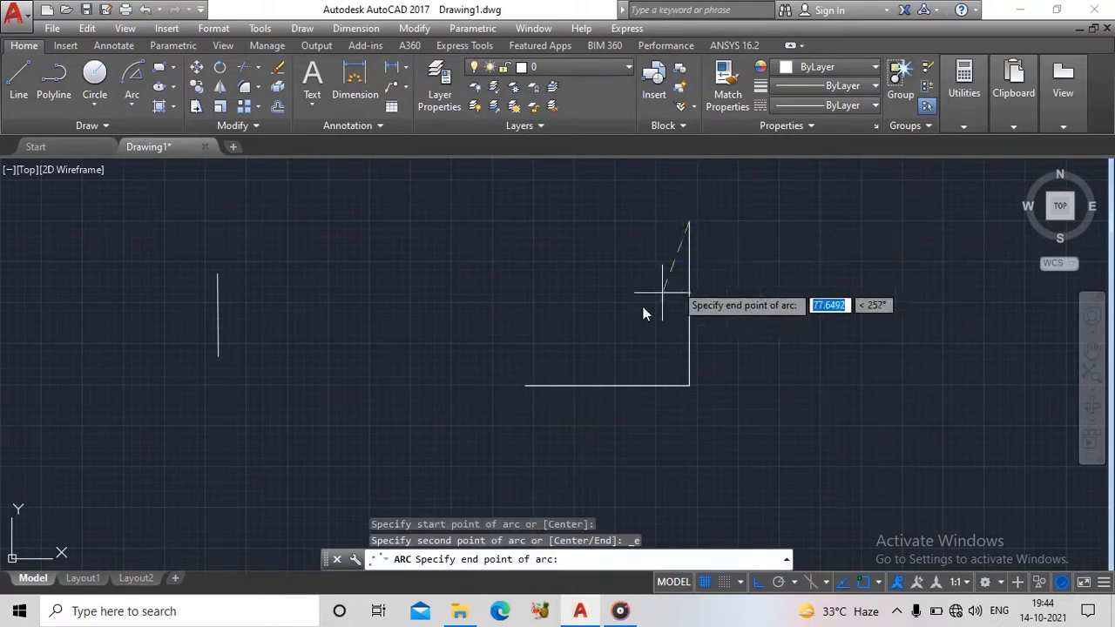
pyautogui.click(523, 386)
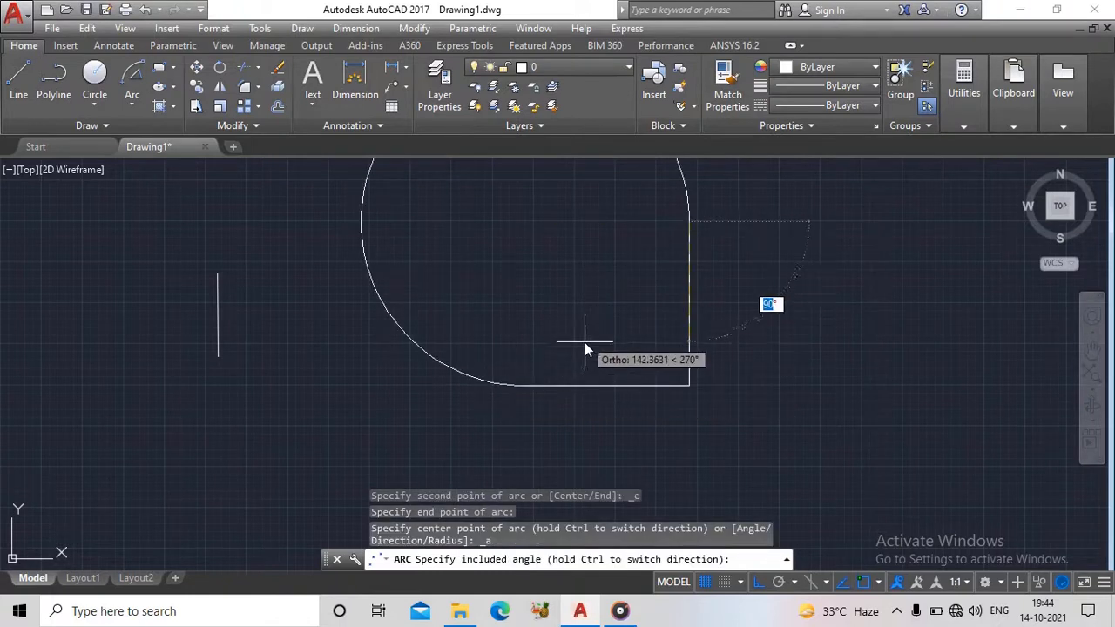
pyautogui.write('90')
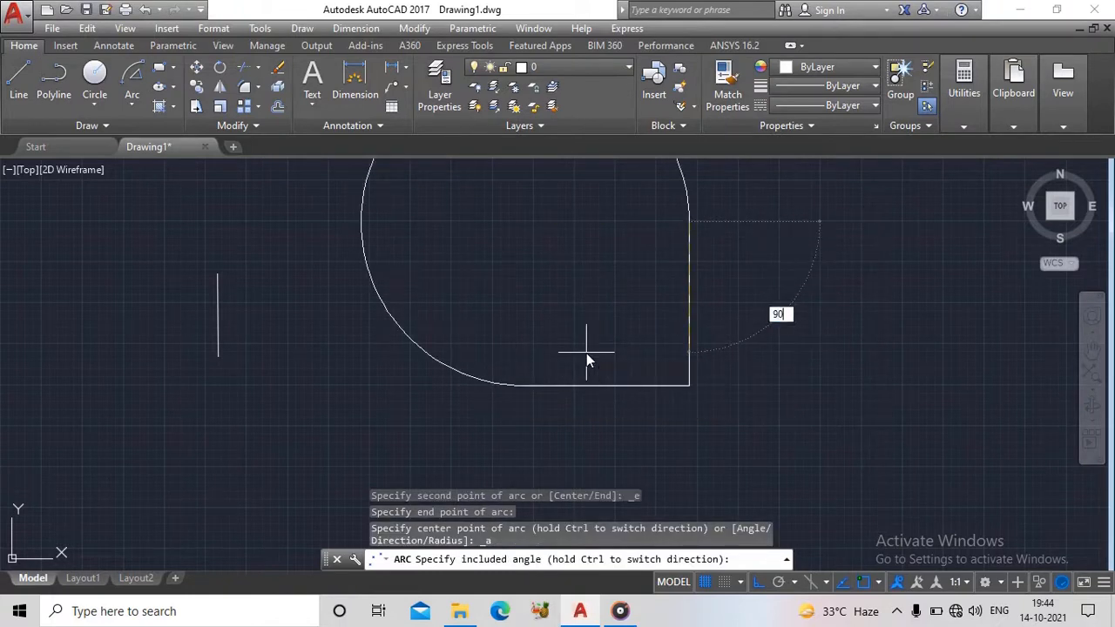
pyautogui.press('Return')
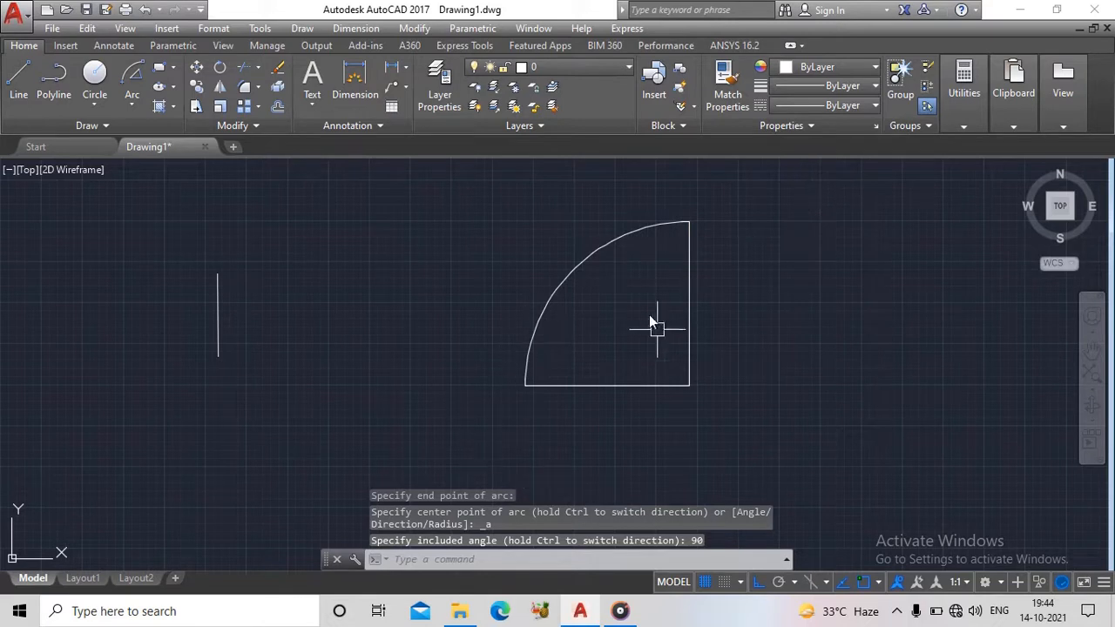
pyautogui.scroll(5, 640, 270)
pyautogui.scroll(-5, 642, 261)
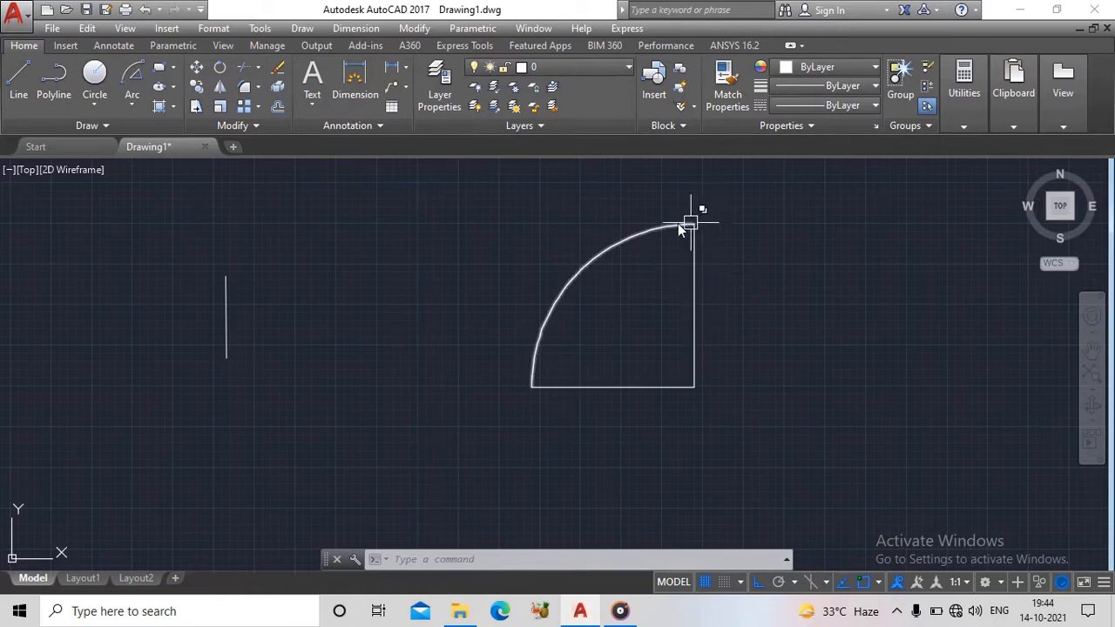
# - Erase the arc and draw a 90° Start, End, Angle arc from the horizontal line's left endpoint to the vertical line's top endpoint
pyautogui.moveTo(637, 236)
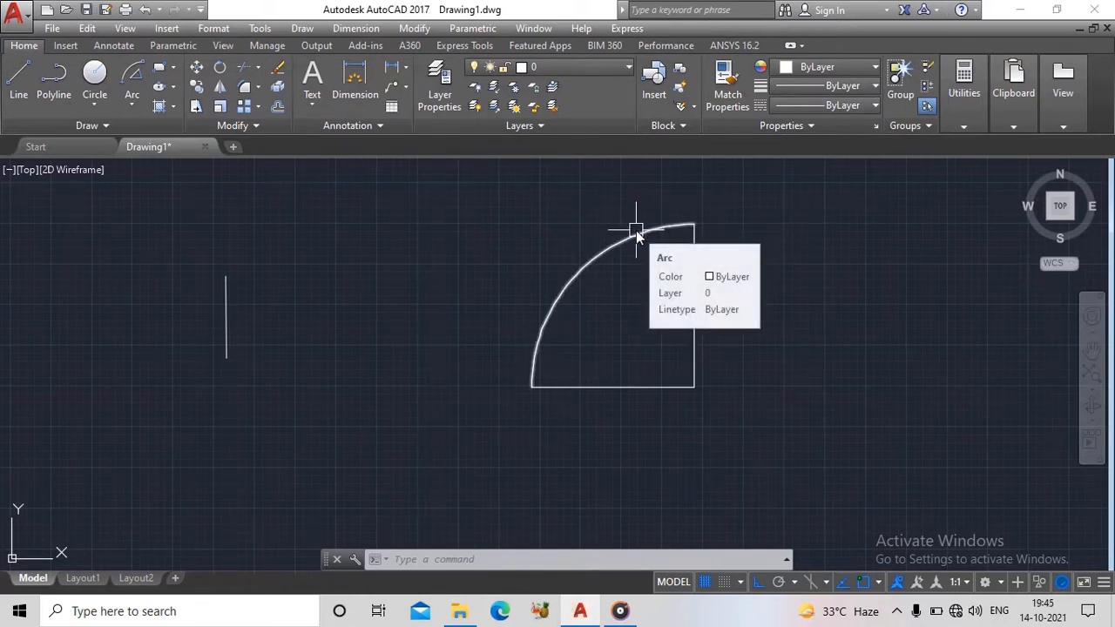
pyautogui.click(637, 236)
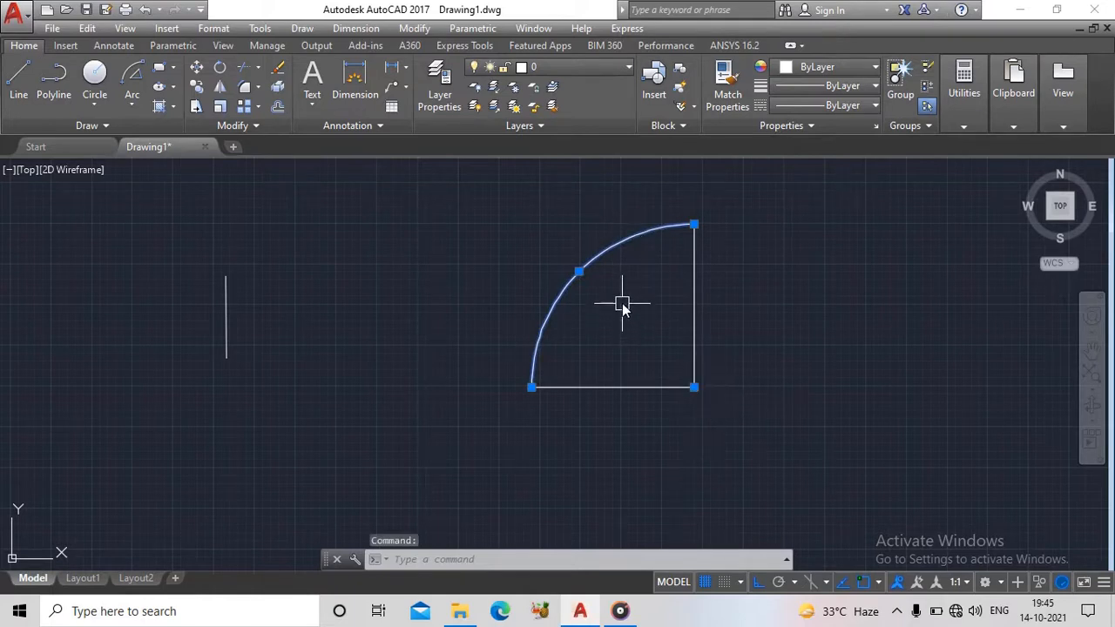
pyautogui.press('Delete')
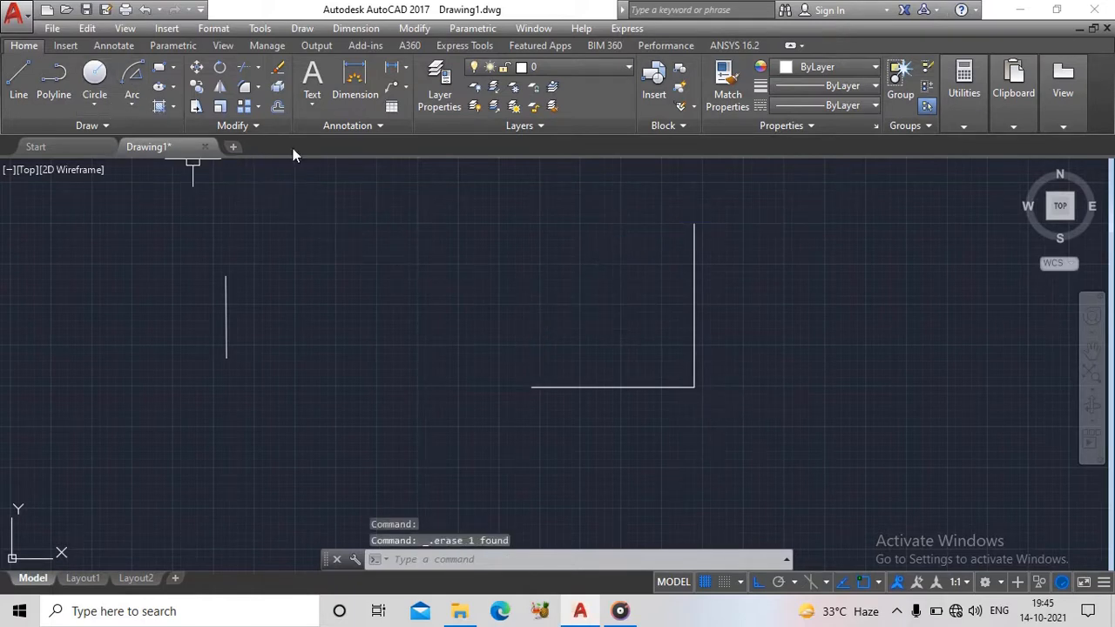
pyautogui.click(132, 104)
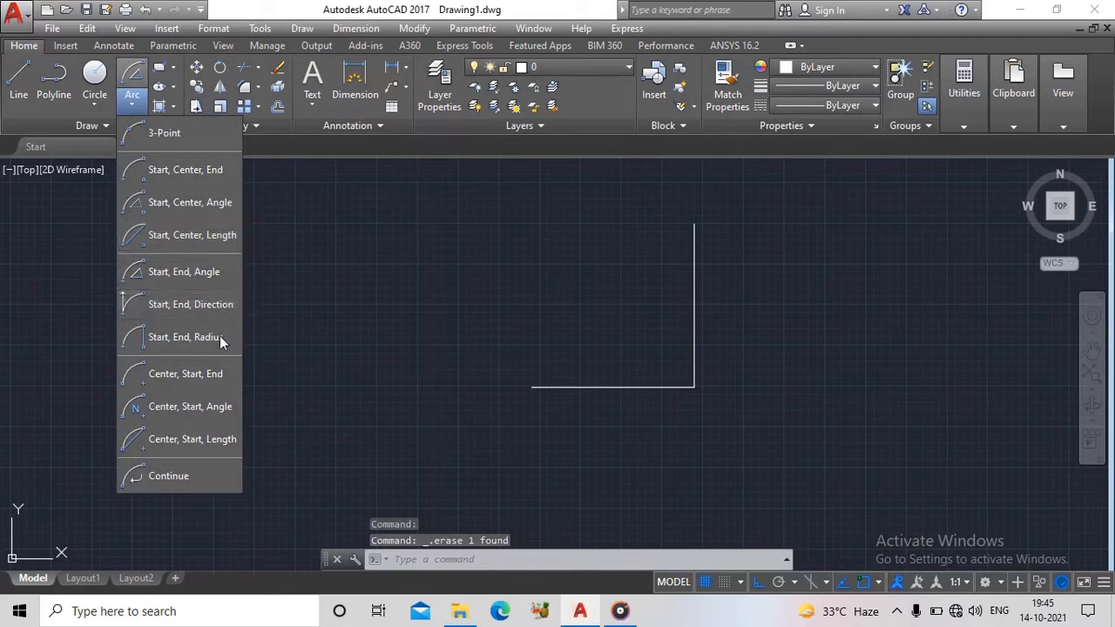
pyautogui.click(189, 272)
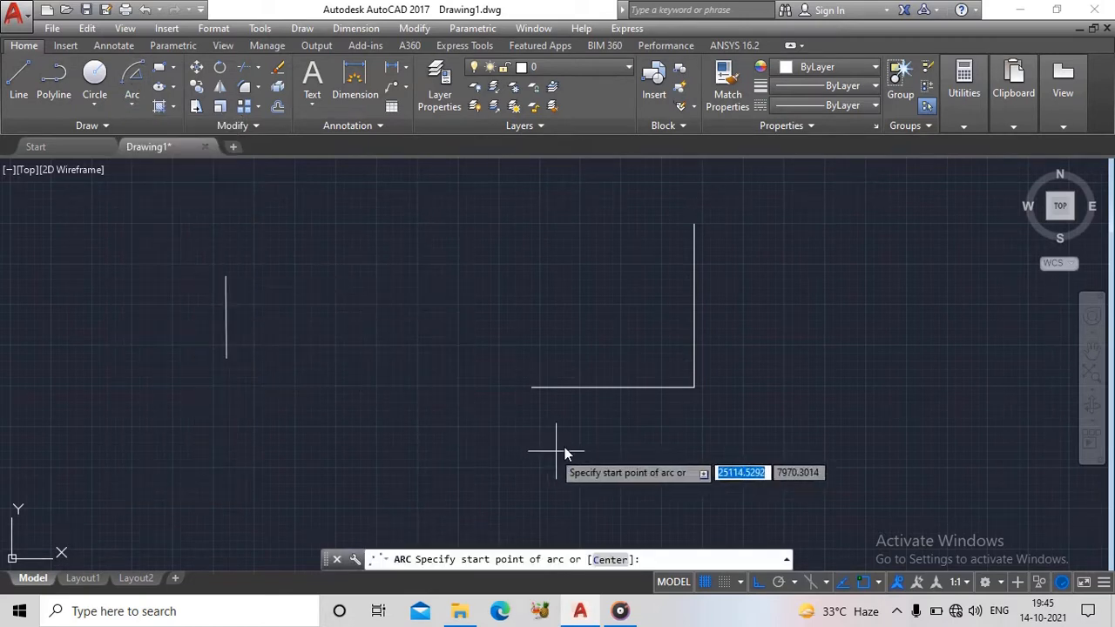
pyautogui.click(528, 388)
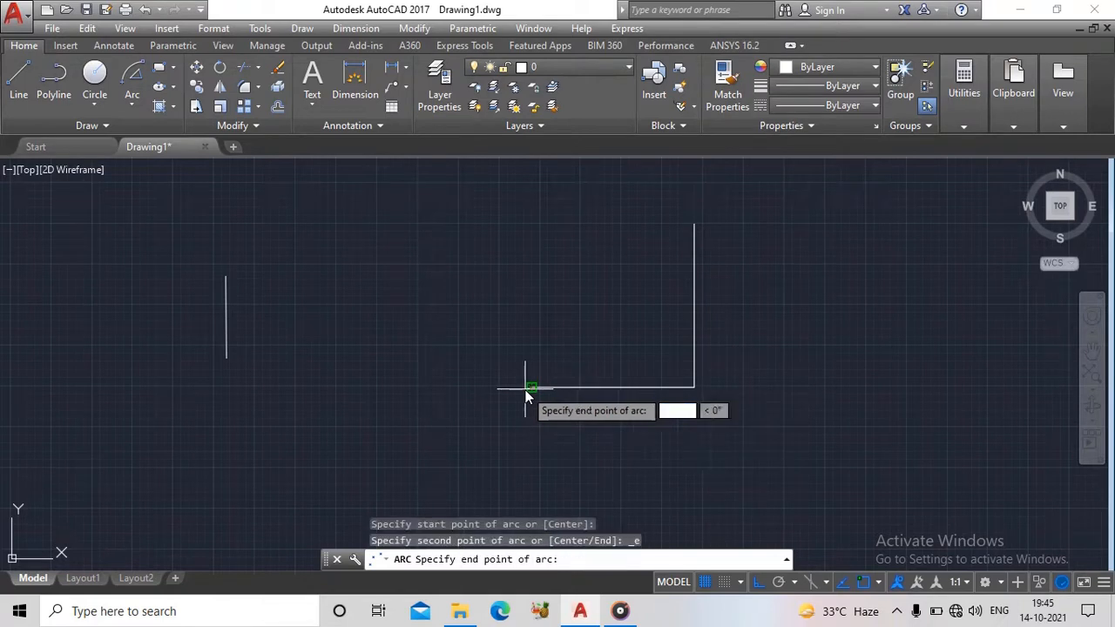
pyautogui.click(694, 225)
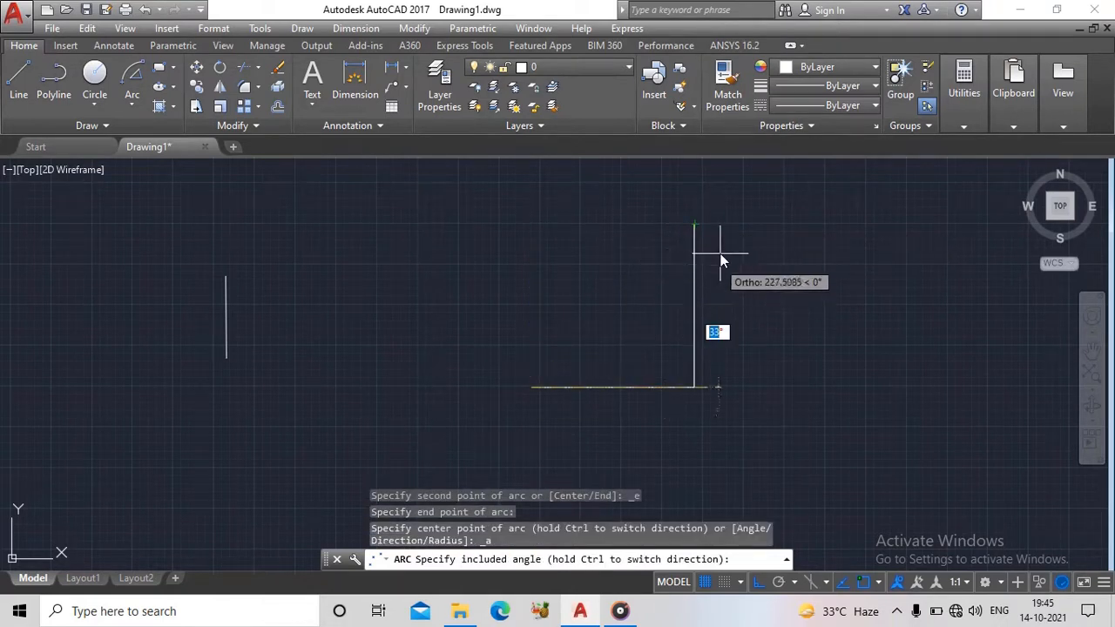
pyautogui.write('9')
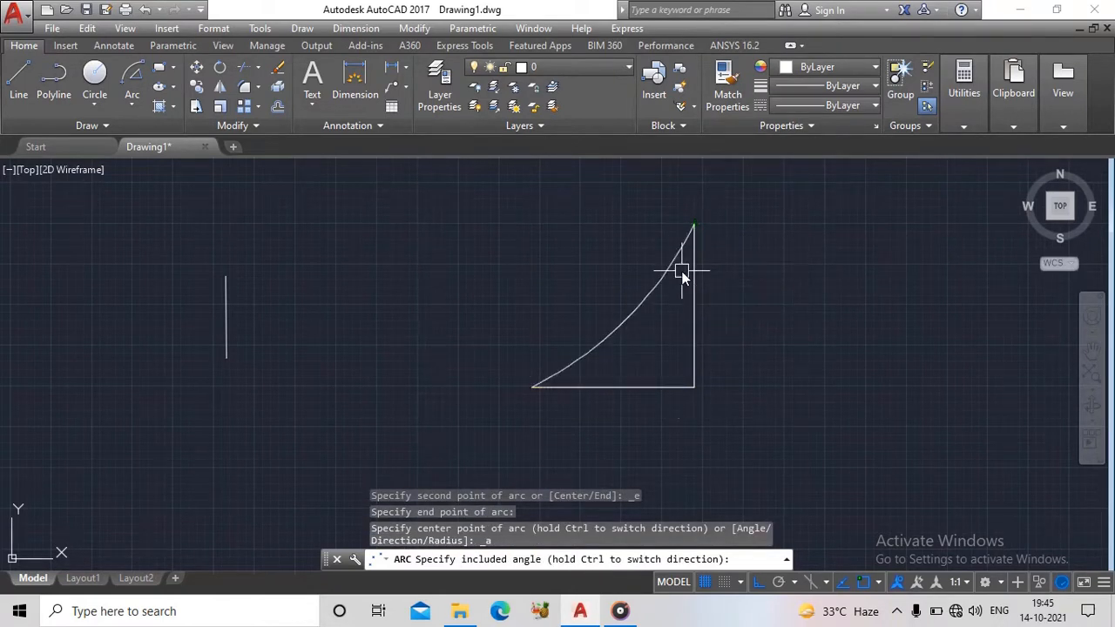
pyautogui.write('0')
pyautogui.press('Return')
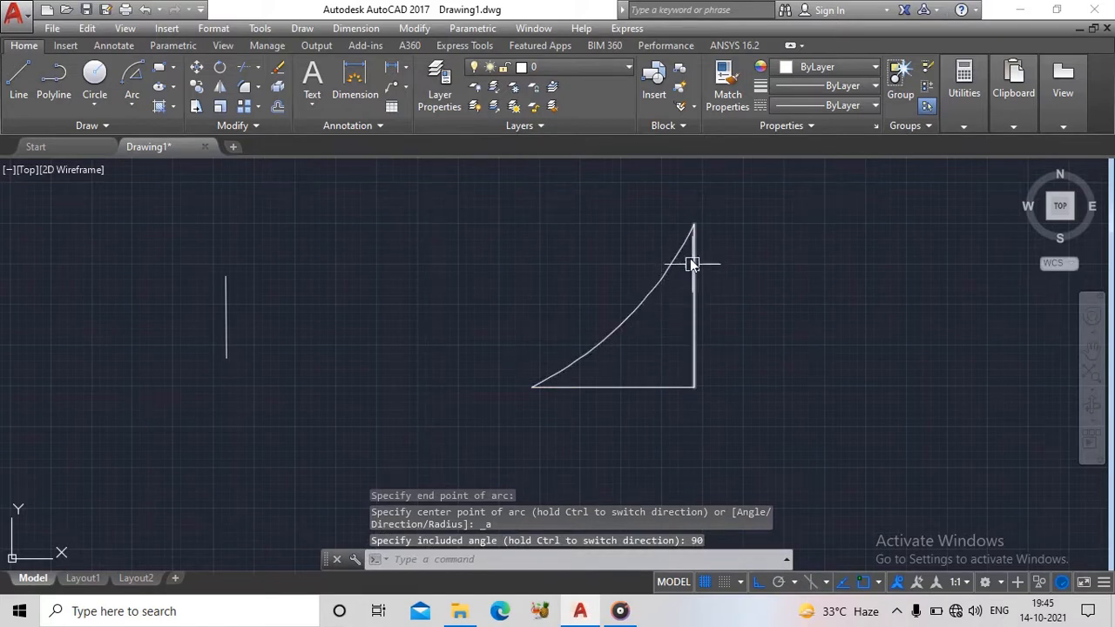
# - Replace the arc with a 90° Start, End, Angle arc starting at the vertical line's top endpoint and ending at the horizontal line's left endpoint
pyautogui.click(593, 339)
pyautogui.press('Delete')
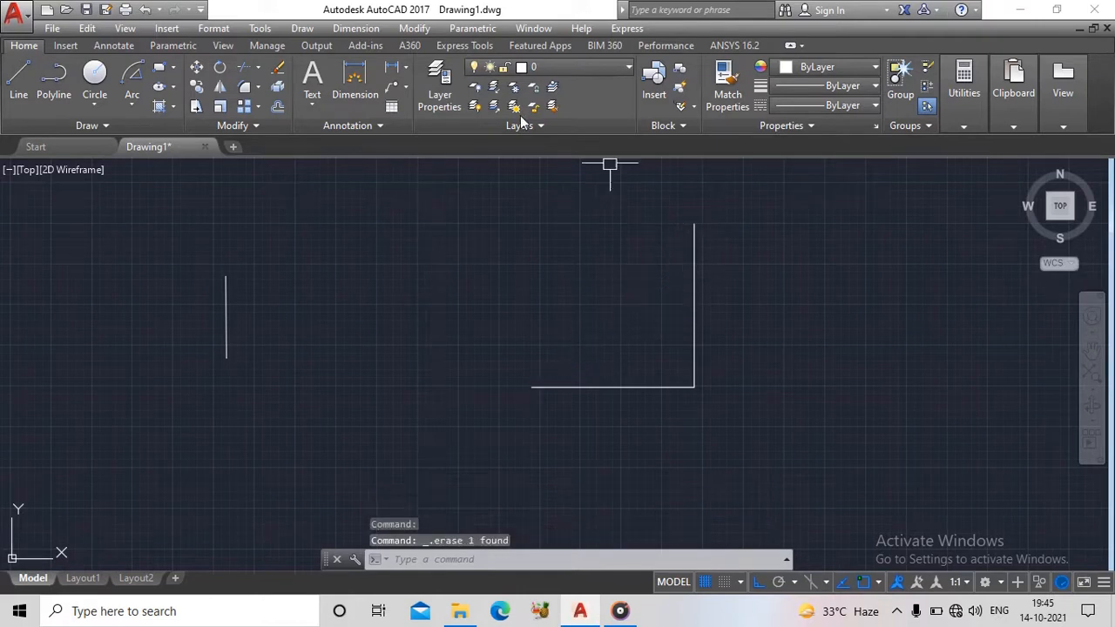
pyautogui.click(132, 78)
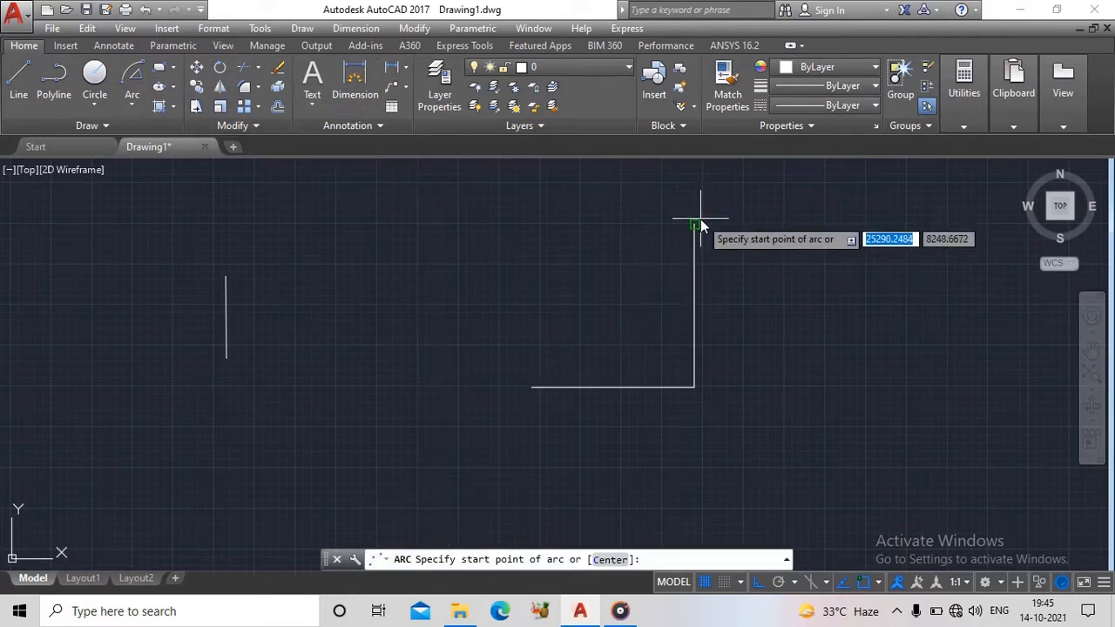
pyautogui.click(696, 224)
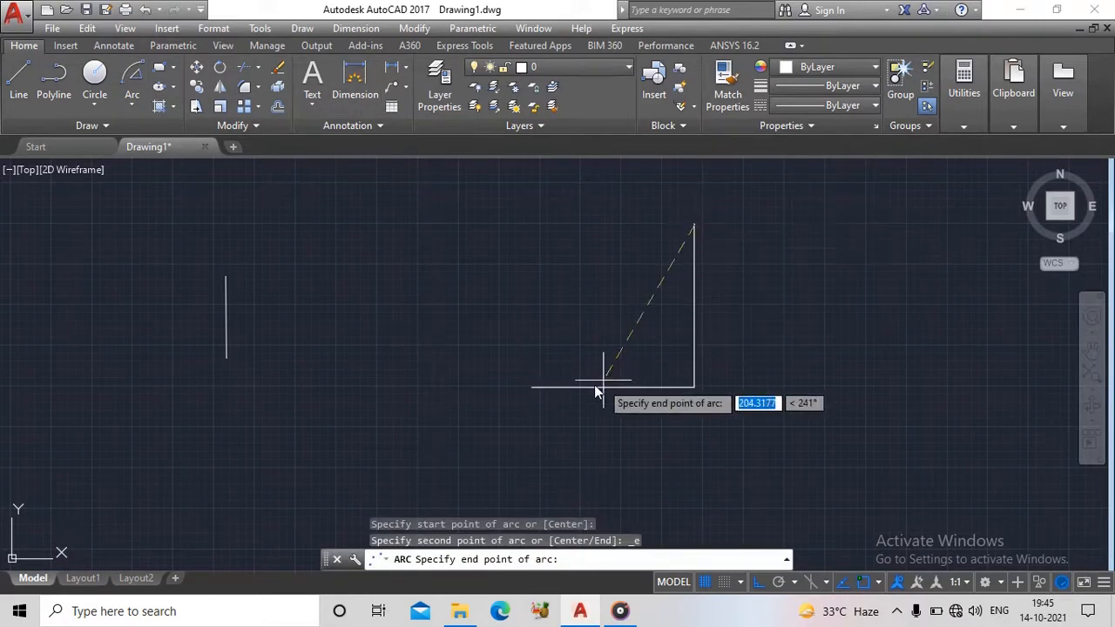
pyautogui.click(531, 389)
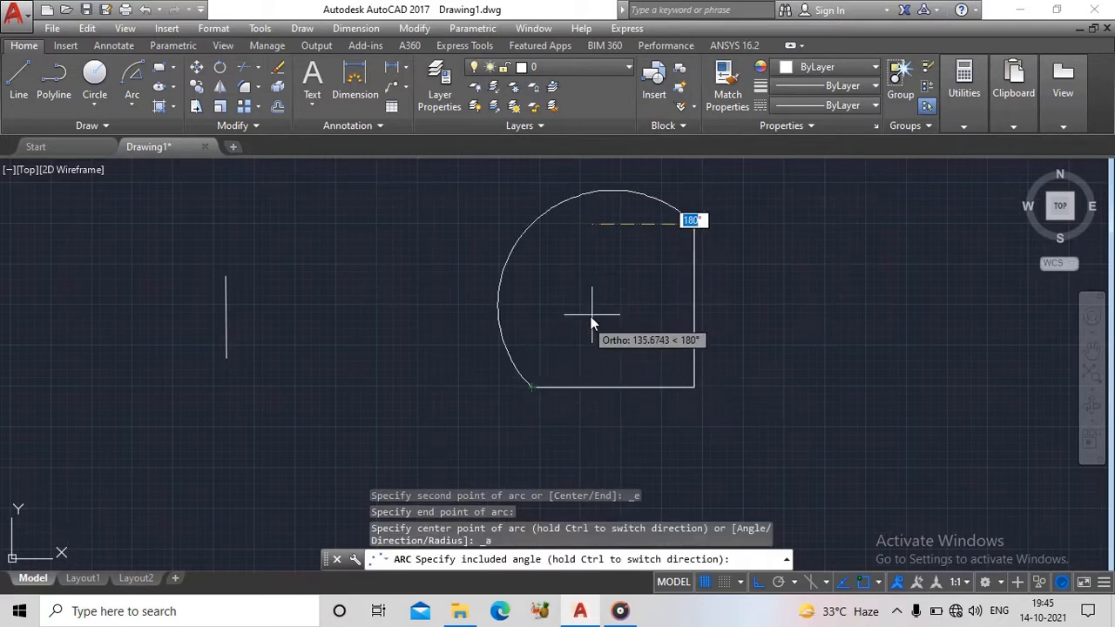
pyautogui.write('90')
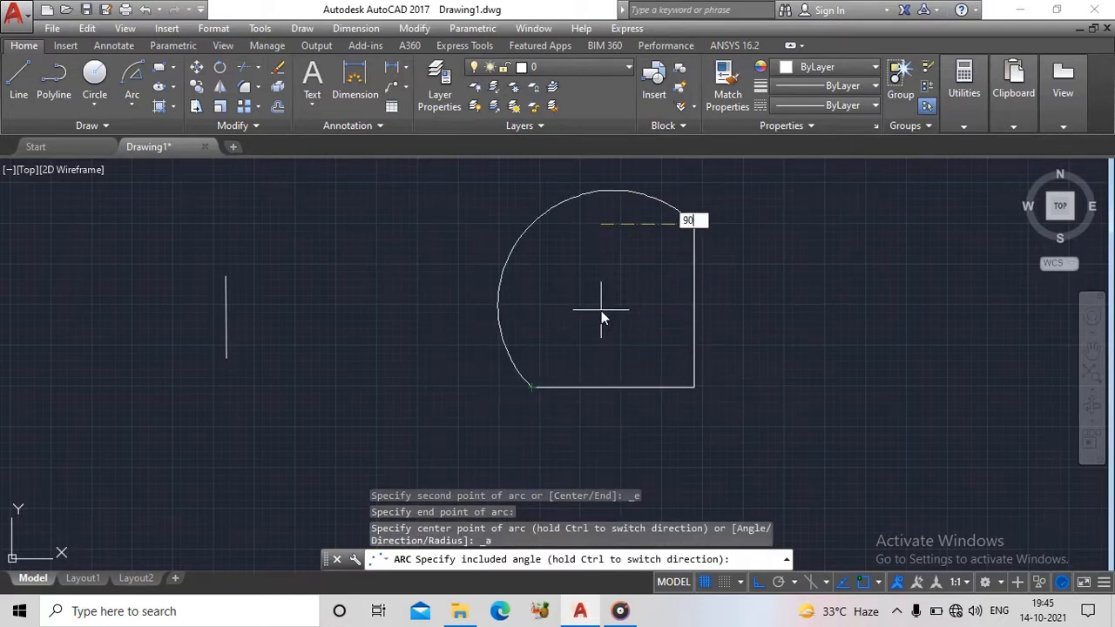
pyautogui.press('Return')
pyautogui.moveTo(622, 299); pyautogui.dragTo(491, 340, button='middle')
# - Erase the arc spanning the free ends of the connected horizontal and vertical lines
pyautogui.click(132, 102)
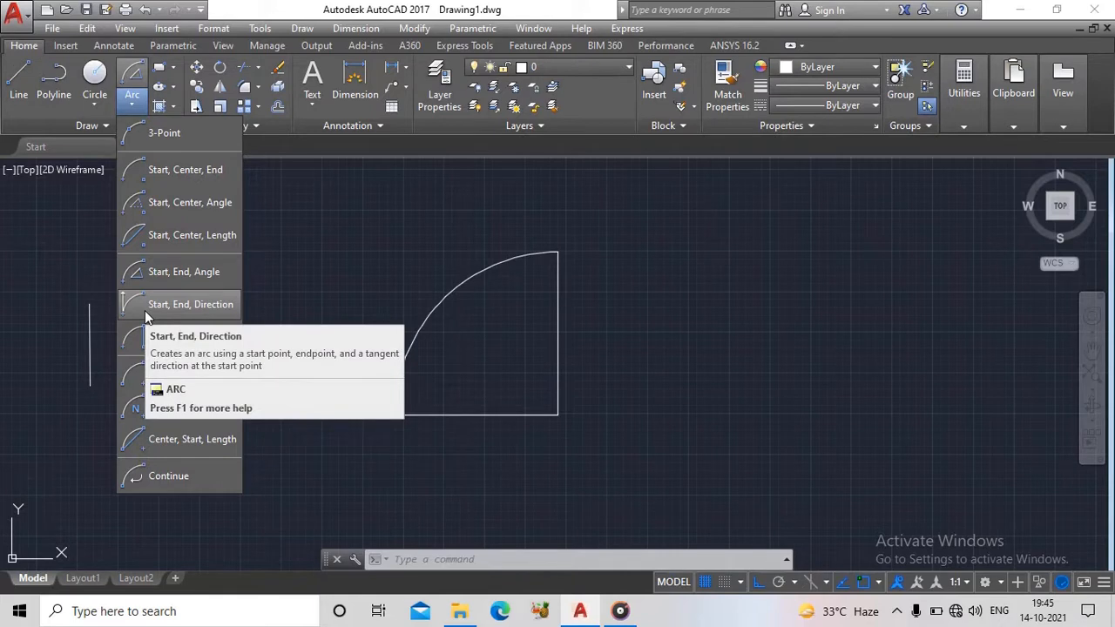
pyautogui.click(472, 302)
pyautogui.click(461, 281)
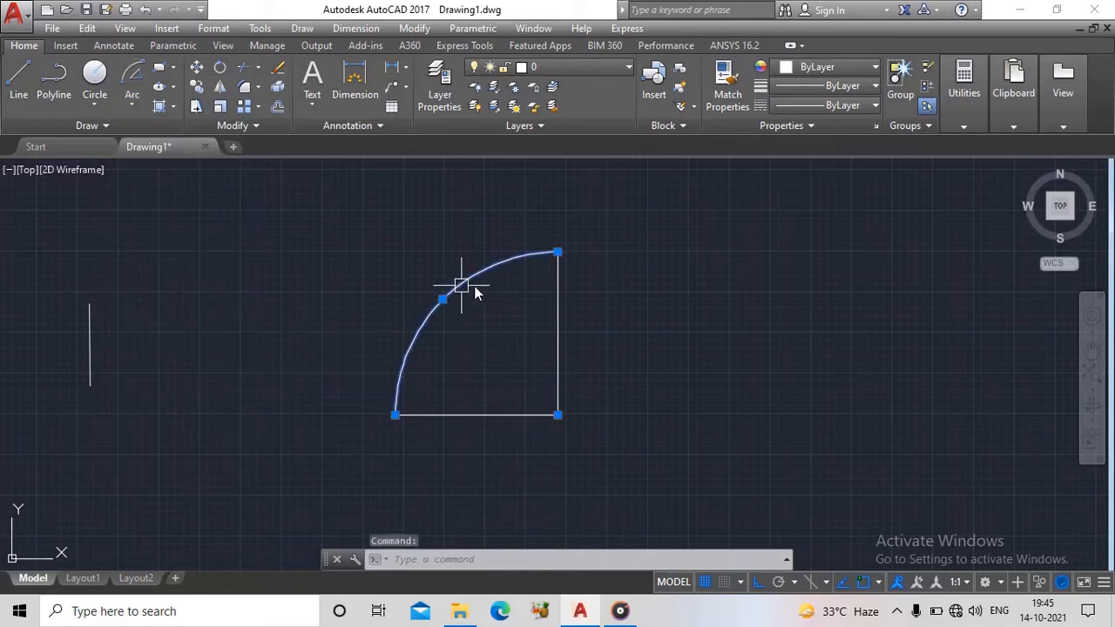
pyautogui.press('Delete')
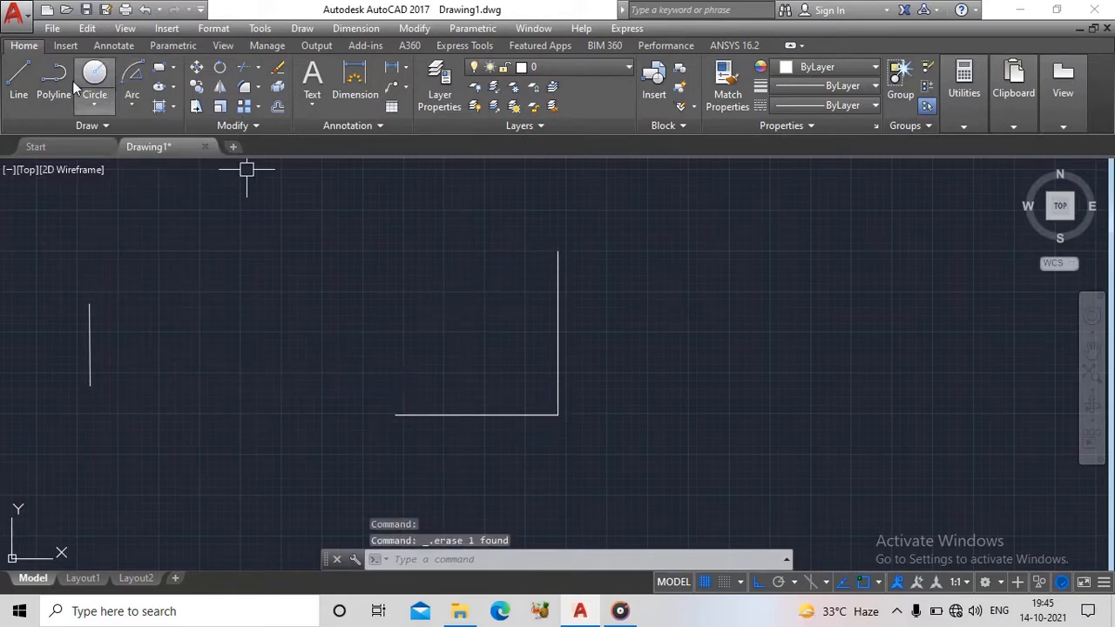
pyautogui.click(131, 106)
pyautogui.click(185, 317)
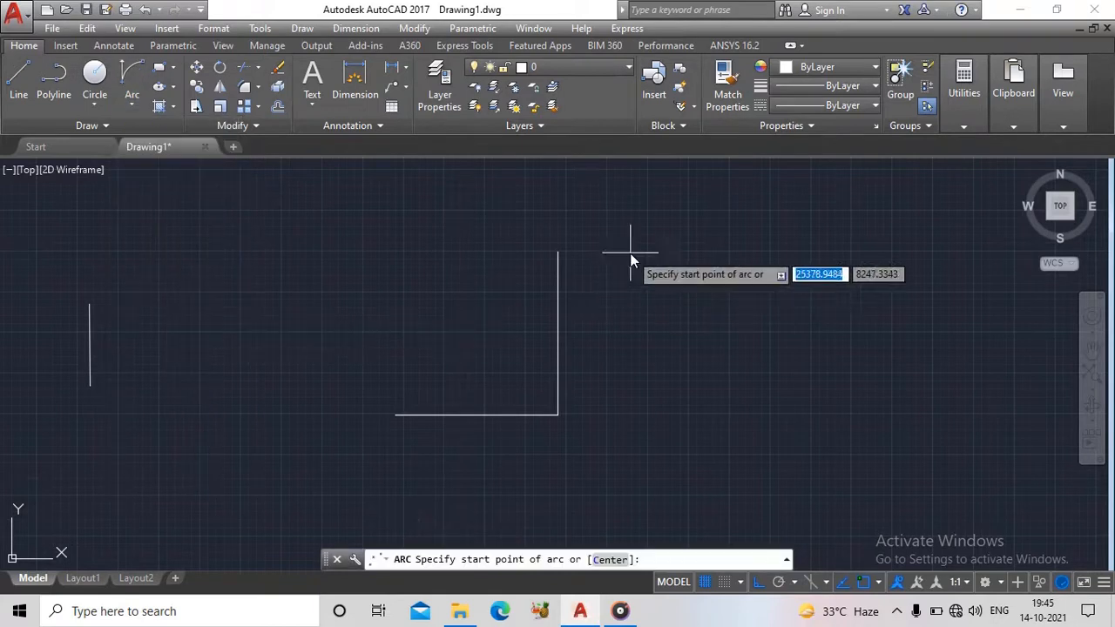
pyautogui.click(564, 255)
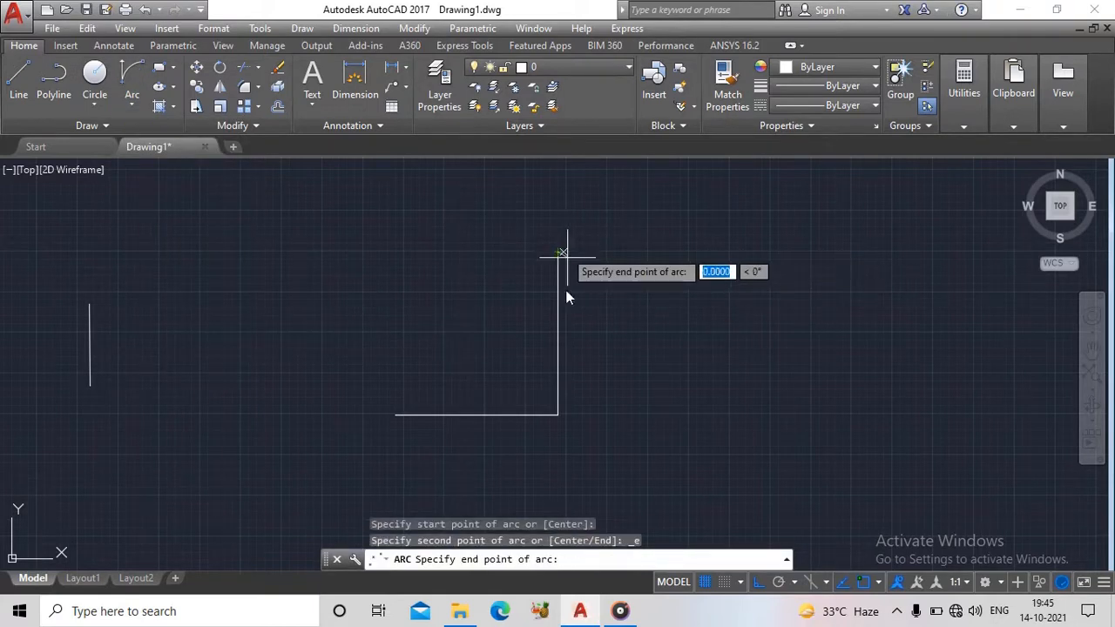
pyautogui.click(397, 414)
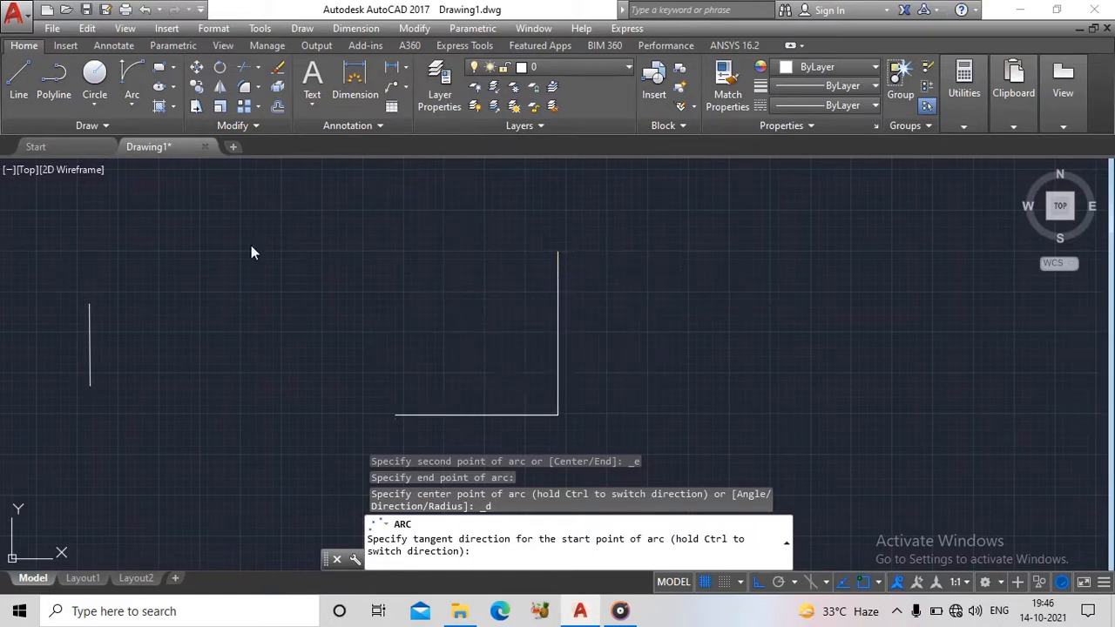
pyautogui.press('Escape')
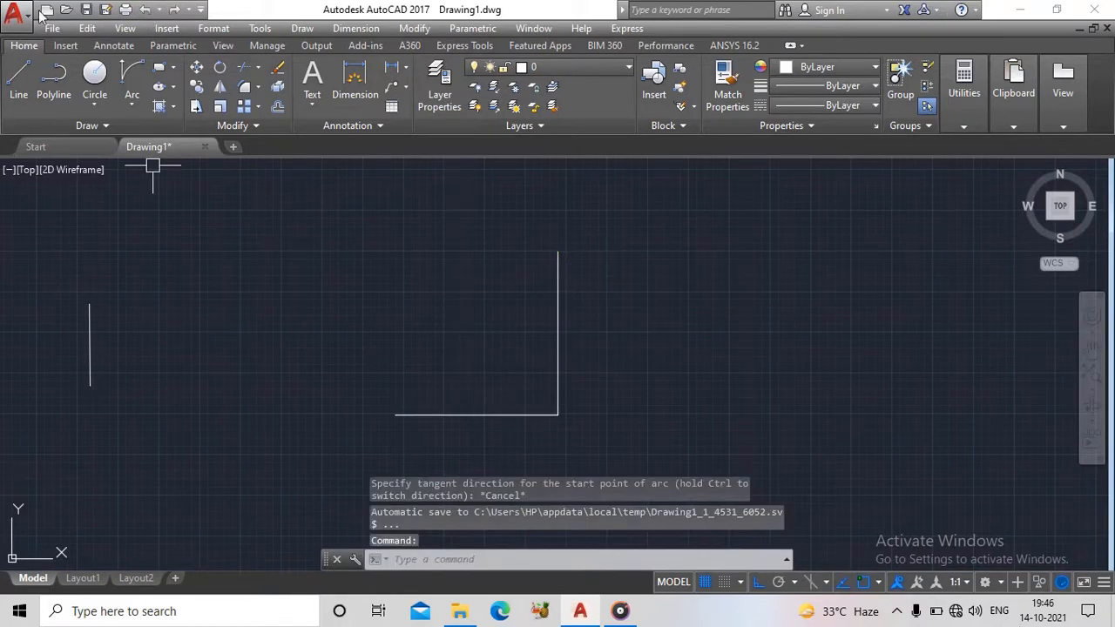
# - Draw a Start, End, Radius arc from the horizontal line's left endpoint to the vertical line's top endpoint with radius 200
pyautogui.click(130, 109)
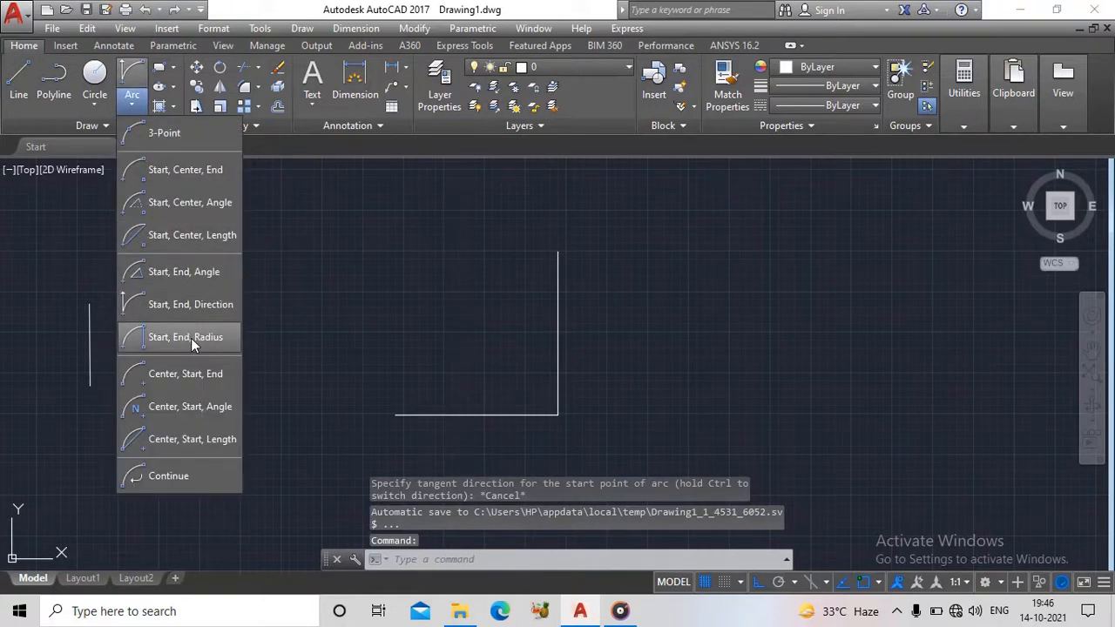
pyautogui.click(190, 338)
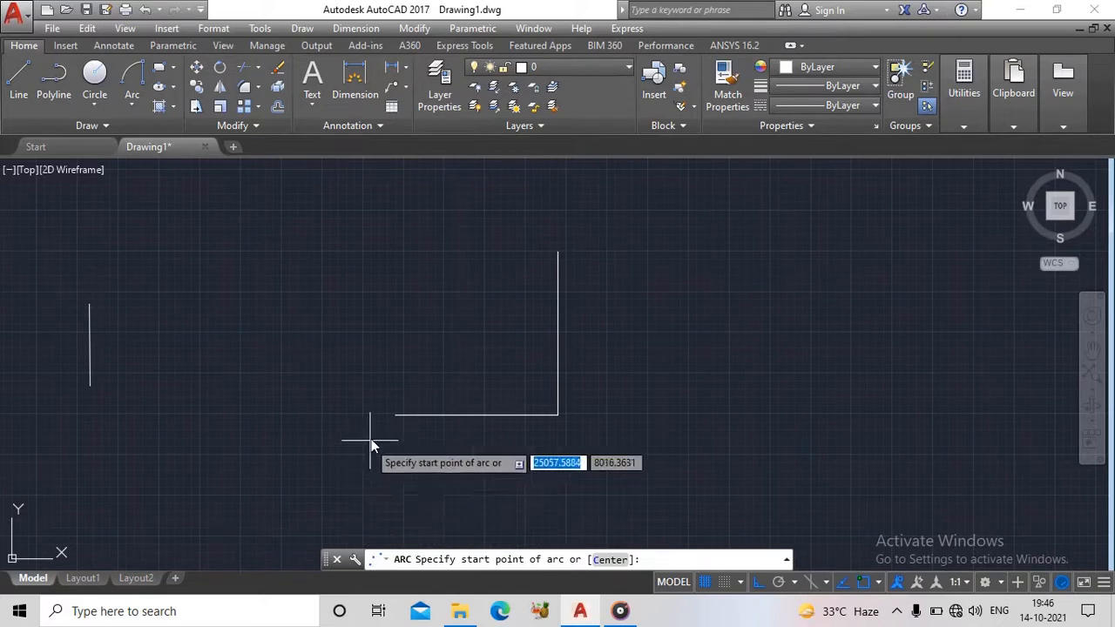
pyautogui.click(394, 417)
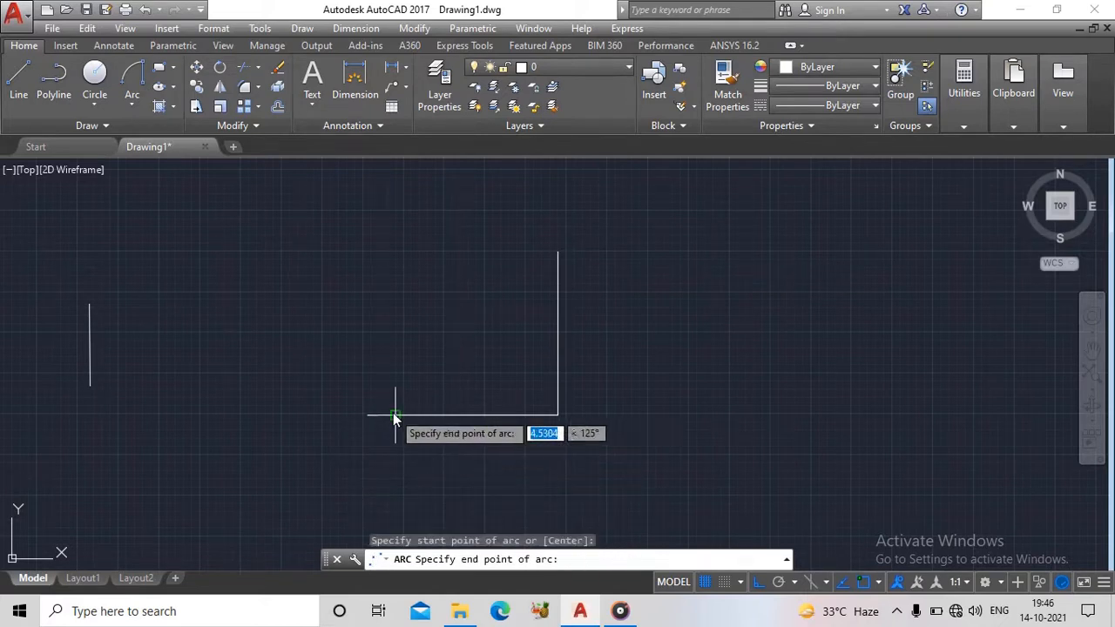
pyautogui.click(558, 251)
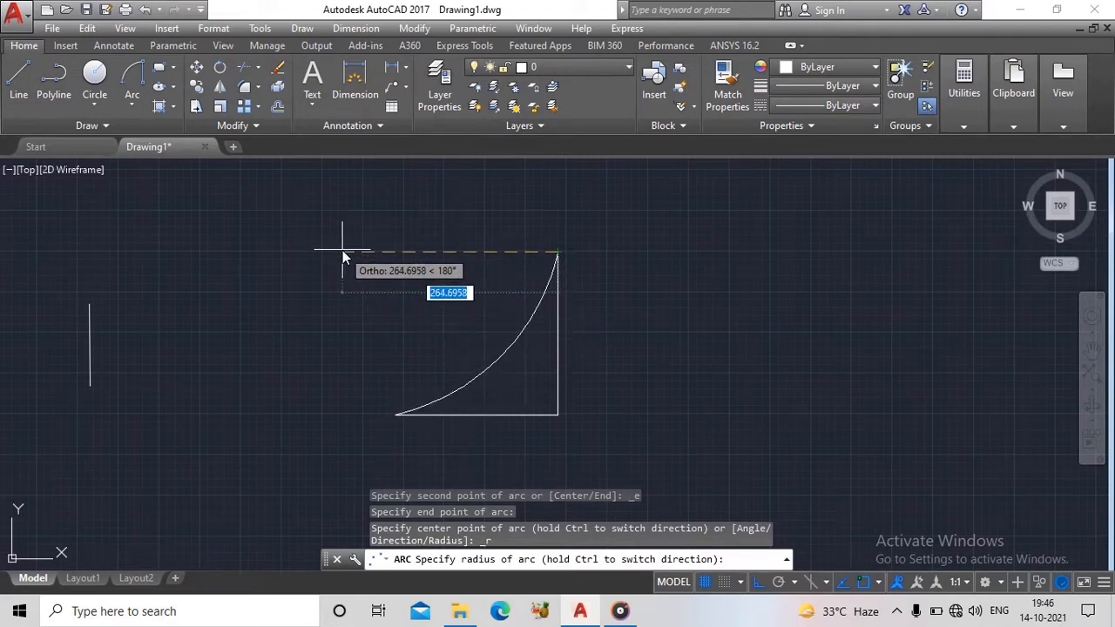
pyautogui.write('200')
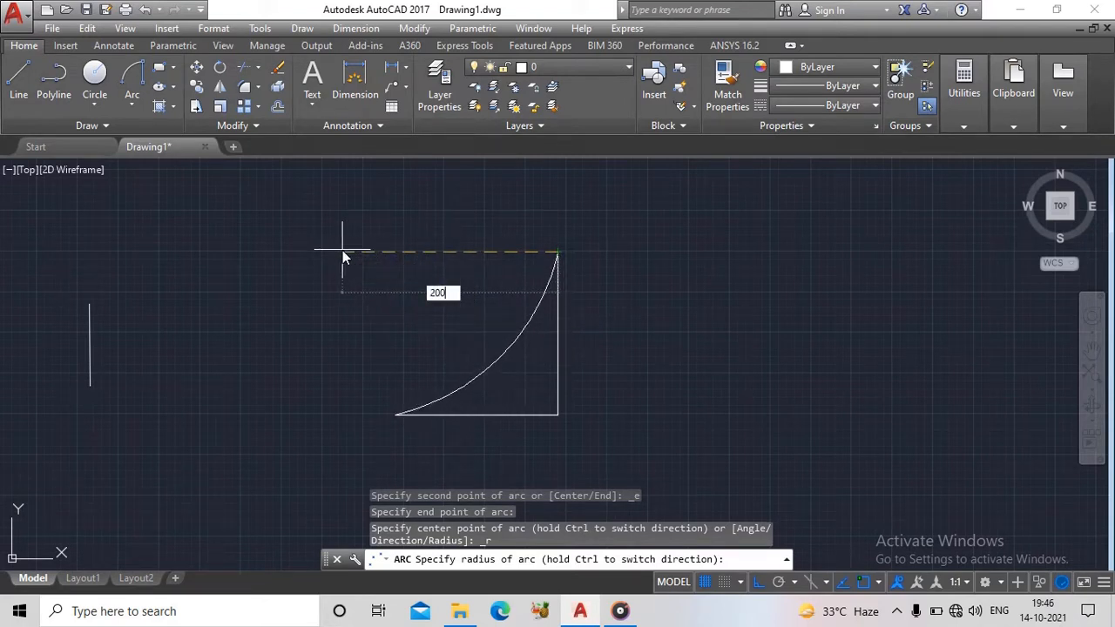
pyautogui.press('Return')
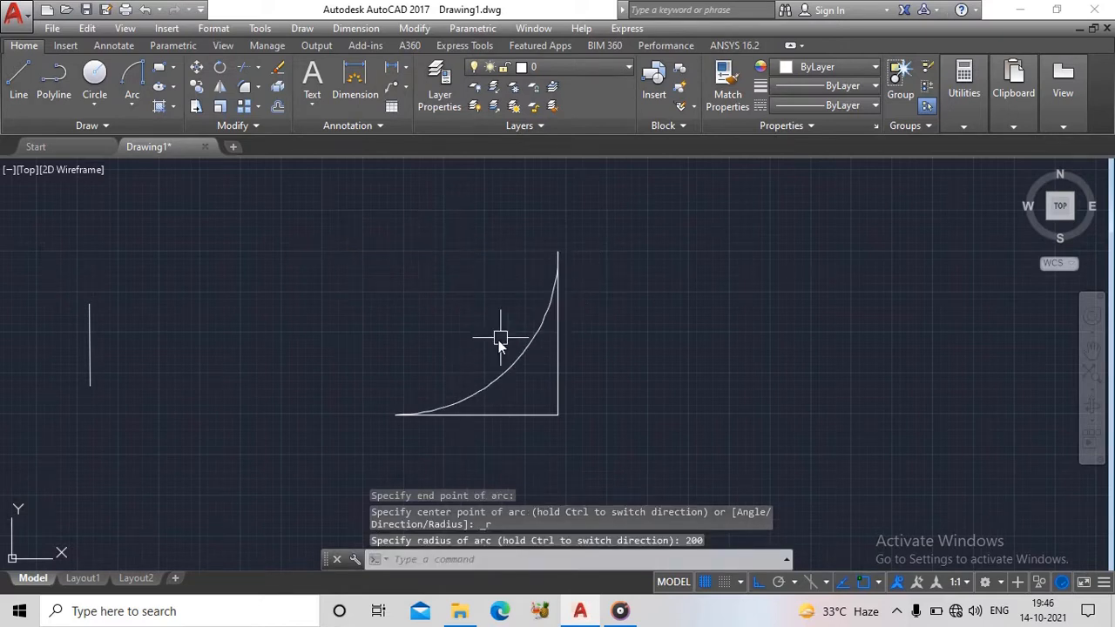
# - Erase the arc and redraw it with Start, End, Radius from the horizontal line's left endpoint to the vertical line's top endpoint, radius 200
pyautogui.click(523, 357)
pyautogui.press('Delete')
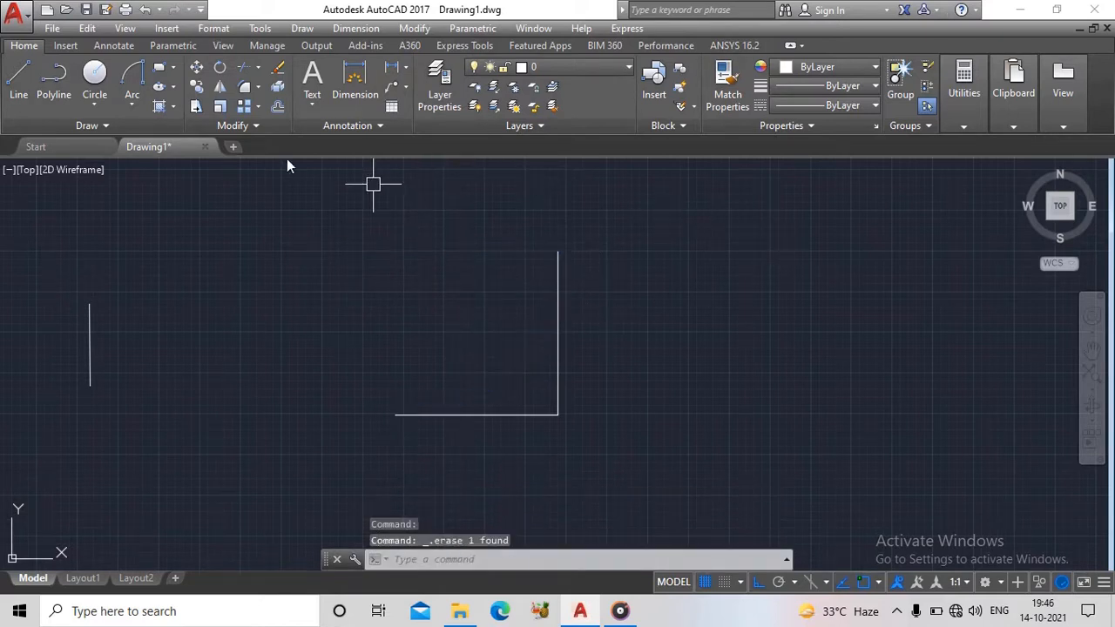
pyautogui.click(134, 80)
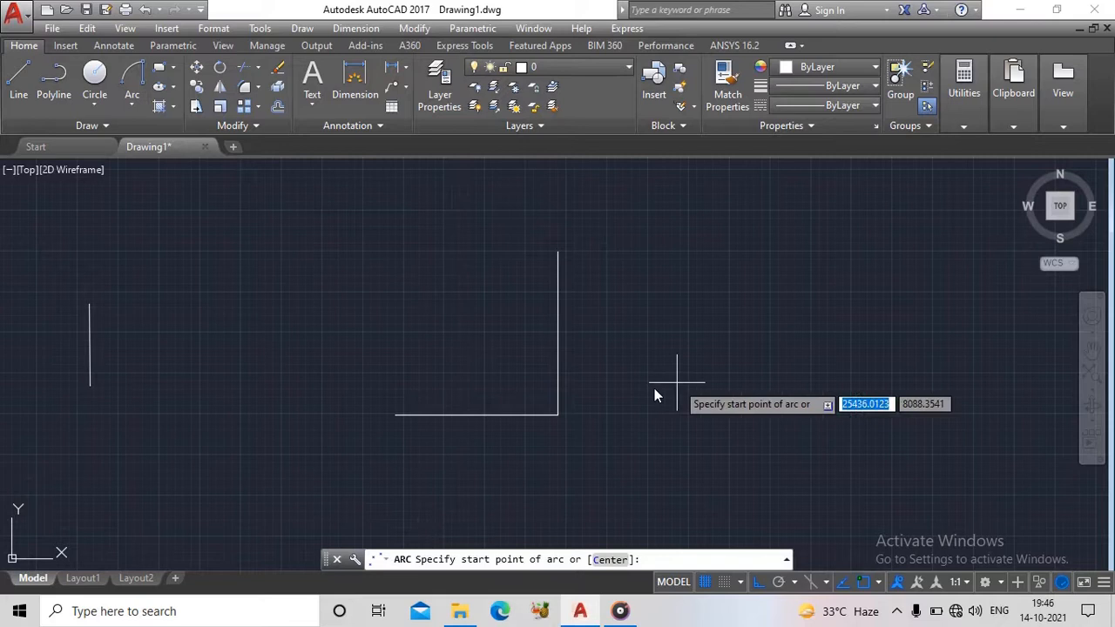
pyautogui.click(397, 415)
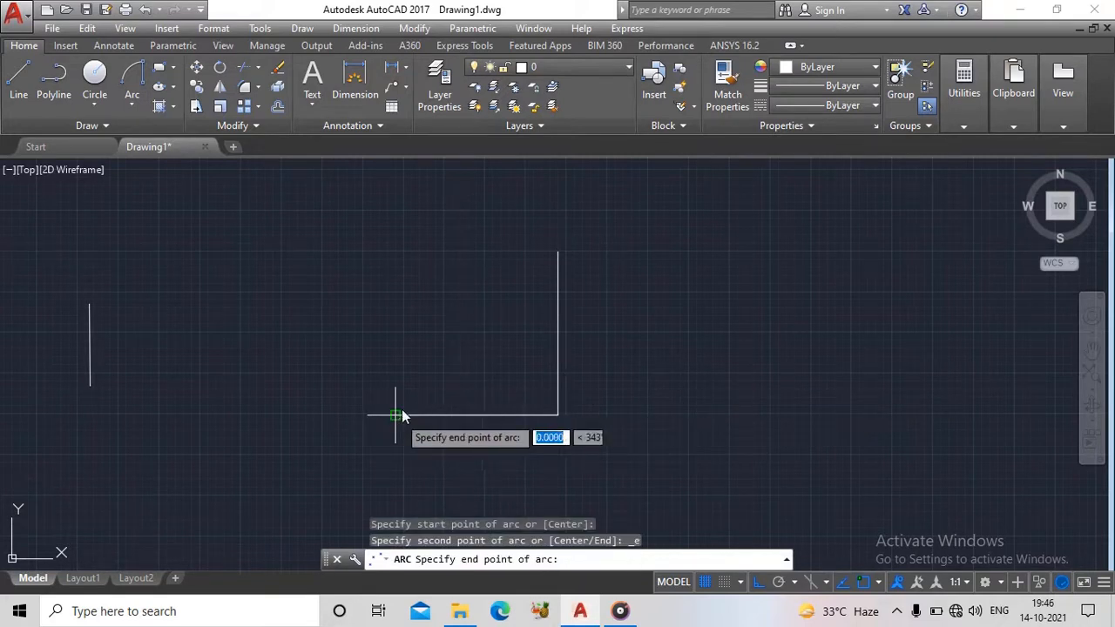
pyautogui.click(558, 252)
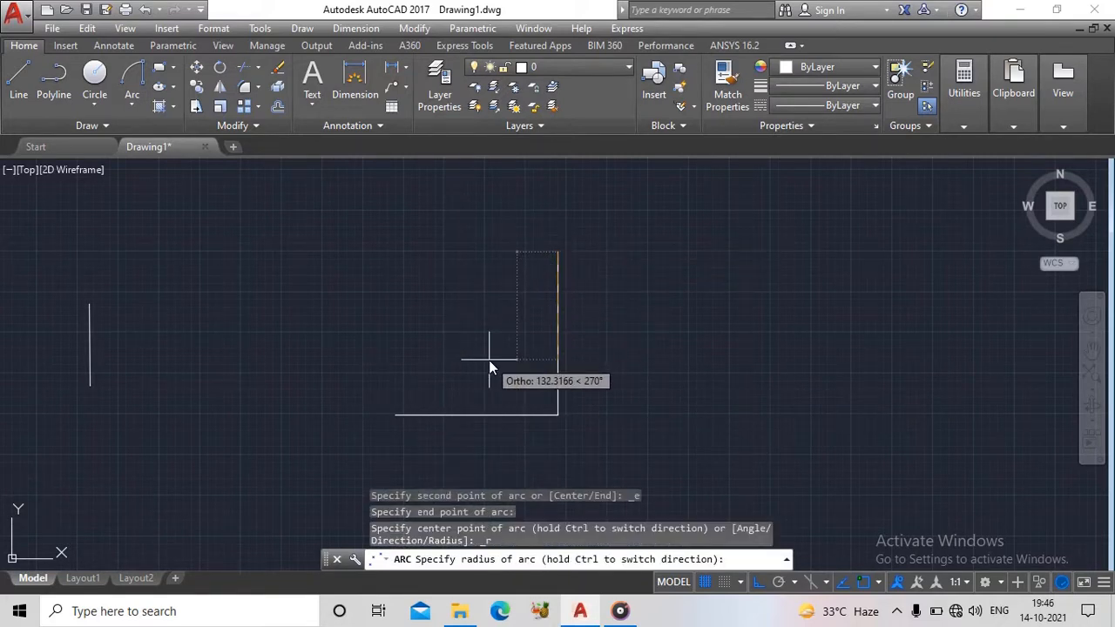
pyautogui.write('200')
pyautogui.press('Return')
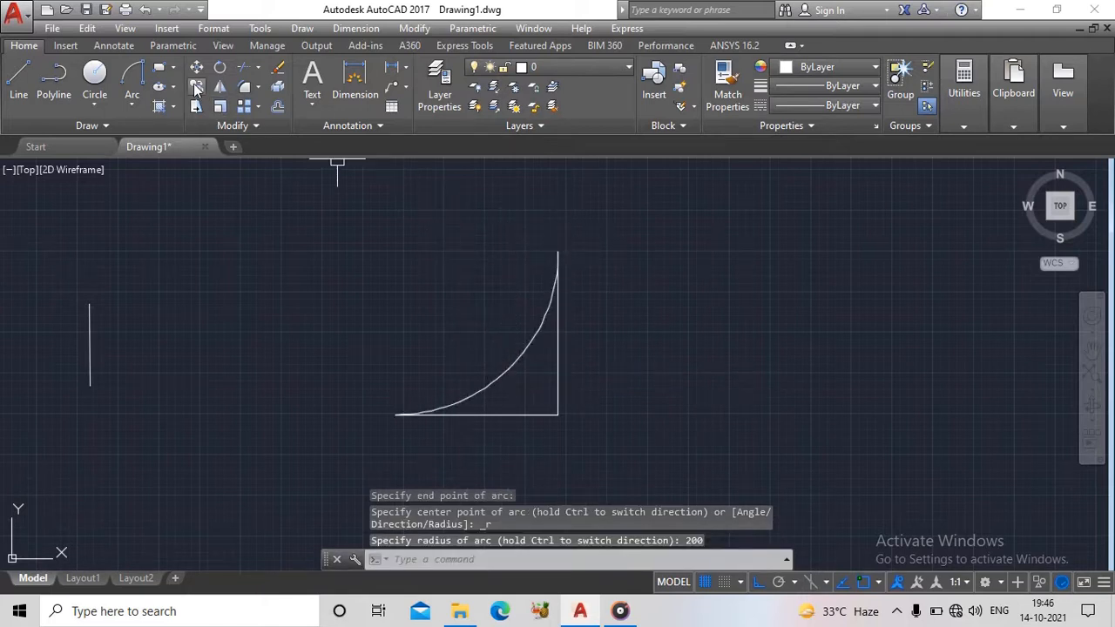
# - Draw a second Start, End, Radius arc from the vertical line's top endpoint to the horizontal line's left endpoint with radius 200
pyautogui.click(132, 74)
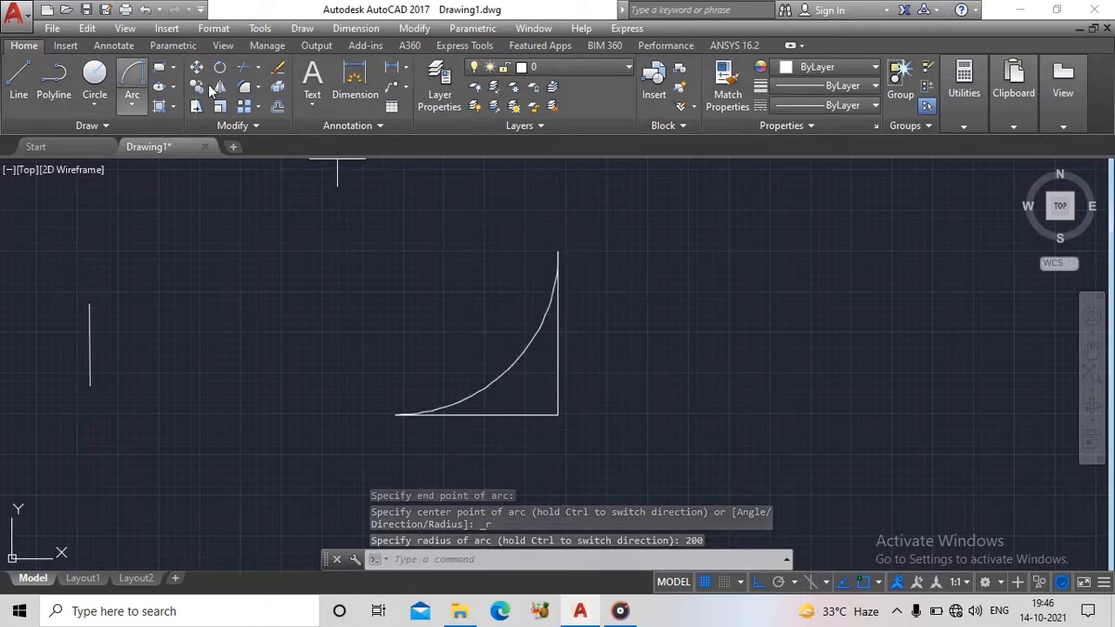
pyautogui.click(558, 252)
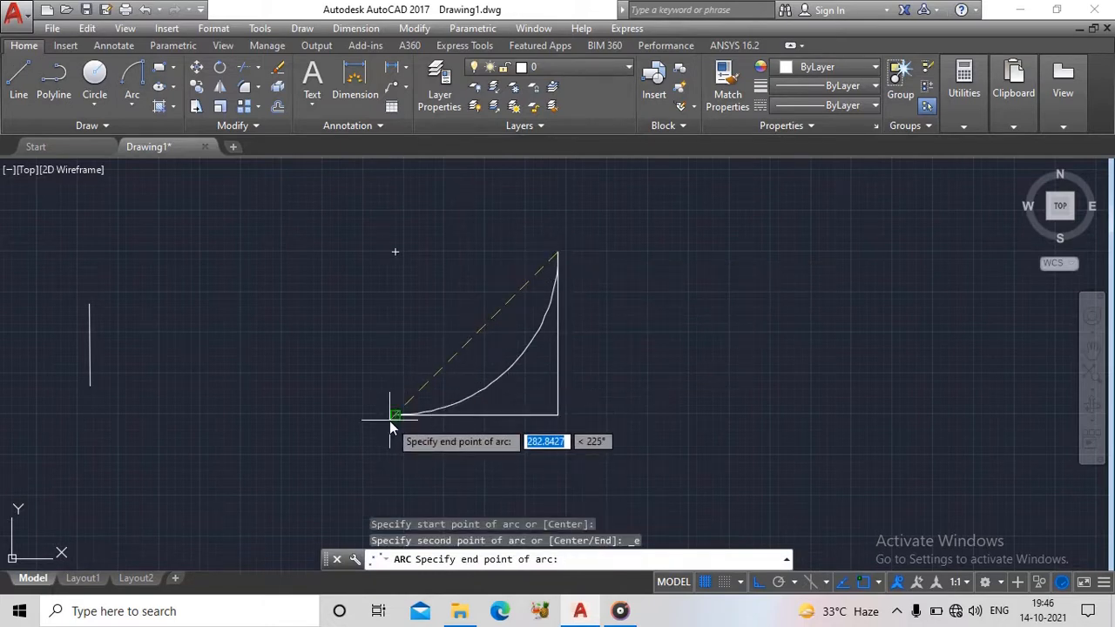
pyautogui.click(389, 421)
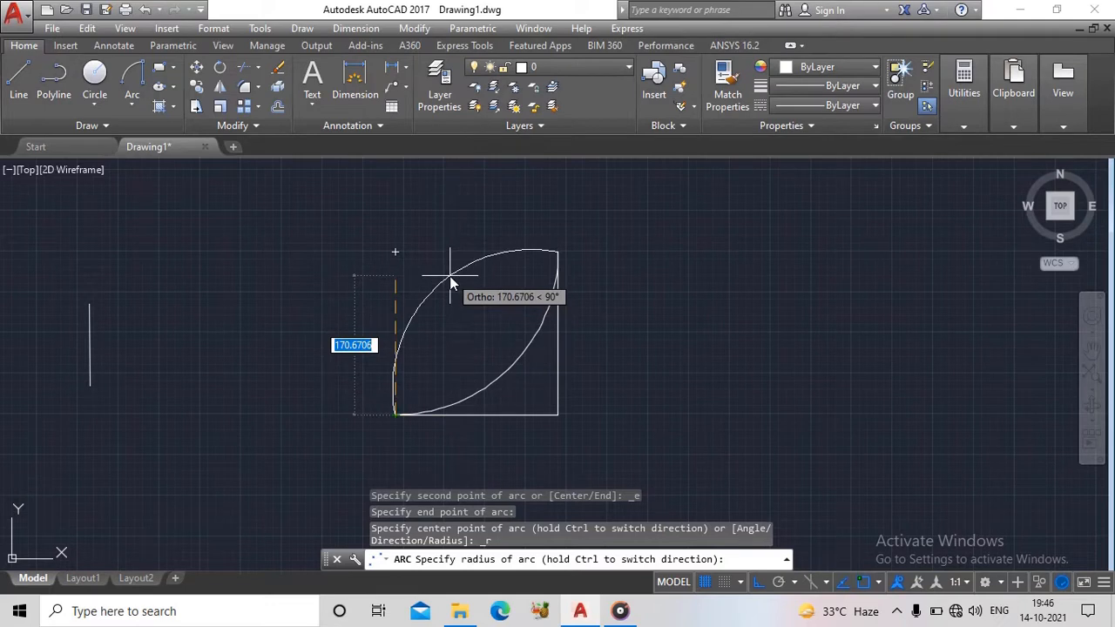
pyautogui.write('200')
pyautogui.press('Return')
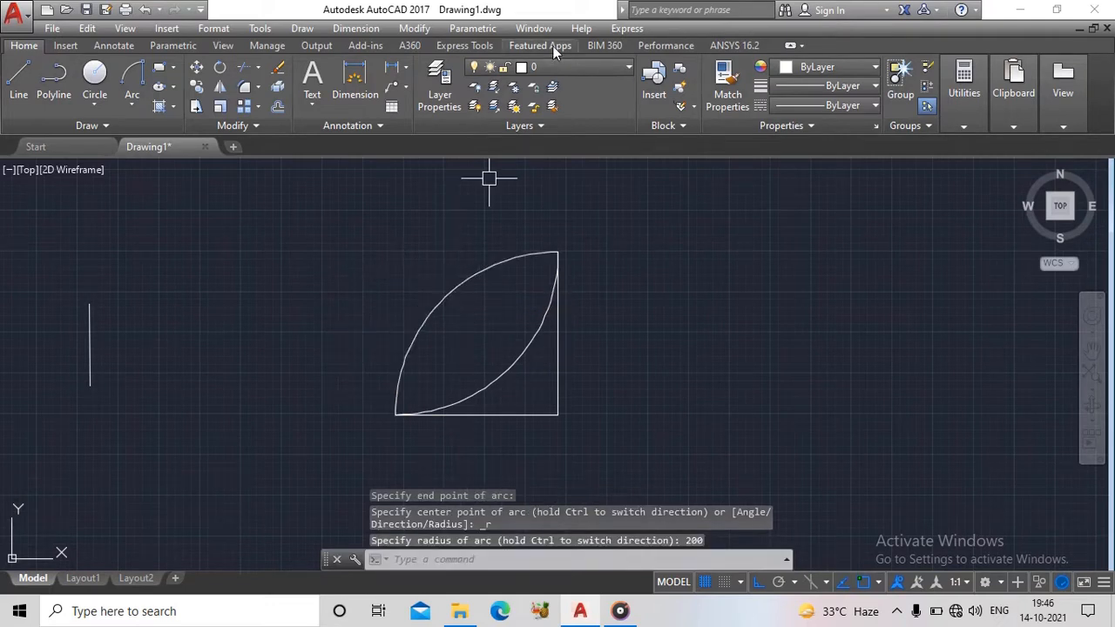
# - Erase both arcs spanning the free ends of the connected lines
pyautogui.click(536, 345)
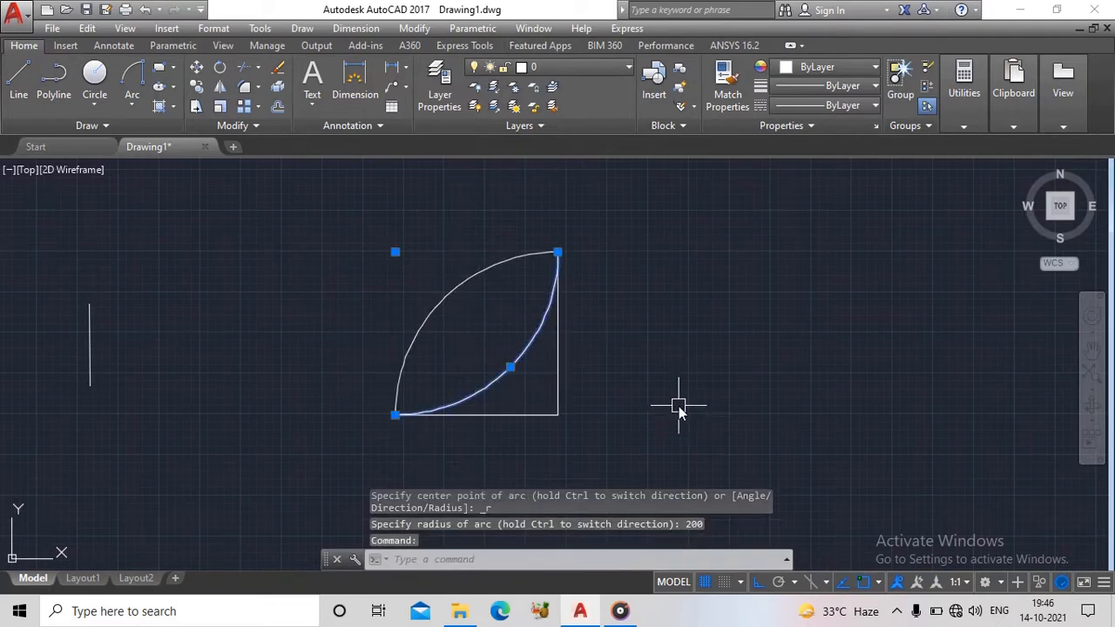
pyautogui.press('Delete')
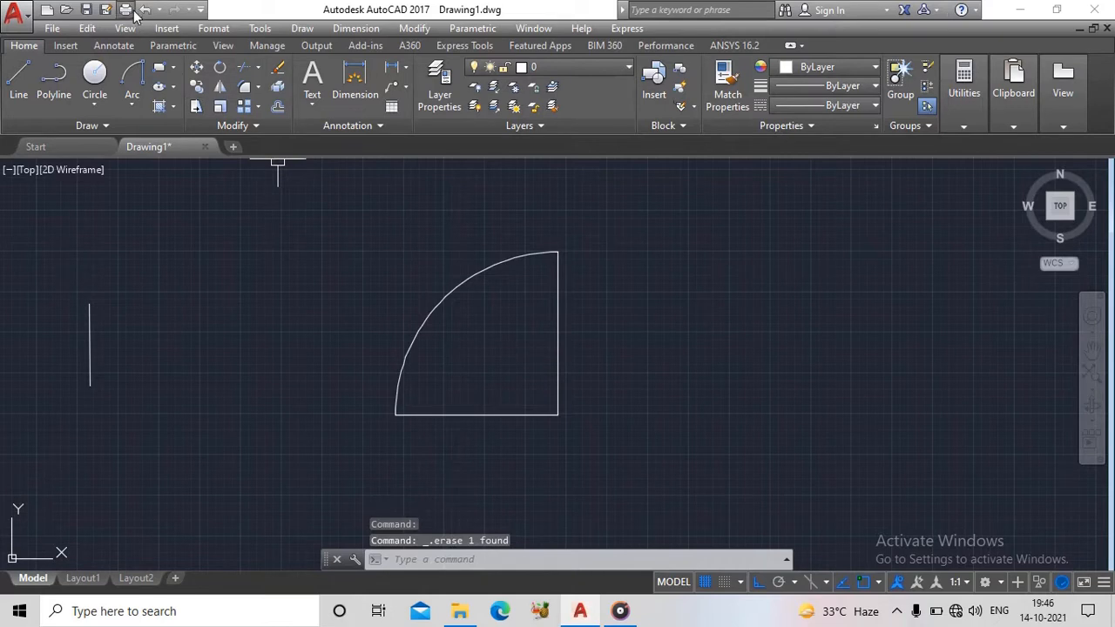
pyautogui.click(419, 306)
pyautogui.press('Delete')
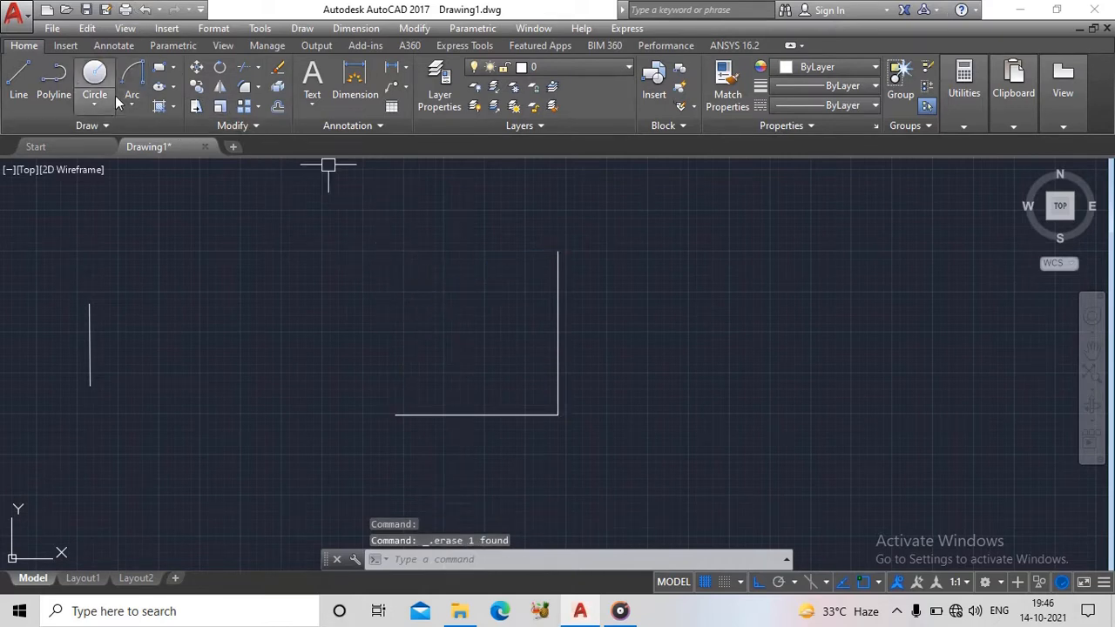
# - Draw a Center, Start, End arc centered on the lines' shared corner, from the horizontal line's left endpoint to the vertical line's top endpoint
pyautogui.click(135, 106)
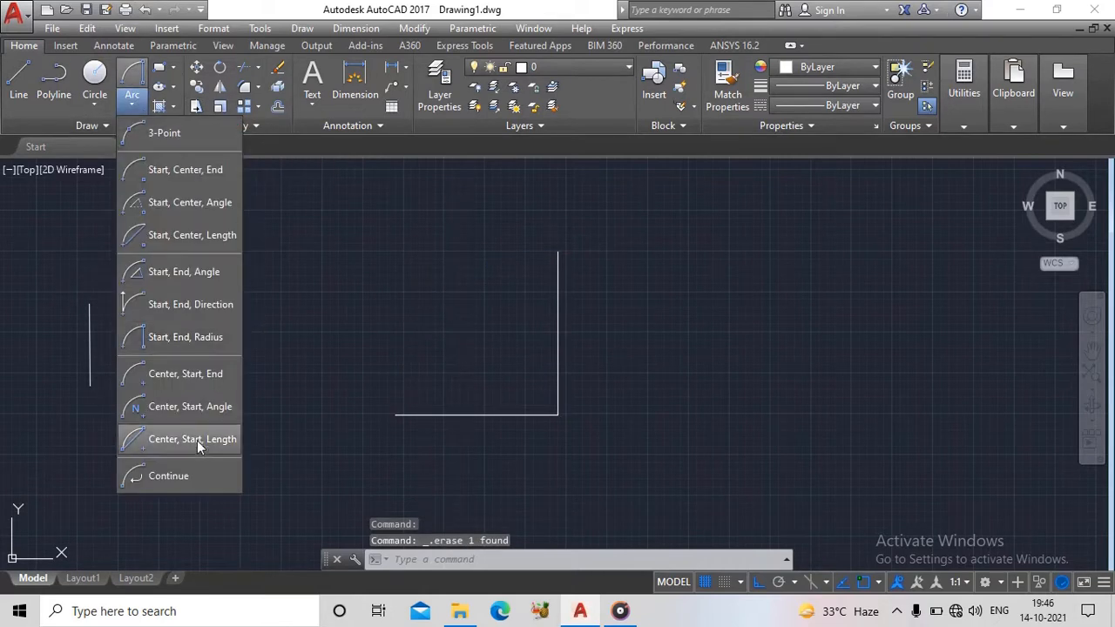
pyautogui.click(184, 379)
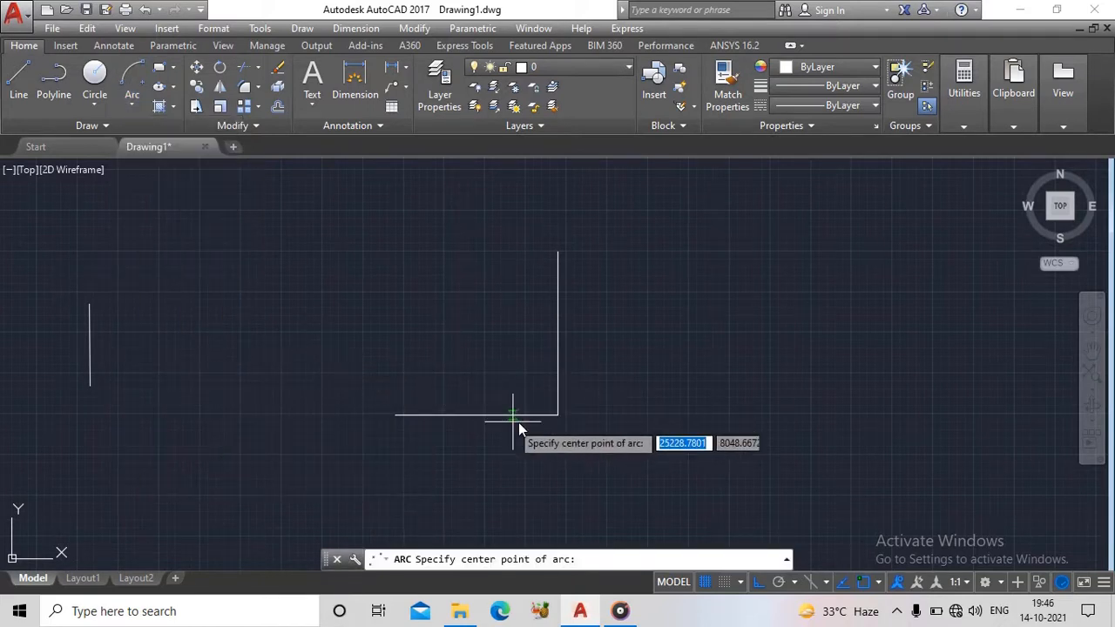
pyautogui.click(558, 415)
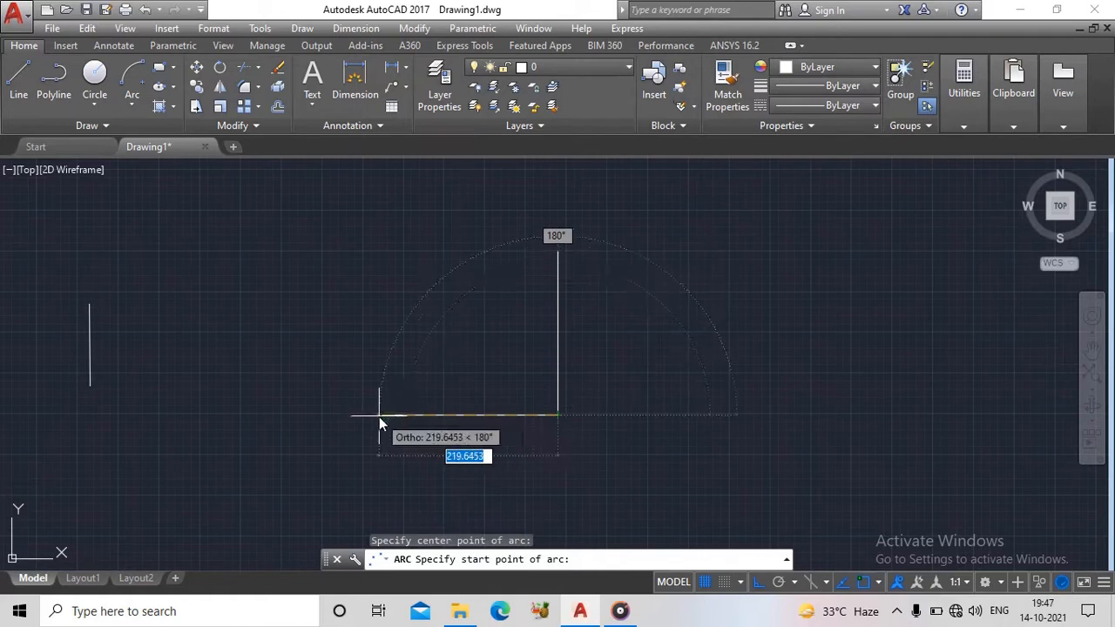
pyautogui.click(391, 416)
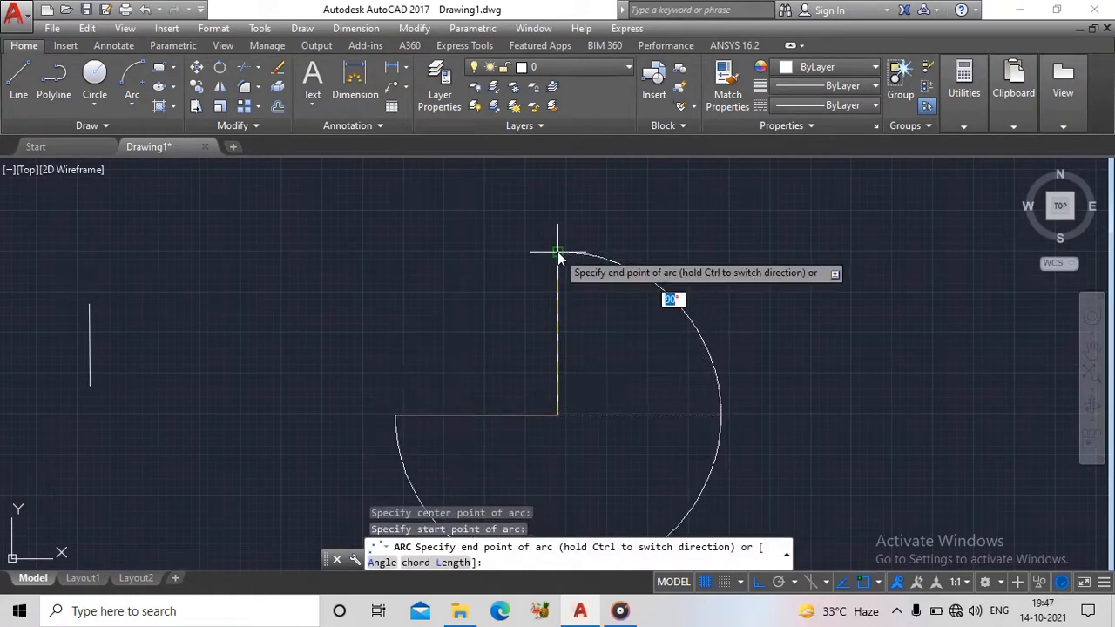
pyautogui.click(561, 252)
pyautogui.scroll(-4, 588, 330)
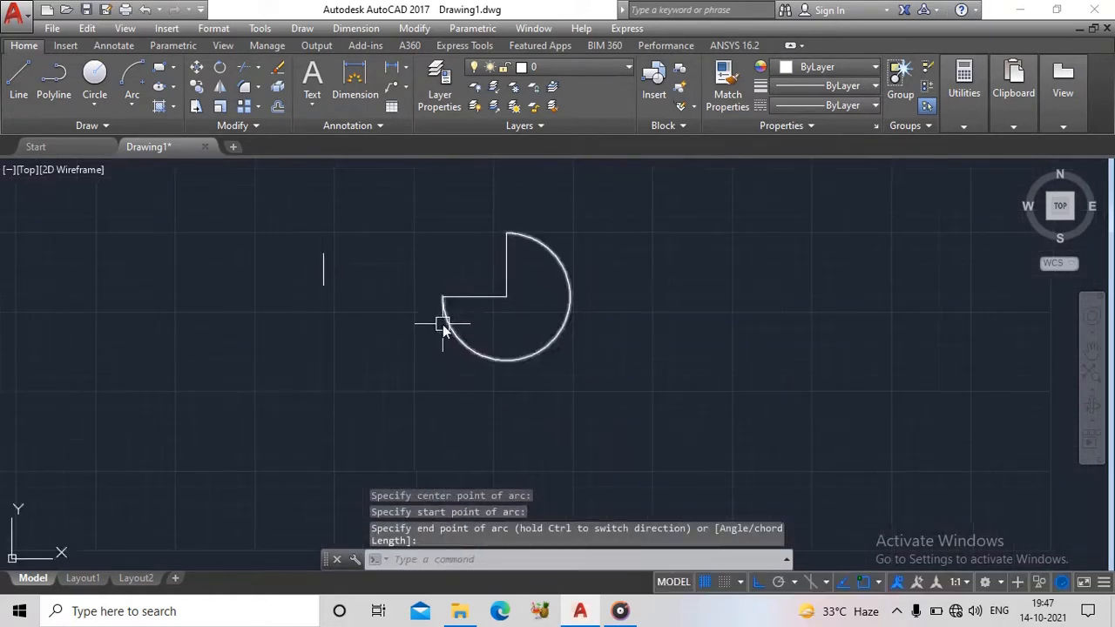
pyautogui.scroll(6, 442, 319)
pyautogui.moveTo(555, 314); pyautogui.dragTo(436, 384, button='middle')
pyautogui.scroll(-4, 485, 354)
pyautogui.moveTo(470, 337); pyautogui.dragTo(431, 318, button='middle')
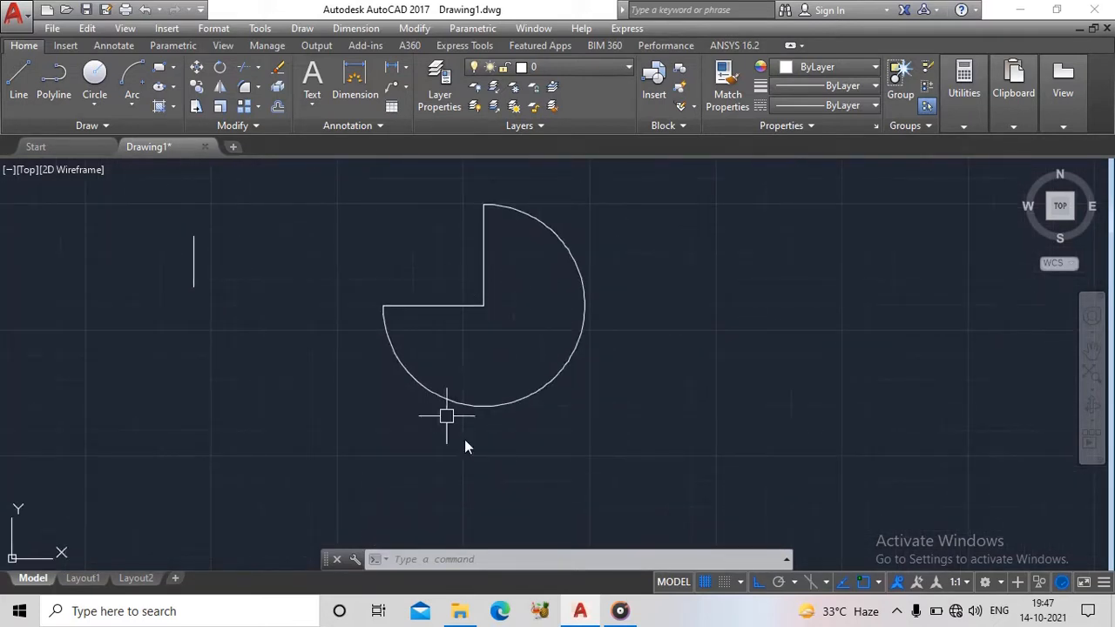
pyautogui.moveTo(538, 321); pyautogui.dragTo(531, 378, button='middle')
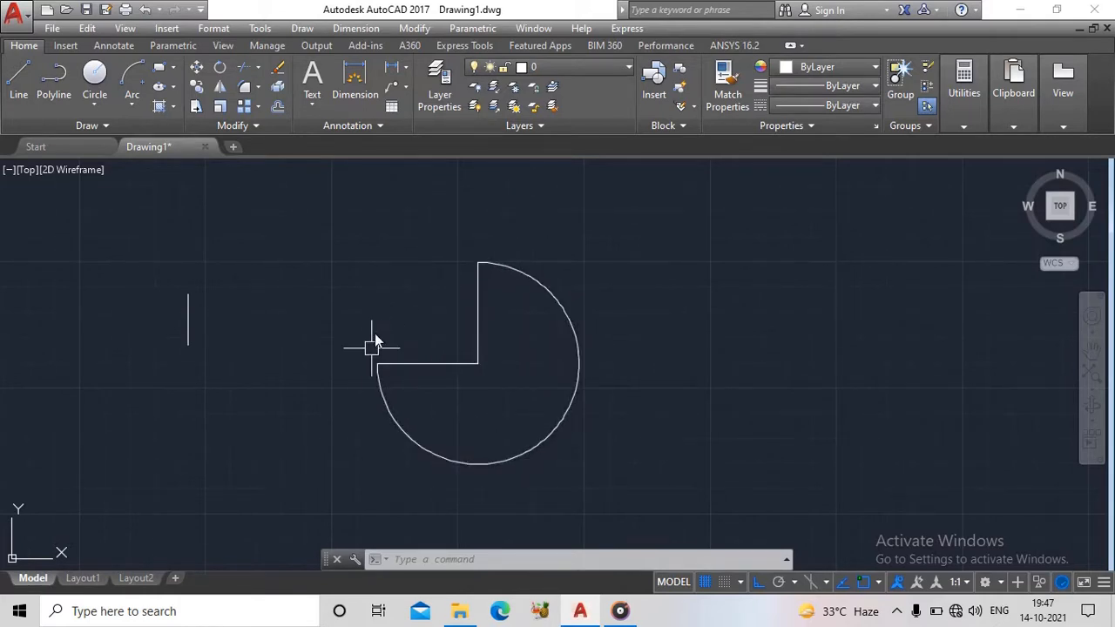
# - Replace the arc with a Center, Start, End arc centered on the corner, starting at the vertical line's top and ending at the horizontal line's left endpoint
pyautogui.click(503, 263)
pyautogui.press('Delete')
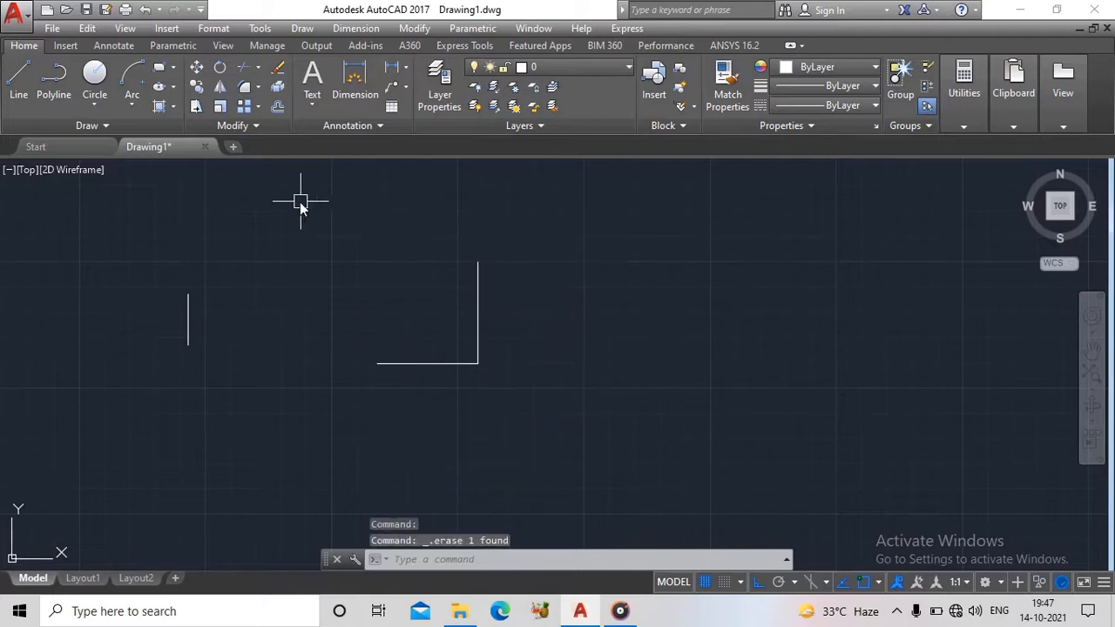
pyautogui.click(131, 105)
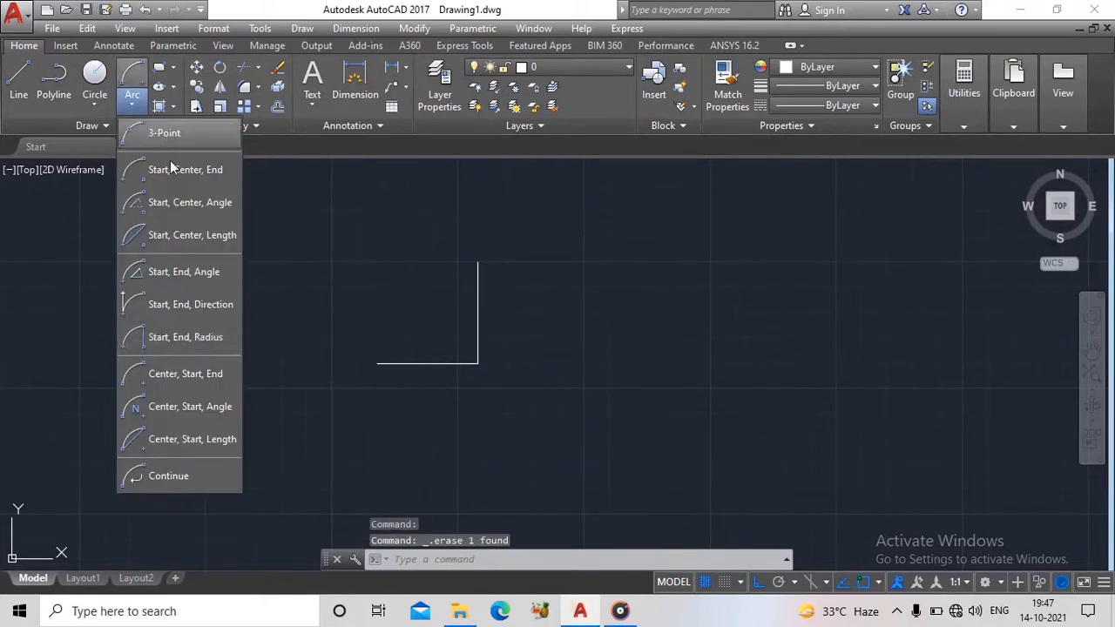
pyautogui.click(189, 376)
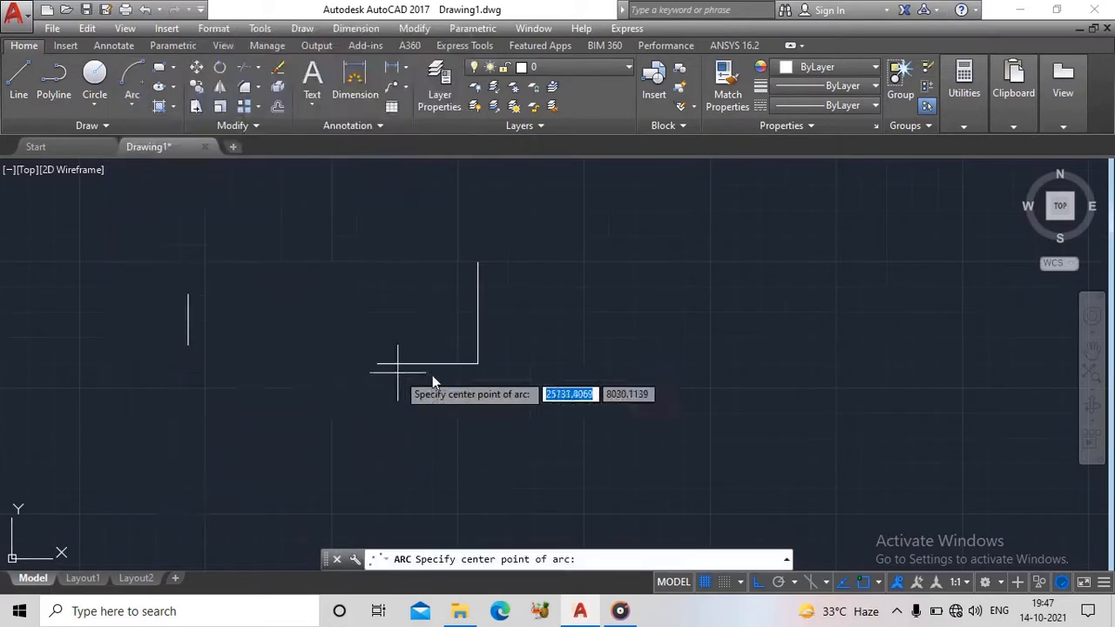
pyautogui.click(482, 365)
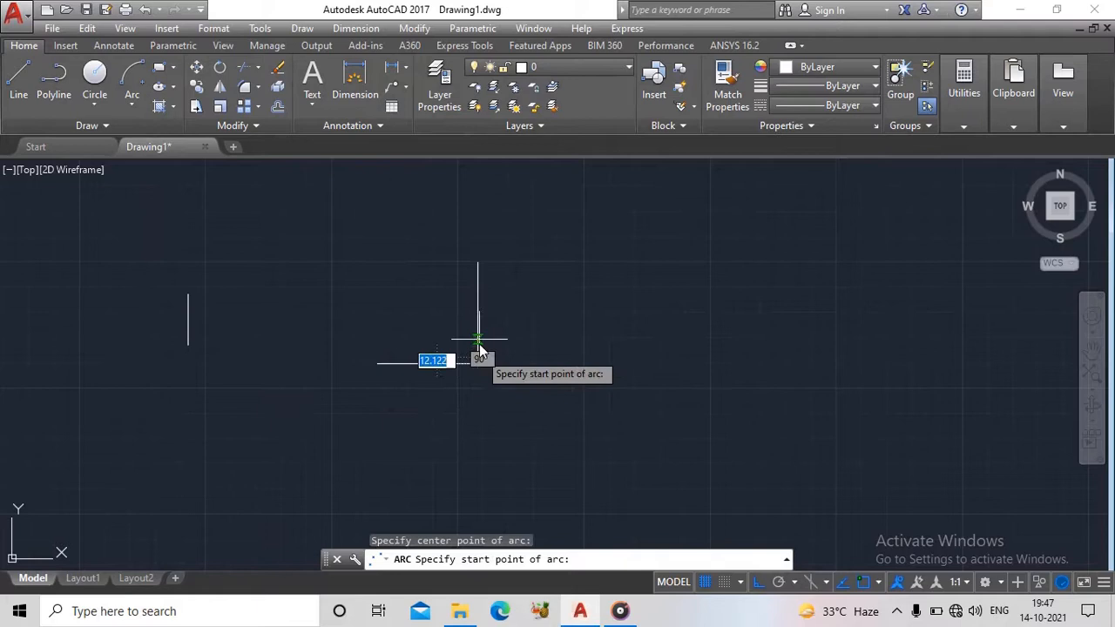
pyautogui.click(478, 263)
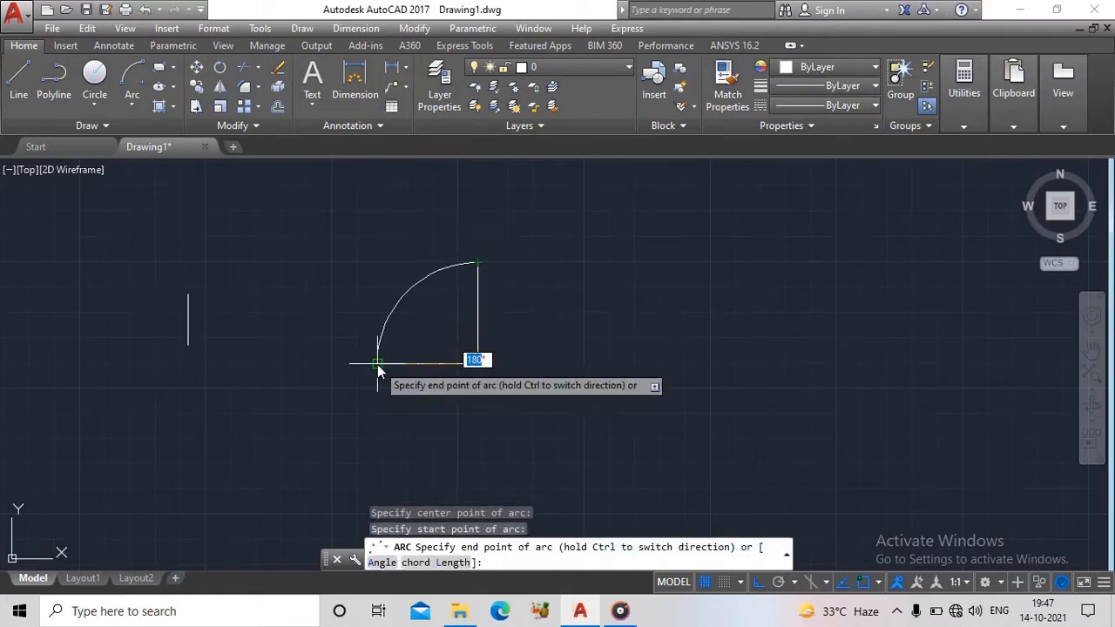
pyautogui.click(377, 364)
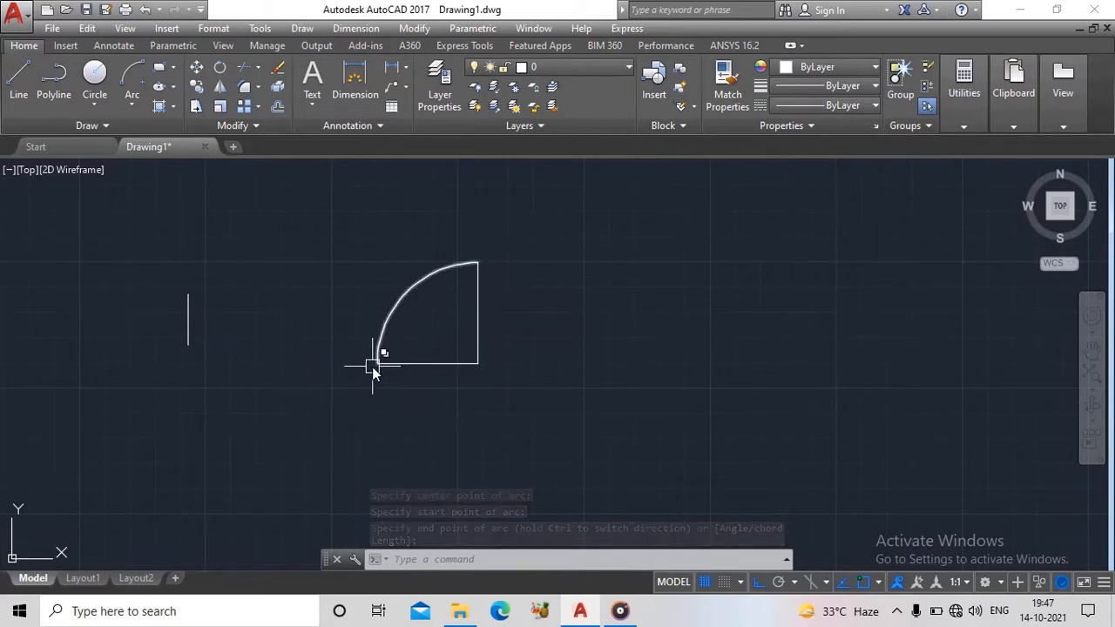
# - Erase the Center, Start, End arc between the connected lines' free ends
pyautogui.click(402, 285)
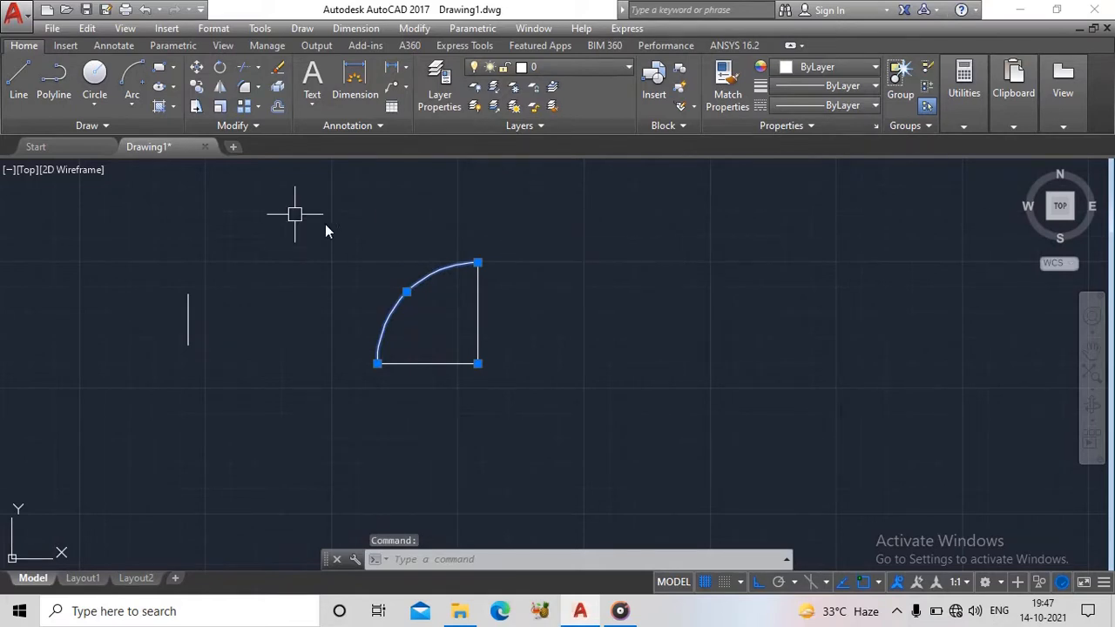
pyautogui.press('Delete')
pyautogui.click(137, 108)
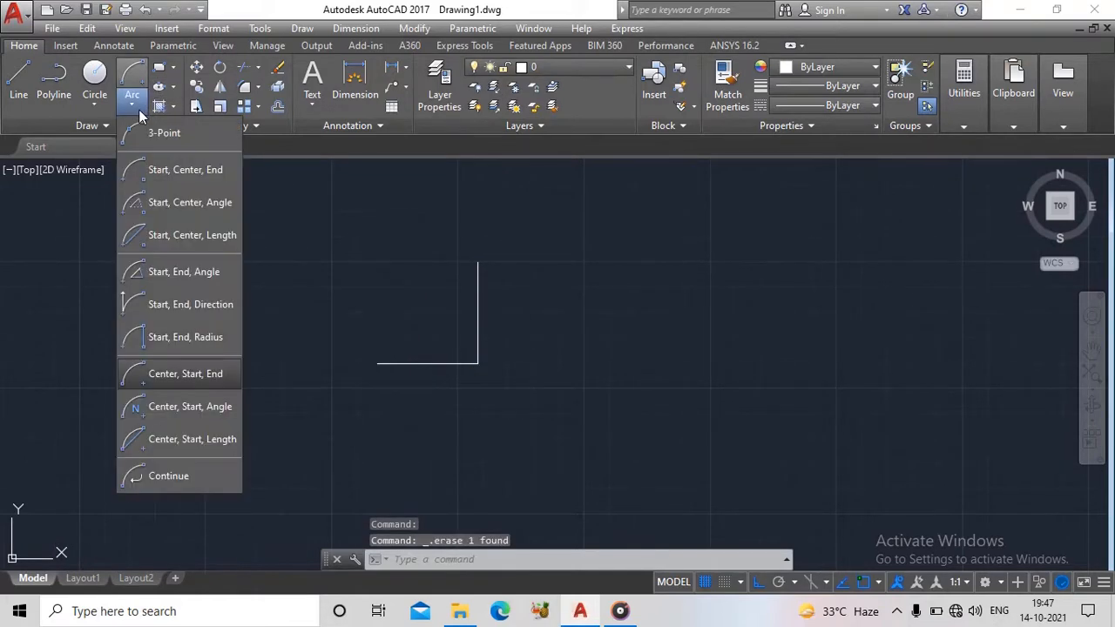
pyautogui.click(191, 409)
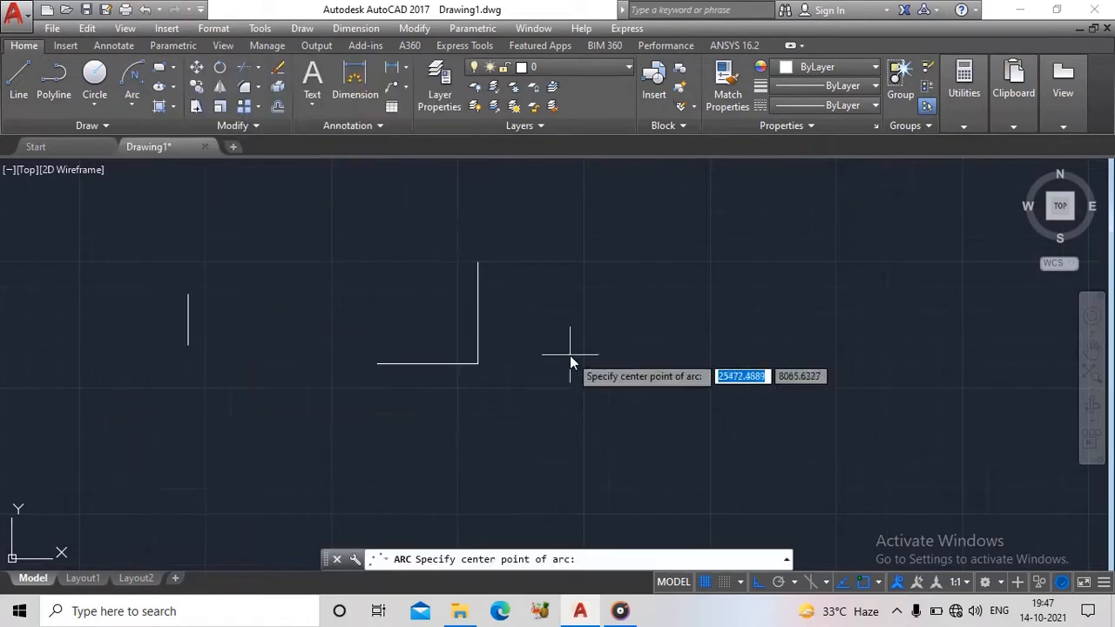
pyautogui.click(481, 366)
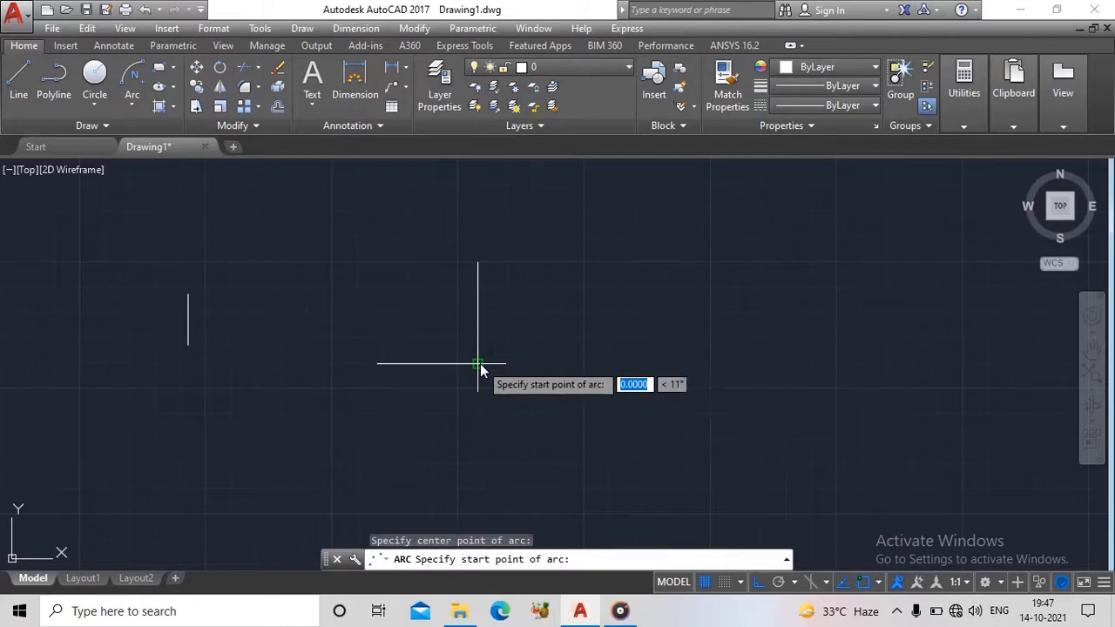
pyautogui.click(478, 264)
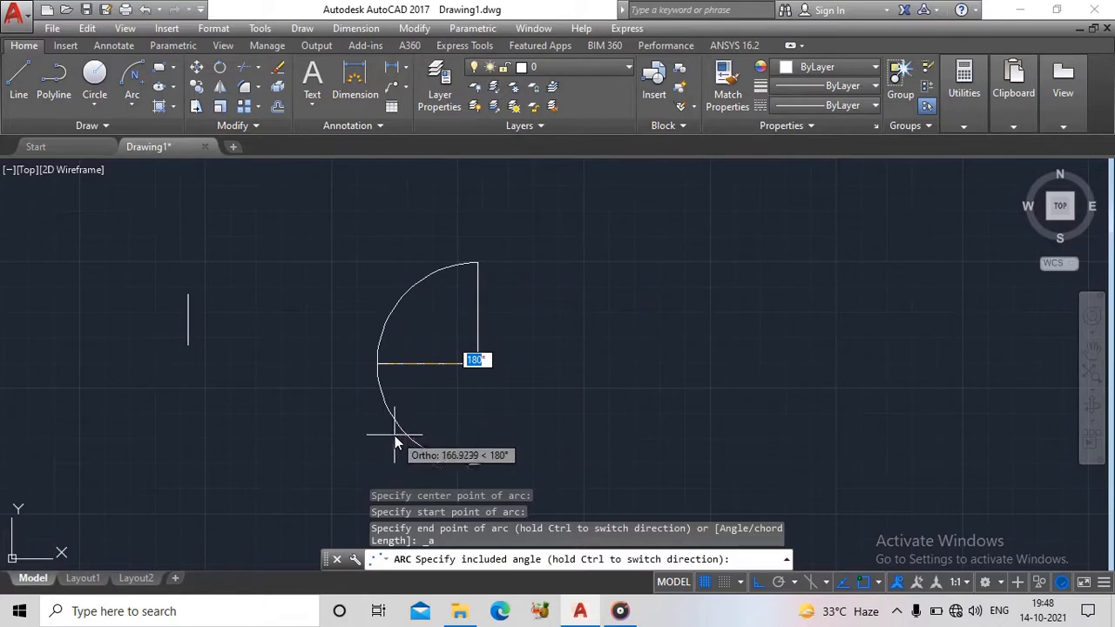
pyautogui.press('Escape')
# - Draw a Center, Start, Length arc centered on the lines' shared corner, starting at the vertical line's top endpoint, with chord length 289
pyautogui.click(131, 102)
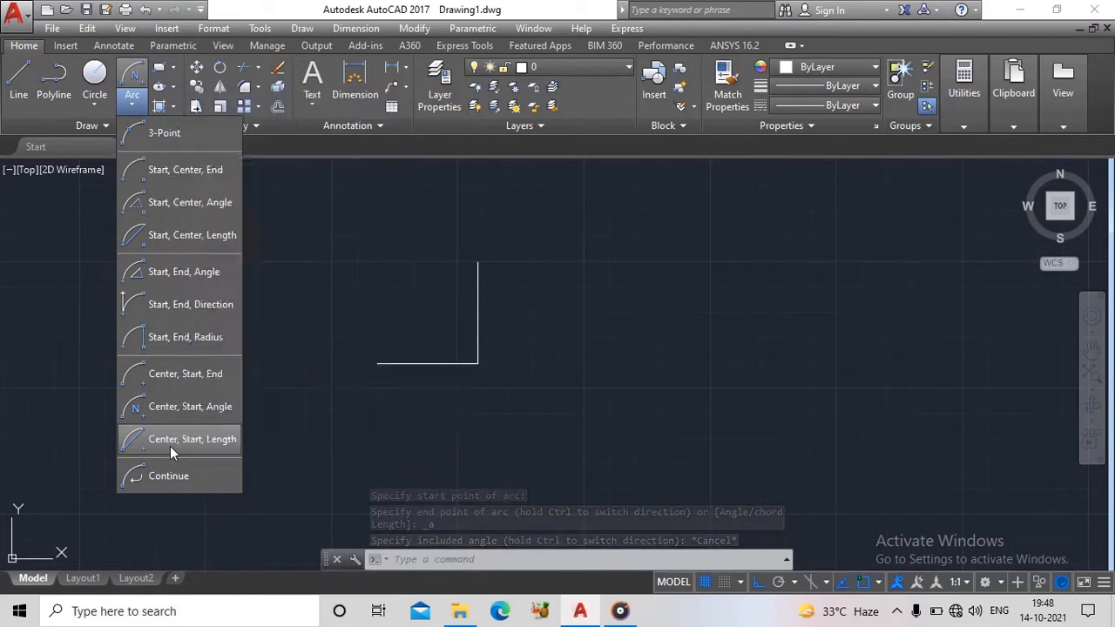
pyautogui.click(170, 439)
pyautogui.click(477, 365)
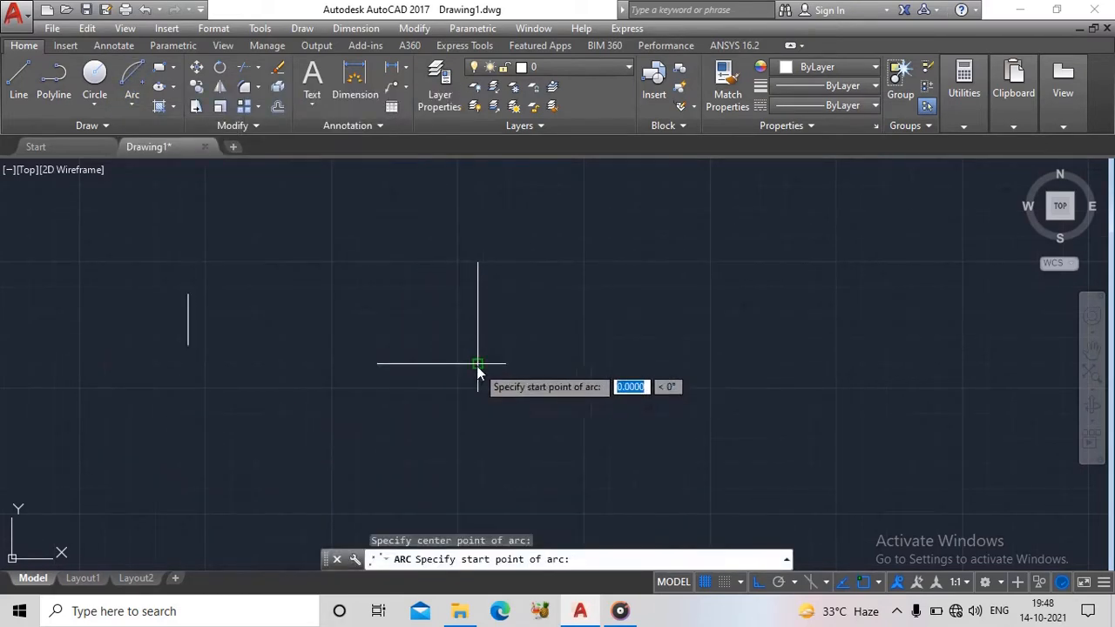
pyautogui.click(480, 256)
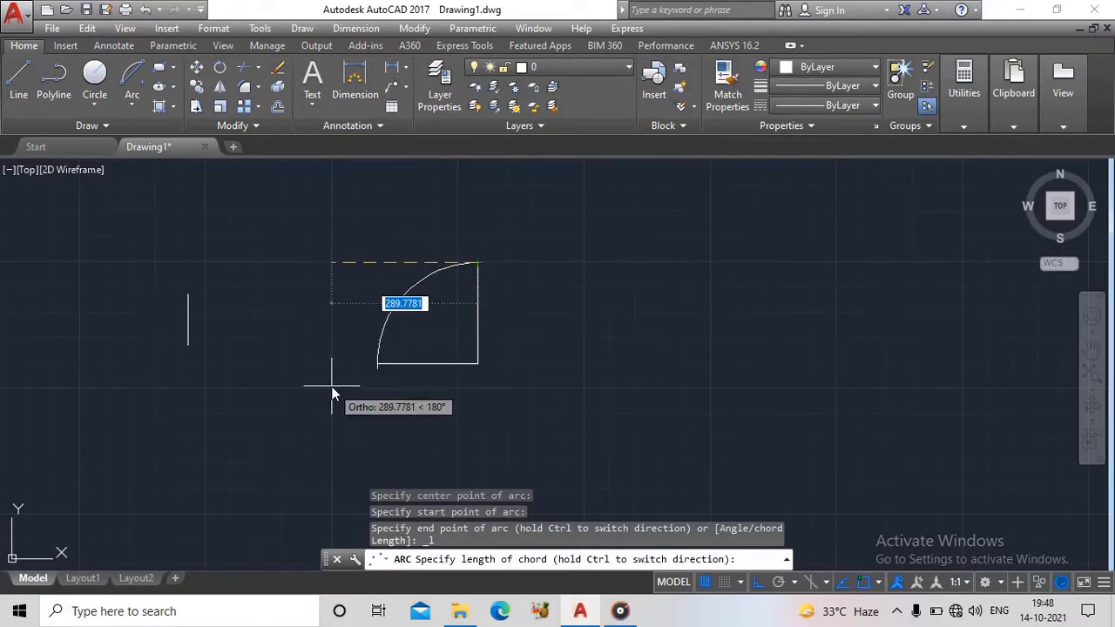
pyautogui.write('289')
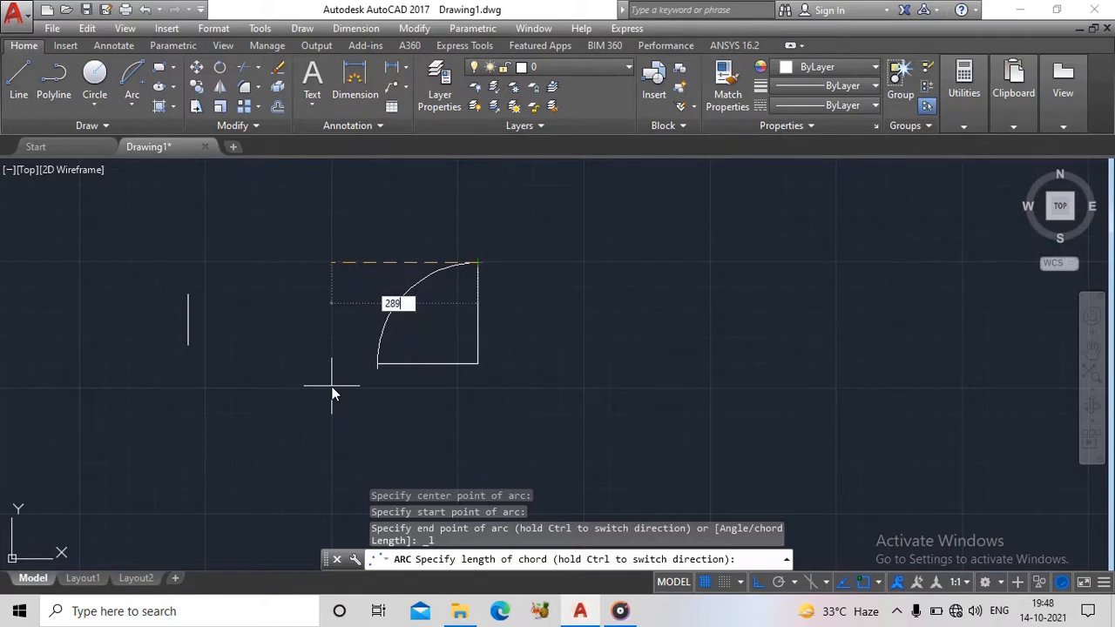
pyautogui.press('Return')
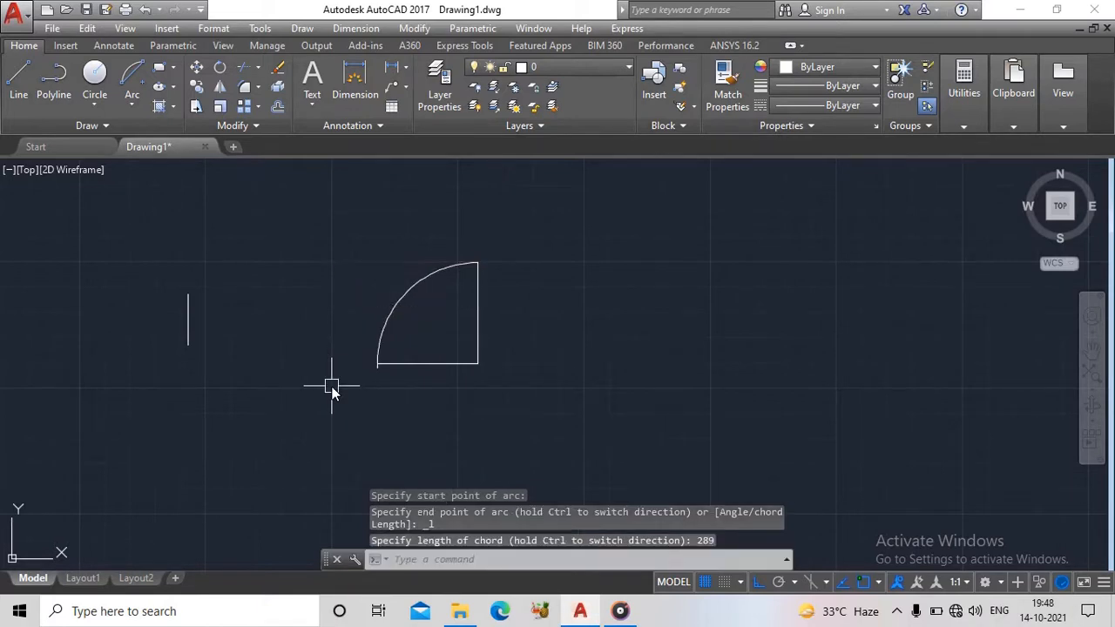
# - Erase the Center, Start, Length arc, keeping the two connected lines
pyautogui.click(418, 295)
pyautogui.press('Delete')
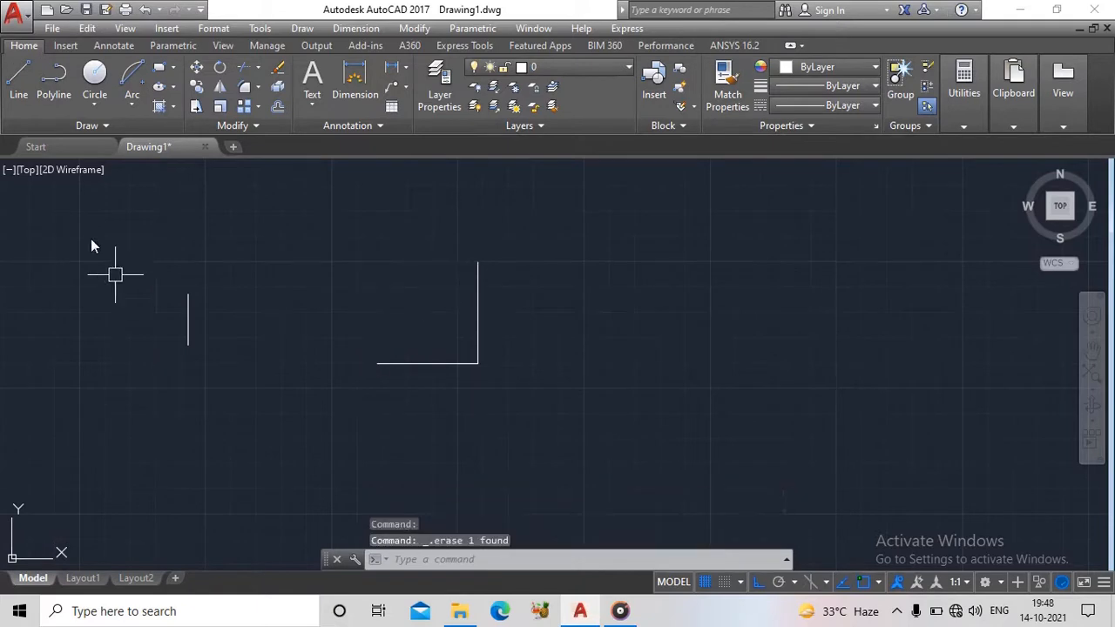
pyautogui.click(131, 105)
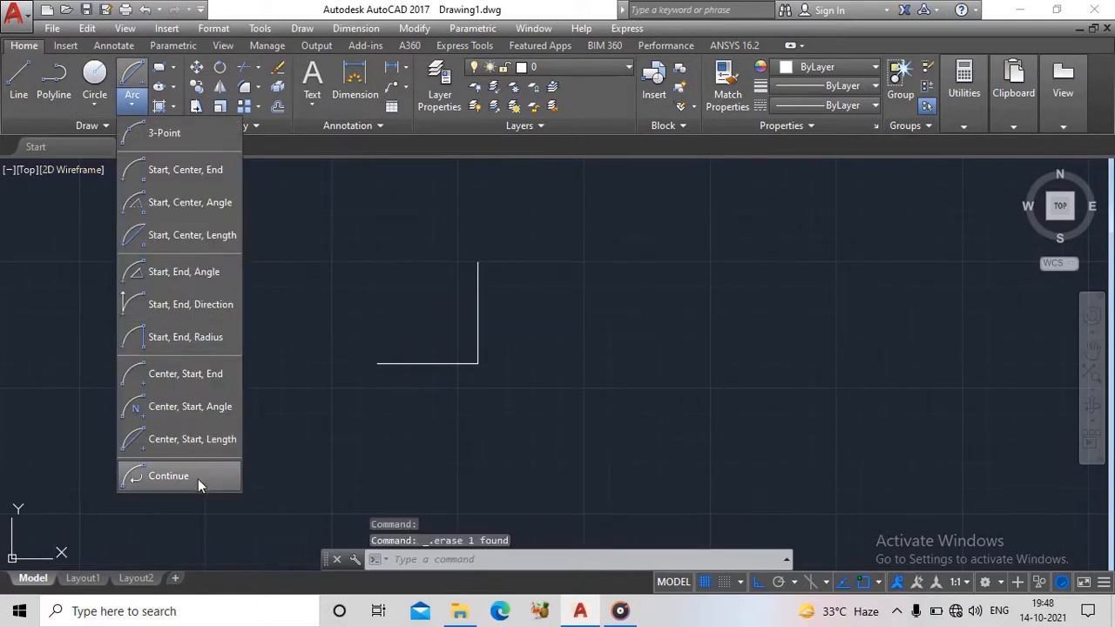
pyautogui.click(316, 239)
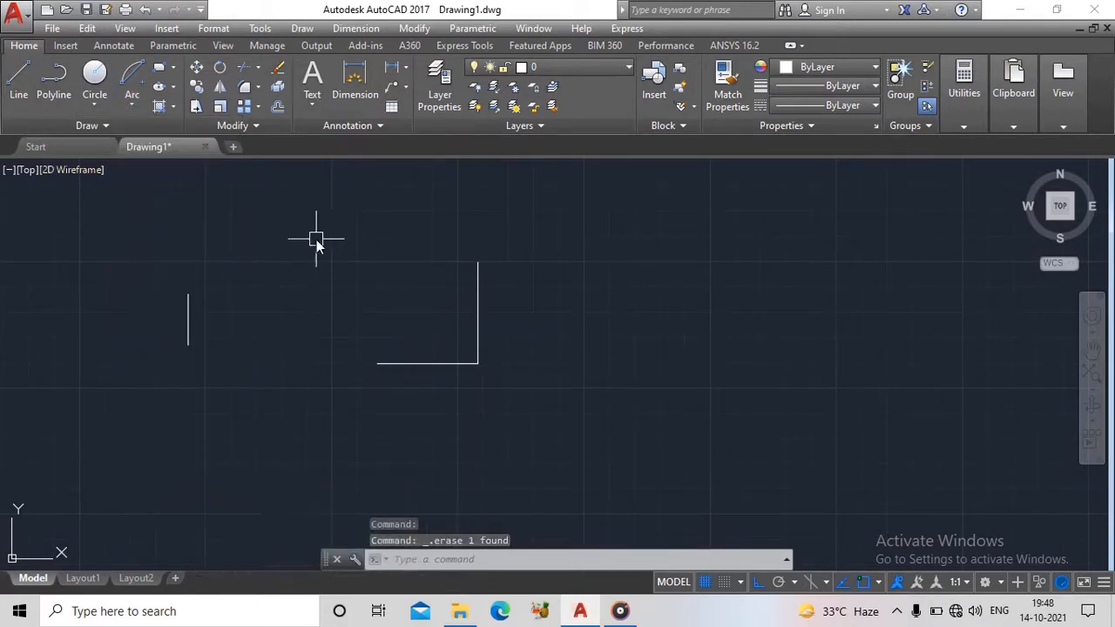
# - Turn Ortho off and draw a 3-Point arc from the vertical line's top endpoint, bulging upward and ending to the right
pyautogui.click(134, 103)
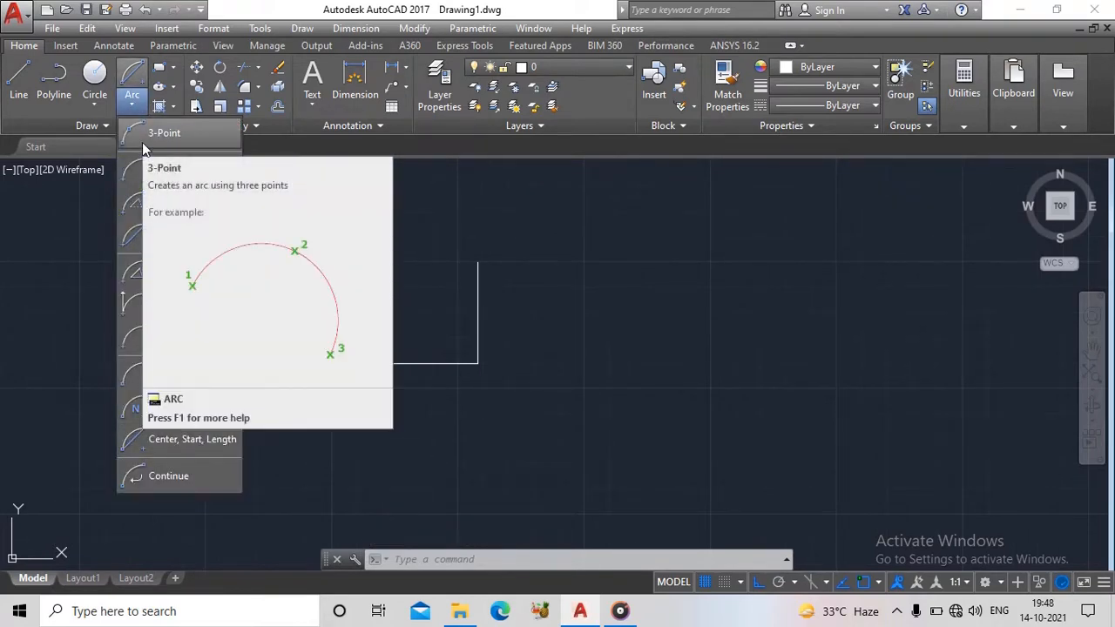
pyautogui.click(142, 142)
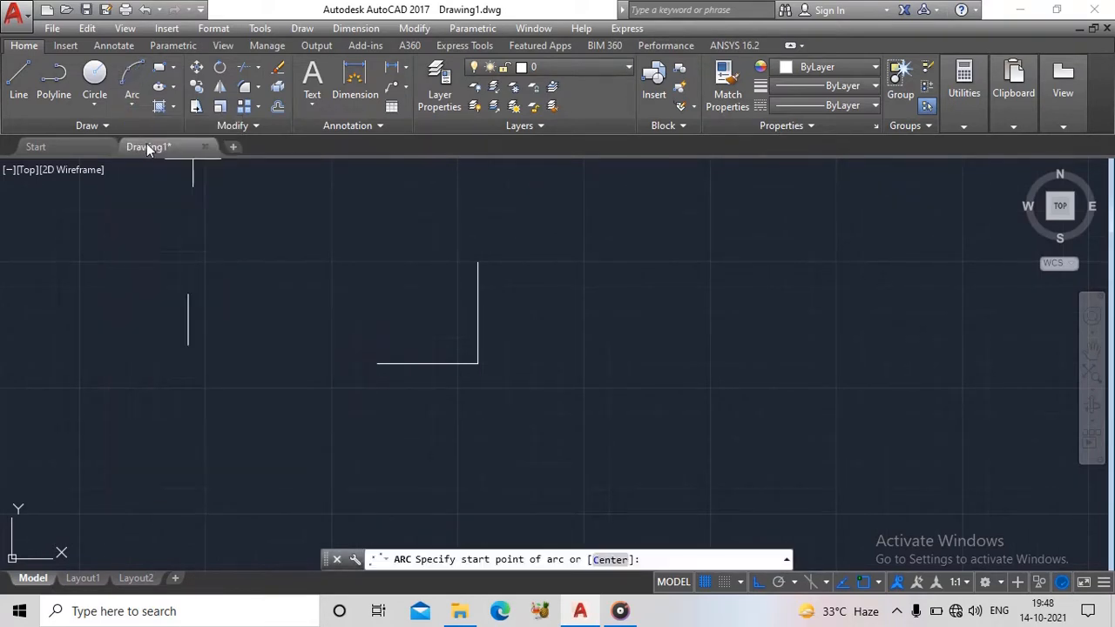
pyautogui.click(478, 261)
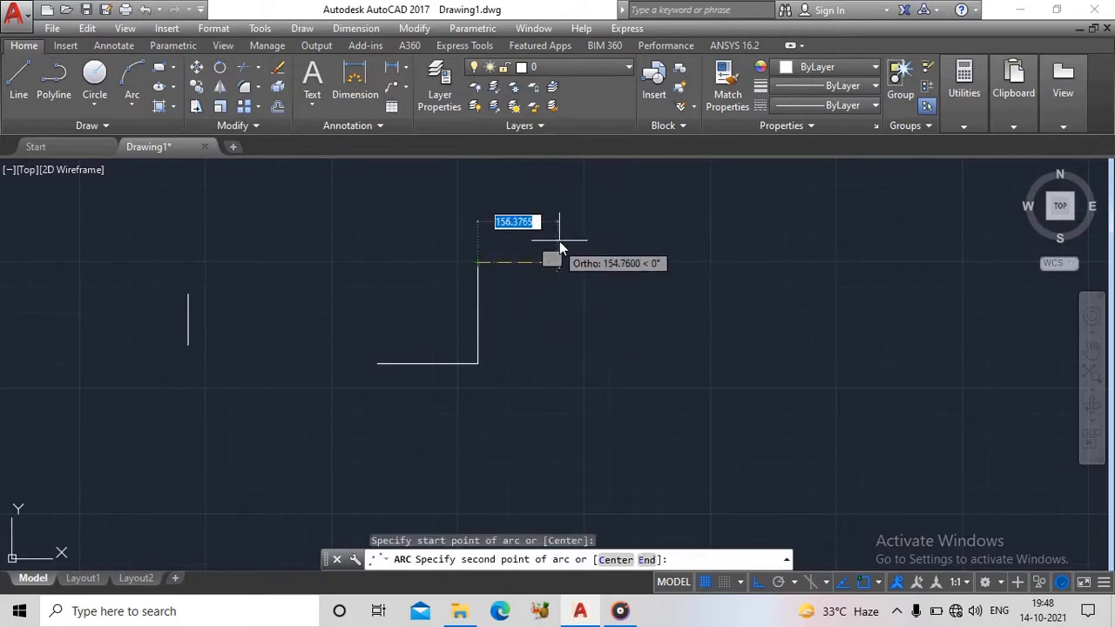
pyautogui.click(757, 582)
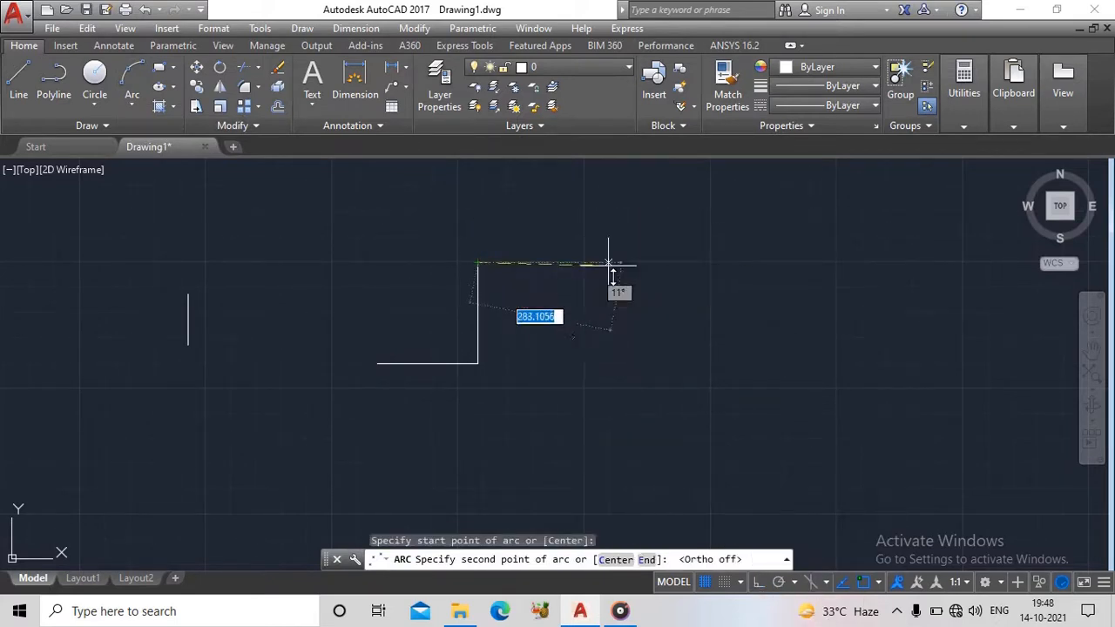
pyautogui.click(539, 192)
pyautogui.click(688, 249)
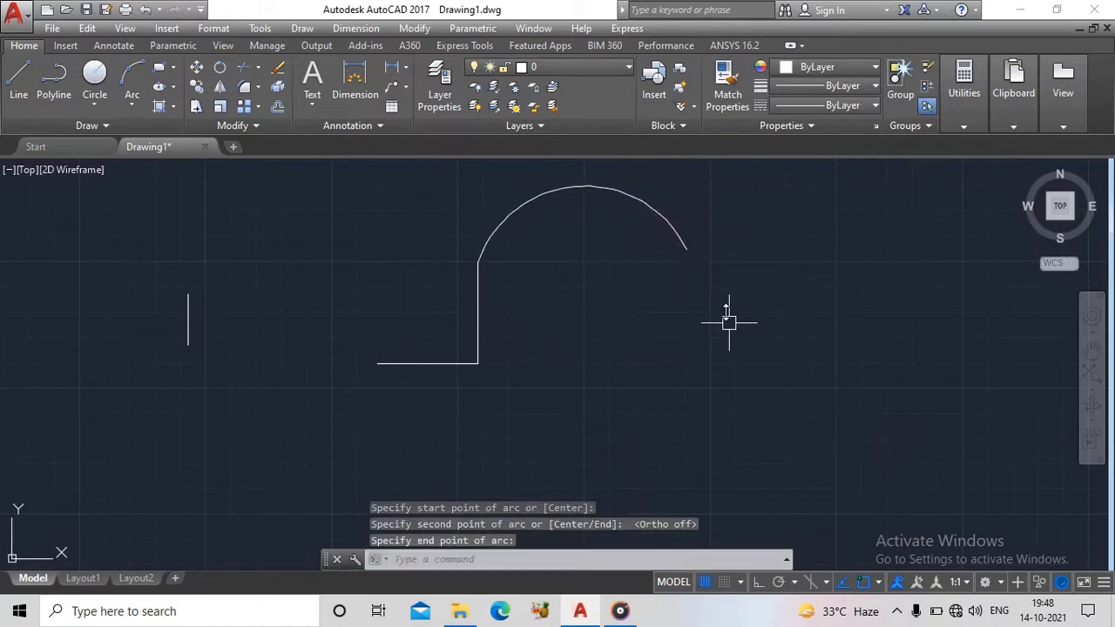
# - Chain three tangent arcs with the Continue method from the 3-Point arc's right end, curving below, above and below to form a wave
pyautogui.click(132, 105)
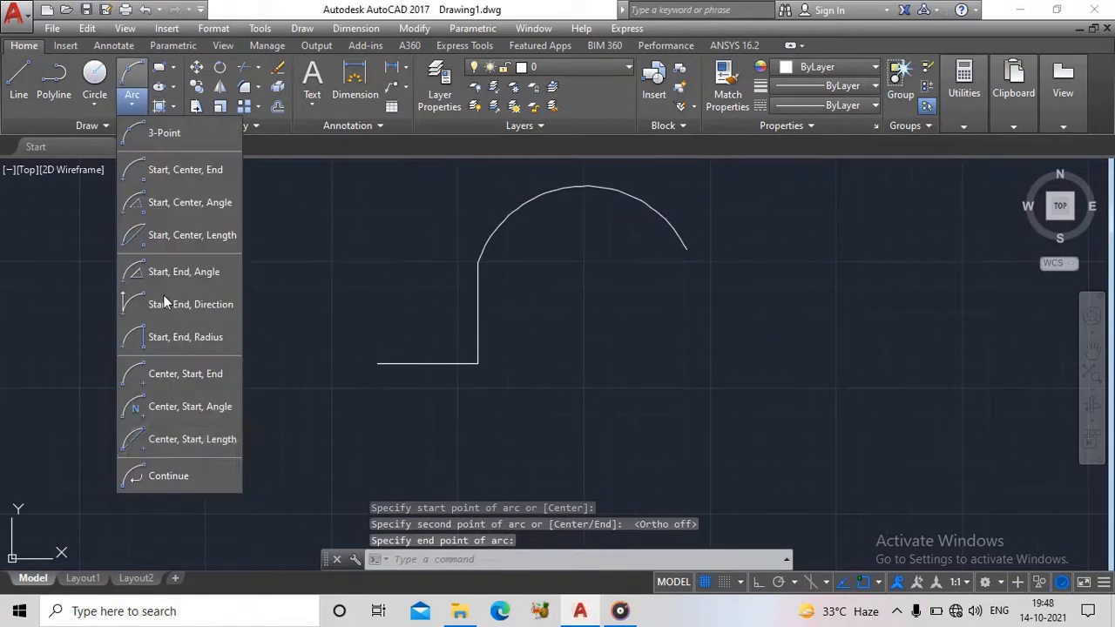
pyautogui.click(190, 470)
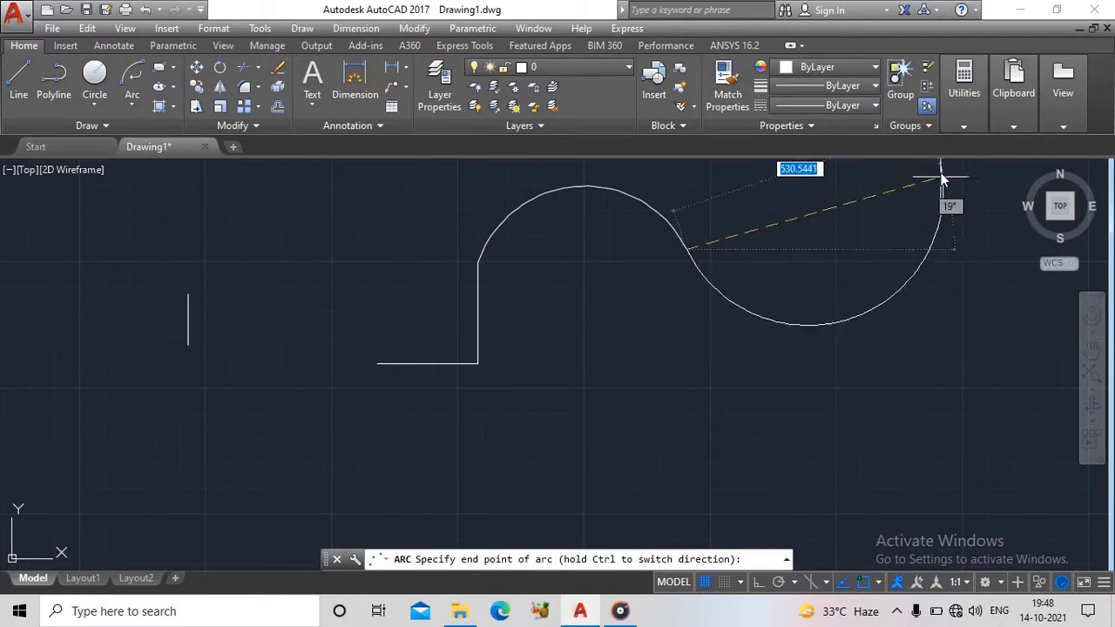
pyautogui.click(897, 253)
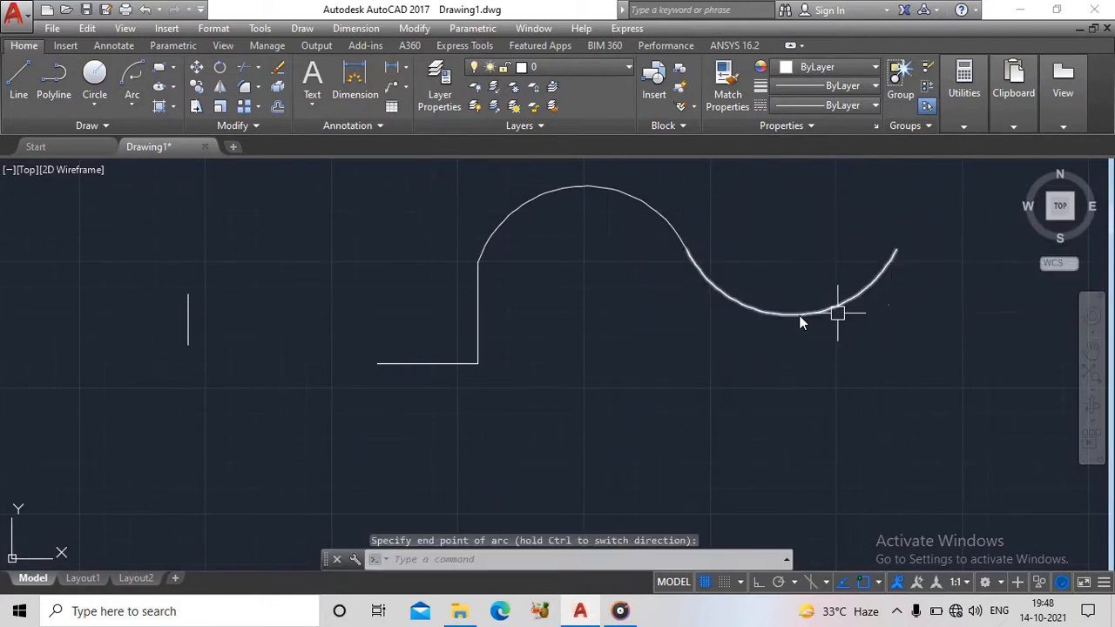
pyautogui.moveTo(839, 311); pyautogui.dragTo(389, 400, button='middle')
pyautogui.click(130, 105)
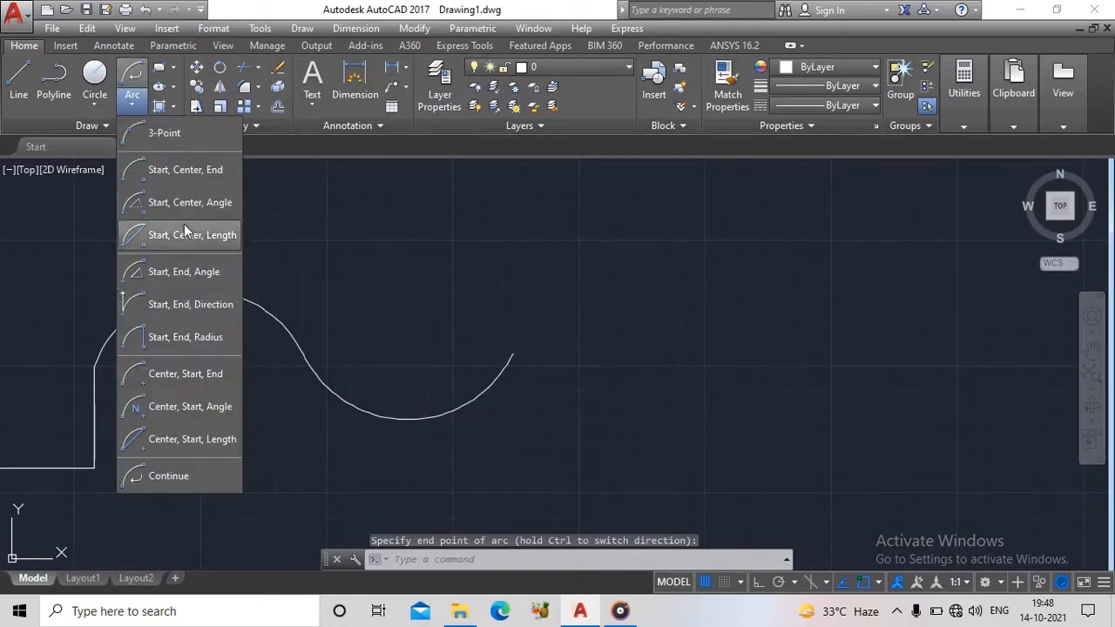
pyautogui.click(150, 473)
pyautogui.click(714, 306)
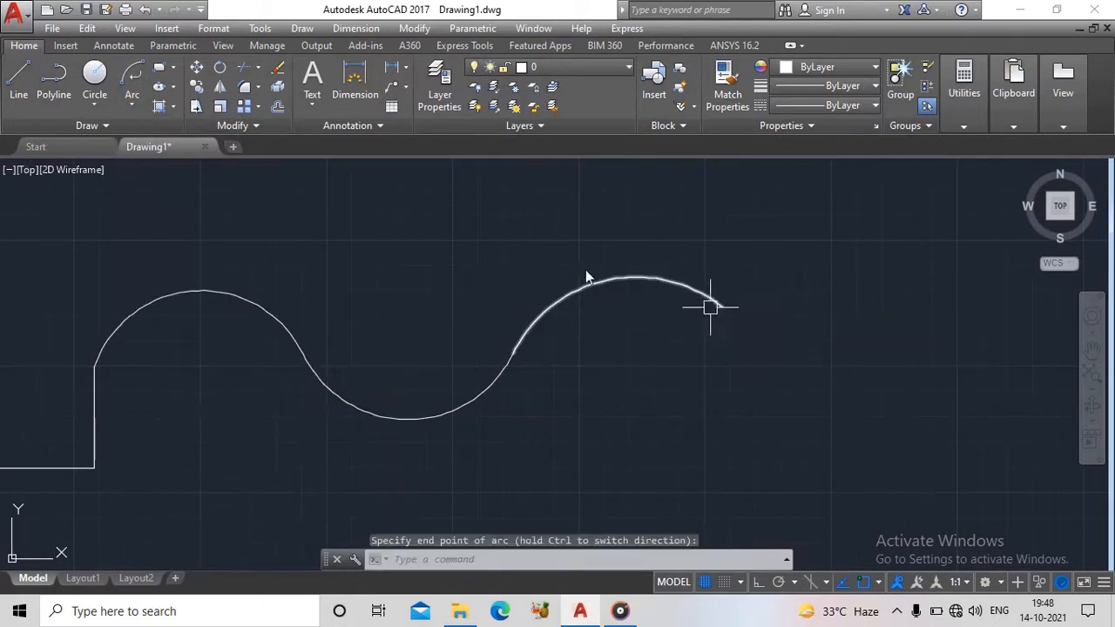
pyautogui.click(132, 104)
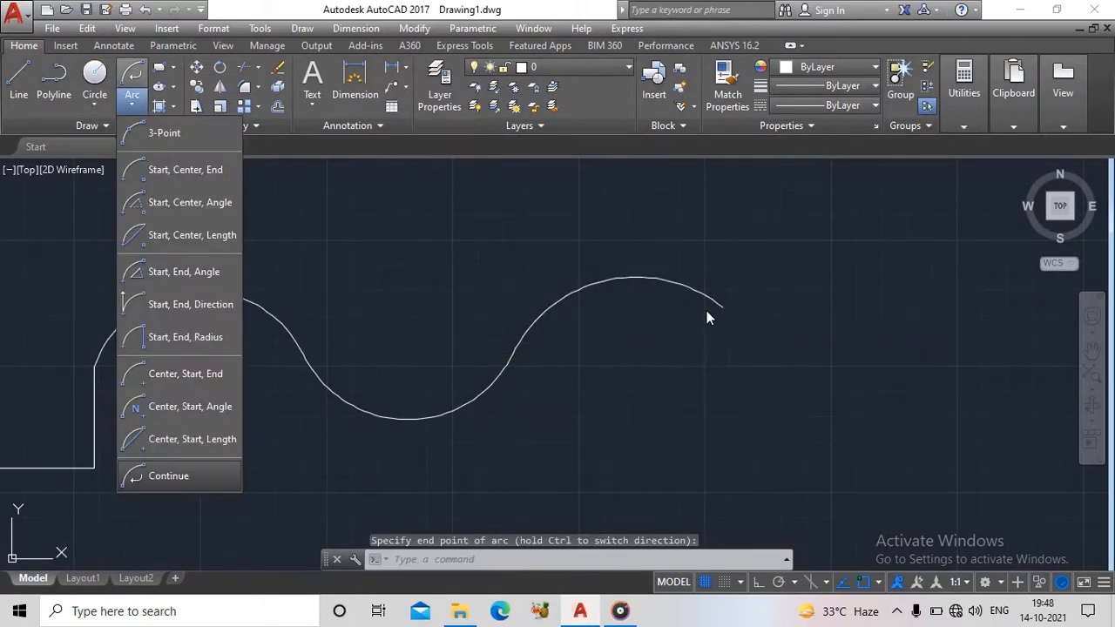
pyautogui.click(169, 477)
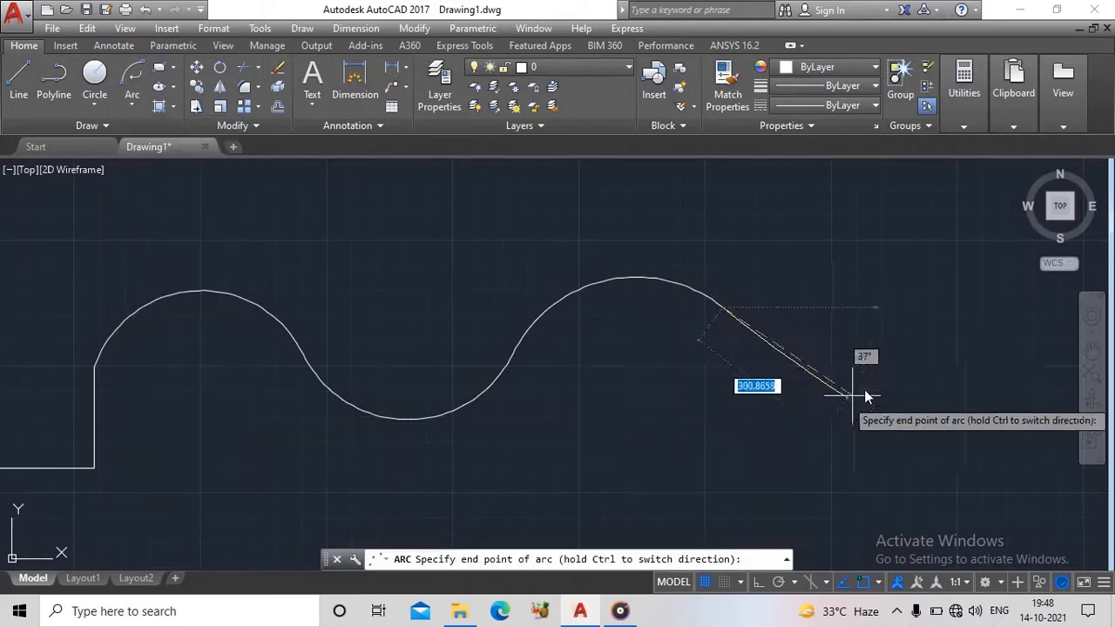
pyautogui.click(963, 331)
# - Draw a three-point arc with the ARC command from the wave's right end, bulging upward
pyautogui.moveTo(688, 454); pyautogui.dragTo(308, 397, button='middle')
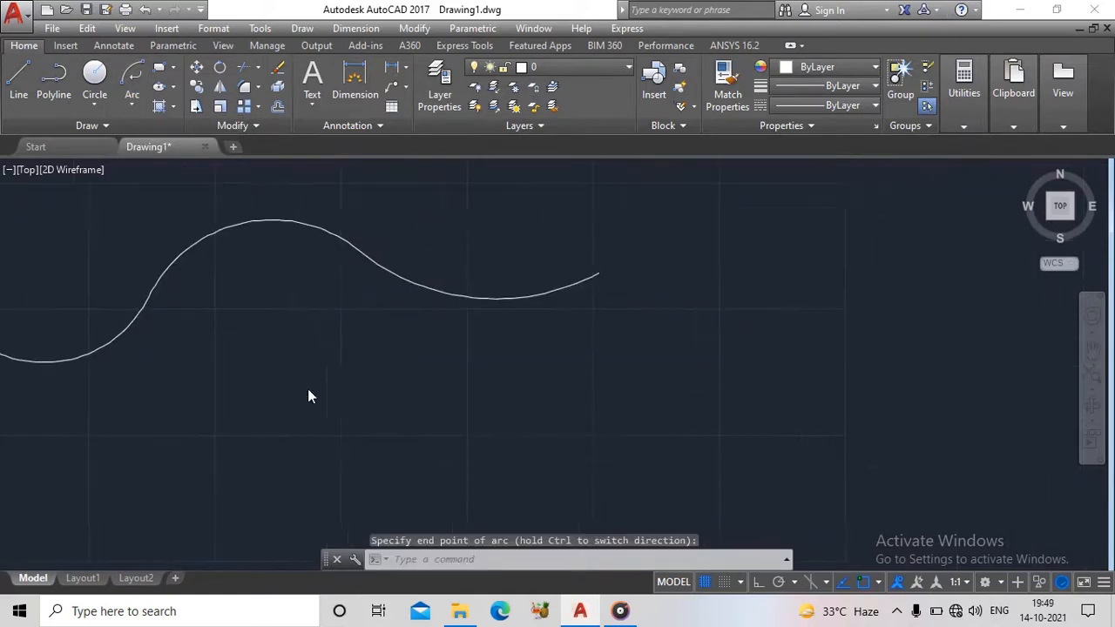
pyautogui.moveTo(570, 325)
pyautogui.mouseDown(button='middle')
pyautogui.moveTo(553, 438)
pyautogui.moveTo(493, 375)
pyautogui.mouseUp(button='middle')
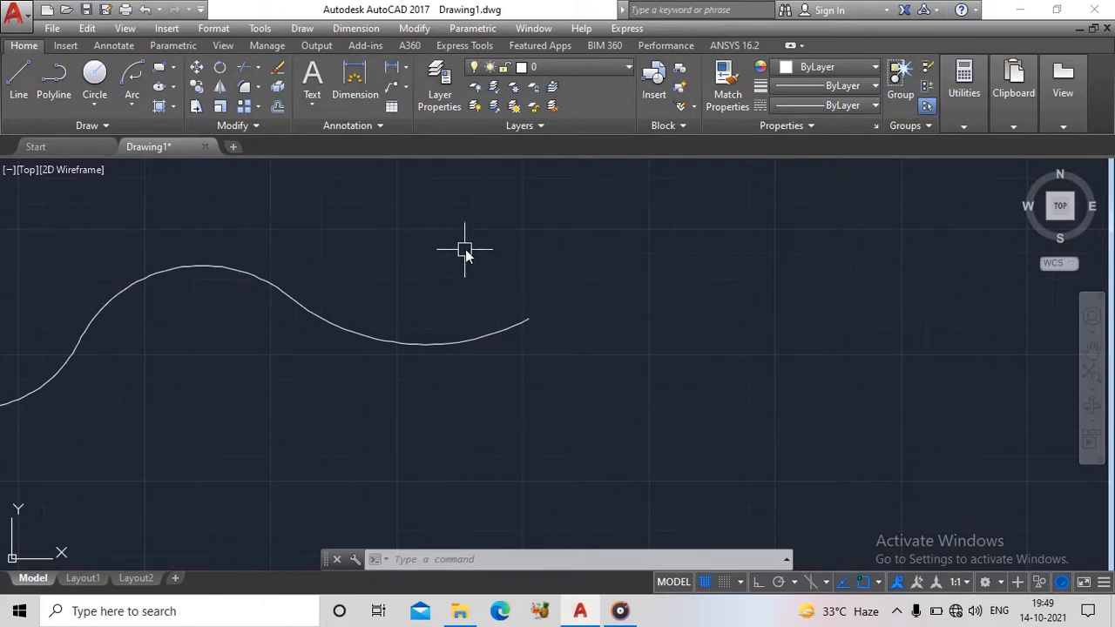
pyautogui.write('arc')
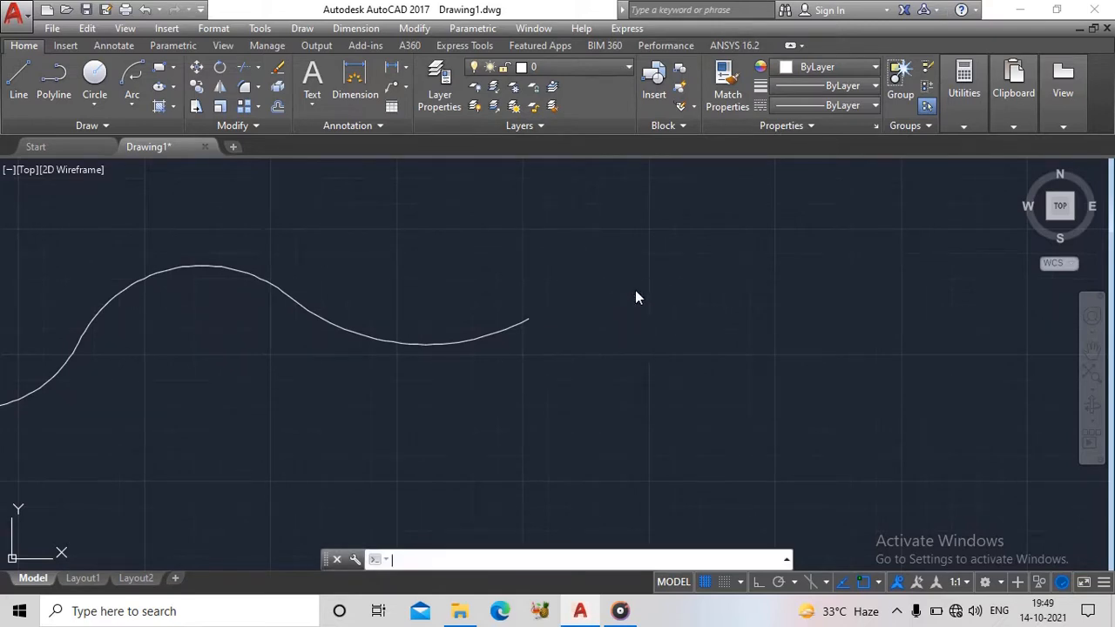
pyautogui.press('Return')
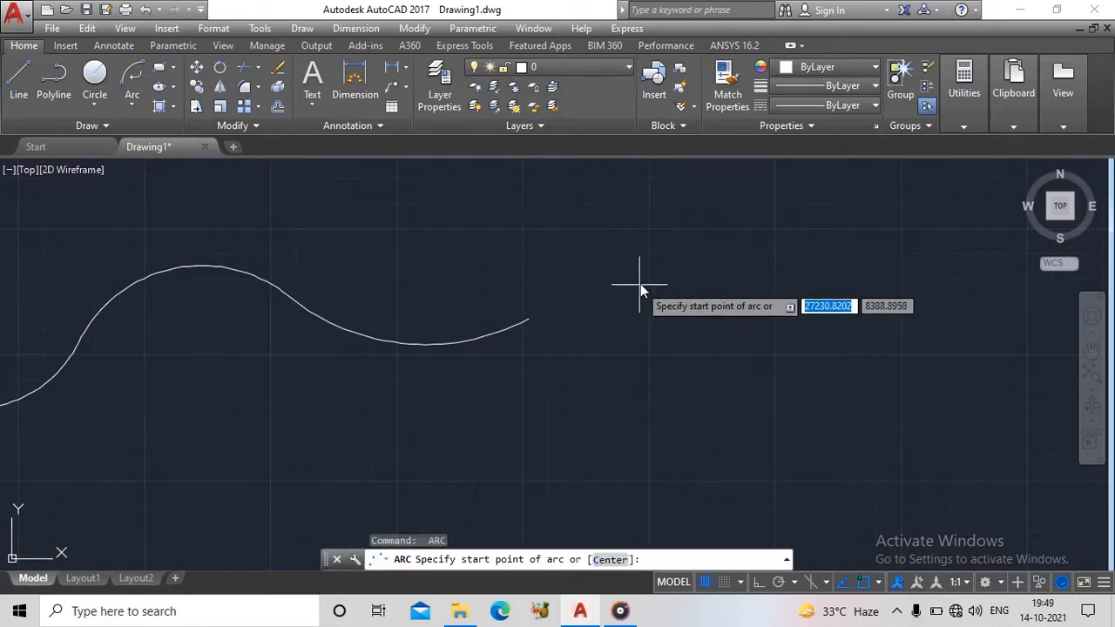
pyautogui.click(530, 319)
pyautogui.click(667, 212)
pyautogui.click(797, 331)
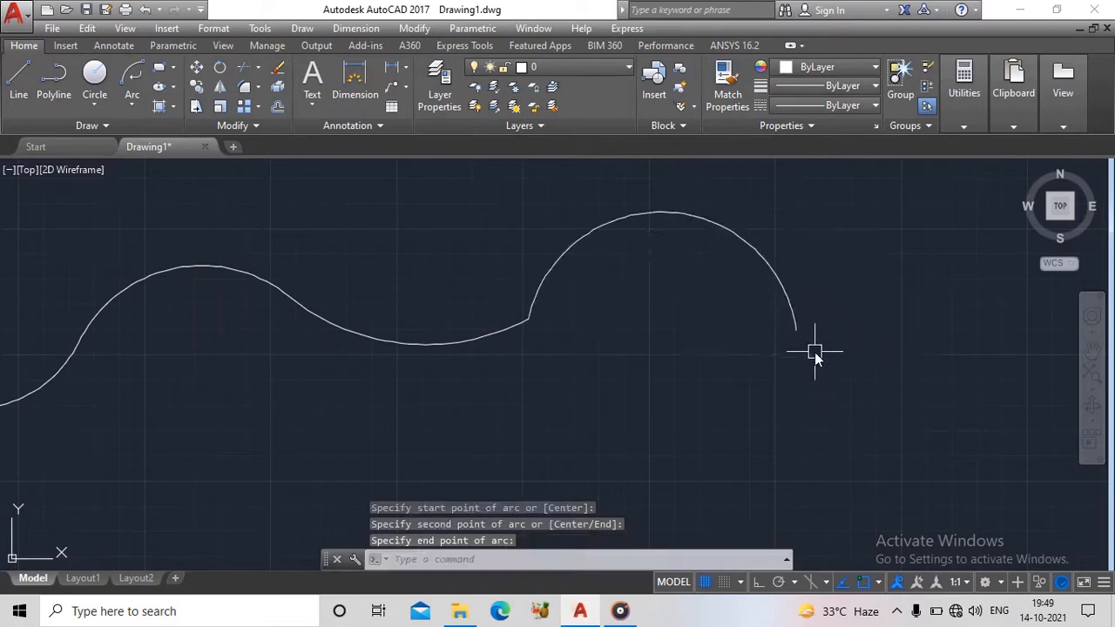
# - Repeat ARC to draw a three-point arc bulging downward from the right end of the upward-bulging arc
pyautogui.press('Return')
pyautogui.click(797, 329)
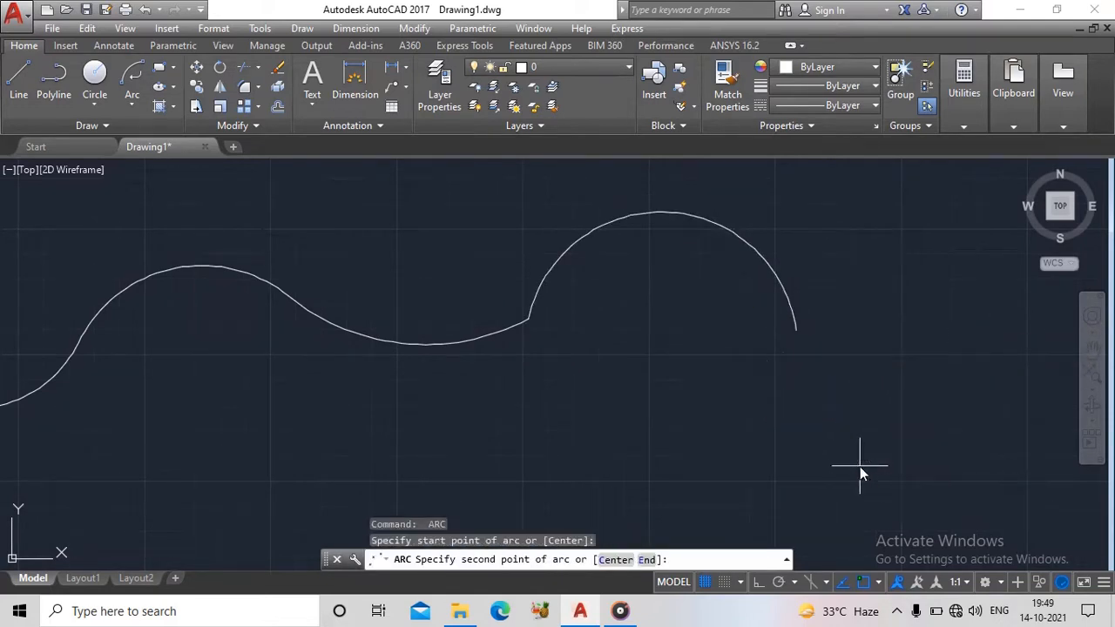
pyautogui.click(861, 466)
pyautogui.click(985, 396)
# - Draw a tangent Continue arc from the downward-bulging arc's right end, curving up and to the right
pyautogui.moveTo(612, 377); pyautogui.dragTo(289, 387, button='middle')
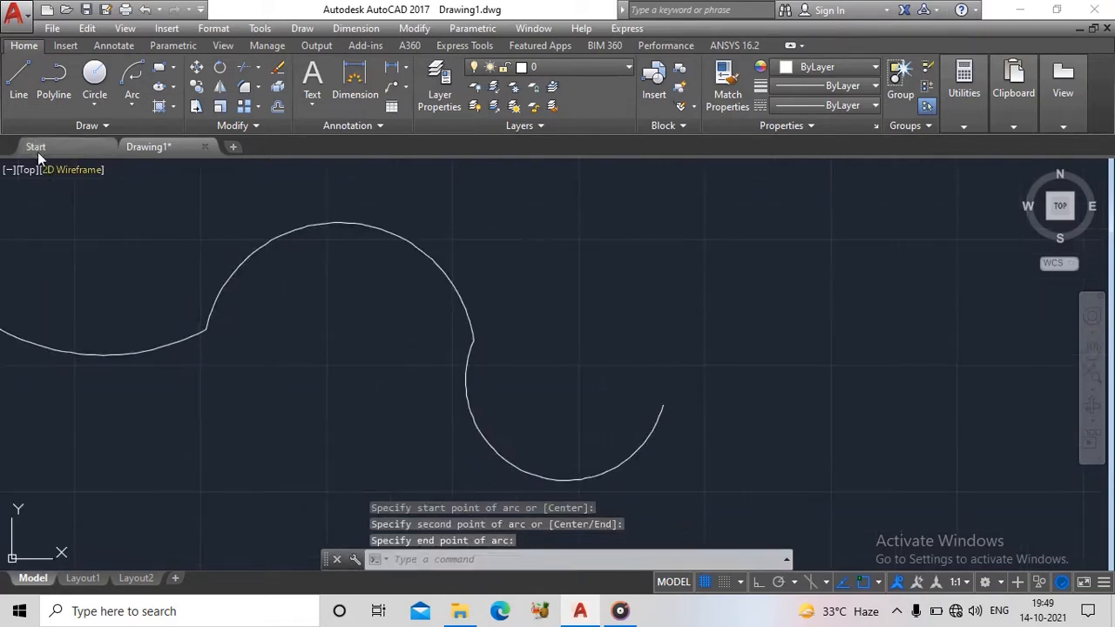
pyautogui.click(131, 82)
pyautogui.press('Return')
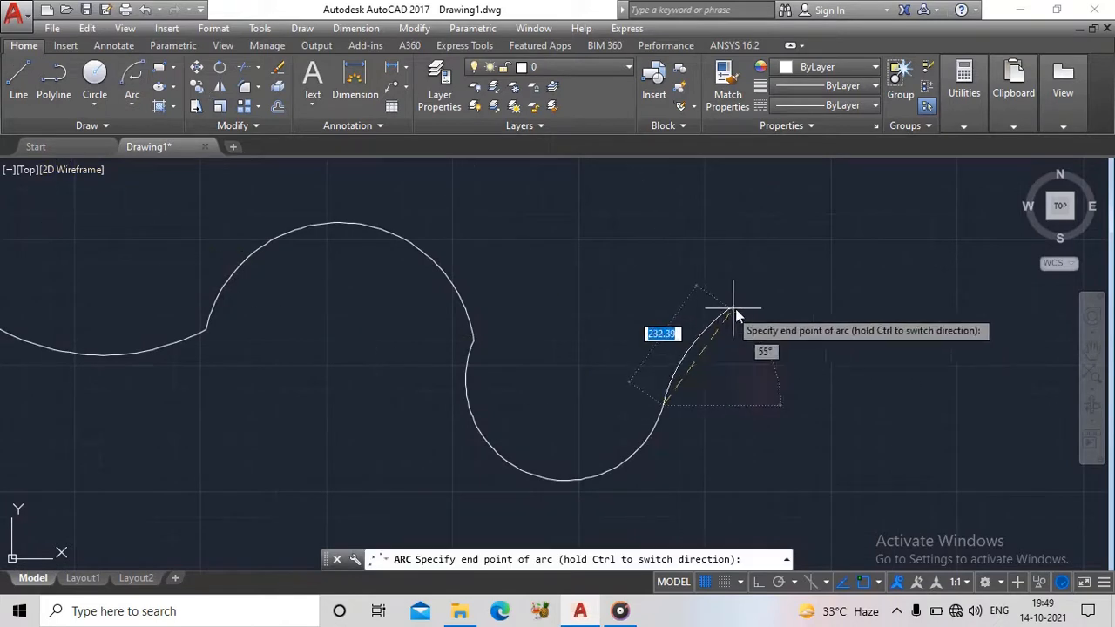
pyautogui.click(827, 312)
pyautogui.press('Return')
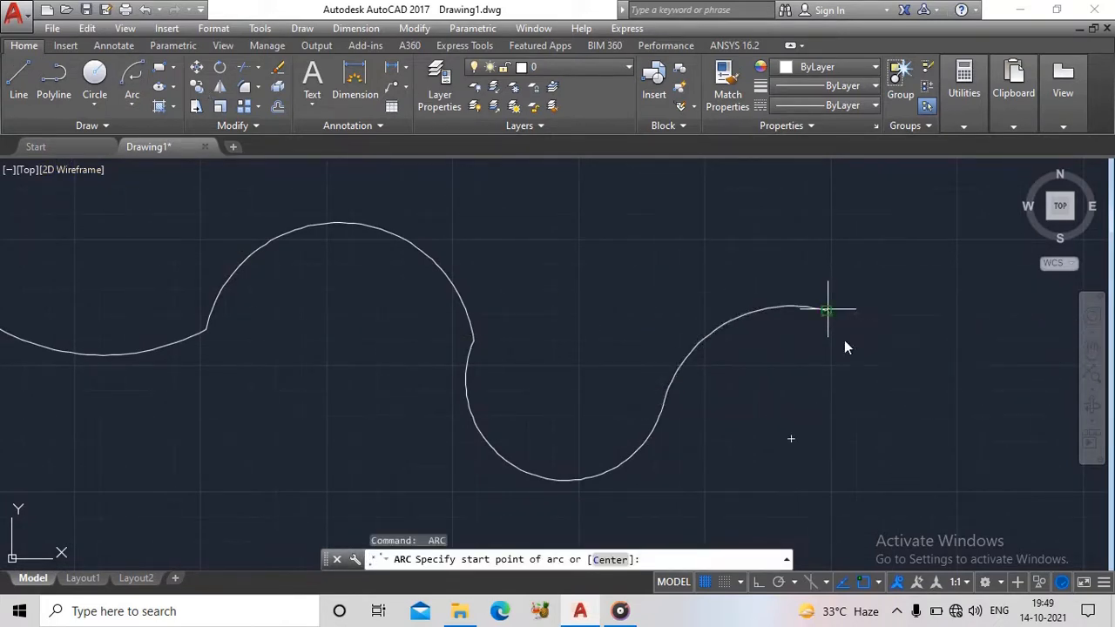
pyautogui.click(829, 314)
pyautogui.click(976, 410)
pyautogui.press('Escape')
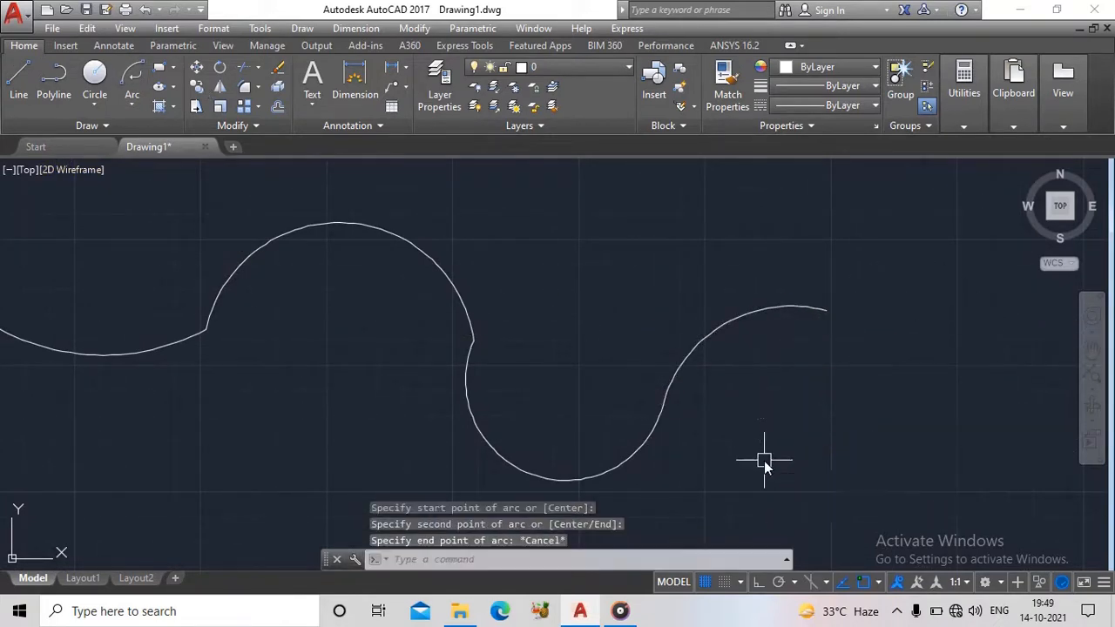
# - Delete all the arcs and lines of the wave drawing at once
pyautogui.scroll(-3, 757, 403)
pyautogui.moveTo(757, 404); pyautogui.dragTo(641, 304, button='middle')
pyautogui.click(698, 220)
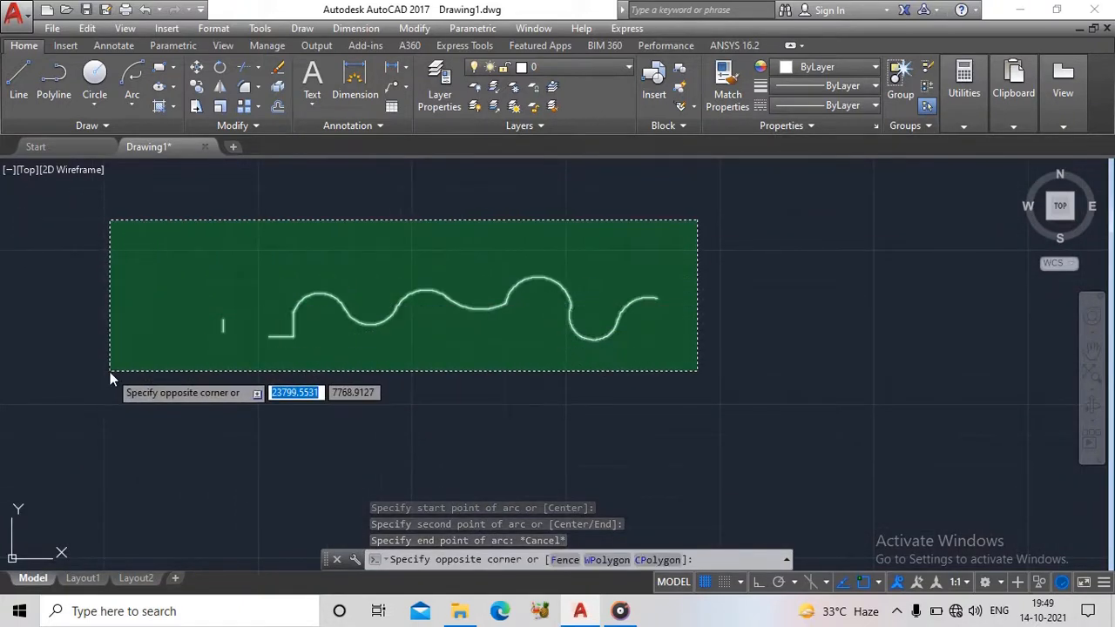
pyautogui.click(110, 372)
pyautogui.press('Delete')
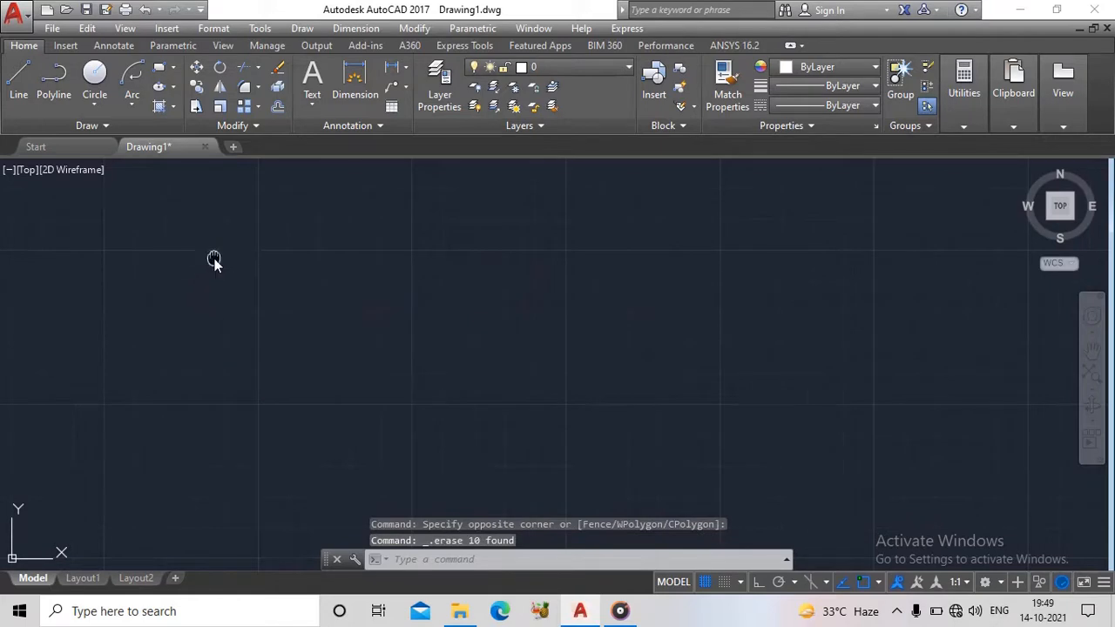
# - Draw a freehand rectangle in the empty drawing with the REC command by picking two opposite corners
pyautogui.moveTo(214, 260); pyautogui.dragTo(146, 222, button='middle')
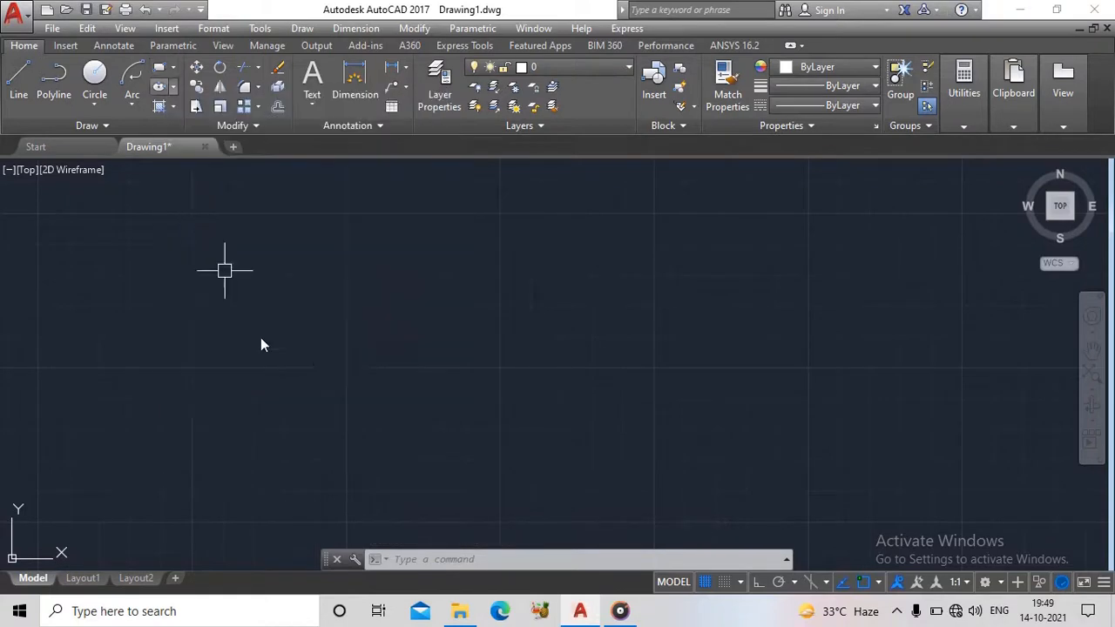
pyautogui.write('rec')
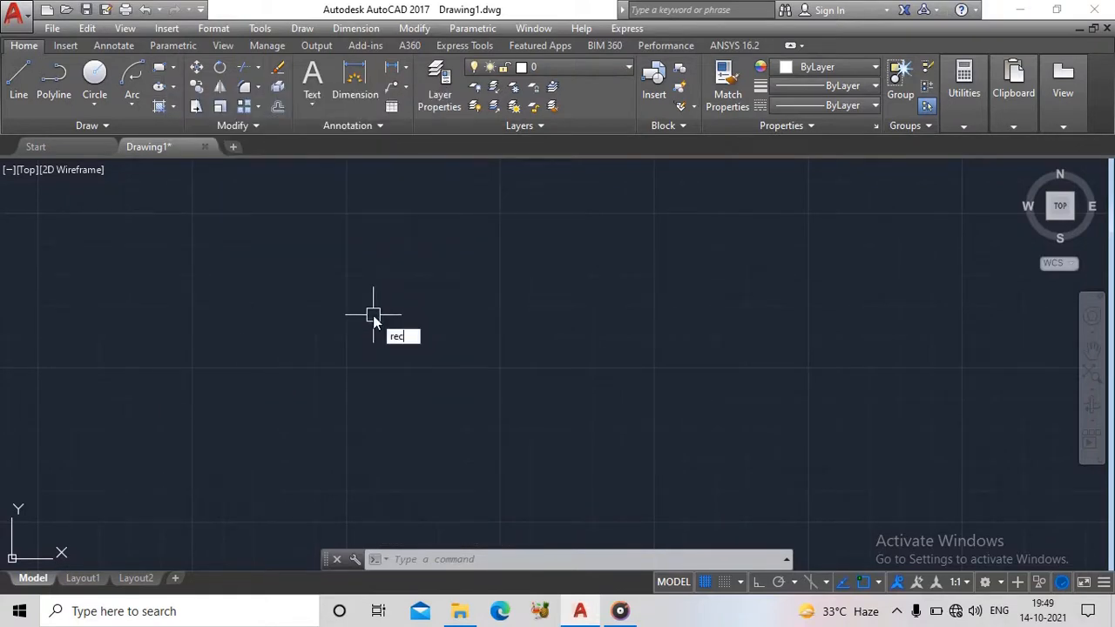
pyautogui.press('Return')
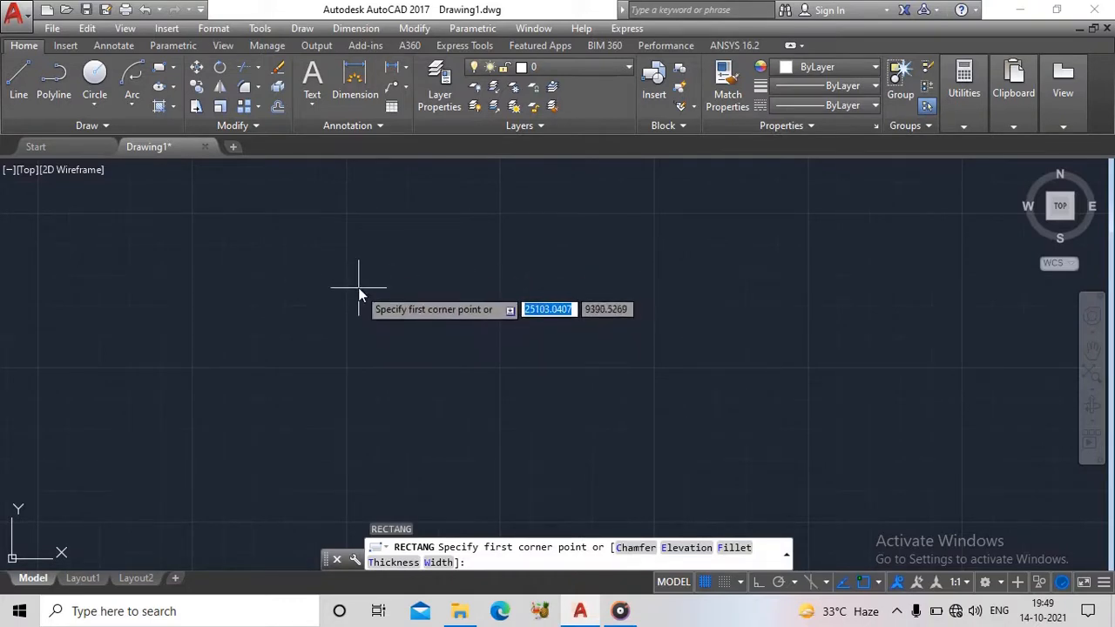
pyautogui.click(358, 286)
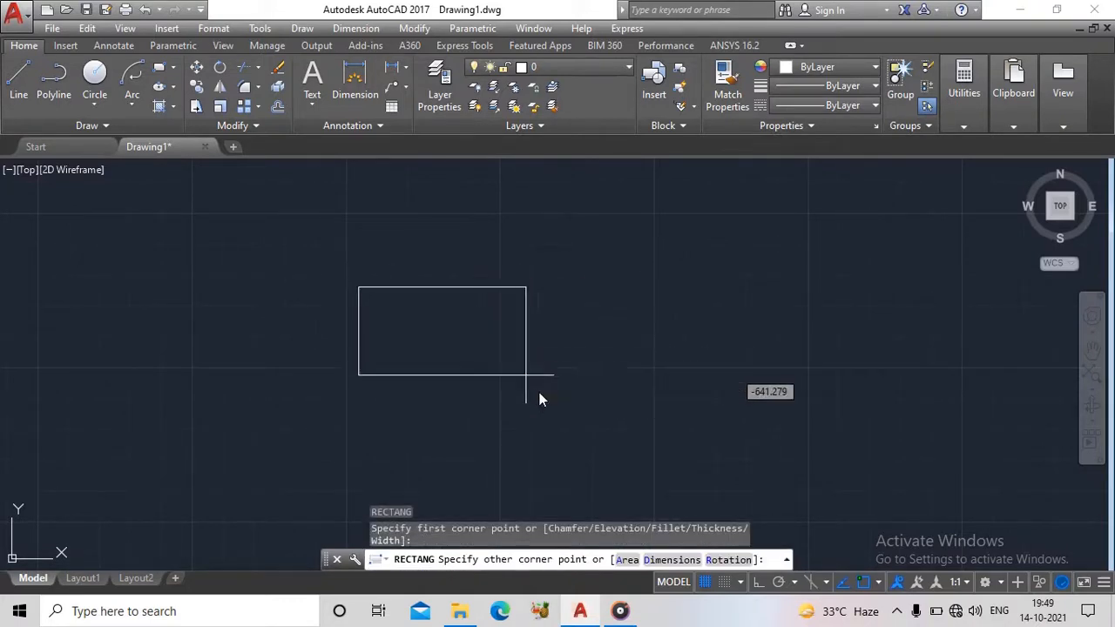
pyautogui.click(580, 449)
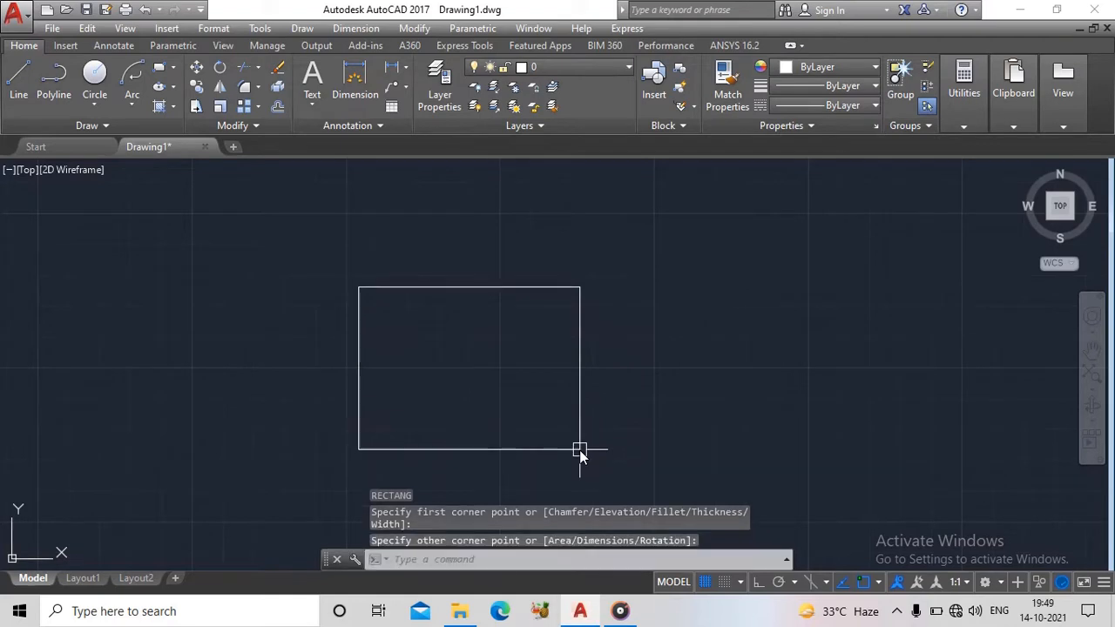
# - Delete the freehand rectangle
pyautogui.scroll(-2, 369, 247)
pyautogui.moveTo(369, 247); pyautogui.dragTo(262, 246, button='middle')
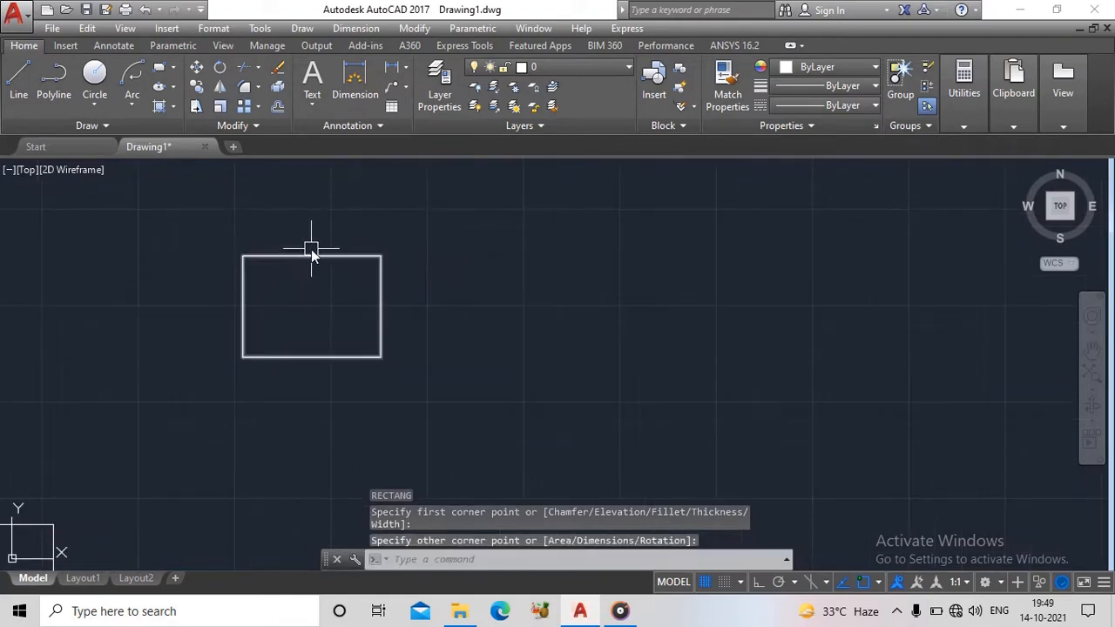
pyautogui.scroll(2, 313, 247)
pyautogui.moveTo(395, 206); pyautogui.dragTo(448, 199, button='middle')
pyautogui.click(645, 230)
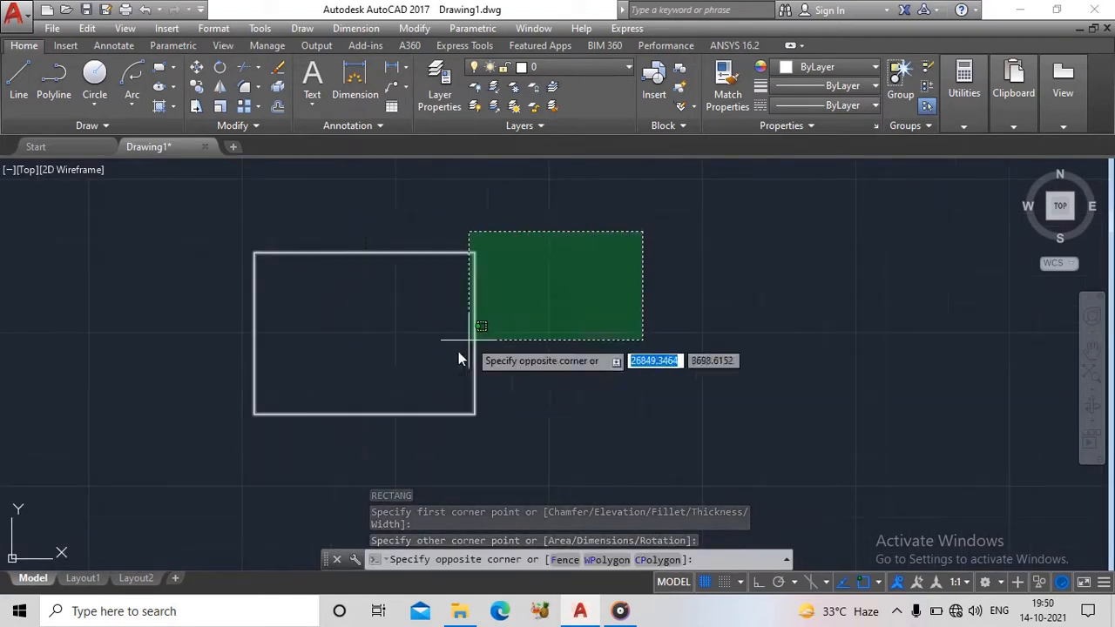
pyautogui.click(209, 442)
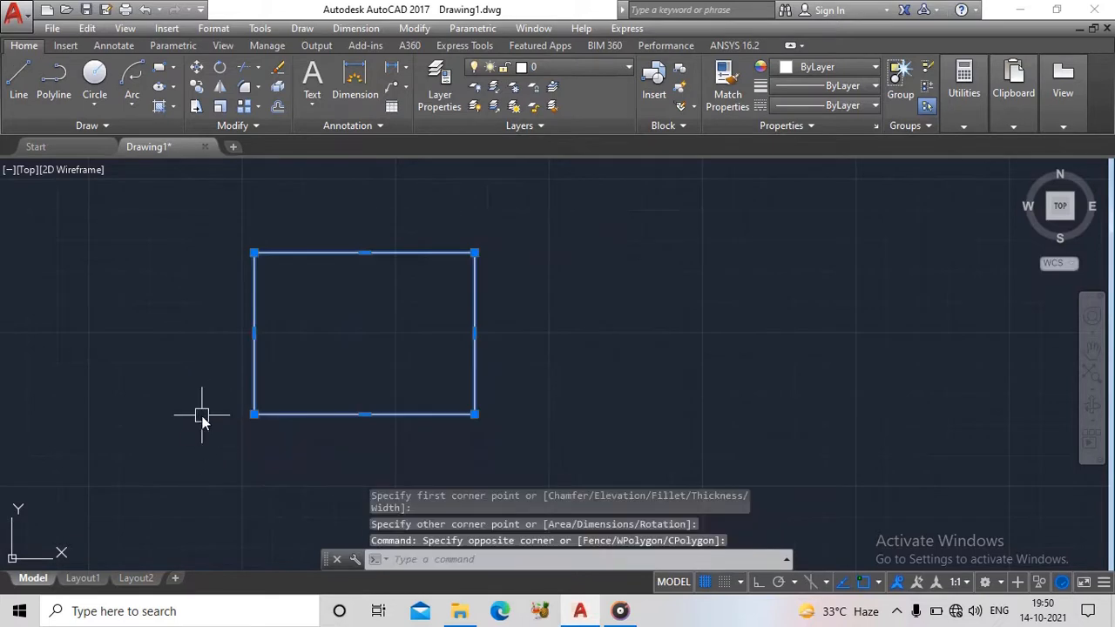
pyautogui.press('Delete')
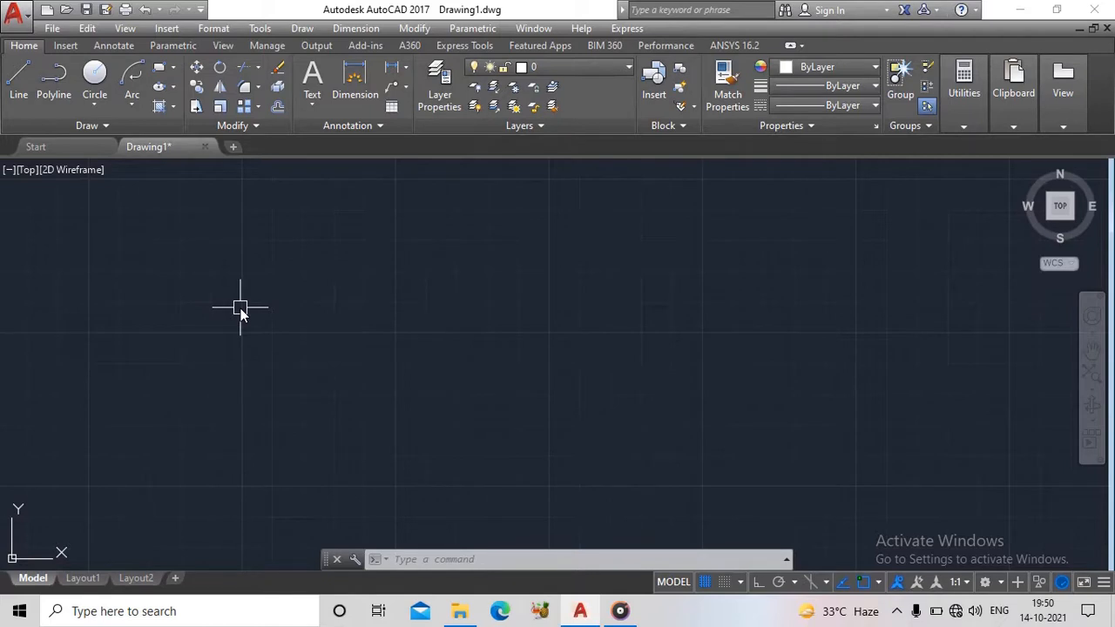
pyautogui.write('rec')
pyautogui.press('Return')
pyautogui.press('Escape')
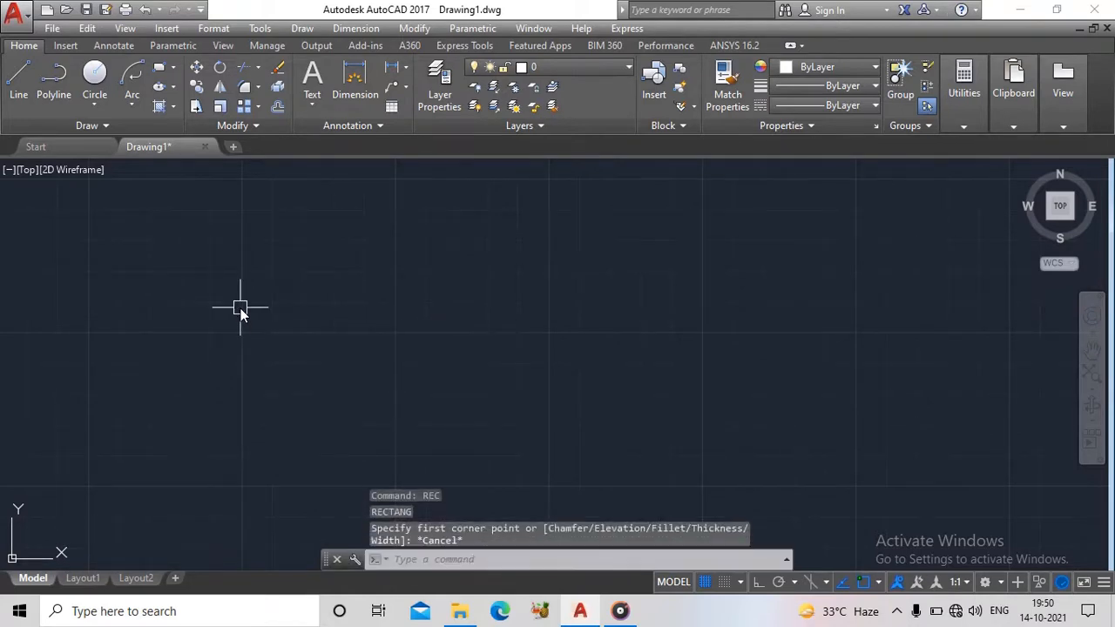
pyautogui.write('c')
pyautogui.press('Return')
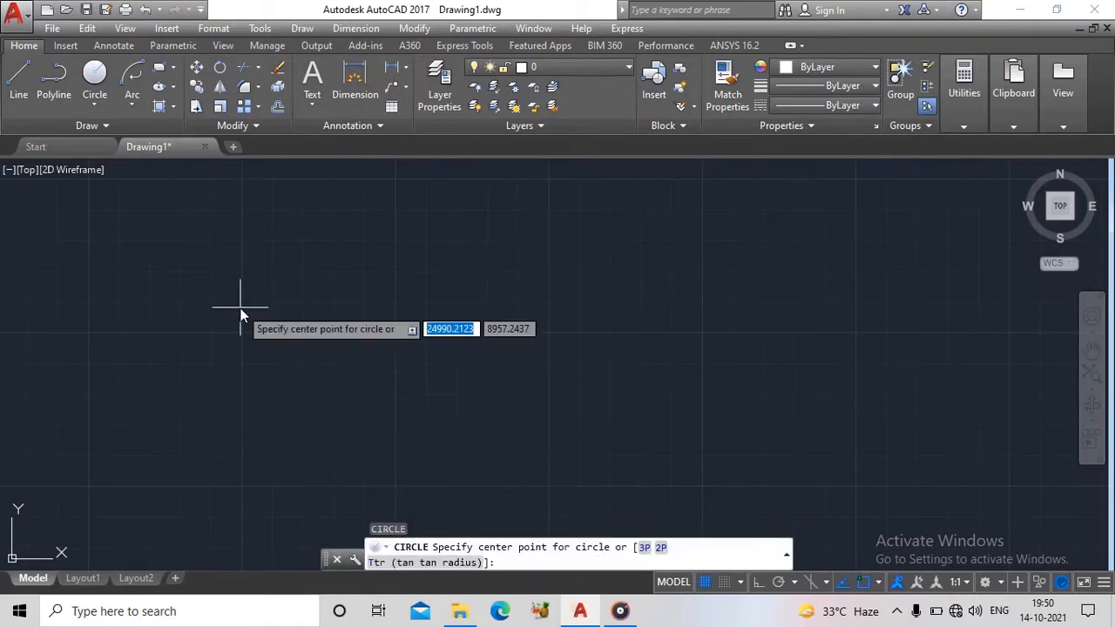
pyautogui.press('Escape')
pyautogui.write('l')
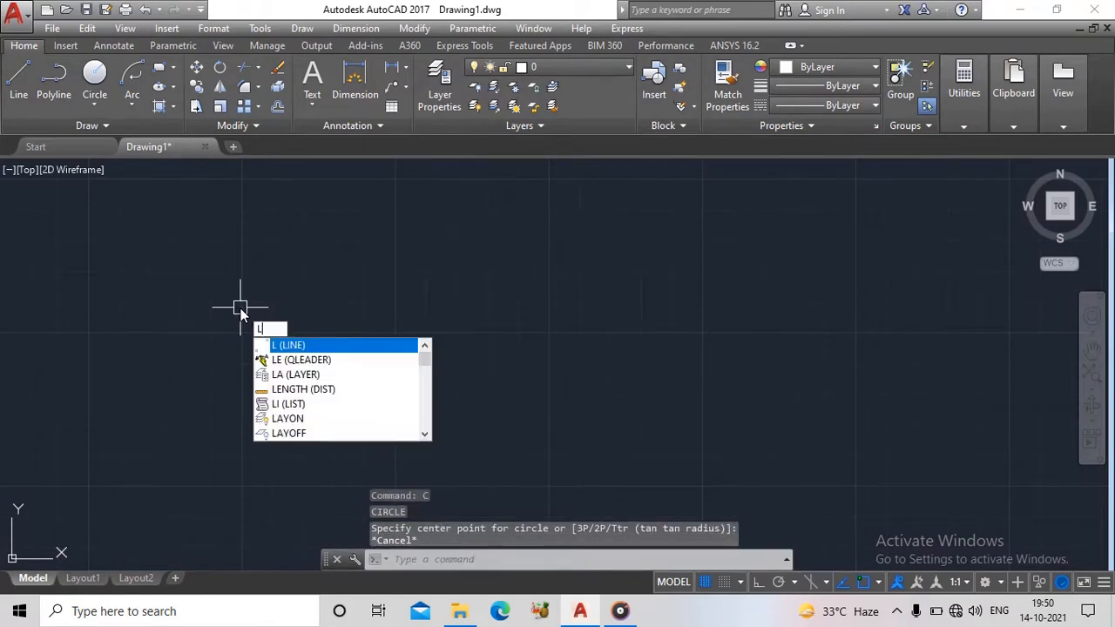
pyautogui.press('Return')
pyautogui.press('Escape')
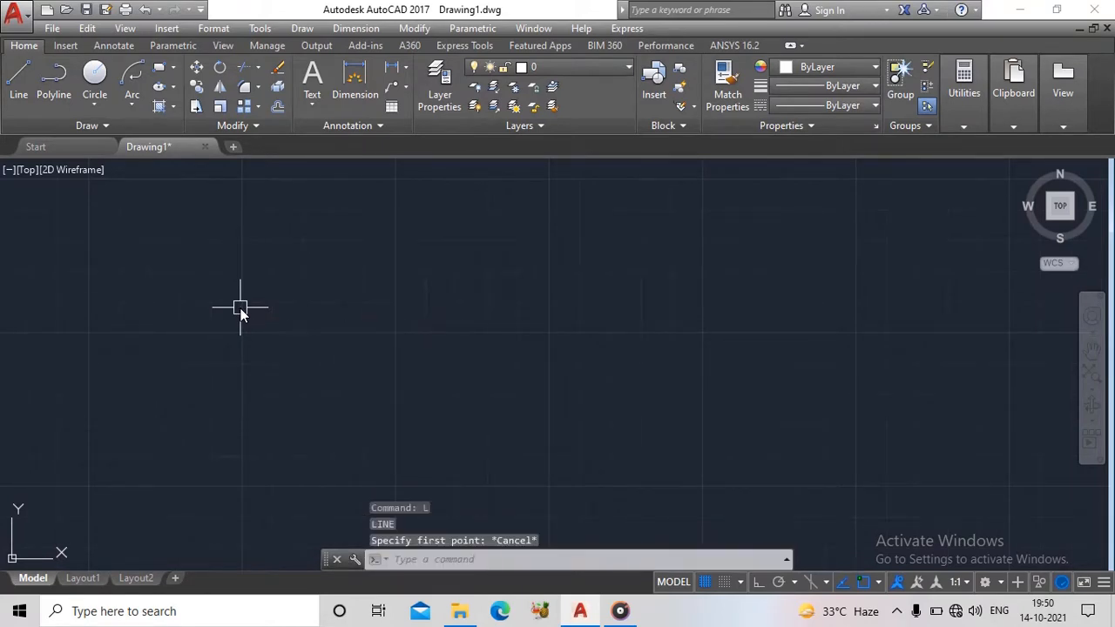
pyautogui.write('pl')
pyautogui.press('Escape')
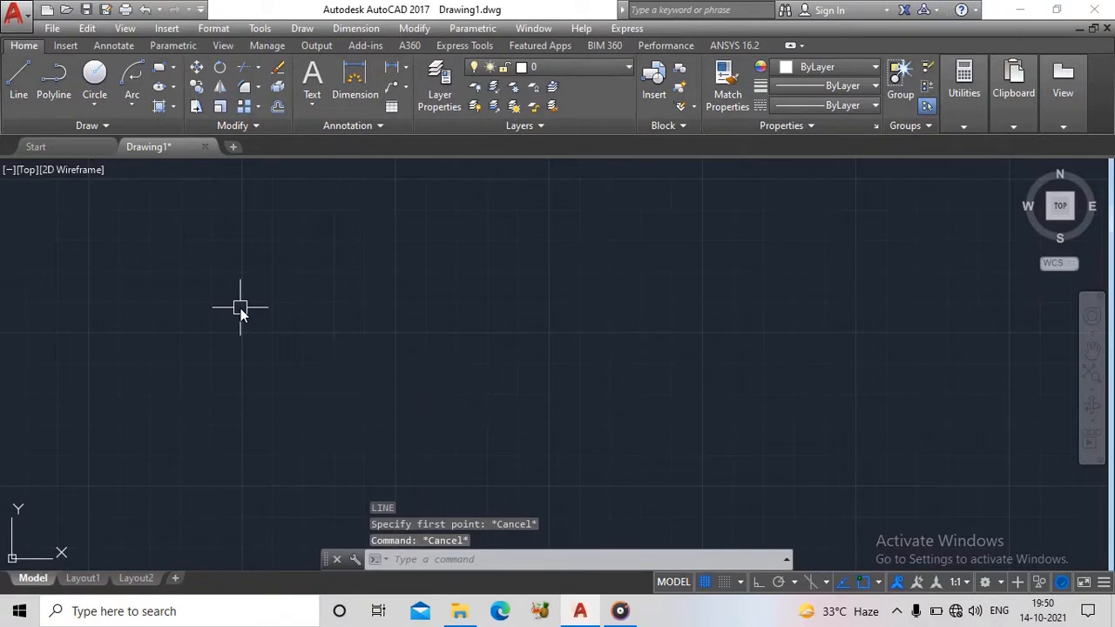
pyautogui.write('c')
pyautogui.press('Return')
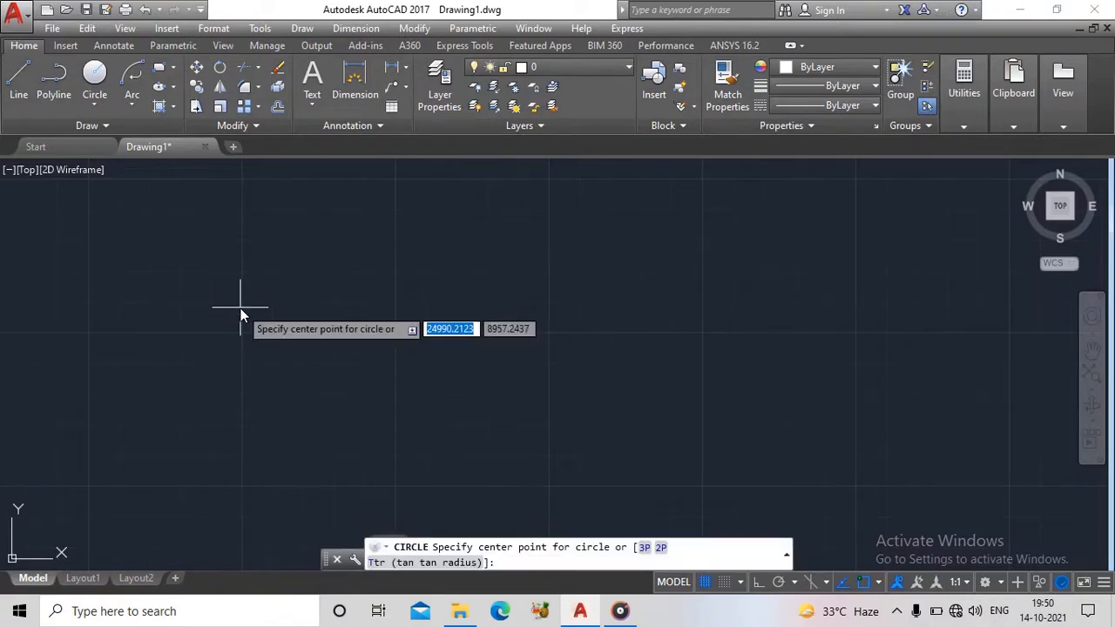
pyautogui.press('Escape')
pyautogui.write('ar')
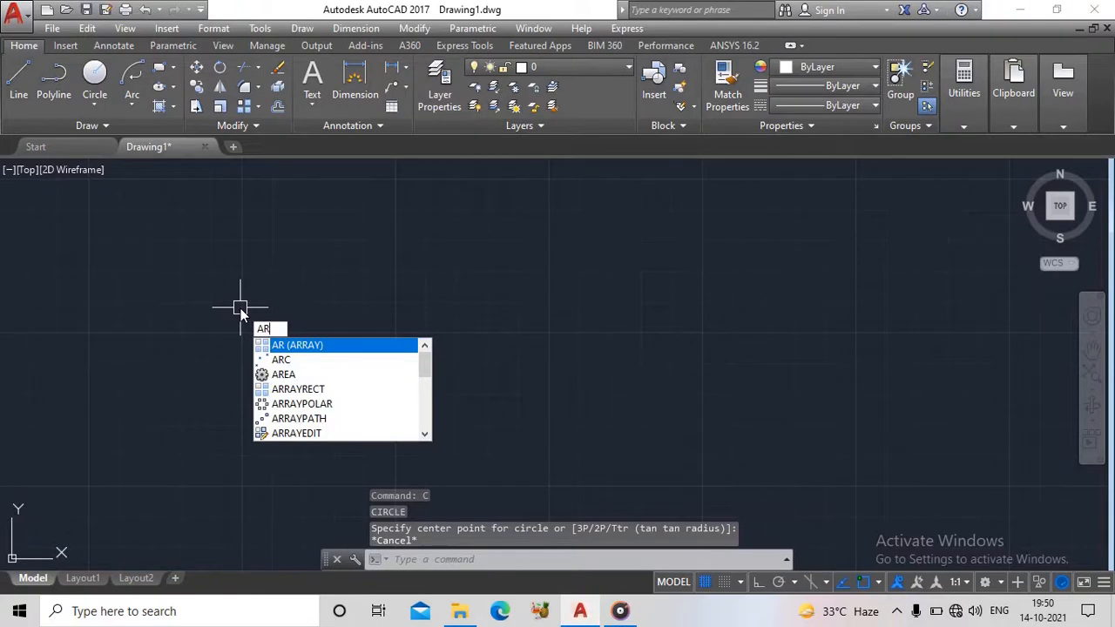
pyautogui.write('c')
pyautogui.press('Return')
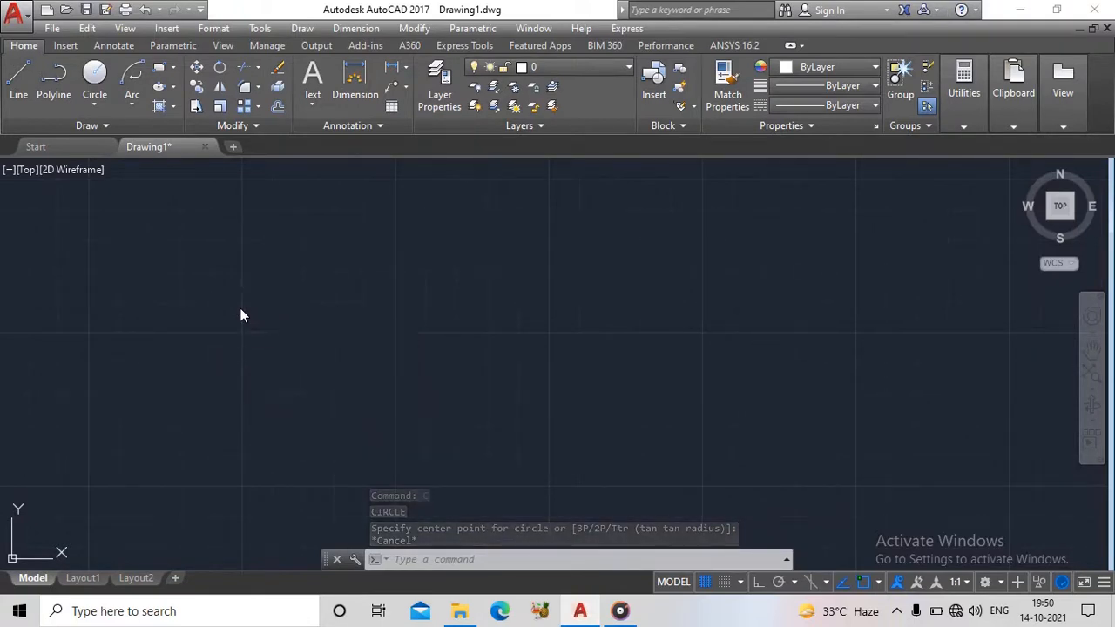
pyautogui.press('Escape')
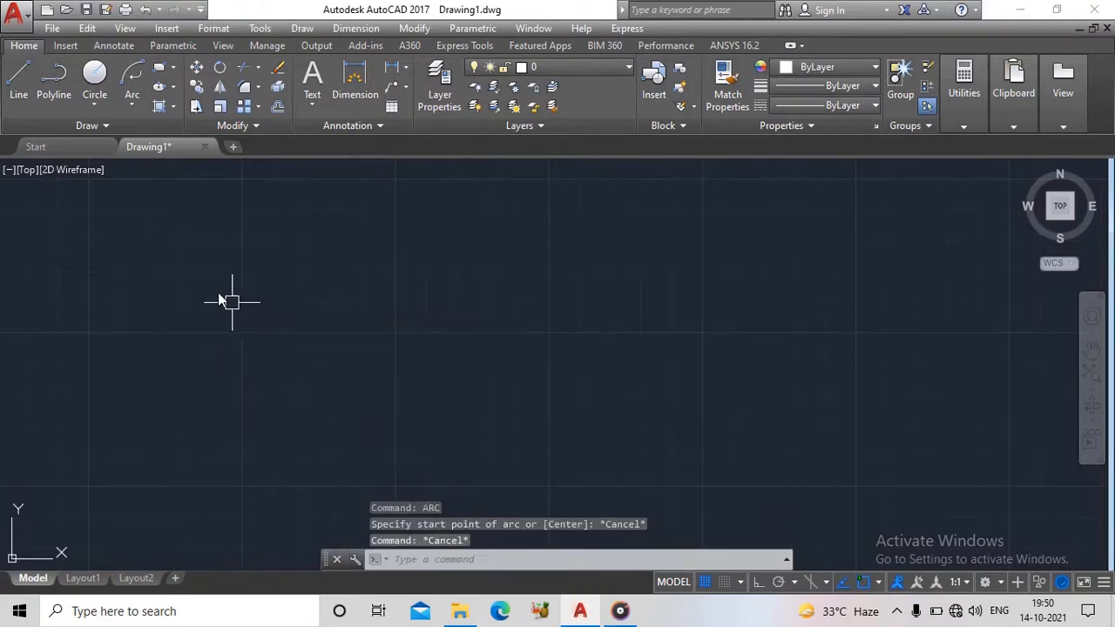
# - Draw a rectangle 200 wide and 100 high from a picked first corner
pyautogui.click(159, 68)
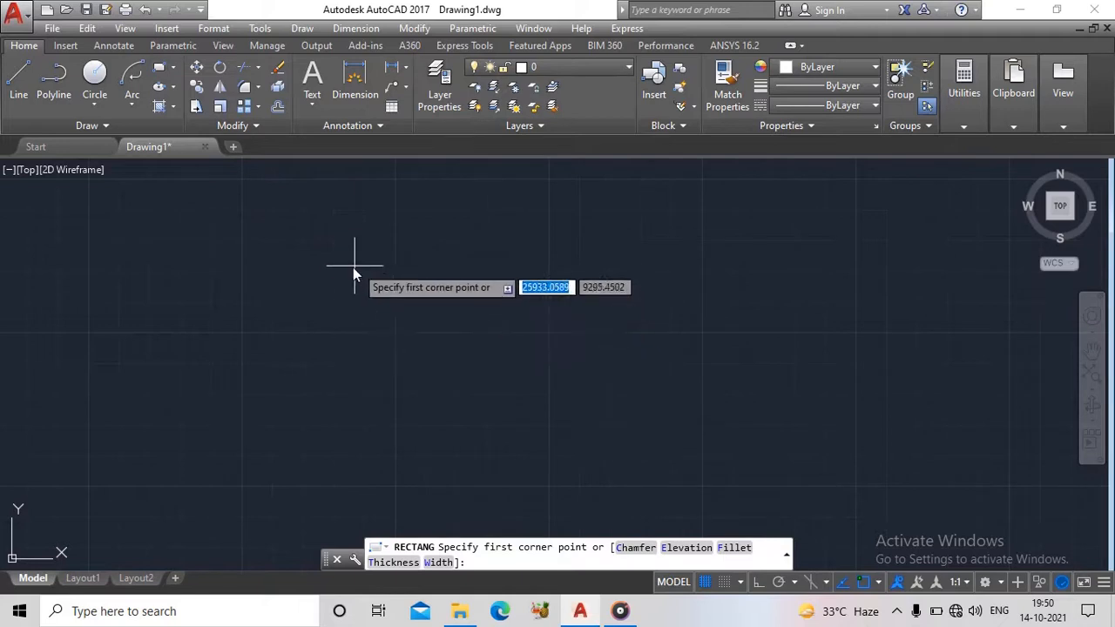
pyautogui.click(281, 253)
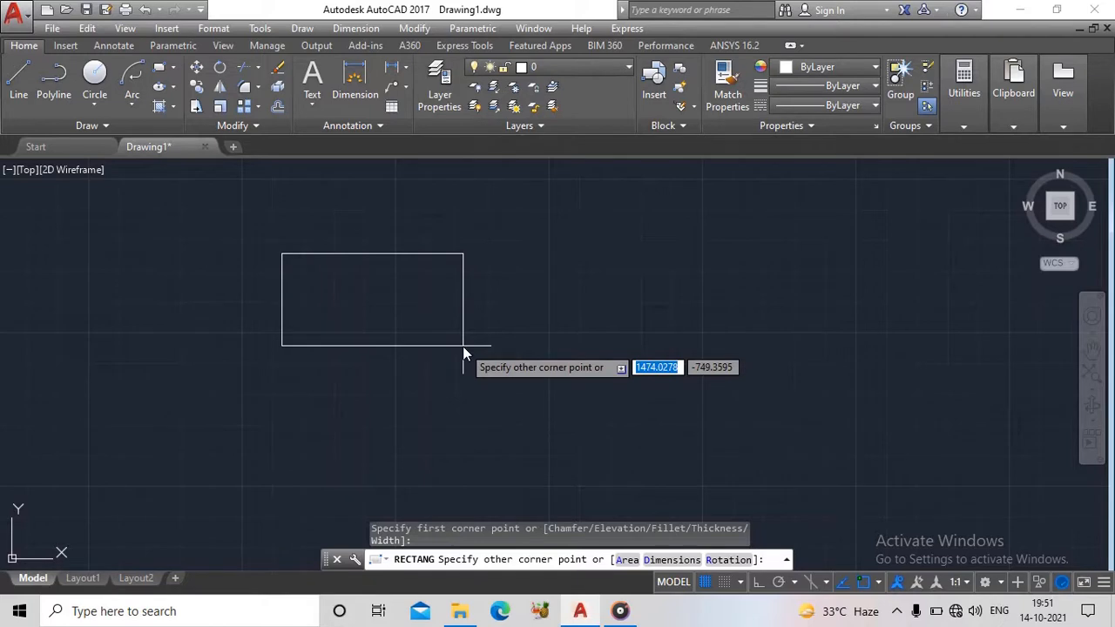
pyautogui.write('200')
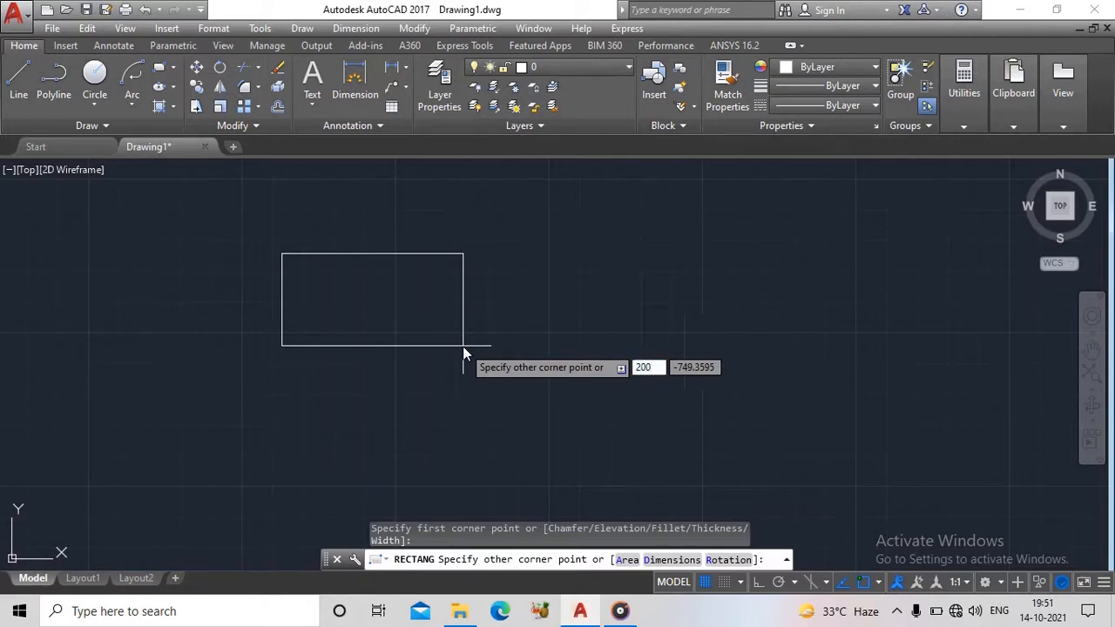
pyautogui.press('Tab')
pyautogui.write('1')
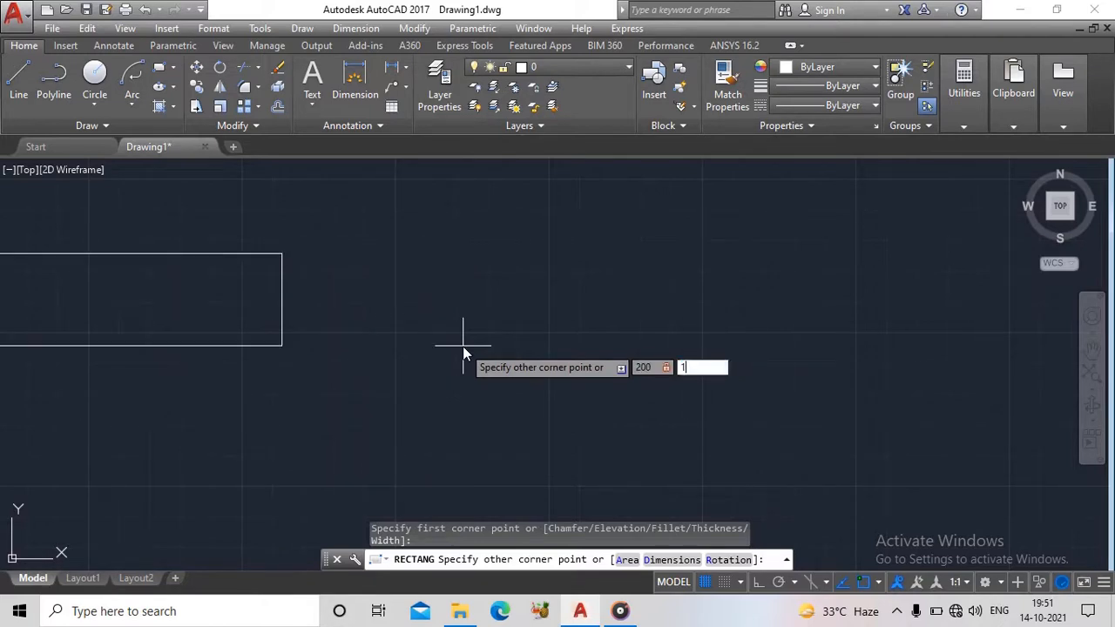
pyautogui.write('00')
pyautogui.press('Return')
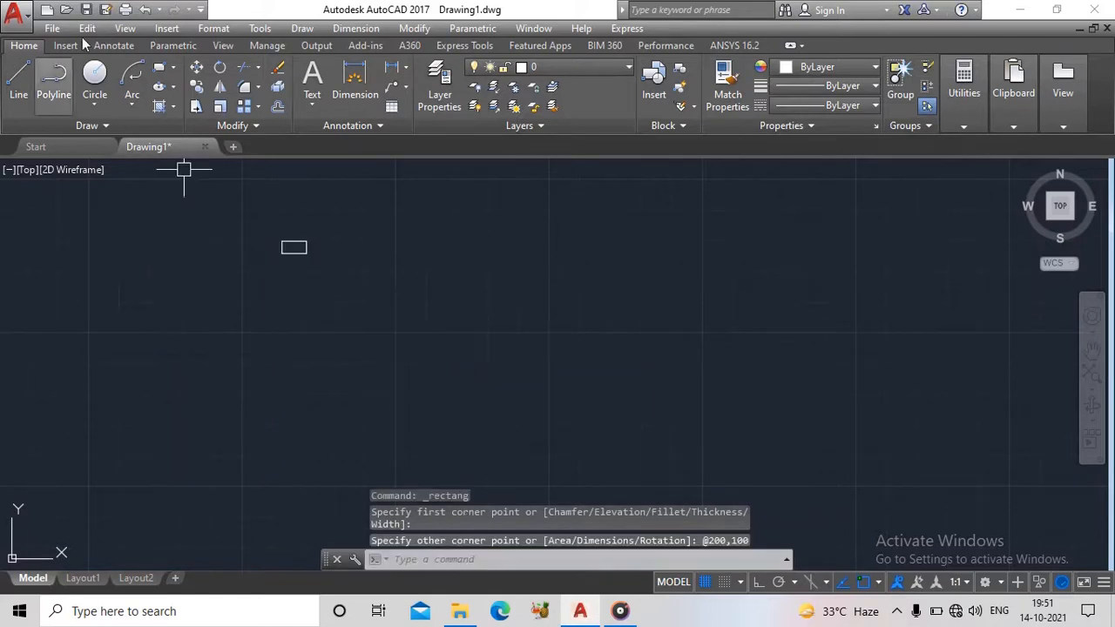
# - Delete the 200 by 100 rectangle
pyautogui.scroll(8, 228, 242)
pyautogui.moveTo(463, 218); pyautogui.dragTo(344, 293, button='middle')
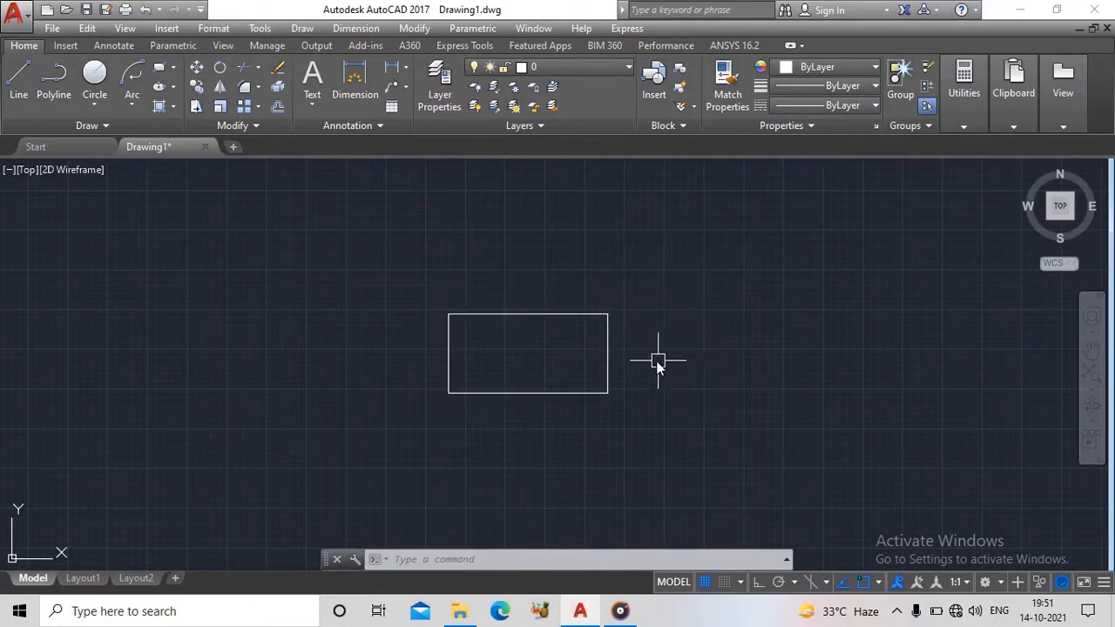
pyautogui.scroll(2, 567, 341)
pyautogui.moveTo(573, 332)
pyautogui.mouseDown(button='middle')
pyautogui.moveTo(388, 294)
pyautogui.moveTo(415, 308)
pyautogui.mouseUp(button='middle')
pyautogui.scroll(-2, 375, 292)
pyautogui.click(546, 234)
pyautogui.click(259, 401)
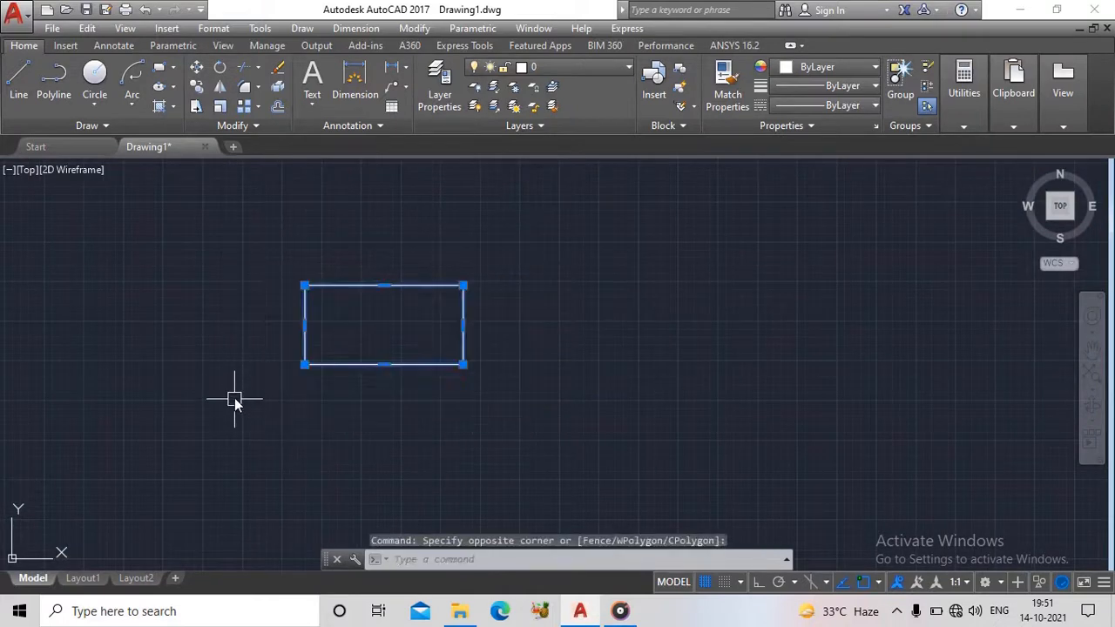
pyautogui.press('Delete')
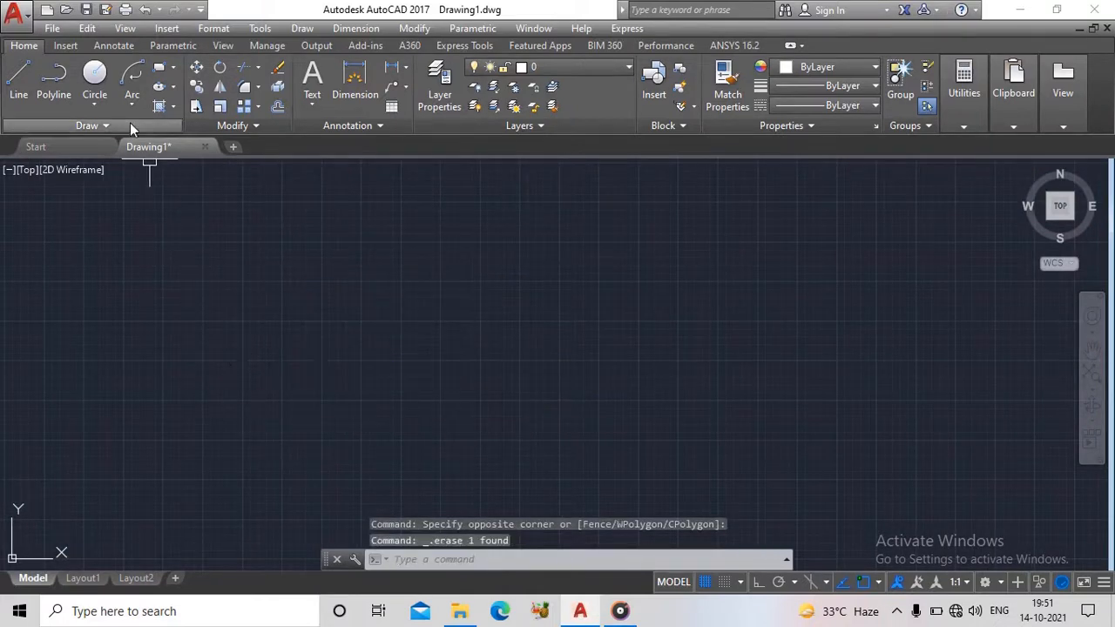
# - Draw a five-sided polygon around a picked centre, inscribed in a circle of radius 150
pyautogui.click(173, 68)
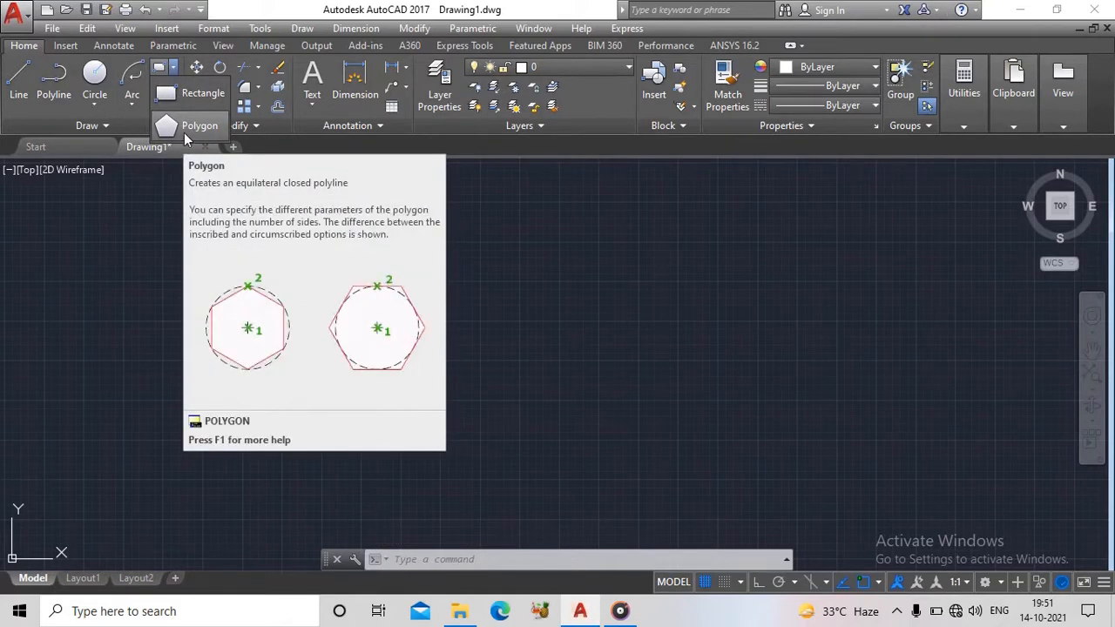
pyautogui.click(185, 131)
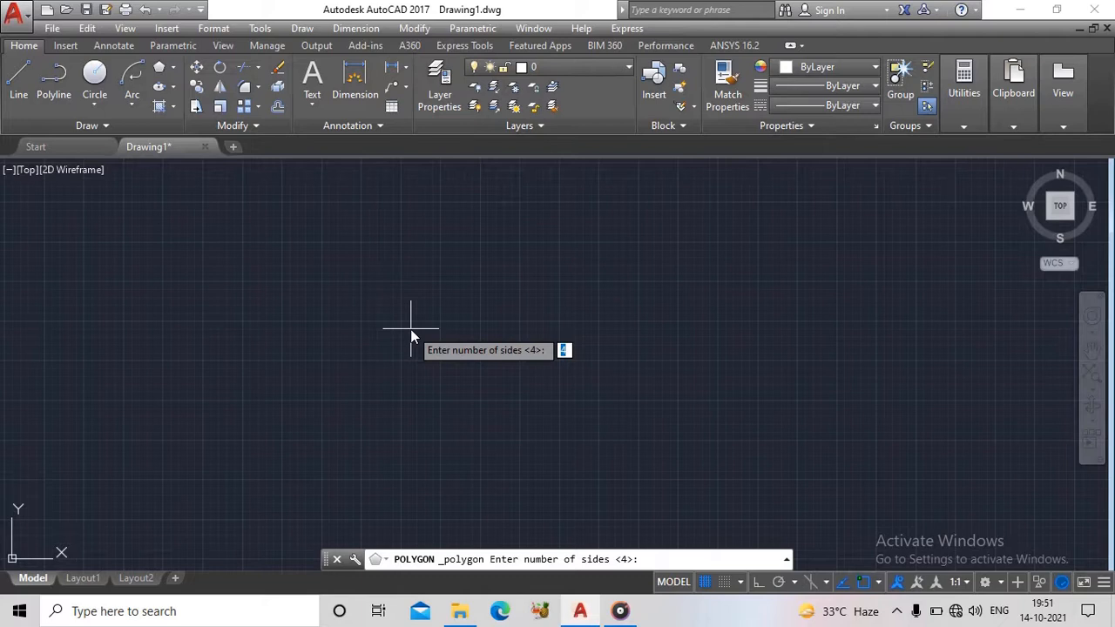
pyautogui.write('5')
pyautogui.press('Return')
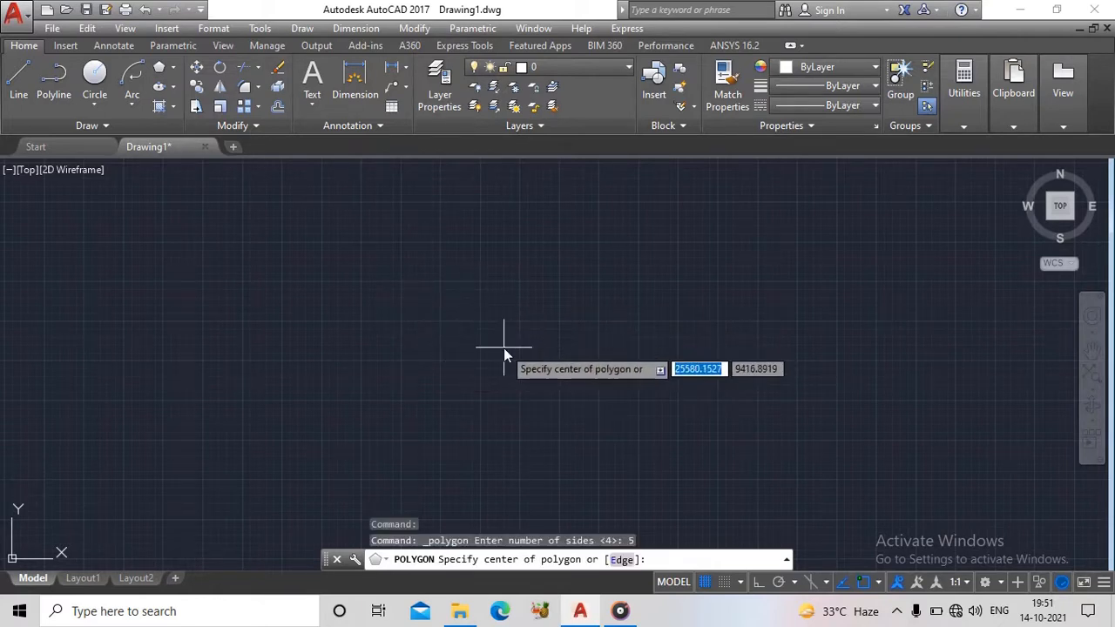
pyautogui.click(474, 353)
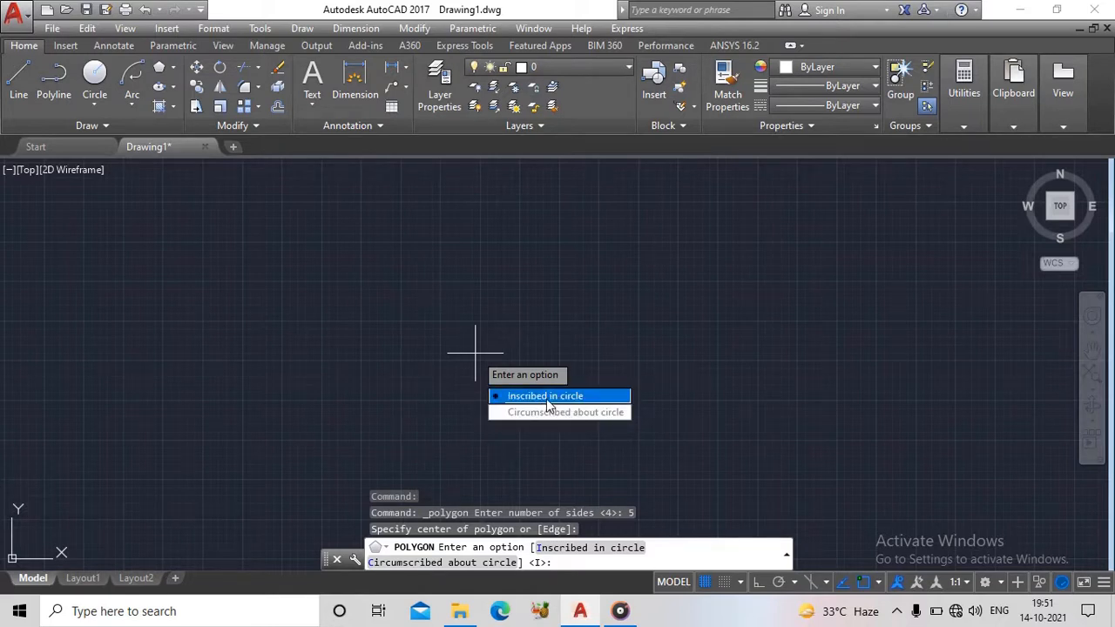
pyautogui.click(547, 403)
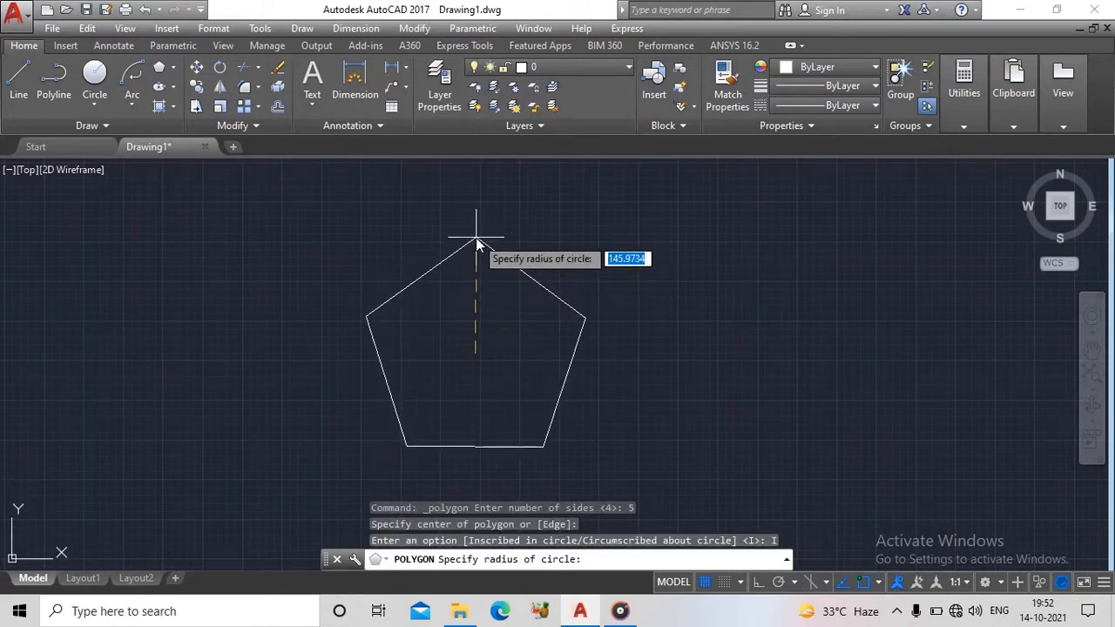
pyautogui.write('150')
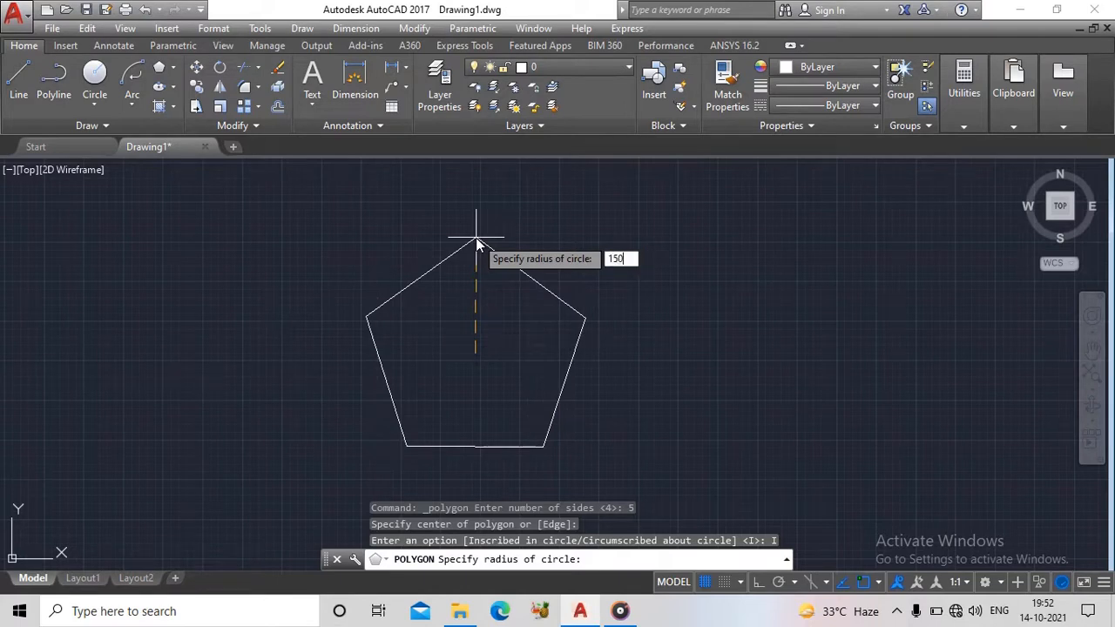
pyautogui.press('Return')
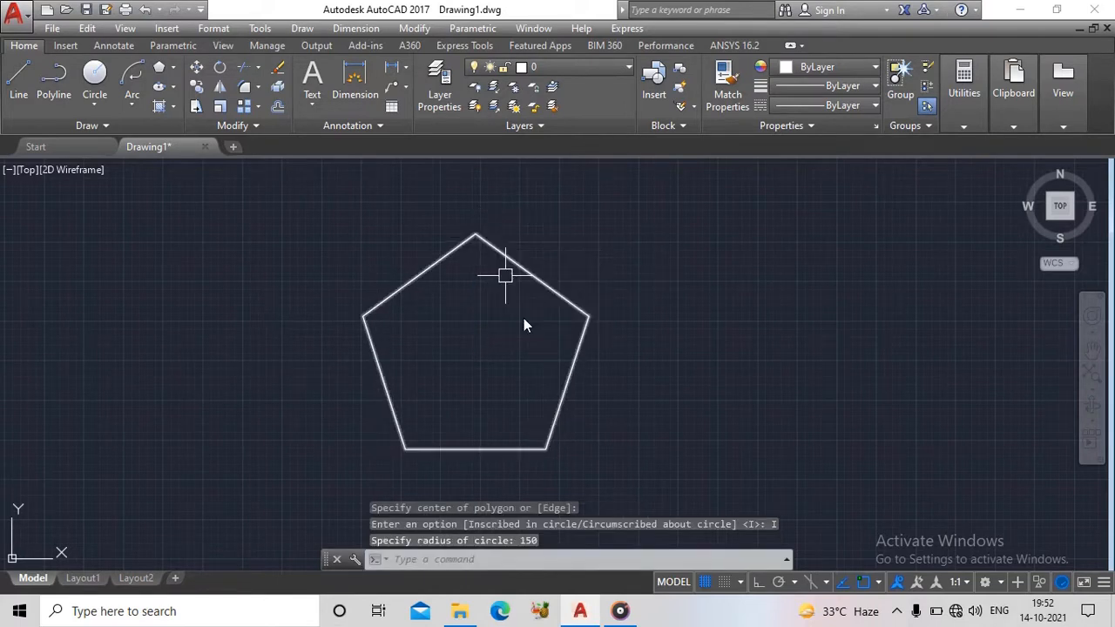
# - Delete the five-sided polygon from the drawing
pyautogui.scroll(-4, 521, 367)
pyautogui.scroll(-2, 527, 362)
pyautogui.scroll(6, 527, 360)
pyautogui.scroll(-2, 527, 360)
pyautogui.moveTo(527, 360); pyautogui.dragTo(462, 316, button='middle')
pyautogui.click(558, 245)
pyautogui.click(308, 401)
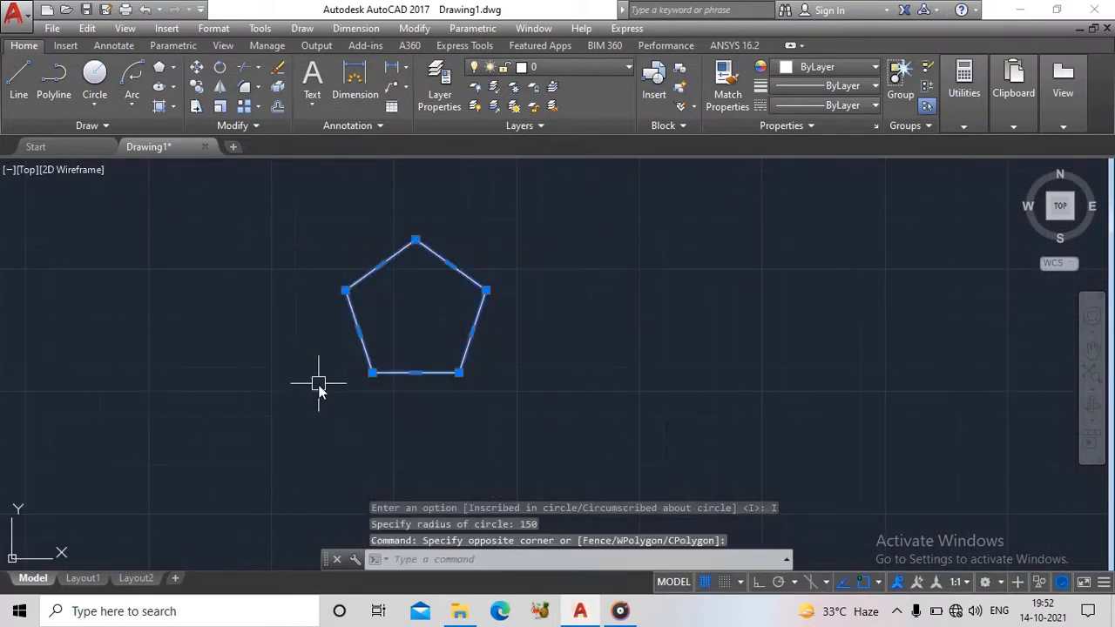
pyautogui.press('Delete')
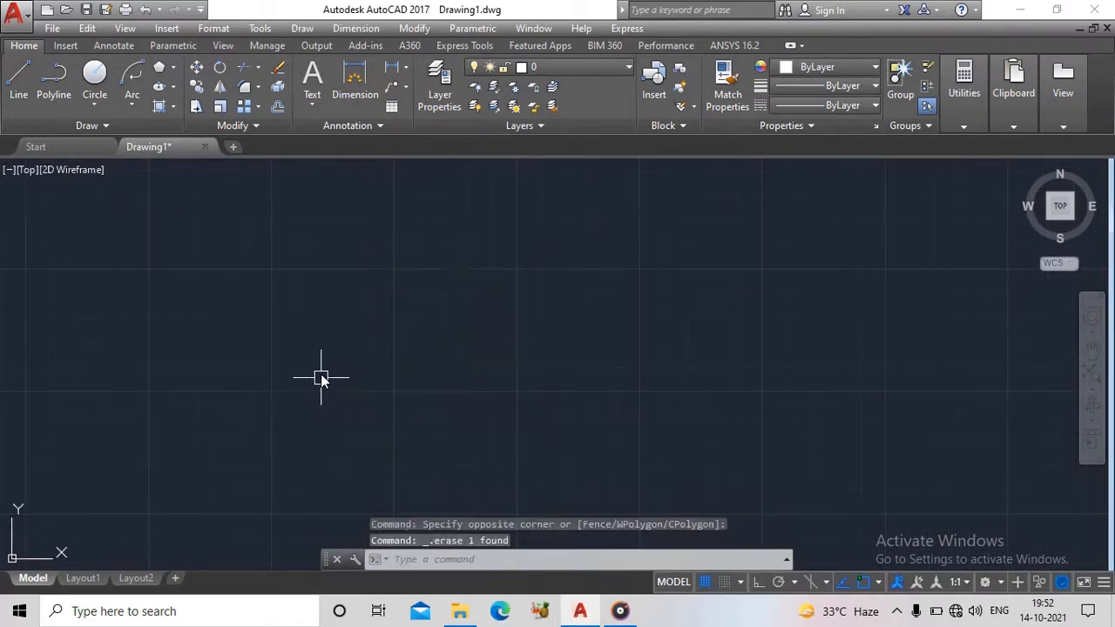
# - Draw a six-sided polygon around a picked centre, circumscribed about a circle of radius 200
pyautogui.click(155, 73)
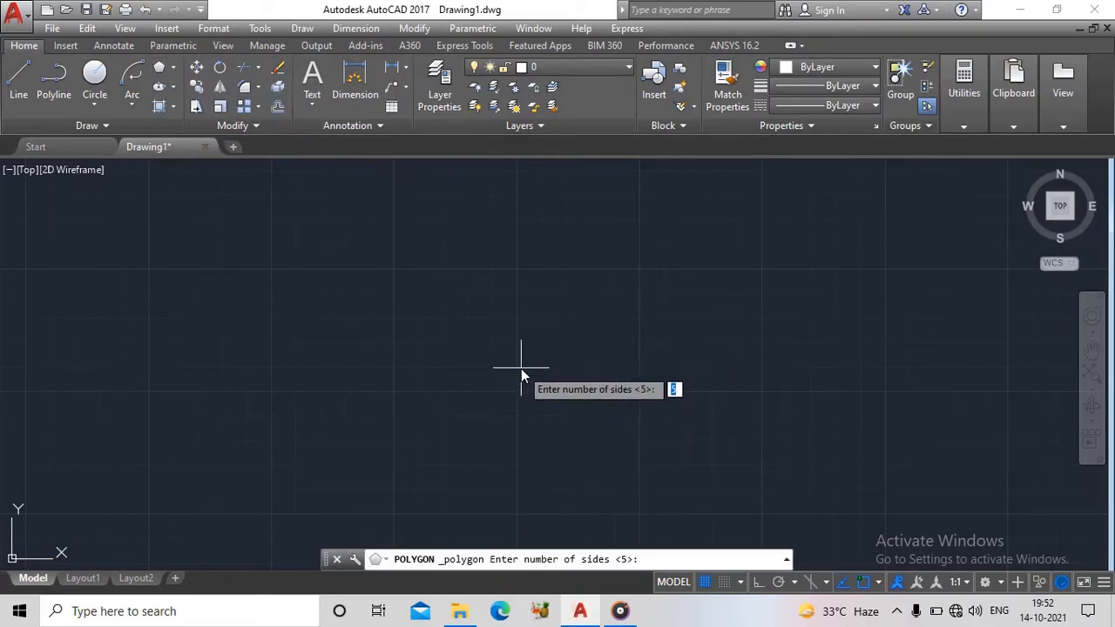
pyautogui.write('6')
pyautogui.press('Return')
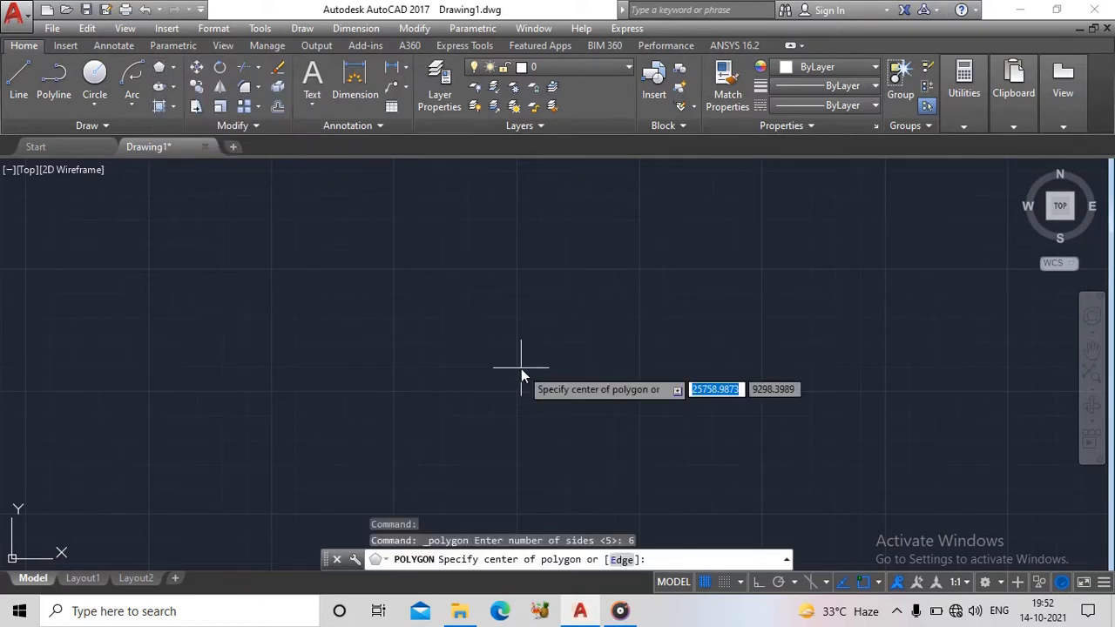
pyautogui.click(521, 368)
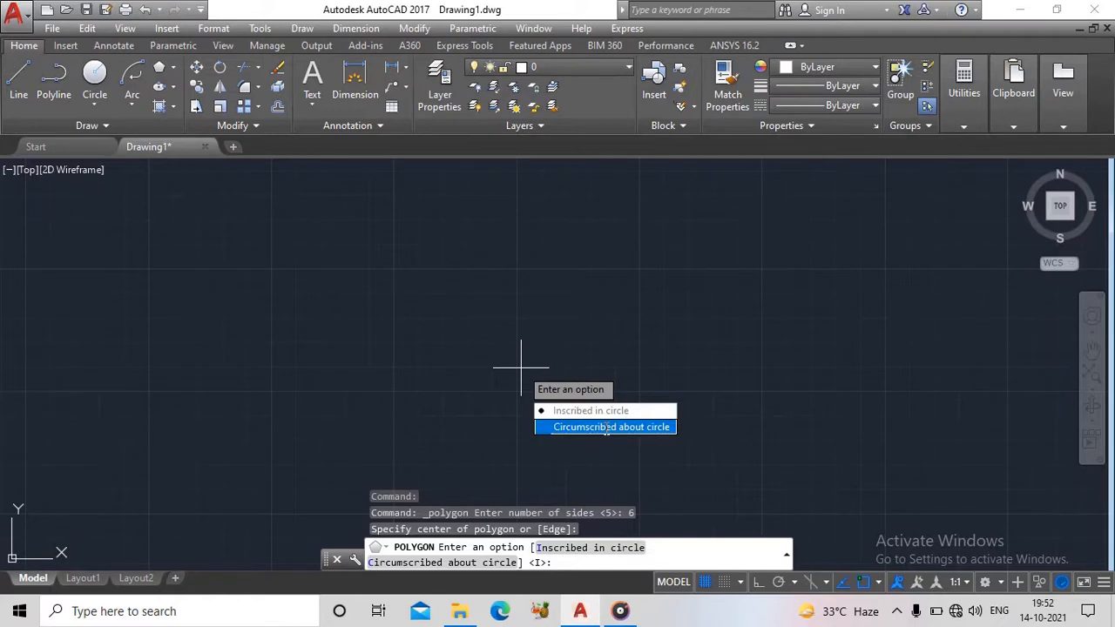
pyautogui.click(607, 427)
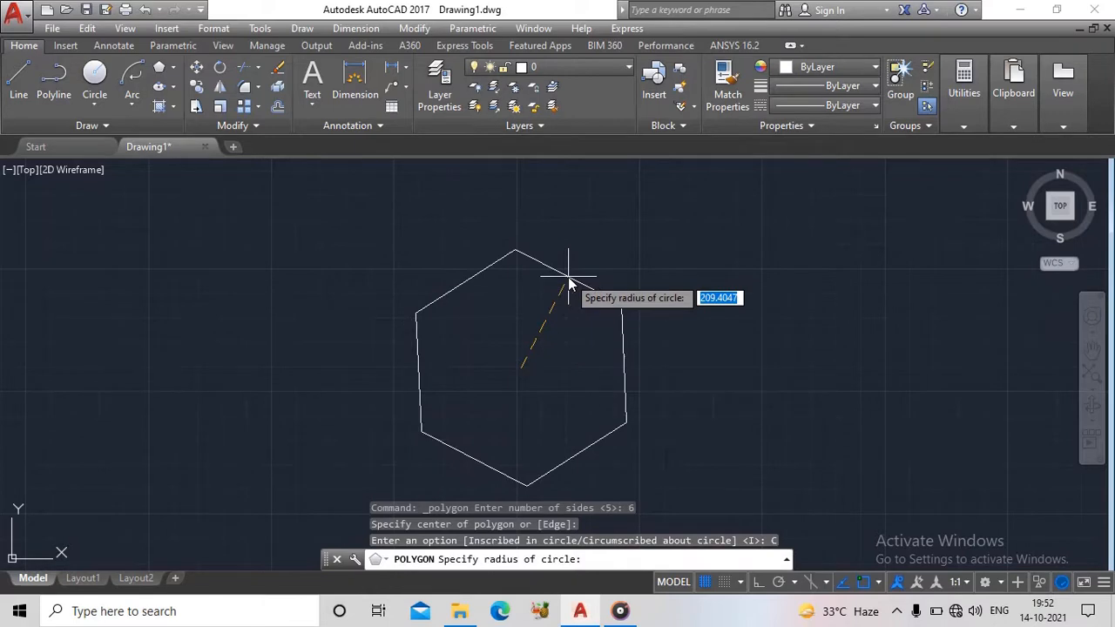
pyautogui.write('200')
pyautogui.press('Return')
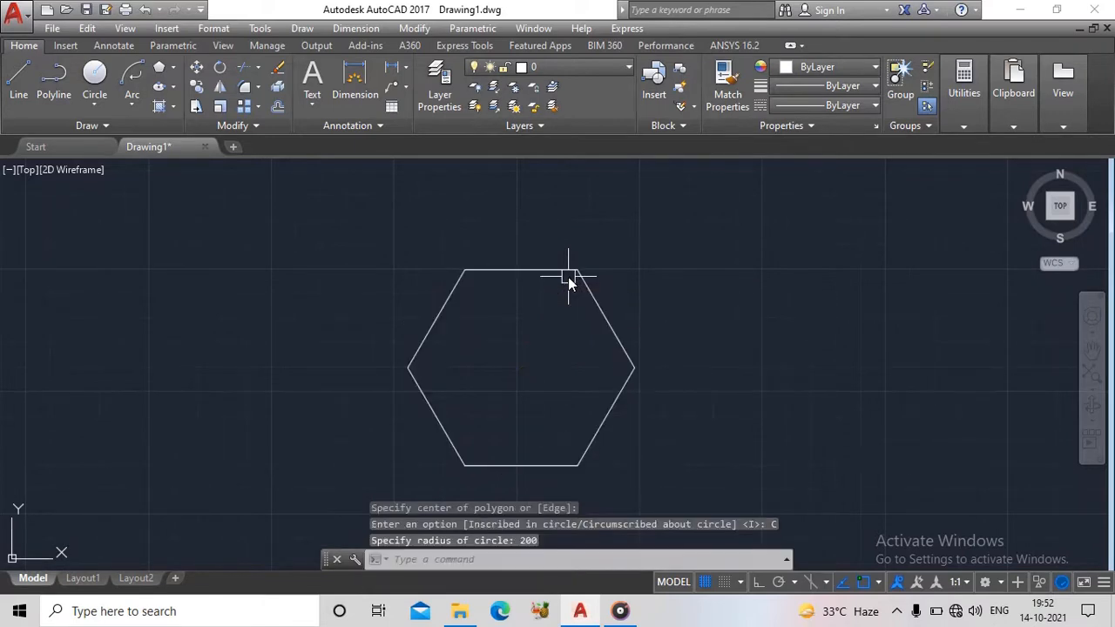
# - Delete the six-sided polygon from the drawing
pyautogui.scroll(-4, 579, 292)
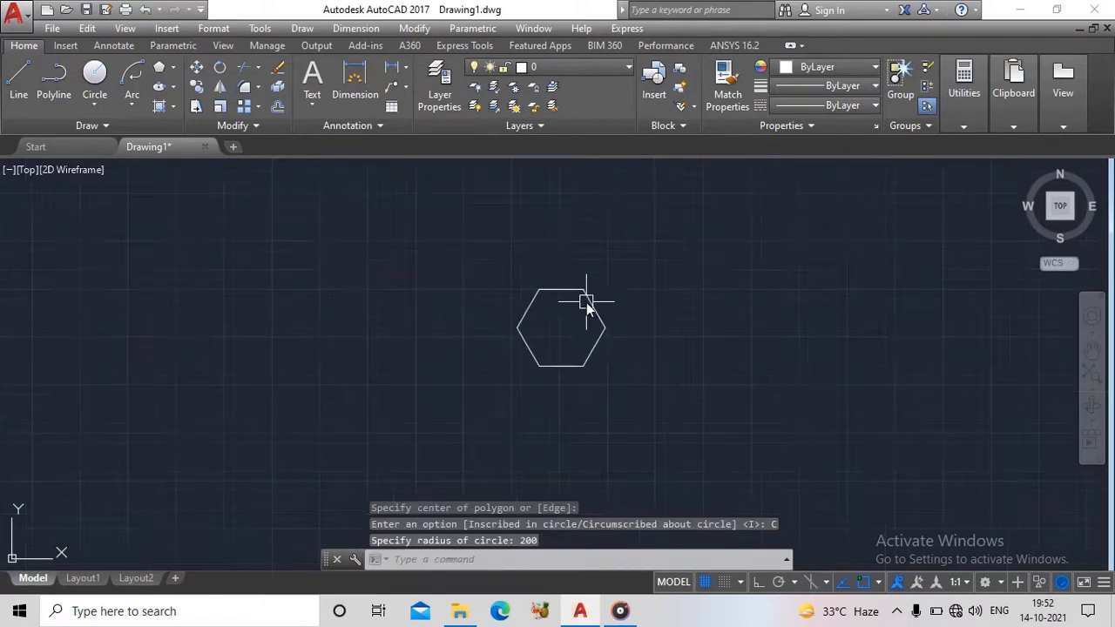
pyautogui.moveTo(586, 302); pyautogui.dragTo(395, 257, button='middle')
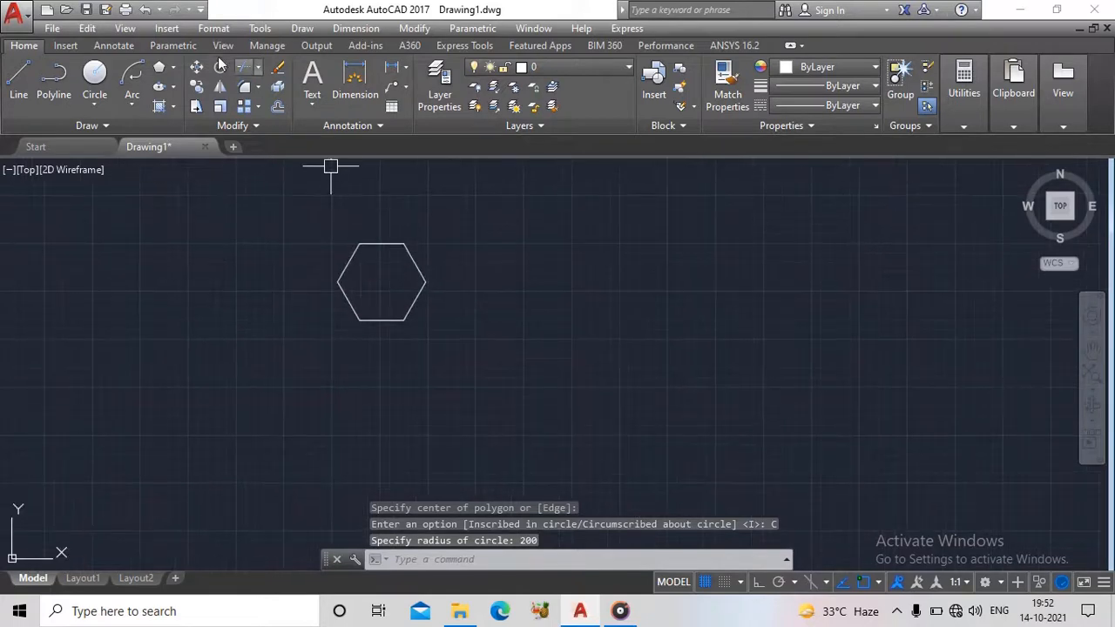
pyautogui.click(173, 67)
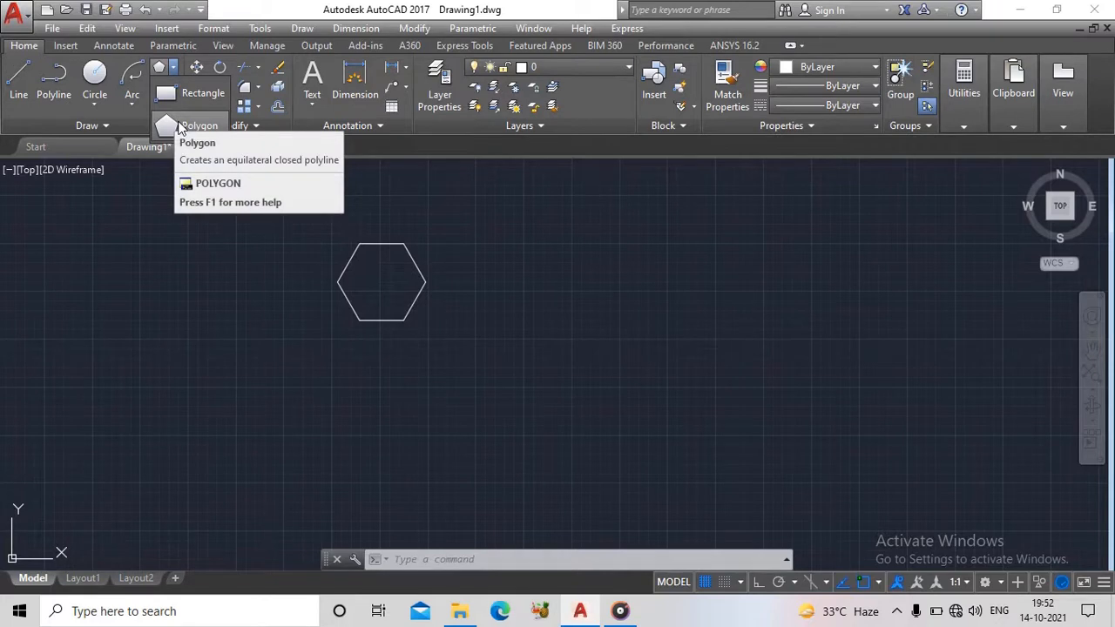
pyautogui.click(418, 278)
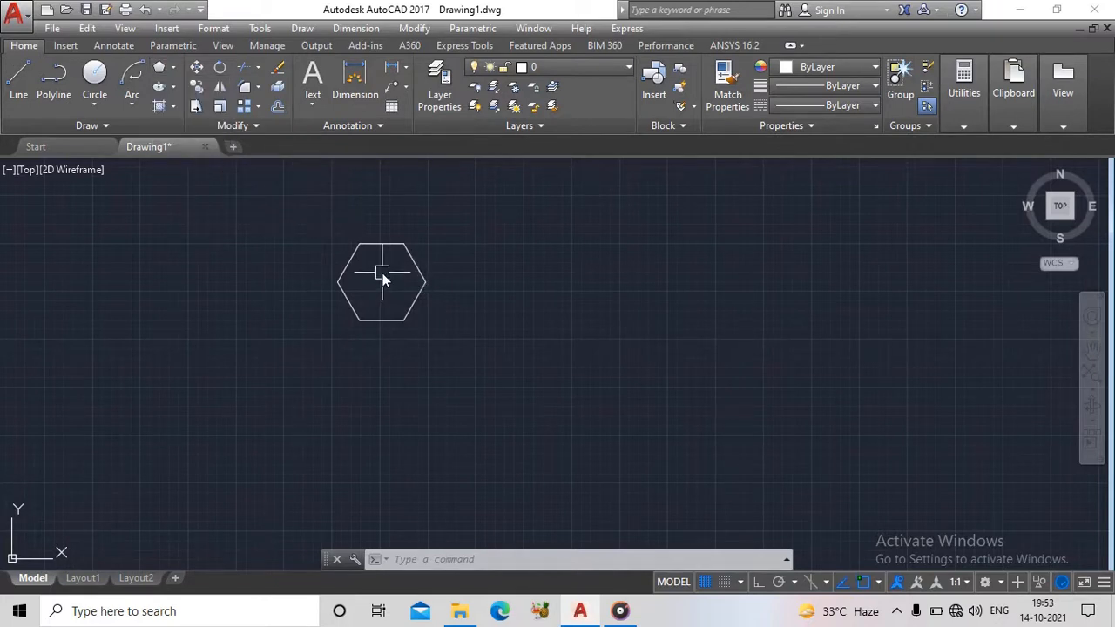
pyautogui.moveTo(388, 271); pyautogui.dragTo(397, 330, button='middle')
pyautogui.scroll(2, 416, 300)
pyautogui.click(460, 282)
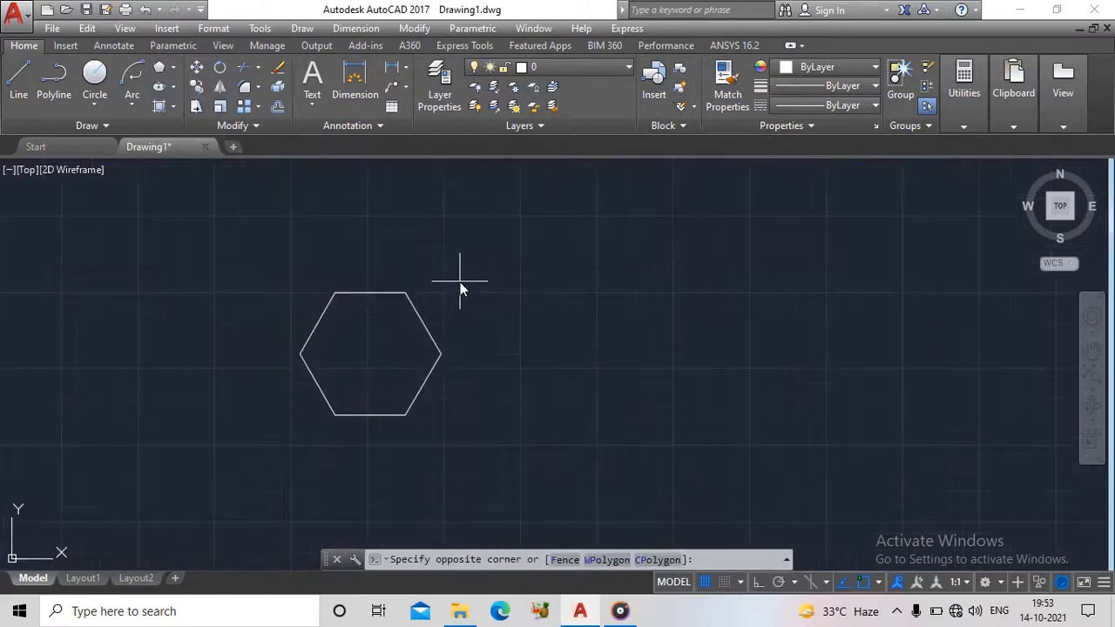
pyautogui.click(408, 377)
pyautogui.press('Delete')
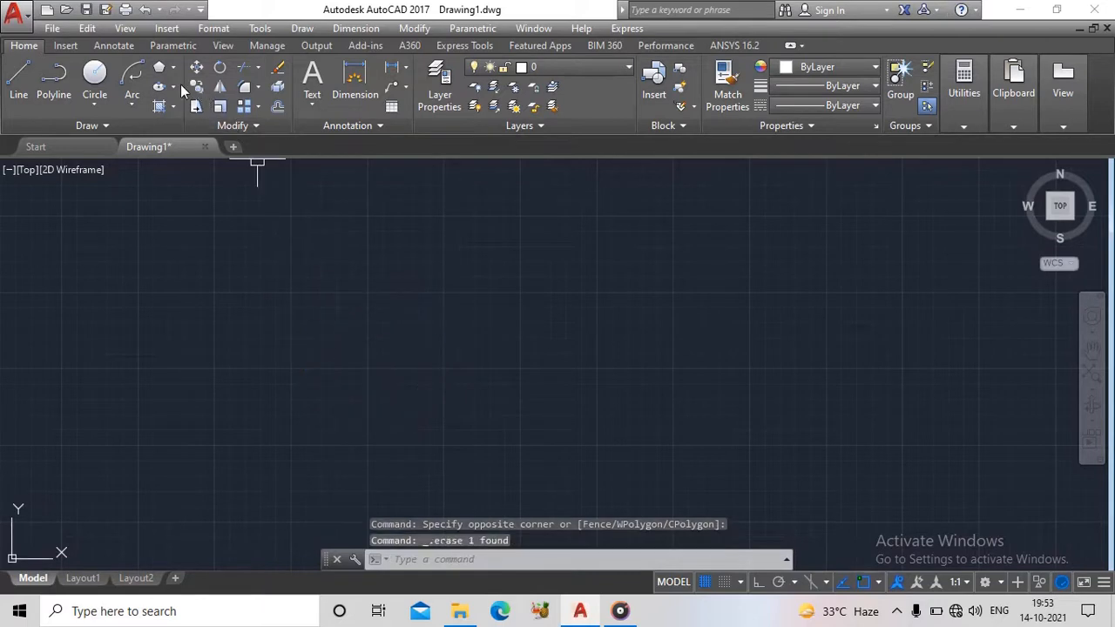
pyautogui.click(175, 86)
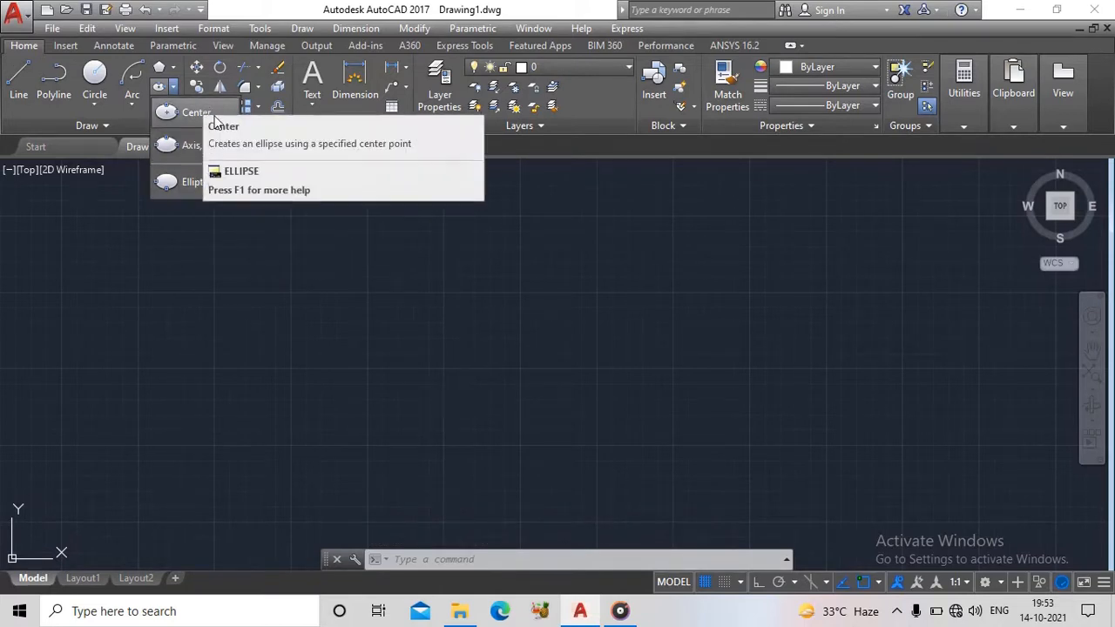
pyautogui.click(203, 111)
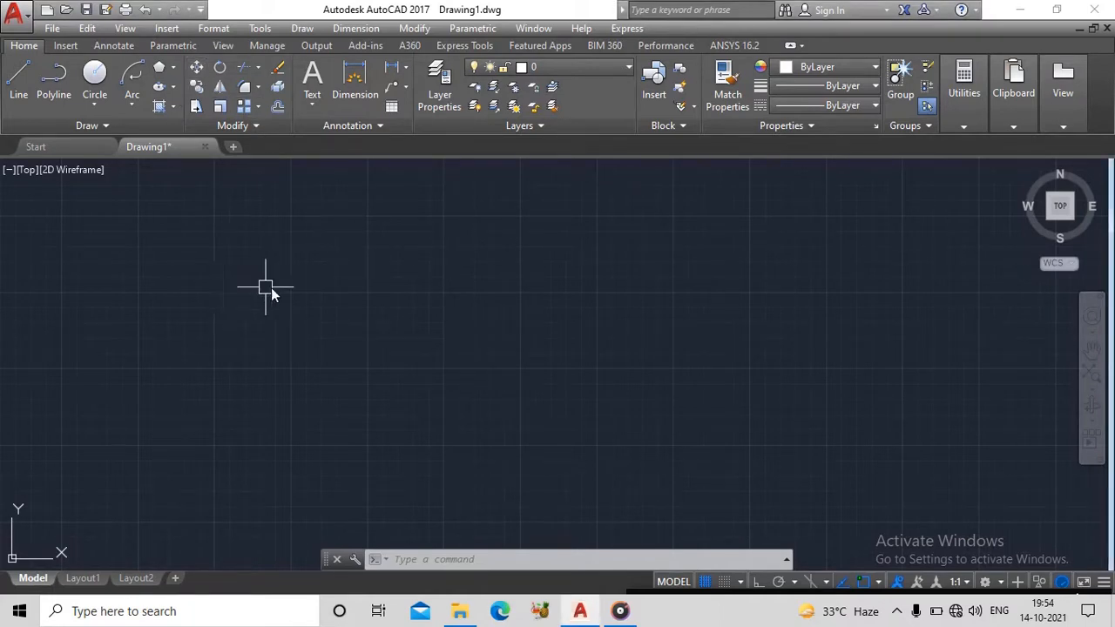
pyautogui.write('el')
pyautogui.press('Return')
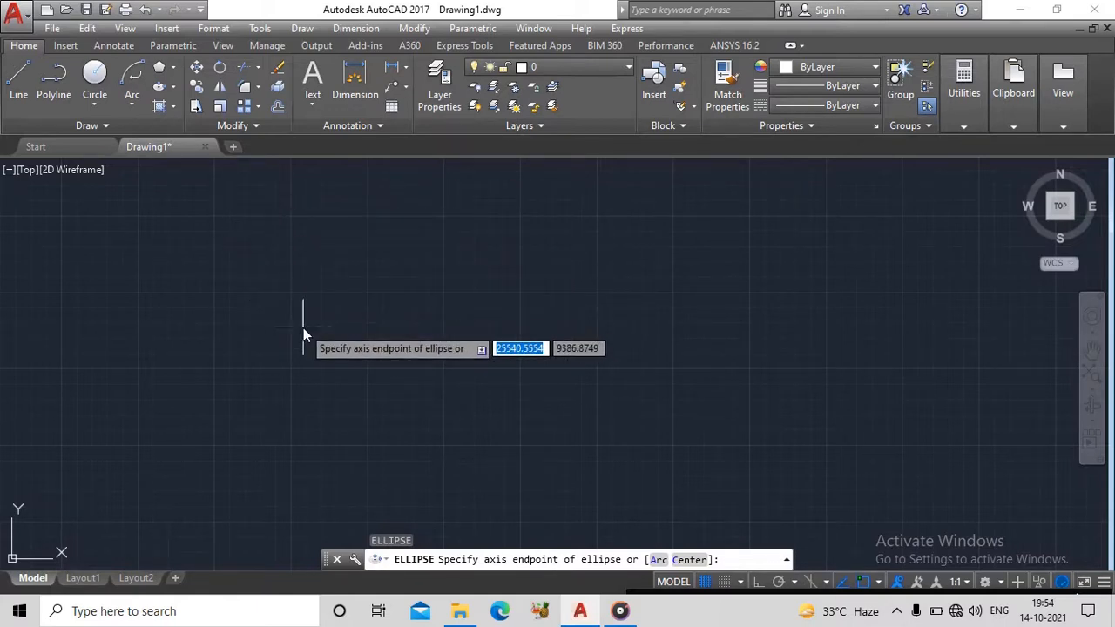
pyautogui.press('Escape')
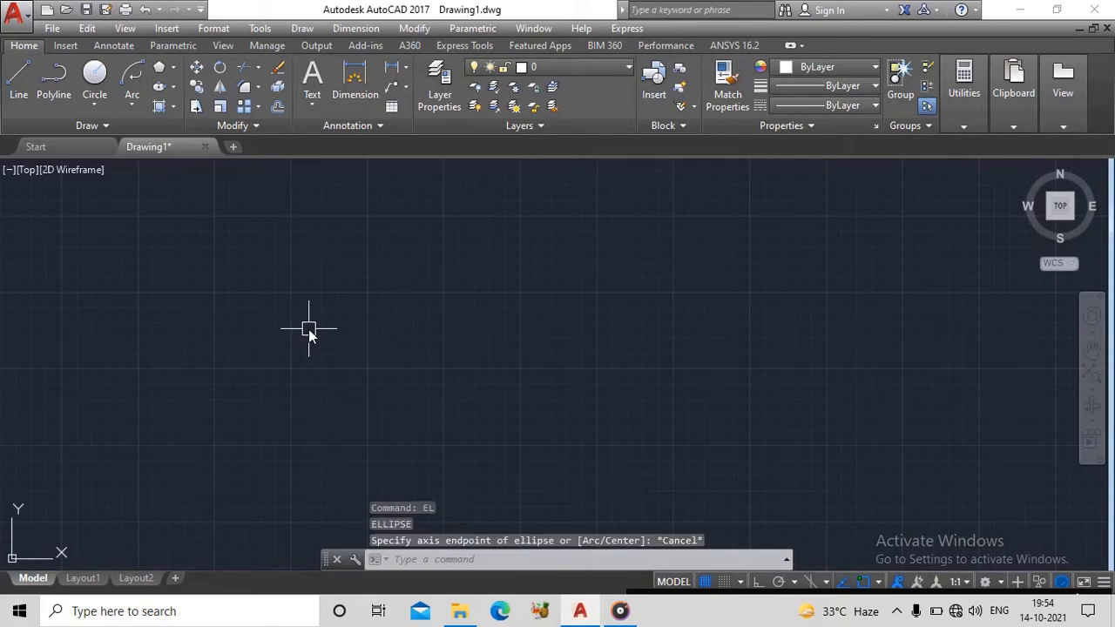
pyautogui.click(174, 86)
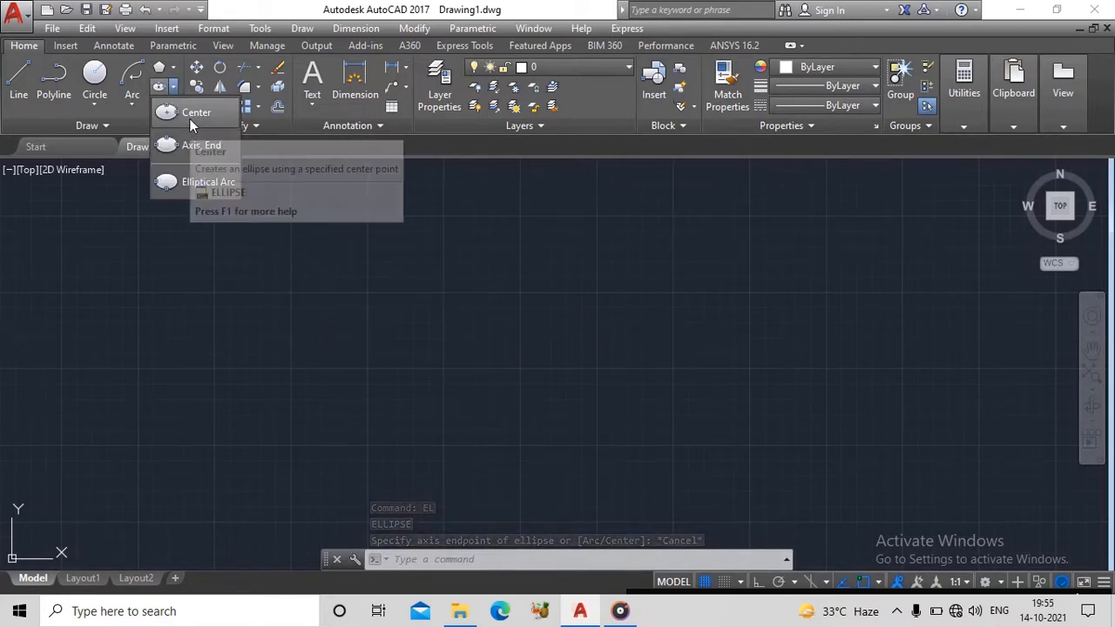
pyautogui.click(190, 120)
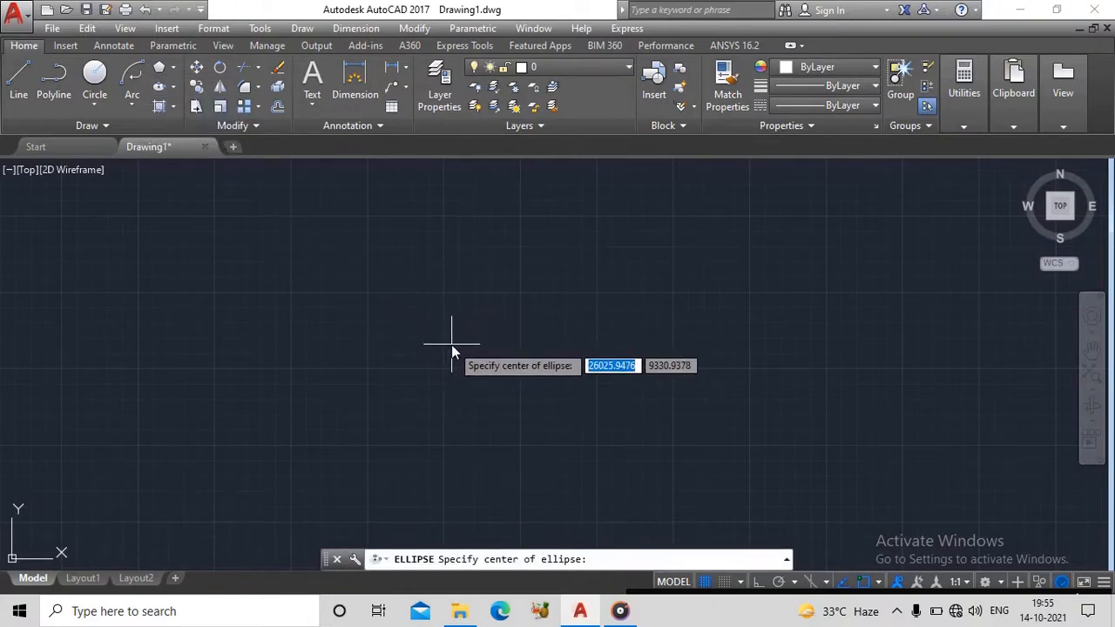
pyautogui.press('Escape')
# - Draw a horizontal line about 930 long in the empty drawing area, with Ortho mode turned on
pyautogui.write('l')
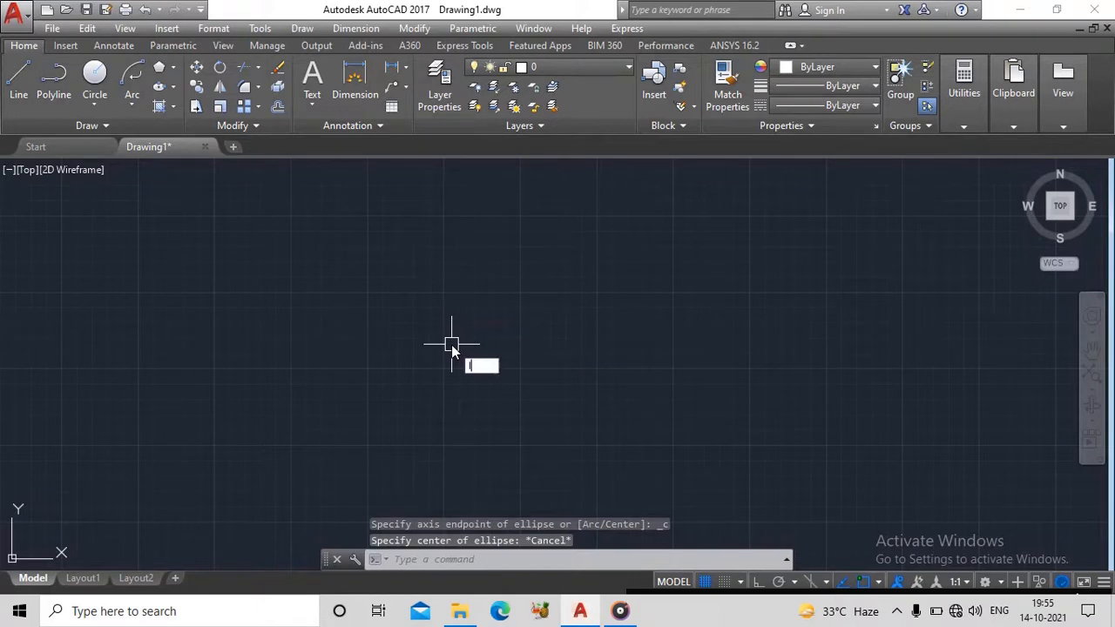
pyautogui.press('Return')
pyautogui.click(434, 349)
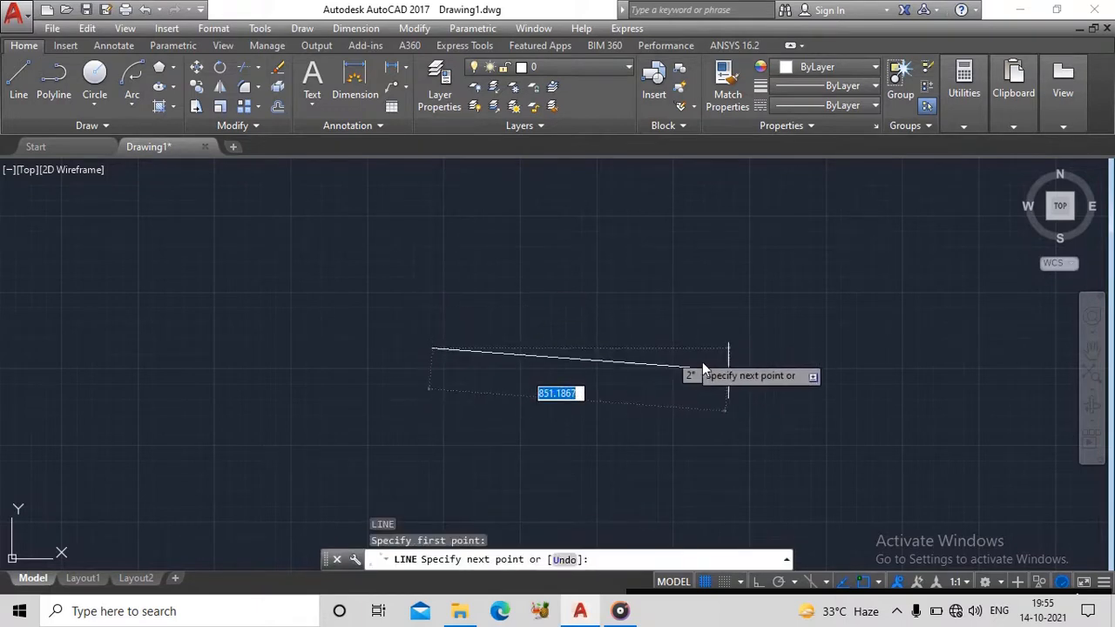
pyautogui.click(759, 580)
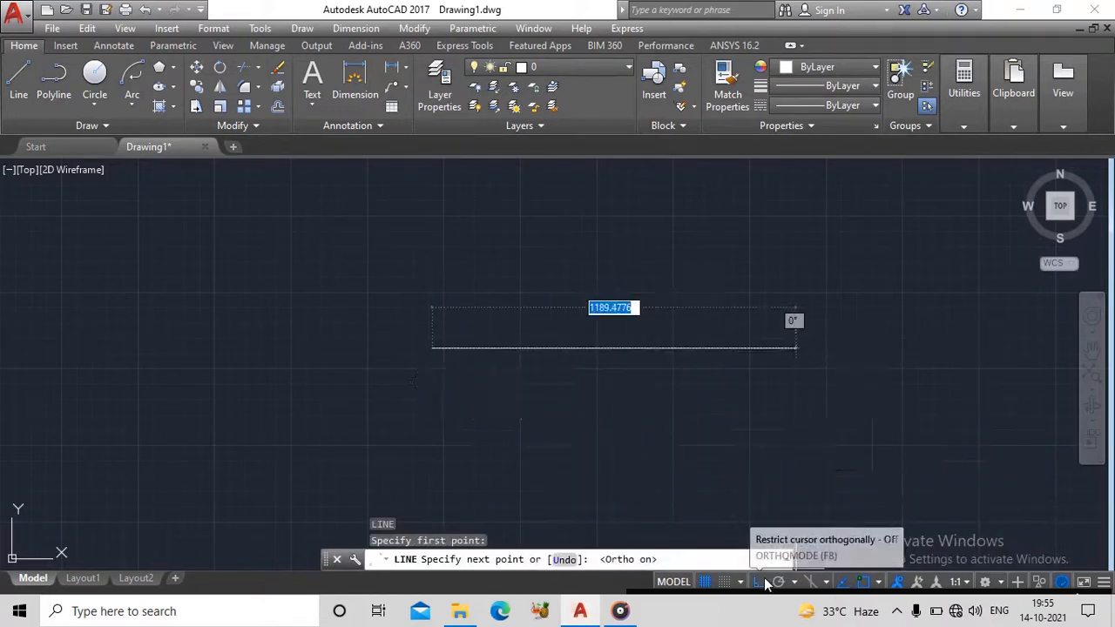
pyautogui.click(717, 331)
pyautogui.press('Escape')
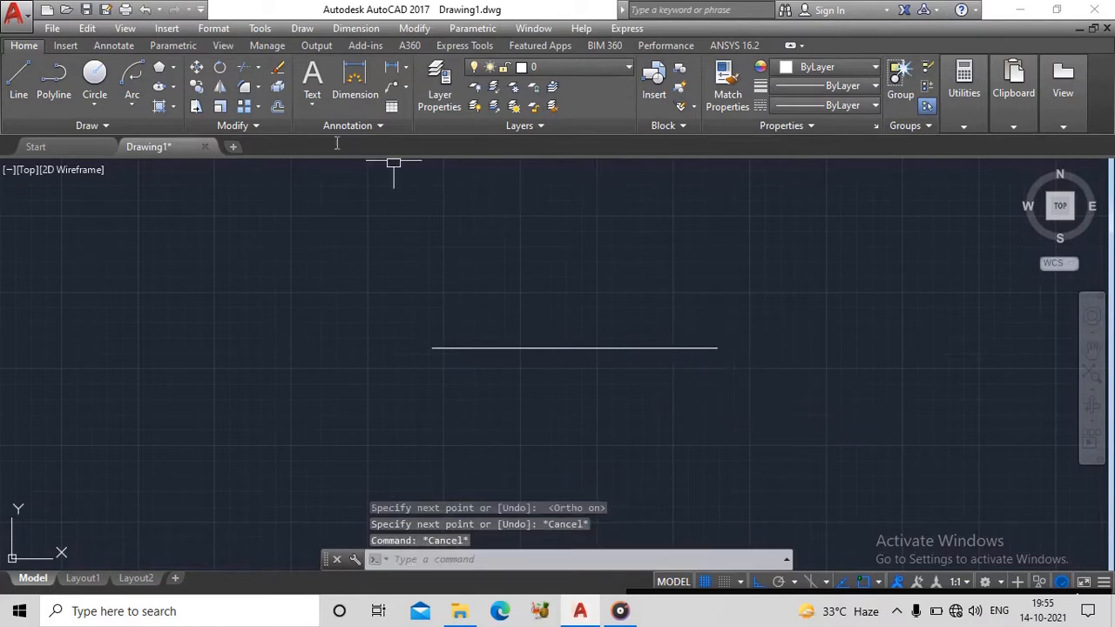
# - Draw a centre-based ellipse from the line's midpoint, with its axis ending at the line's right endpoint and a distance of 200 to the other axis
pyautogui.click(171, 88)
pyautogui.click(197, 121)
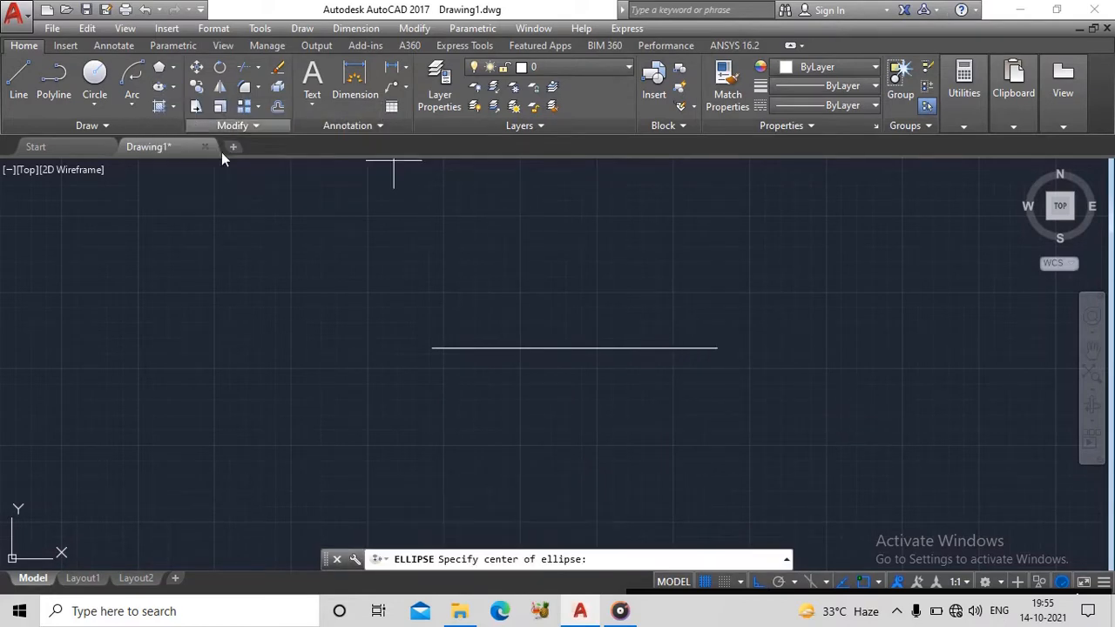
pyautogui.click(574, 348)
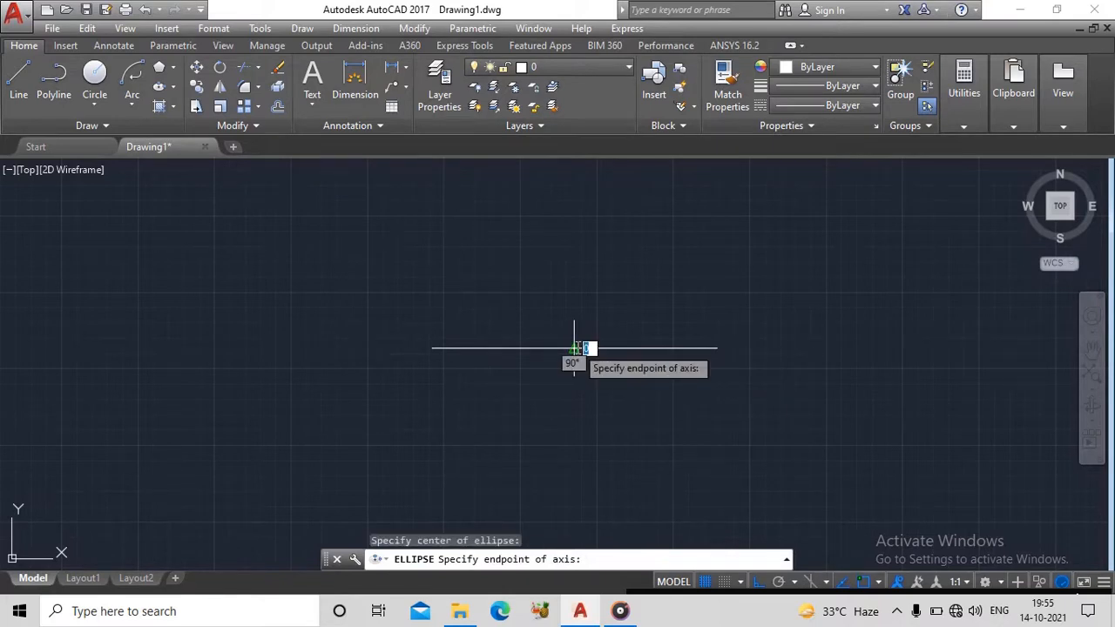
pyautogui.click(718, 348)
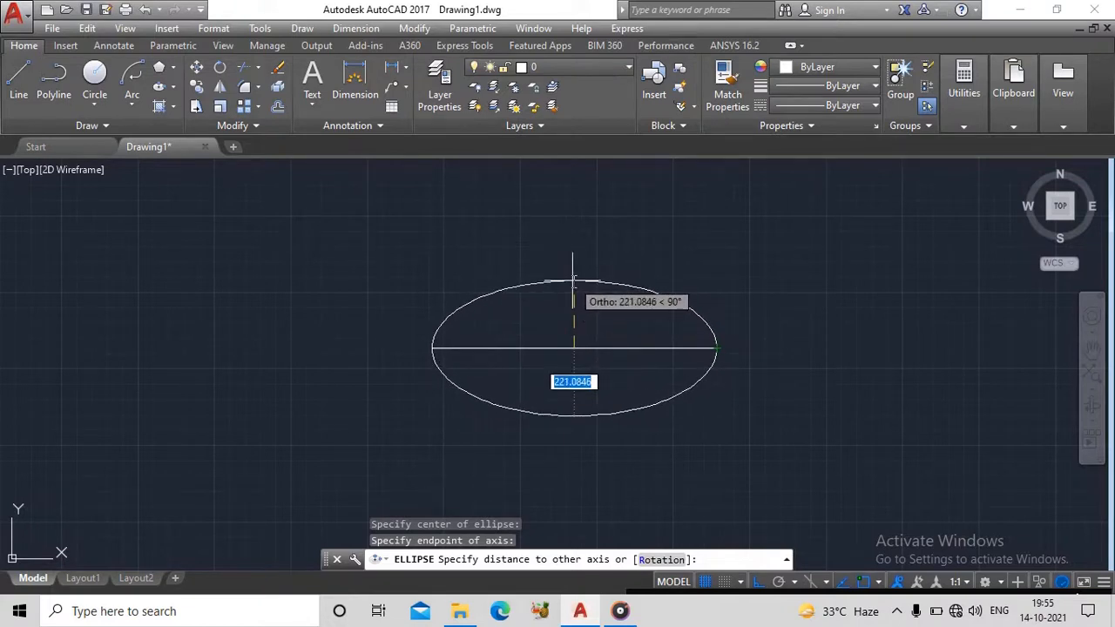
pyautogui.write('200')
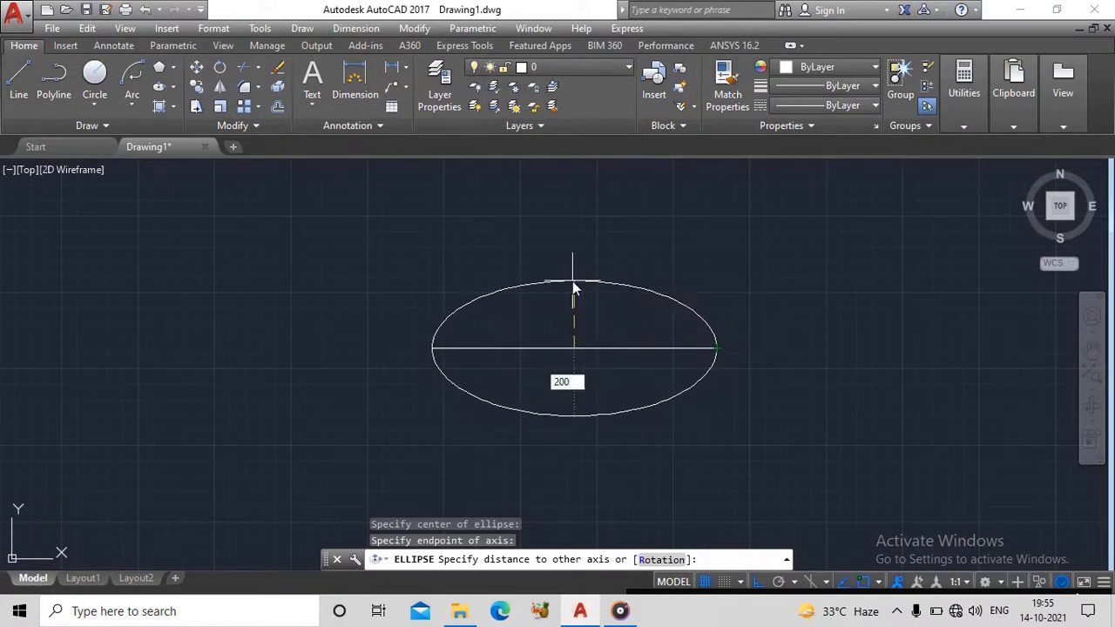
pyautogui.press('Return')
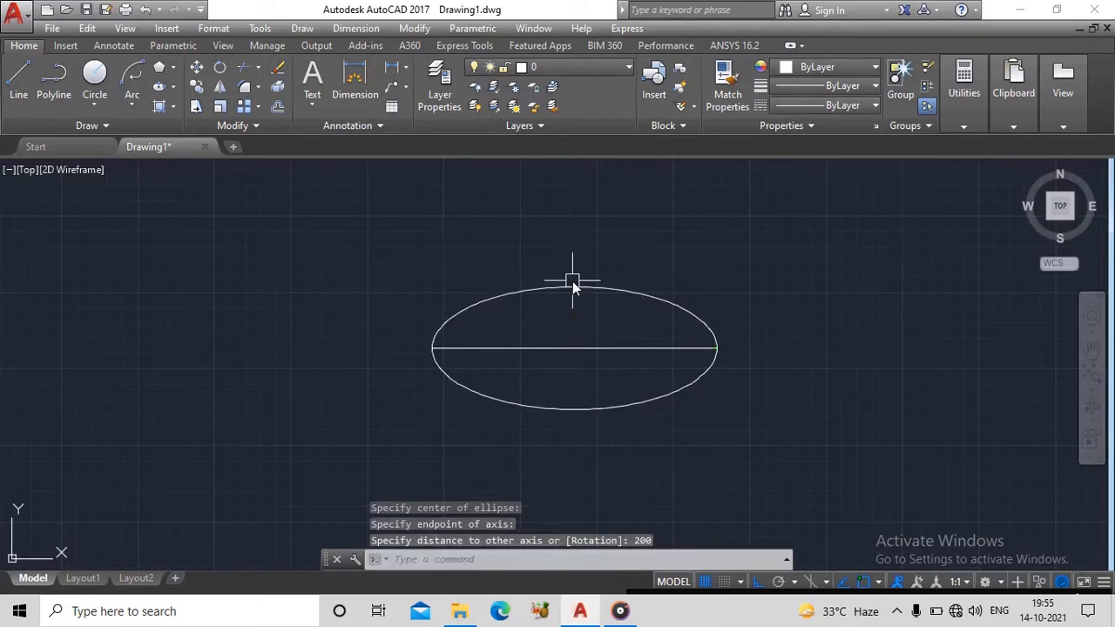
pyautogui.moveTo(613, 305); pyautogui.dragTo(407, 247, button='middle')
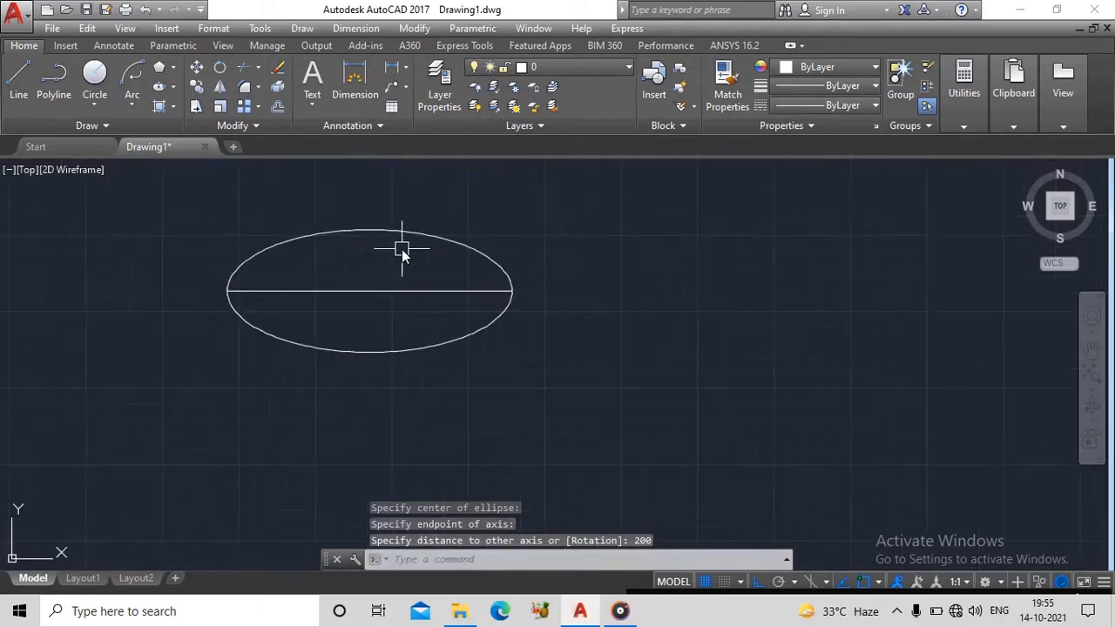
pyautogui.scroll(2, 319, 298)
pyautogui.moveTo(367, 310); pyautogui.dragTo(397, 360, button='middle')
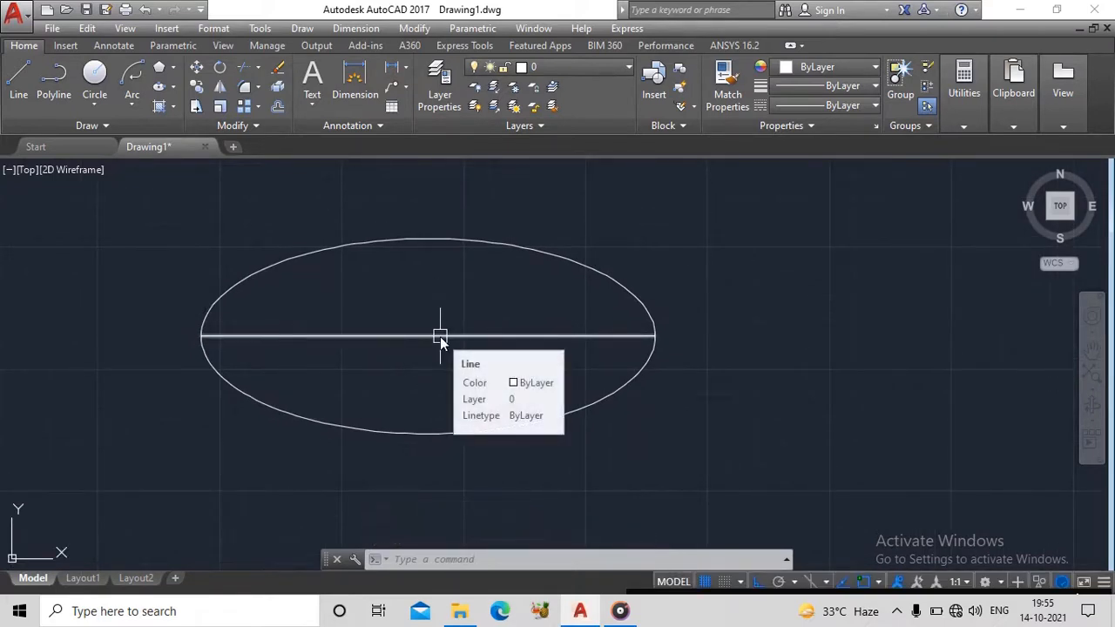
# - Draw a second horizontal line in the empty space to the right of the ellipse
pyautogui.click(175, 87)
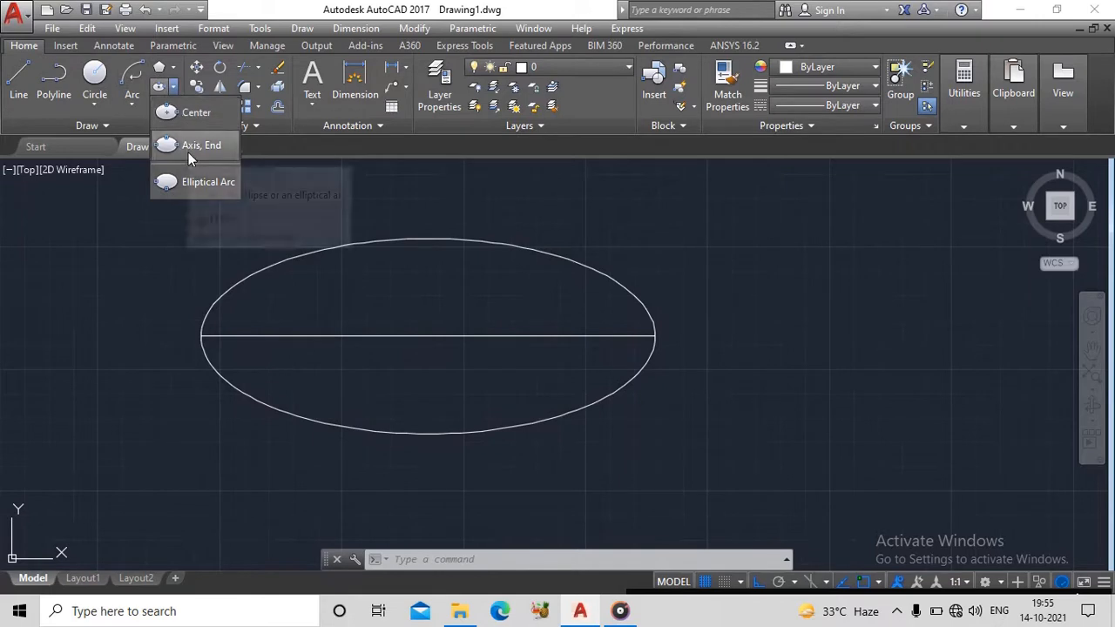
pyautogui.press('Escape')
pyautogui.scroll(-2, 836, 306)
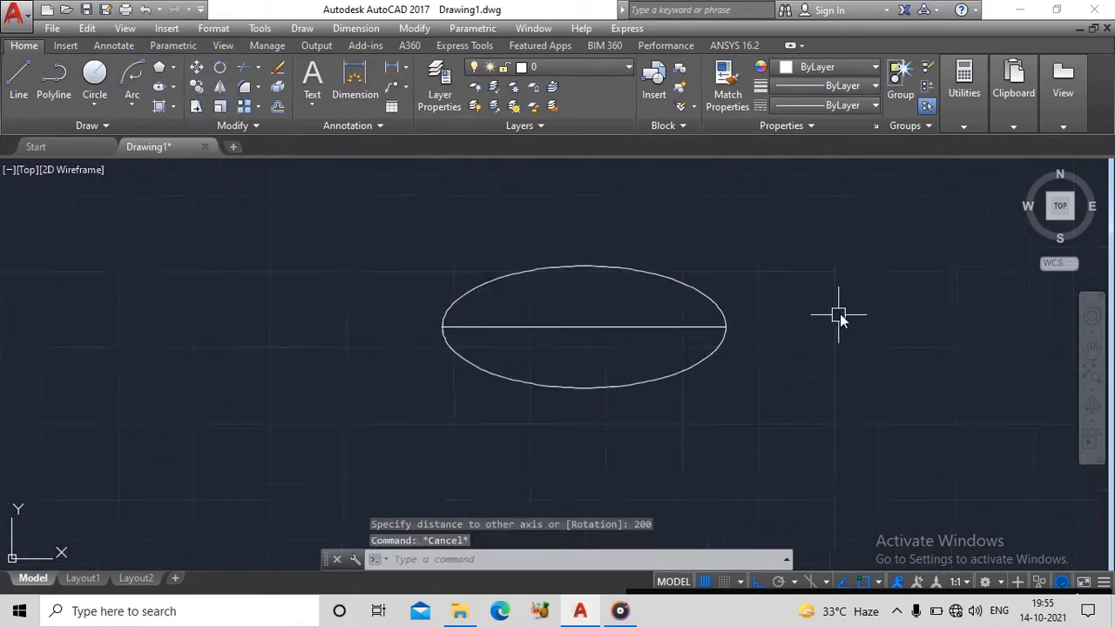
pyautogui.moveTo(833, 311); pyautogui.dragTo(180, 329, button='middle')
pyautogui.write('l')
pyautogui.press('Return')
pyautogui.click(346, 335)
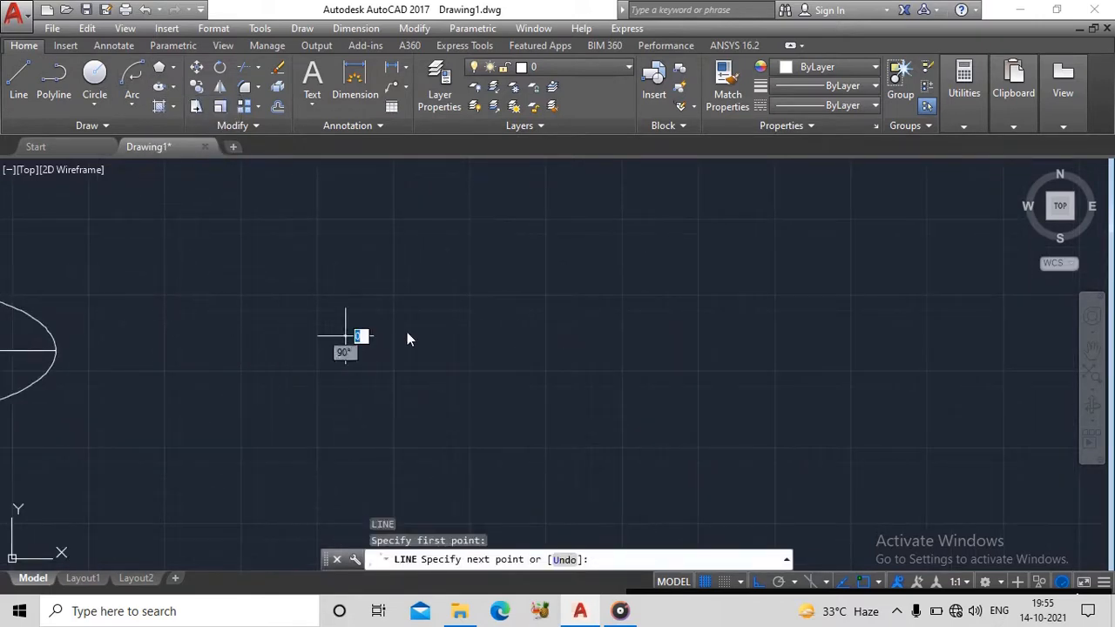
pyautogui.click(699, 335)
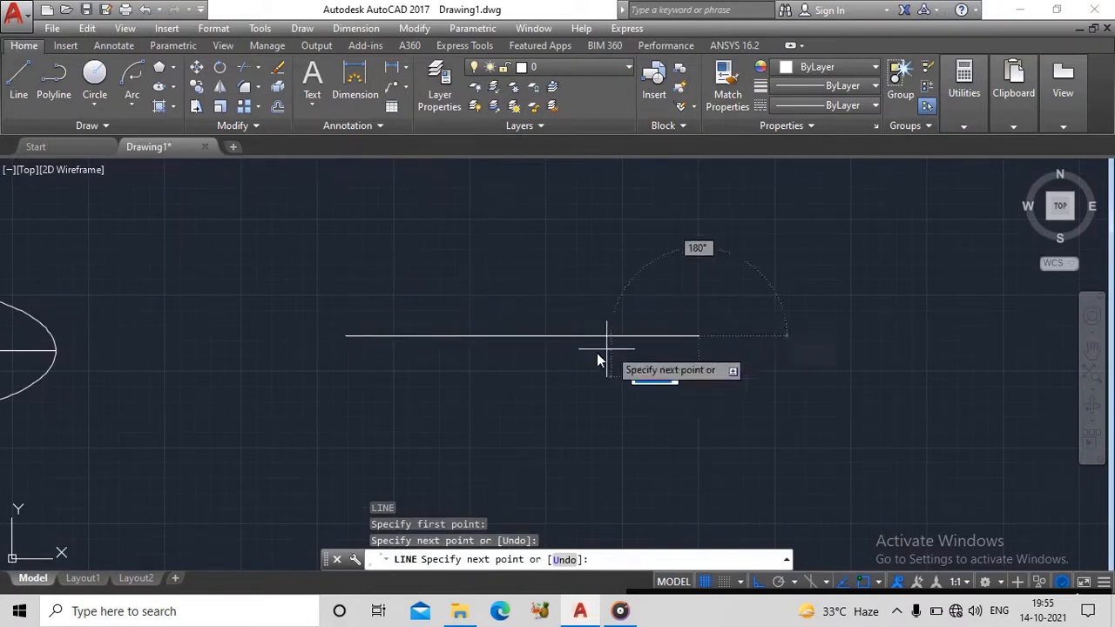
pyautogui.press('Escape')
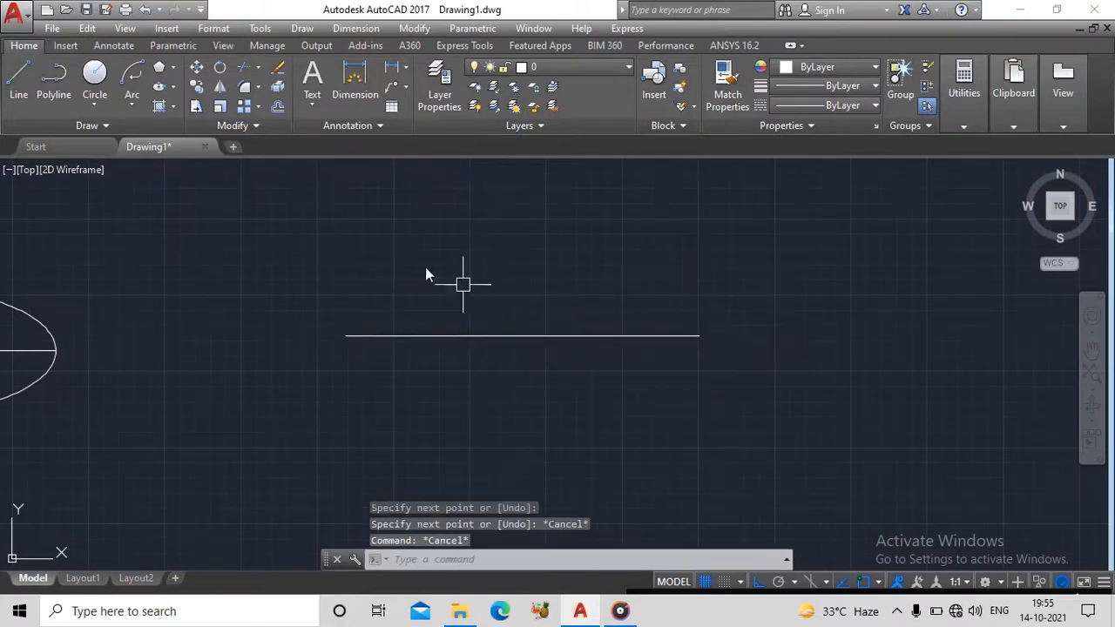
# - Draw an Axis, End ellipse using the second line's endpoints as its axis, with a distance of 250 to the other axis
pyautogui.click(174, 87)
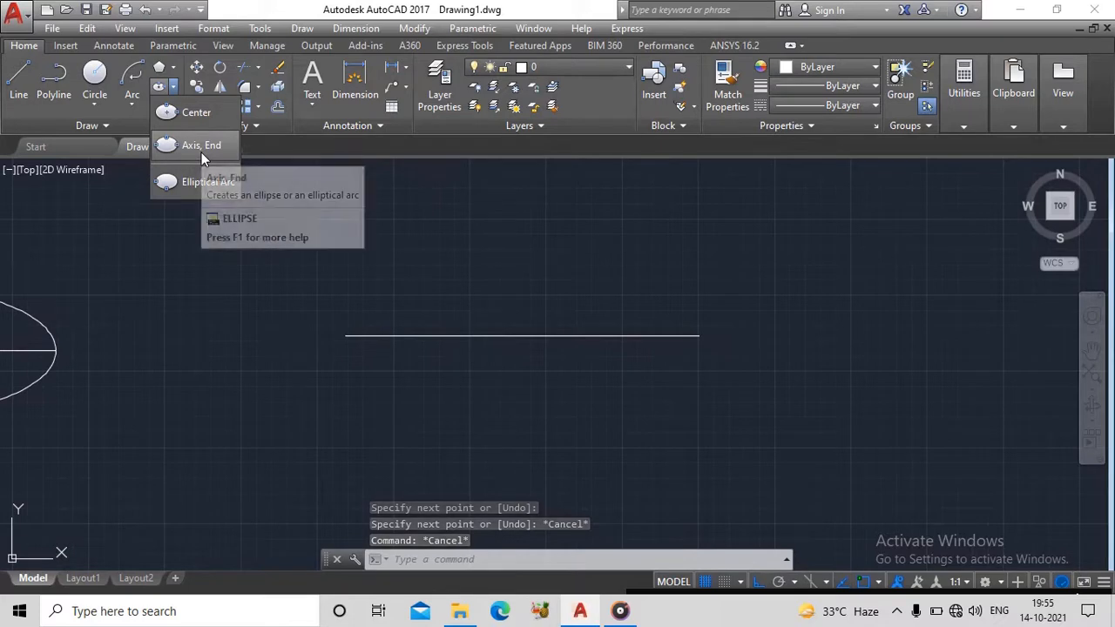
pyautogui.click(202, 153)
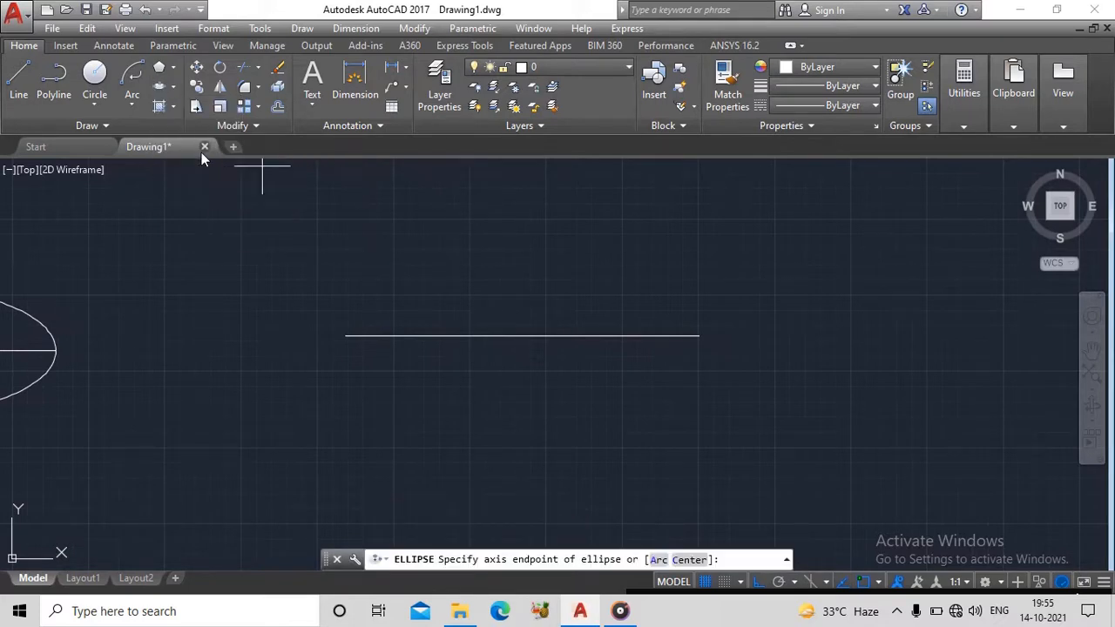
pyautogui.click(347, 331)
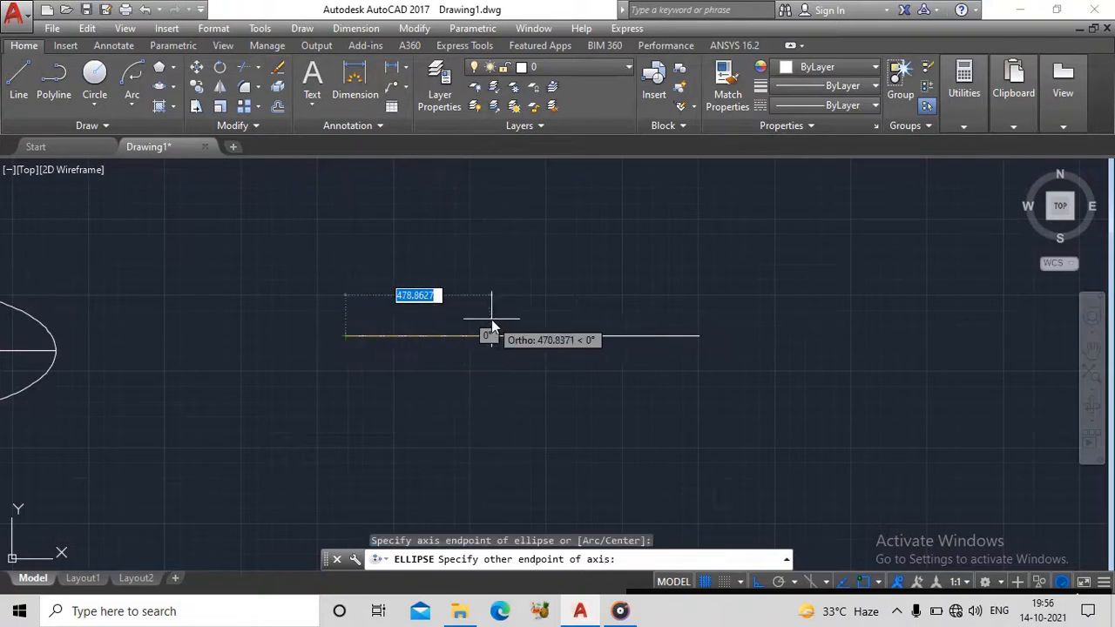
pyautogui.click(704, 335)
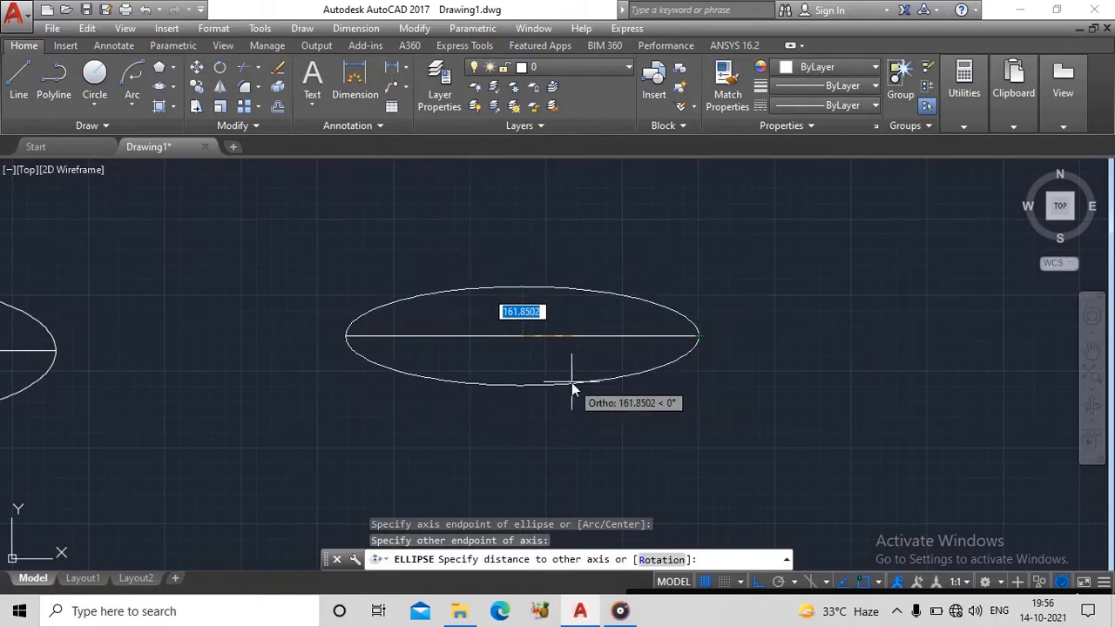
pyautogui.write('250')
pyautogui.press('Return')
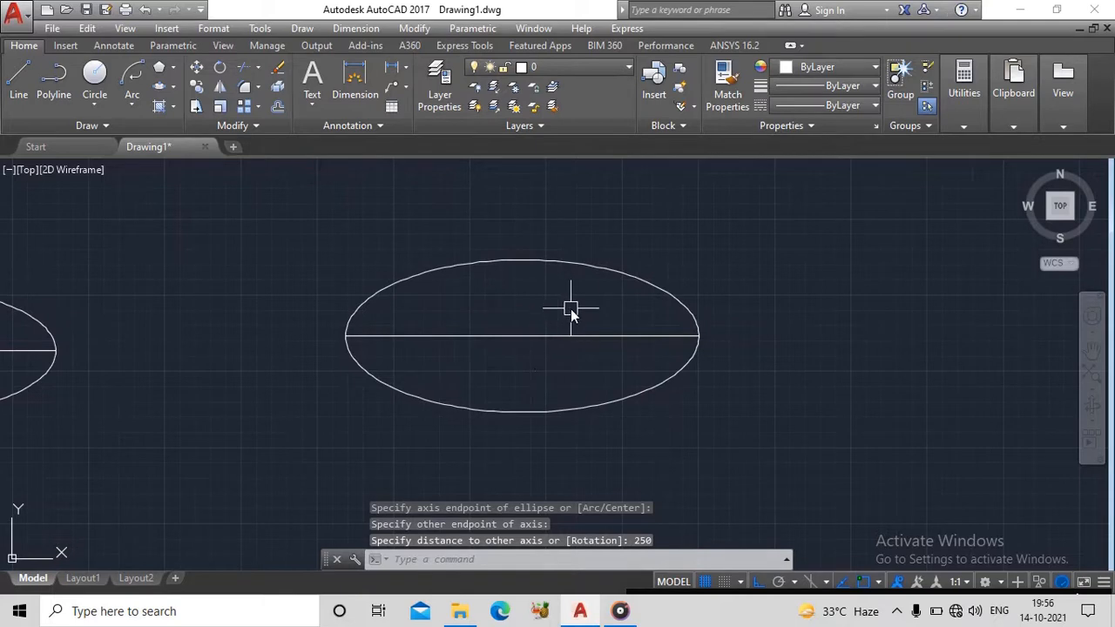
pyautogui.moveTo(529, 310)
pyautogui.mouseDown(button='middle')
pyautogui.moveTo(136, 288)
pyautogui.moveTo(392, 286)
pyautogui.moveTo(386, 237)
pyautogui.moveTo(344, 278)
pyautogui.moveTo(281, 261)
pyautogui.moveTo(259, 284)
pyautogui.moveTo(306, 346)
pyautogui.moveTo(364, 307)
pyautogui.mouseUp(button='middle')
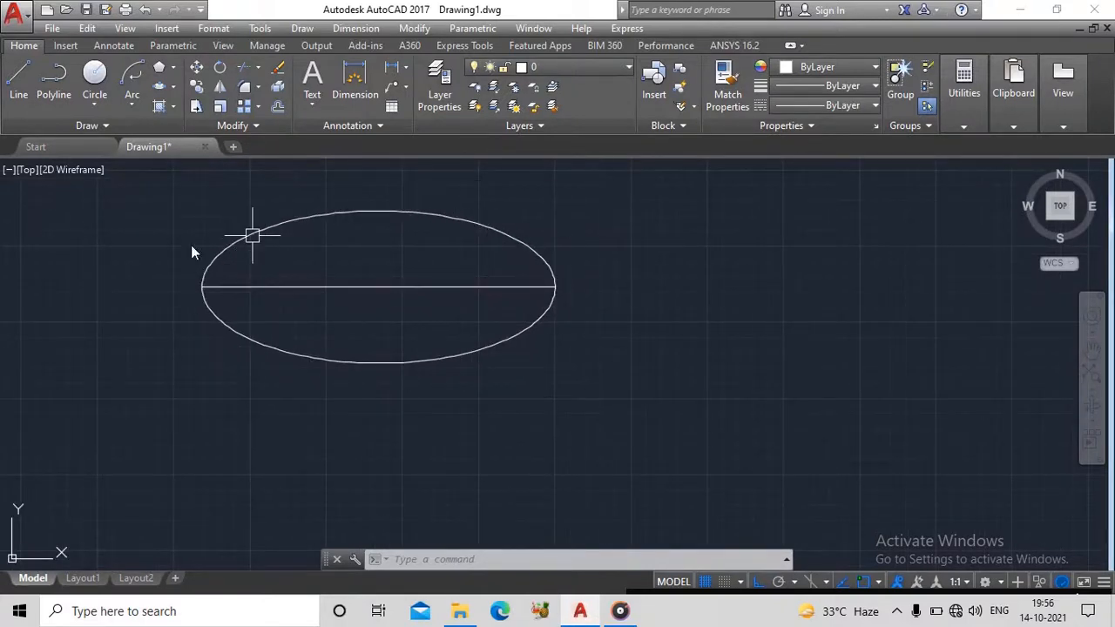
pyautogui.click(173, 91)
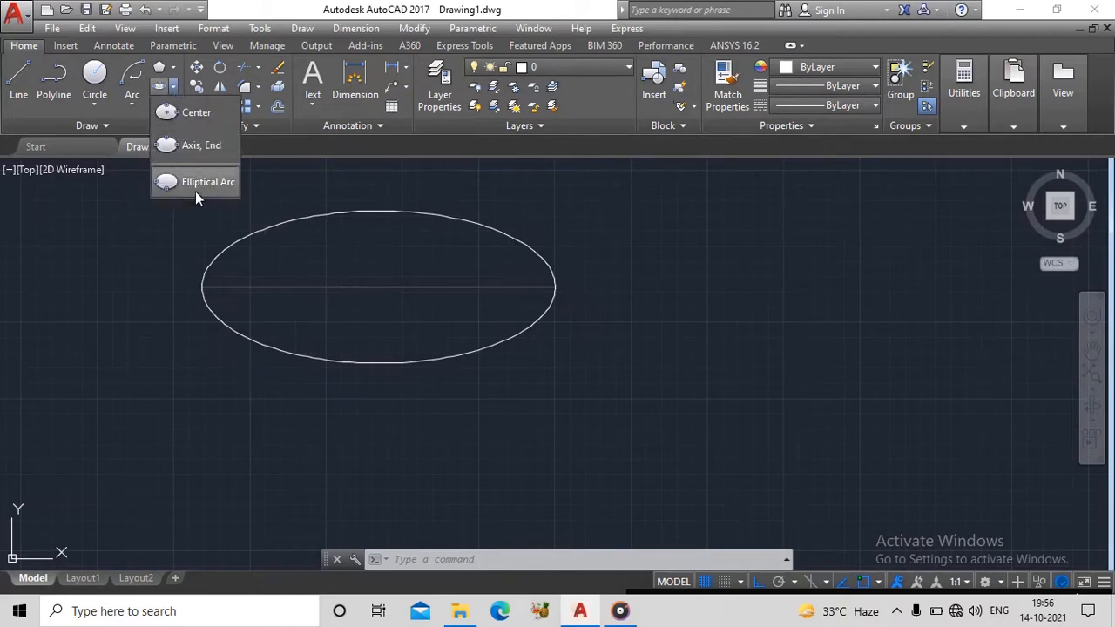
pyautogui.moveTo(694, 360); pyautogui.dragTo(242, 436, button='middle')
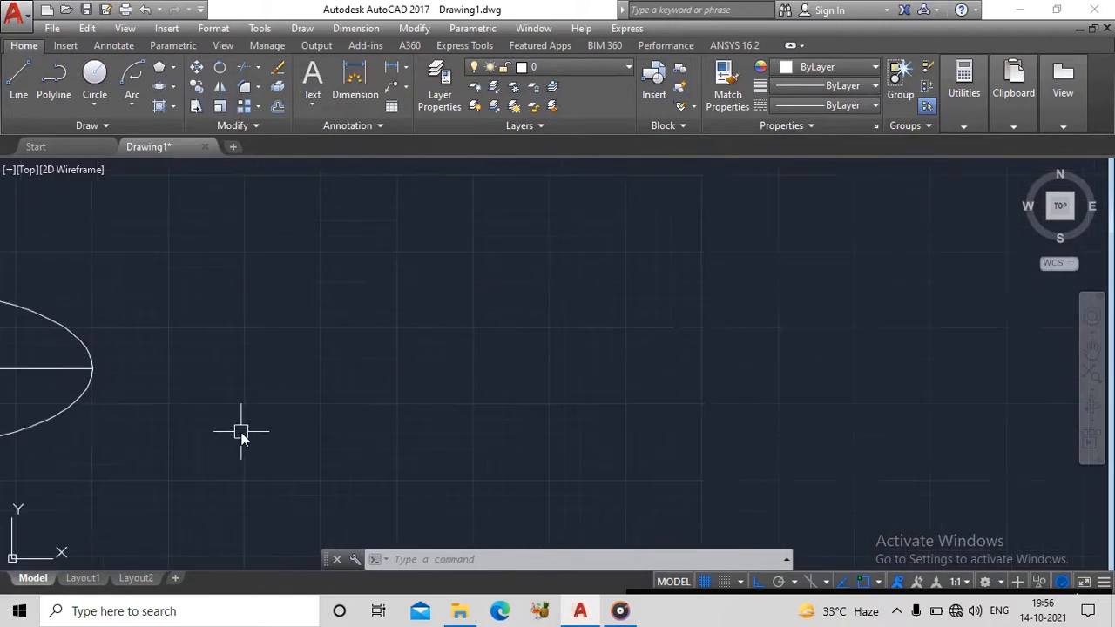
pyautogui.moveTo(498, 310); pyautogui.dragTo(759, 291, button='middle')
pyautogui.moveTo(579, 358); pyautogui.dragTo(701, 293, button='middle')
pyautogui.click(135, 104)
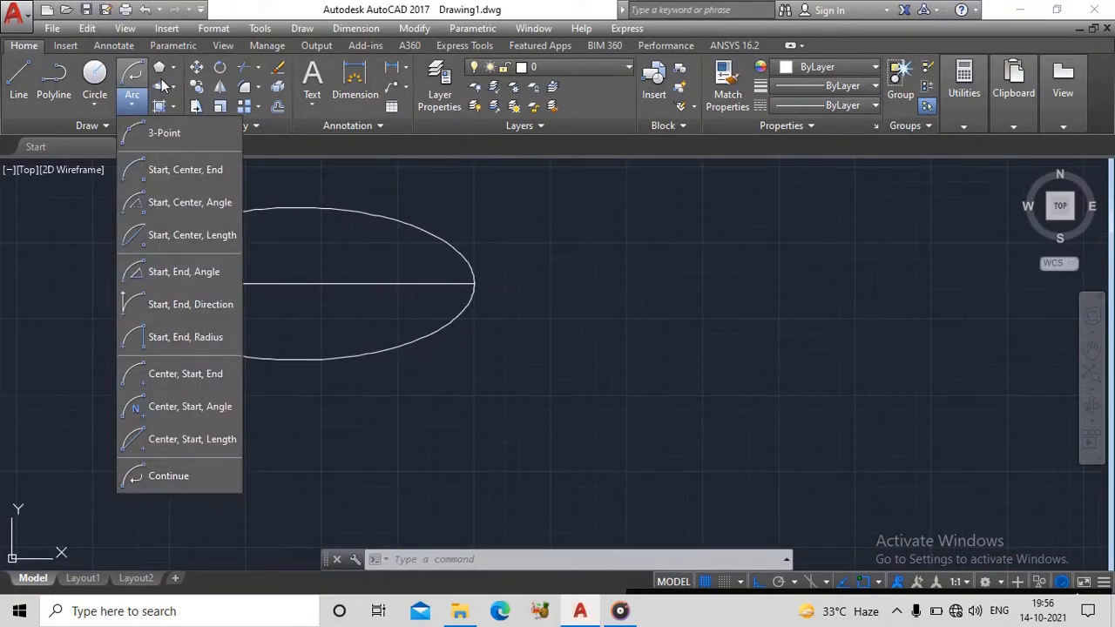
pyautogui.moveTo(344, 288); pyautogui.dragTo(361, 375, button='middle')
pyautogui.moveTo(366, 328); pyautogui.dragTo(352, 279, button='middle')
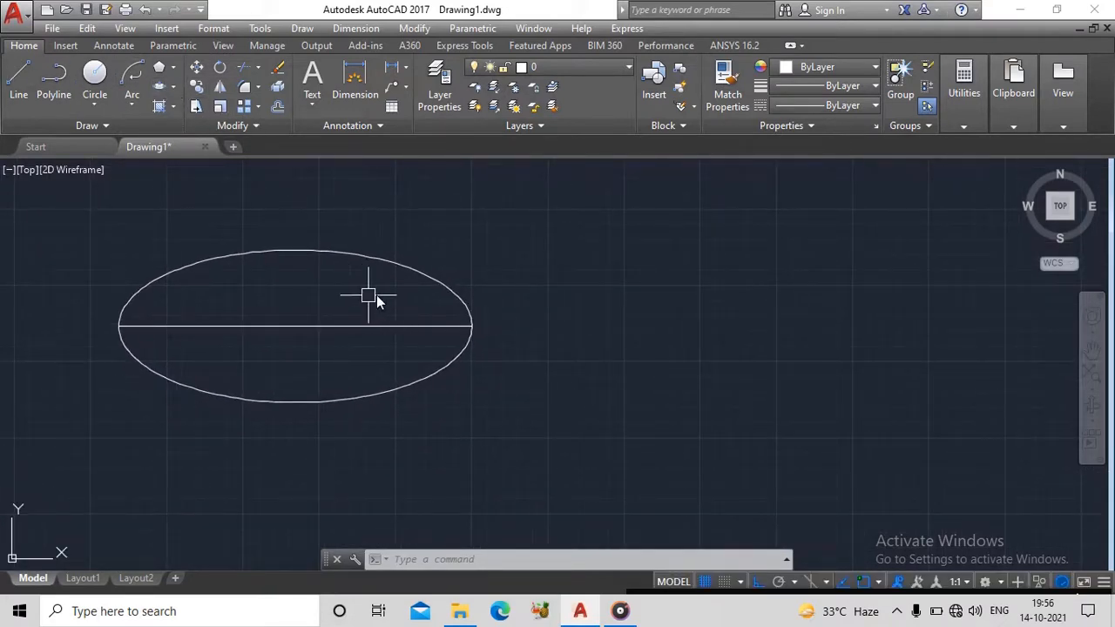
pyautogui.moveTo(336, 223); pyautogui.dragTo(341, 264, button='middle')
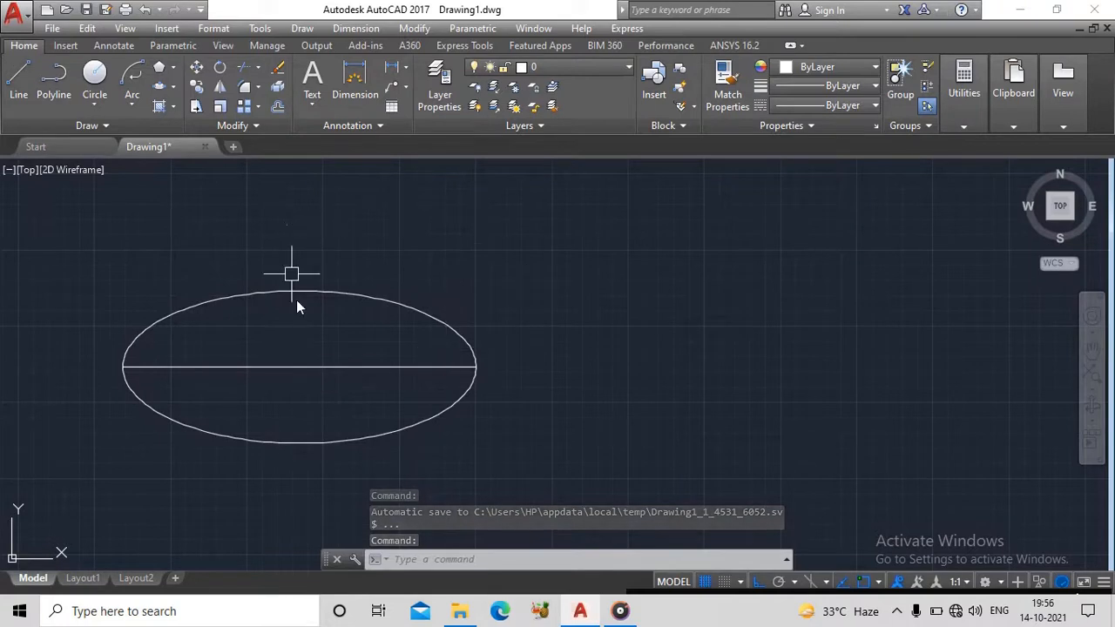
# - Draw an L-shape right of the second ellipse: a vertical line about 353 long and a longer horizontal line running right from its lower end
pyautogui.moveTo(624, 329); pyautogui.dragTo(511, 298, button='middle')
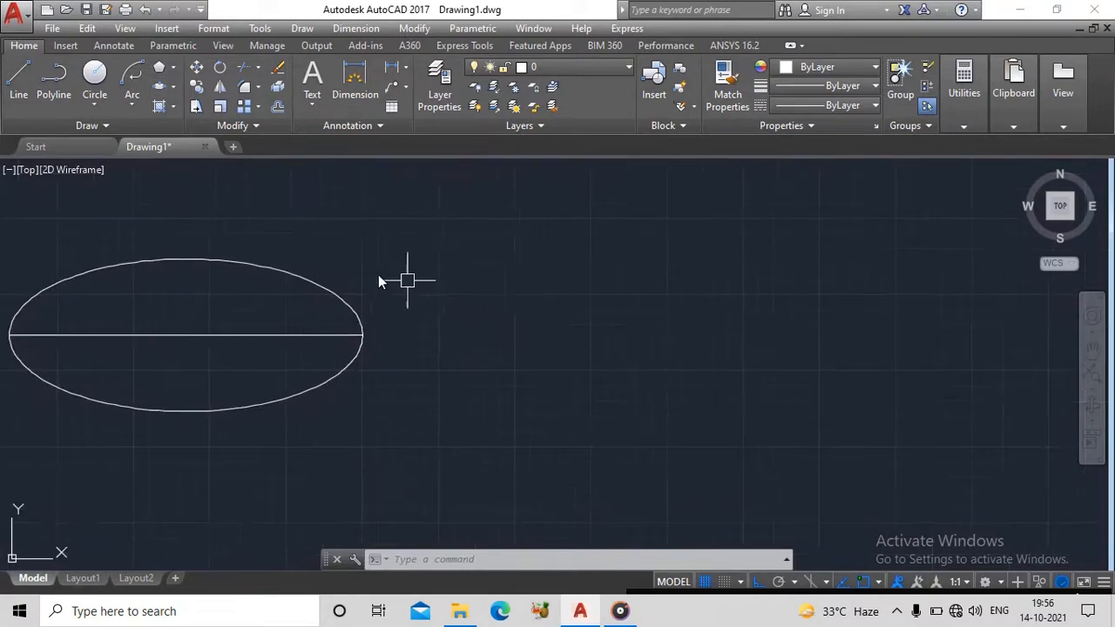
pyautogui.moveTo(850, 378); pyautogui.dragTo(671, 402, button='middle')
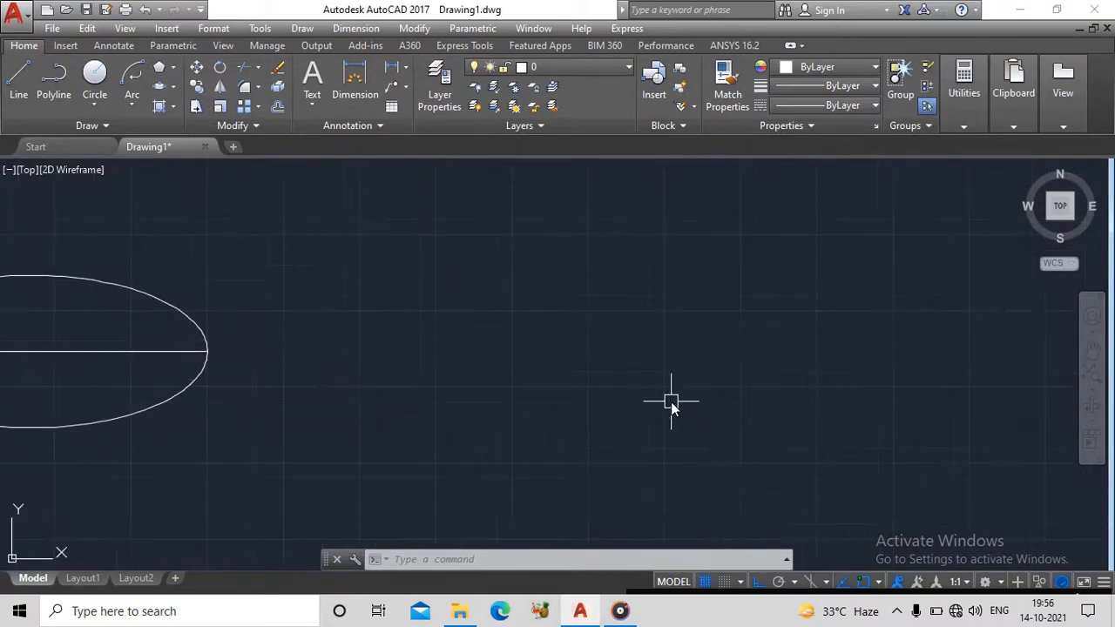
pyautogui.write('L')
pyautogui.press('Return')
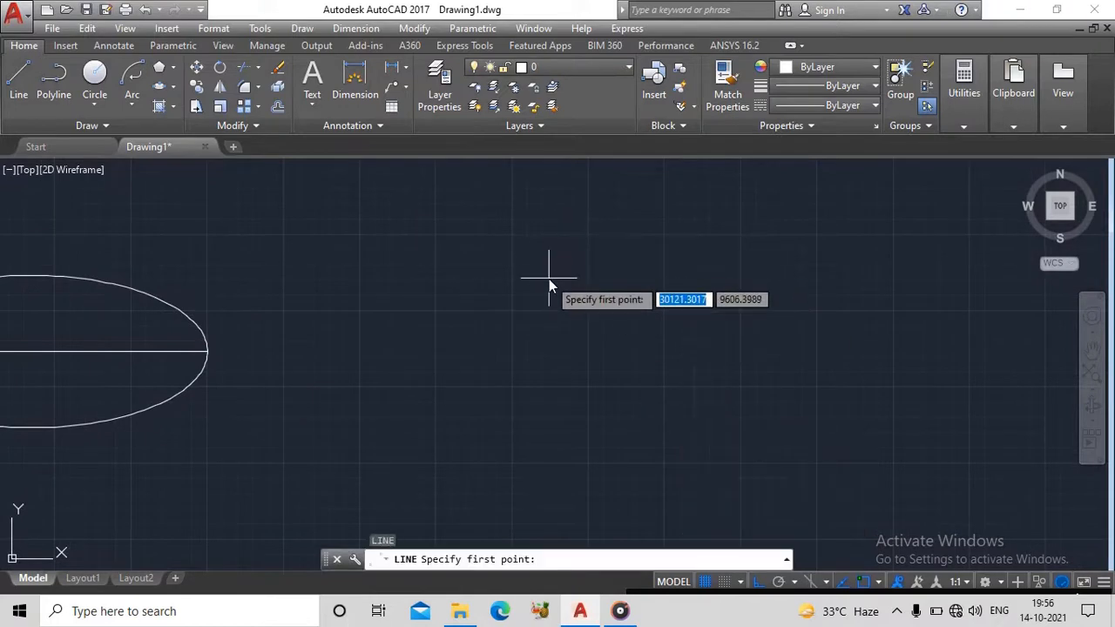
pyautogui.click(548, 279)
pyautogui.click(549, 385)
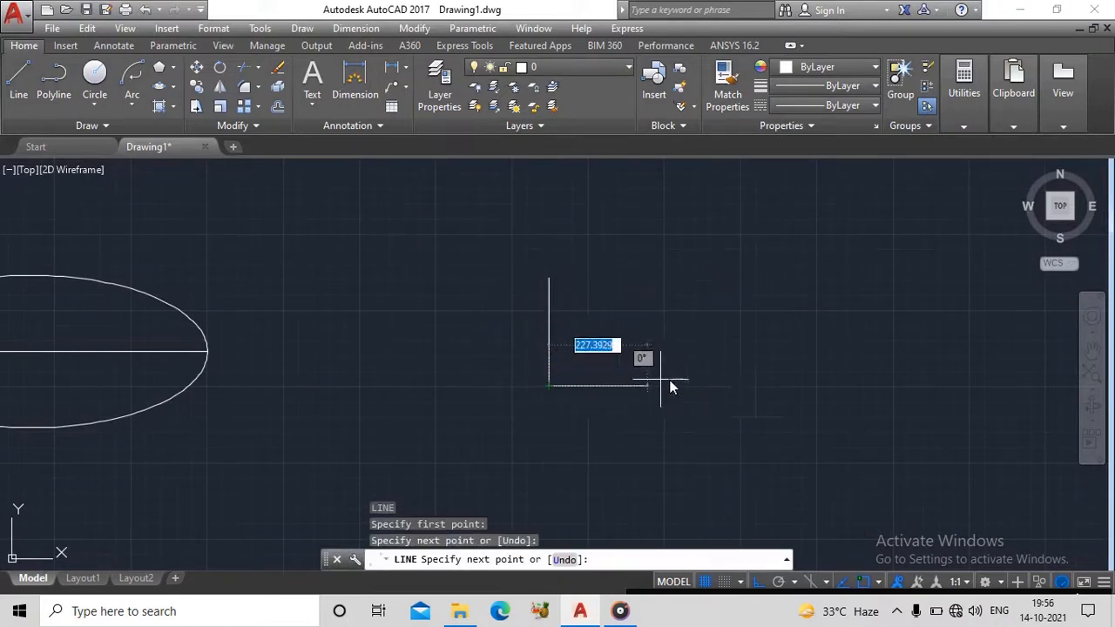
pyautogui.click(794, 385)
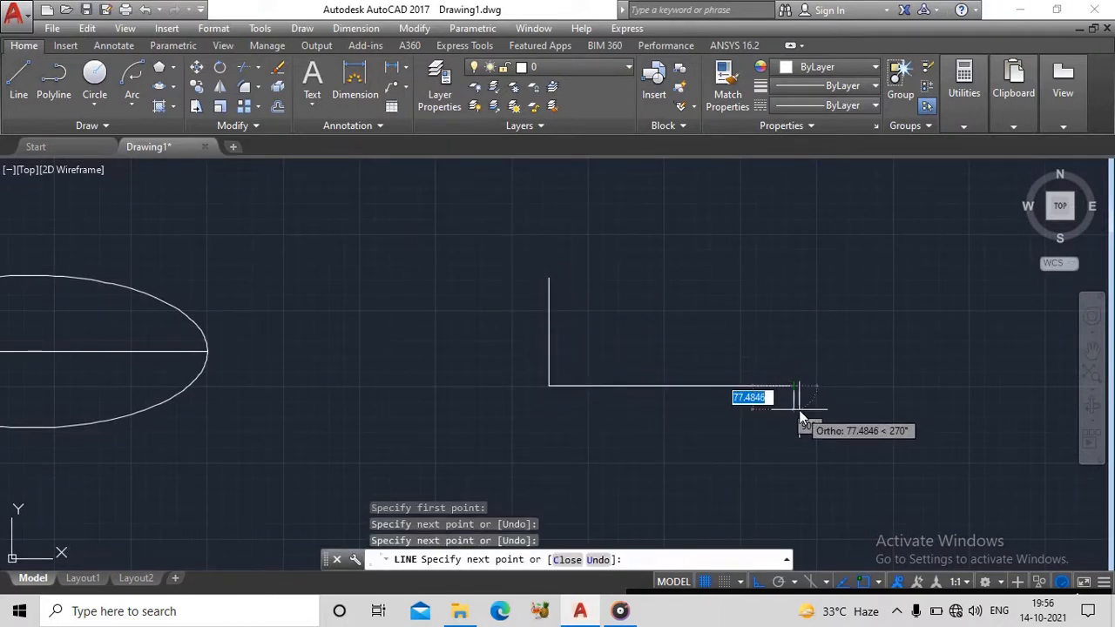
pyautogui.press('Escape')
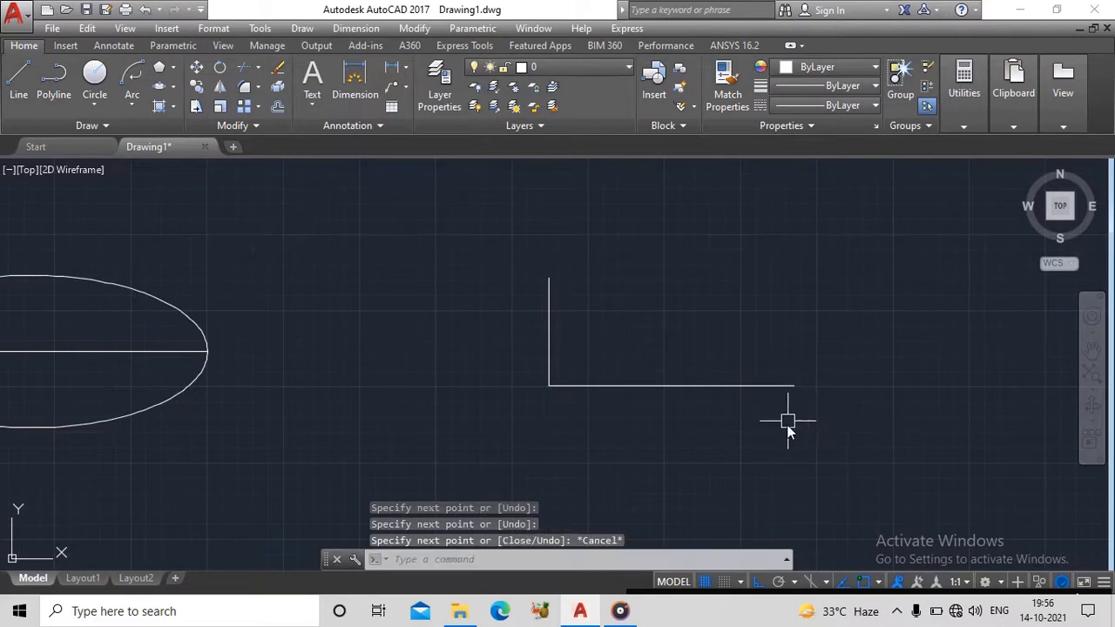
# - Draw an elliptical arc with a horizontal axis about 1602 long from the L-shape's right endpoint, sweeping from there to the vertical line's upper end
pyautogui.click(174, 87)
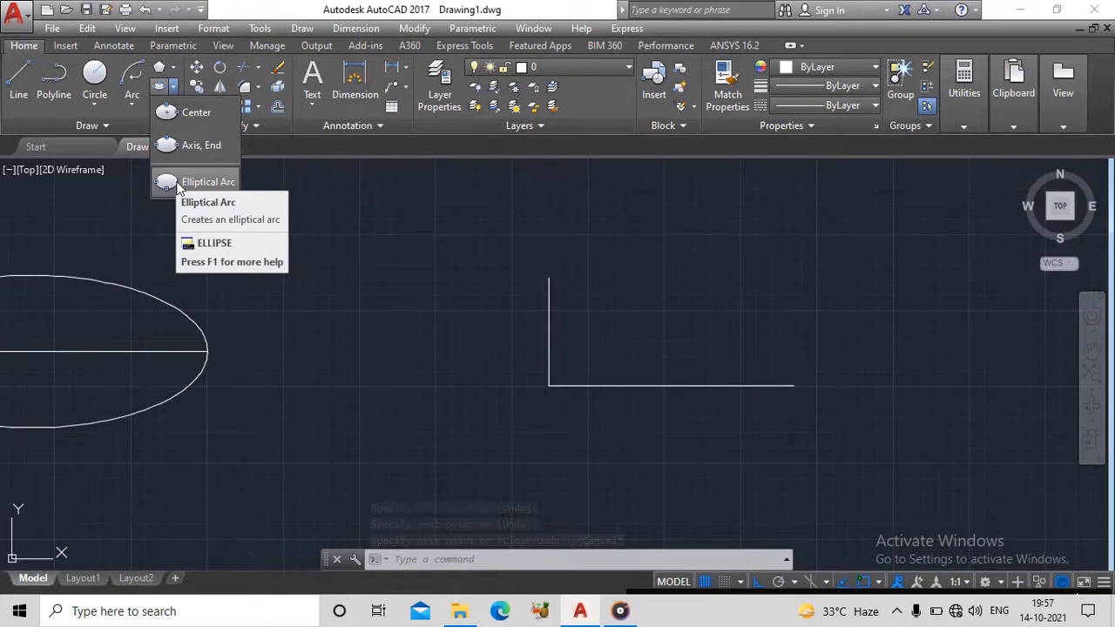
pyautogui.click(182, 182)
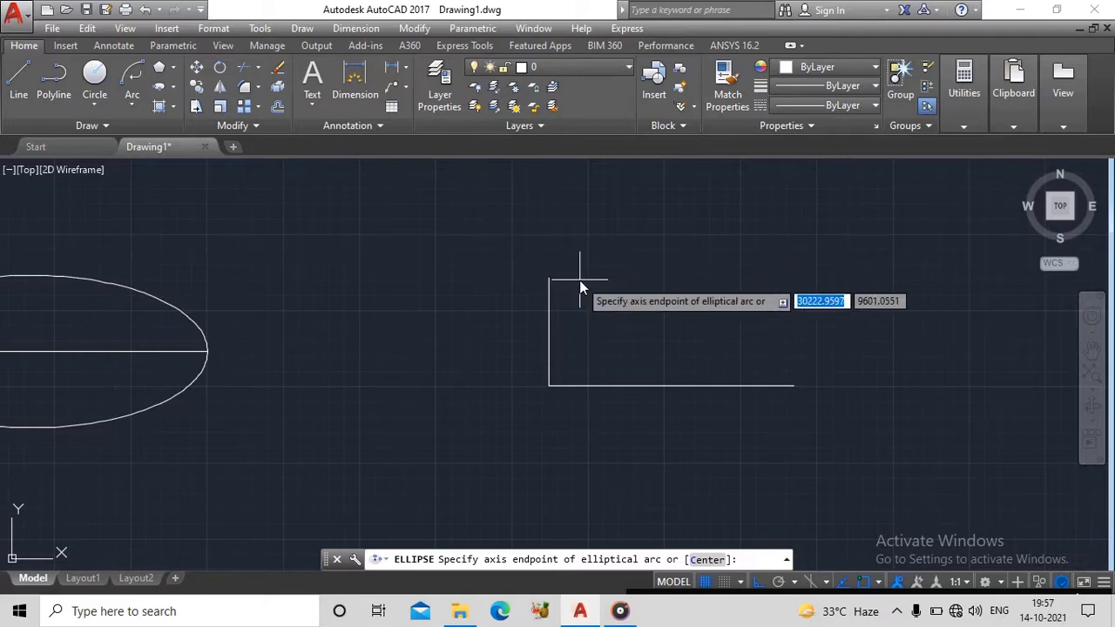
pyautogui.click(798, 383)
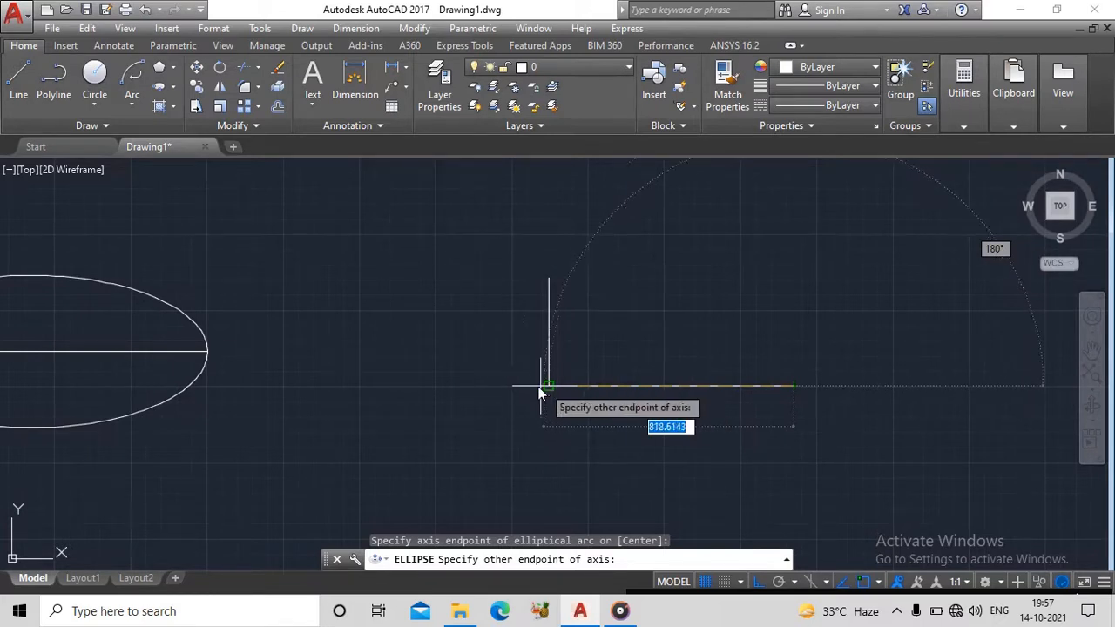
pyautogui.click(305, 383)
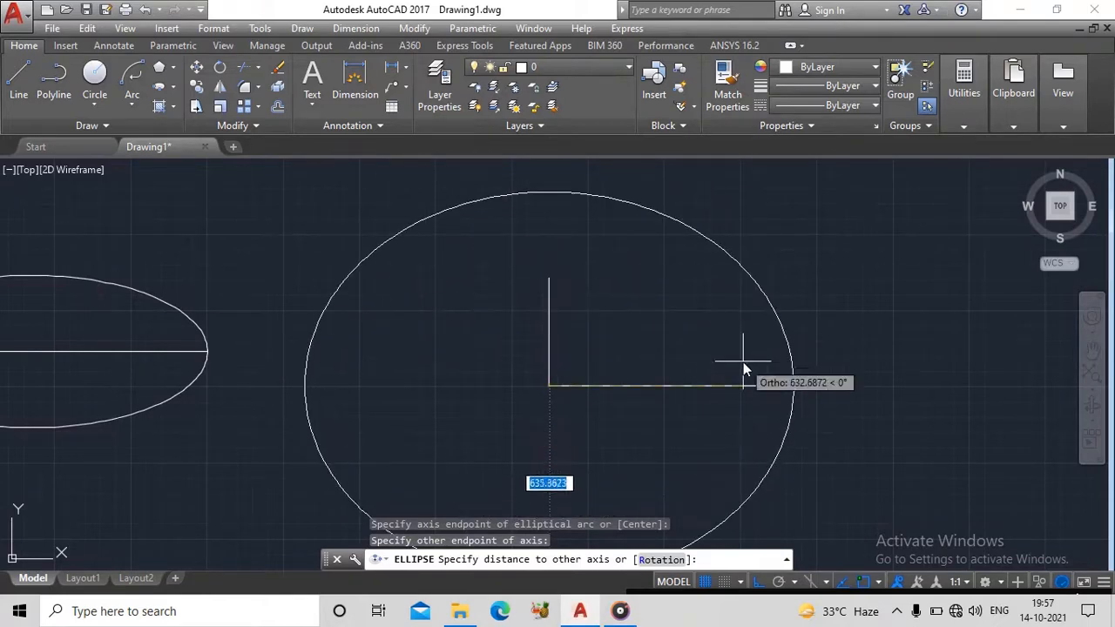
pyautogui.click(549, 282)
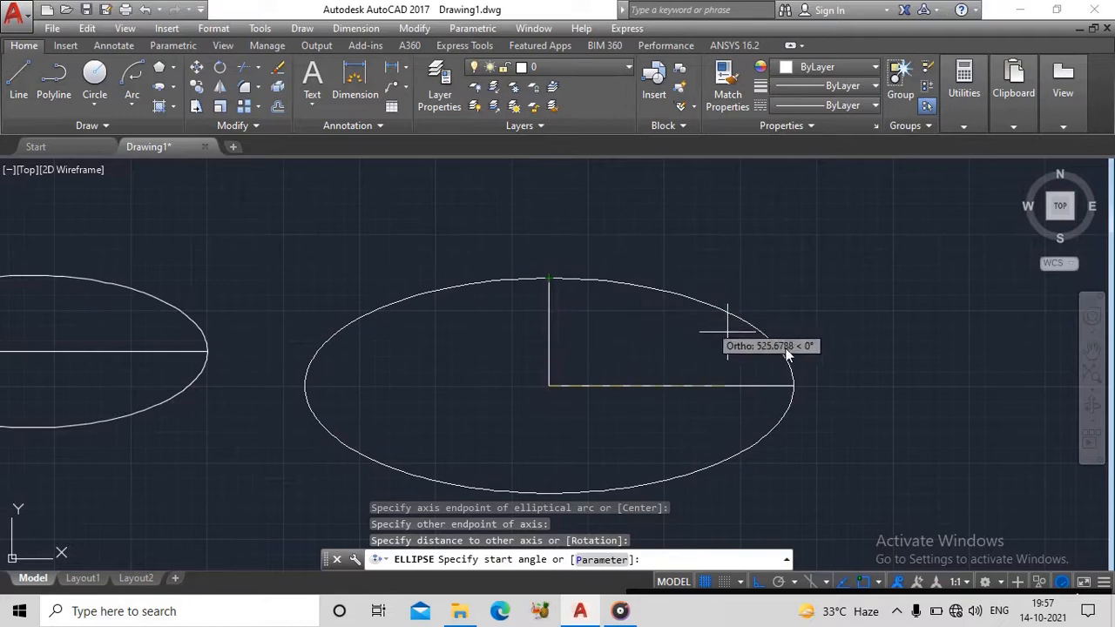
pyautogui.click(795, 385)
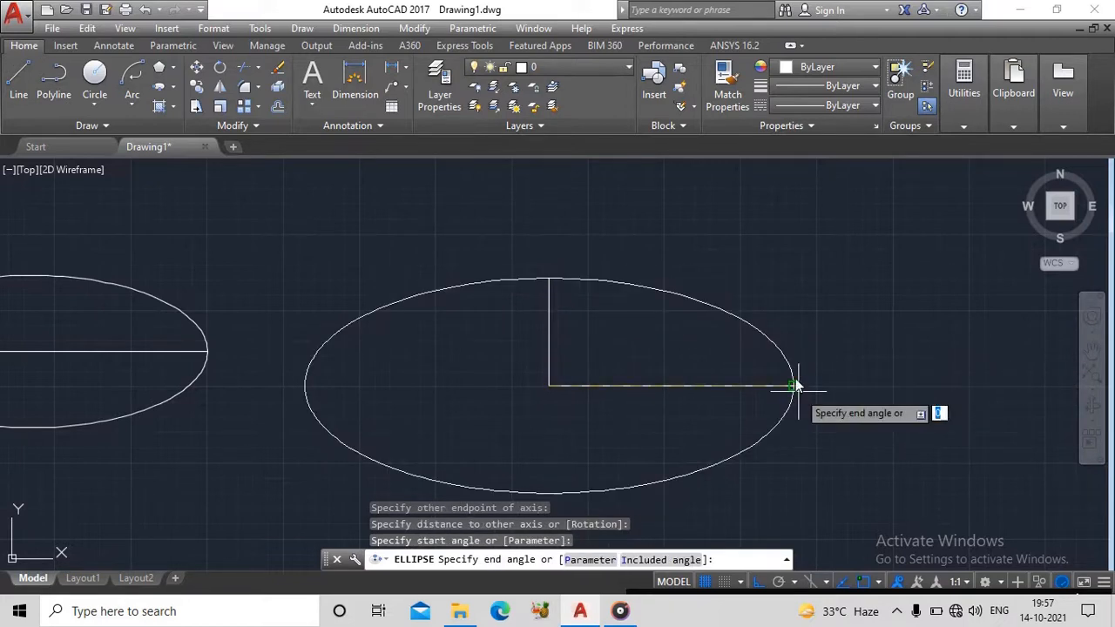
pyautogui.click(549, 281)
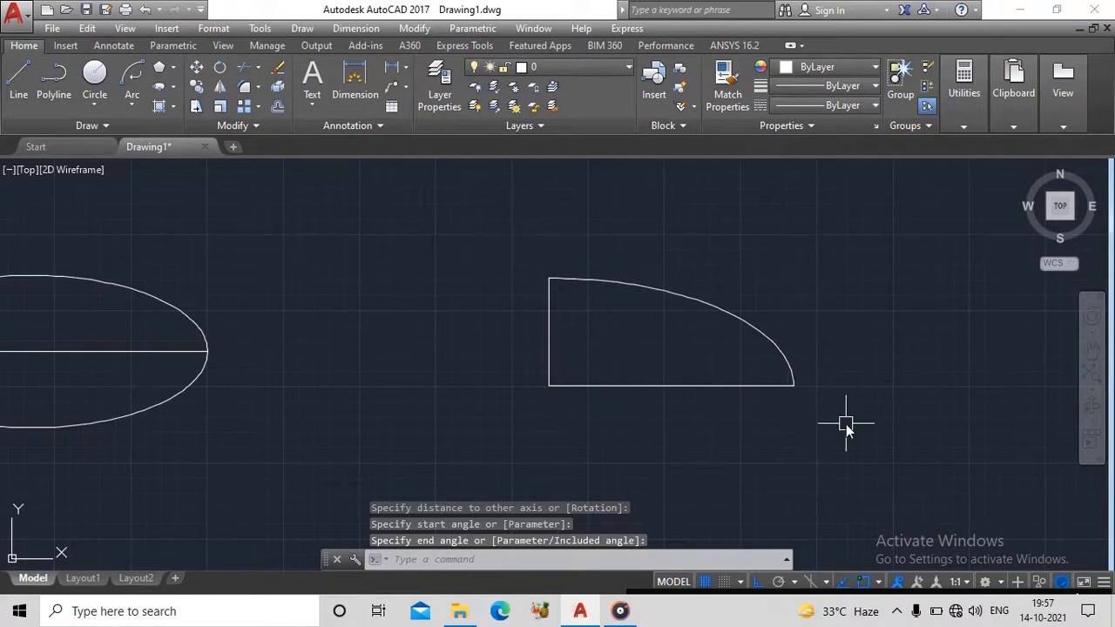
# - Delete the elliptical arc, leaving the two lines of the L-shape
pyautogui.scroll(4, 816, 360)
pyautogui.scroll(-2, 716, 291)
pyautogui.moveTo(802, 351)
pyautogui.mouseDown(button='middle')
pyautogui.moveTo(769, 325)
pyautogui.moveTo(725, 376)
pyautogui.moveTo(732, 387)
pyautogui.mouseUp(button='middle')
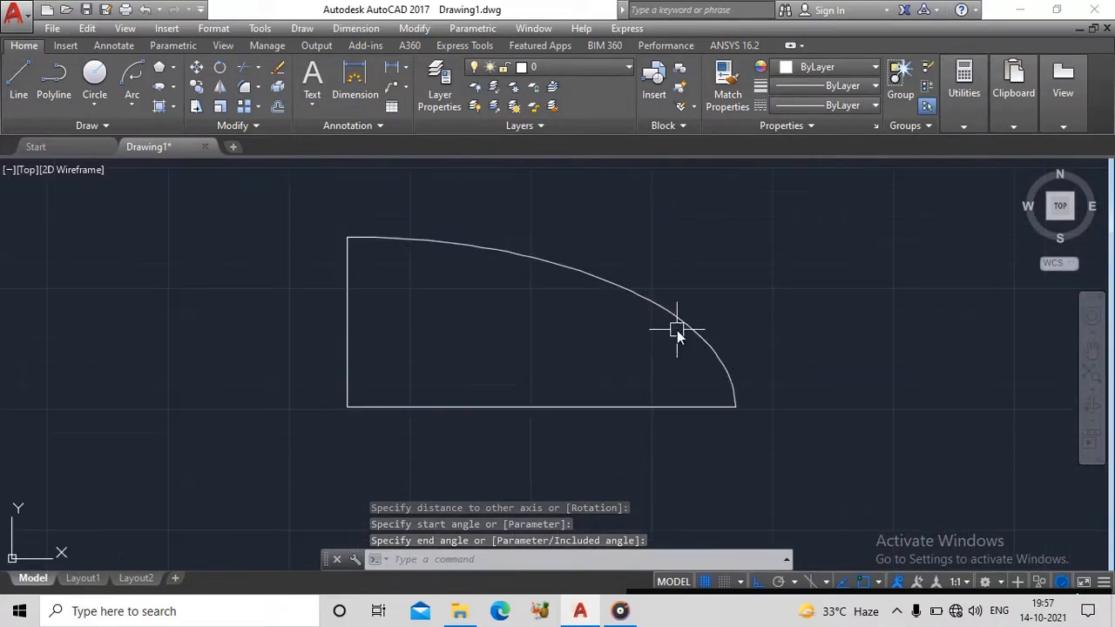
pyautogui.click(677, 322)
pyautogui.press('Delete')
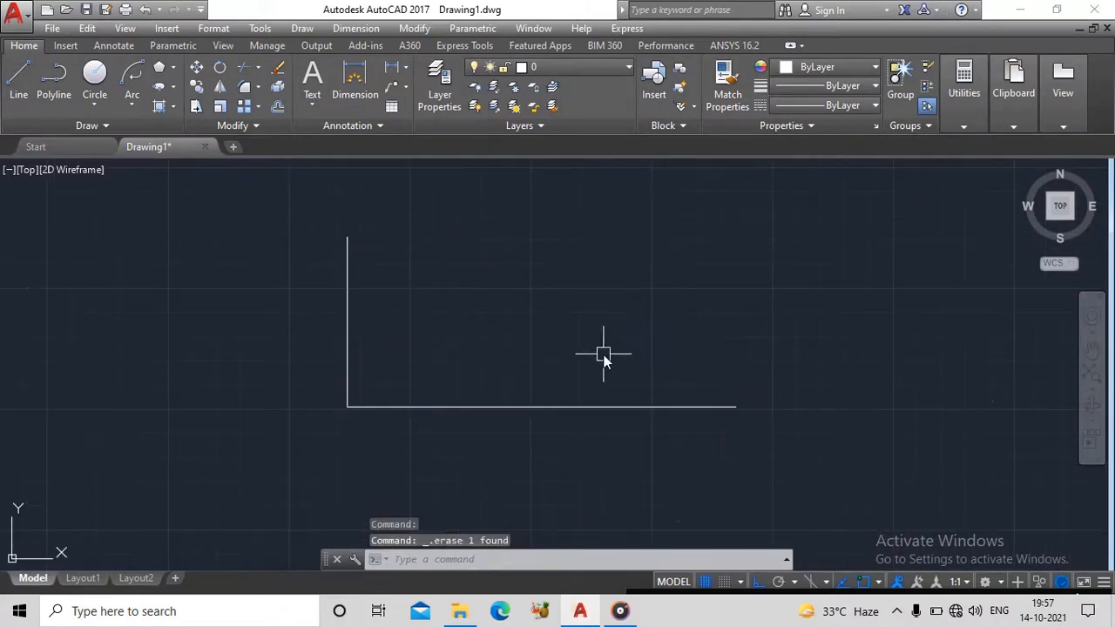
pyautogui.moveTo(602, 354); pyautogui.dragTo(754, 356, button='middle')
pyautogui.click(634, 404)
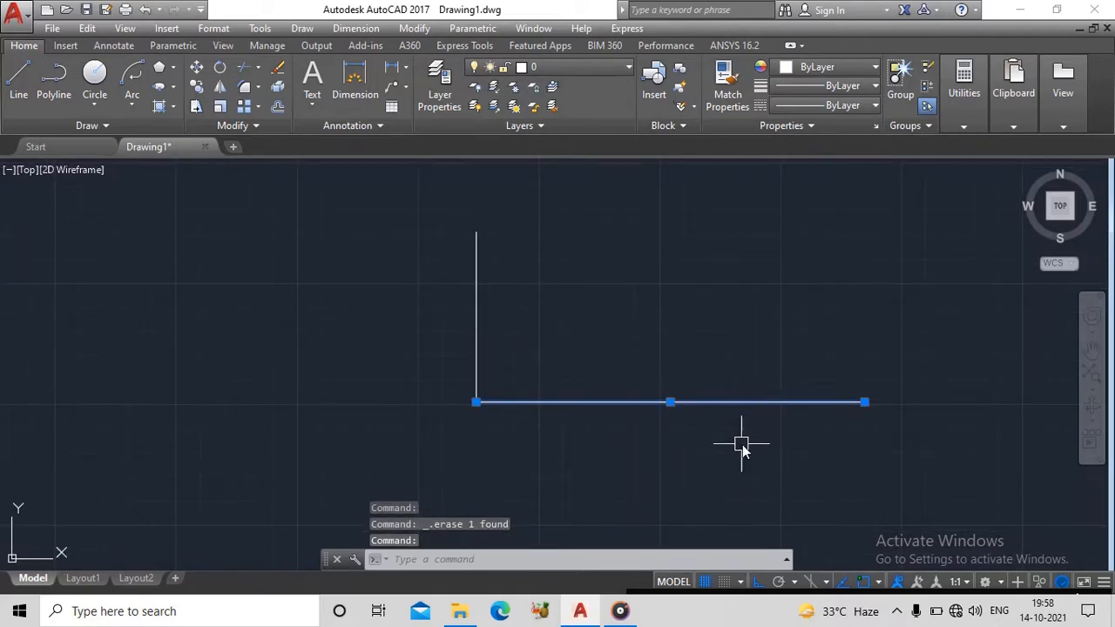
pyautogui.write('m')
pyautogui.press('Escape')
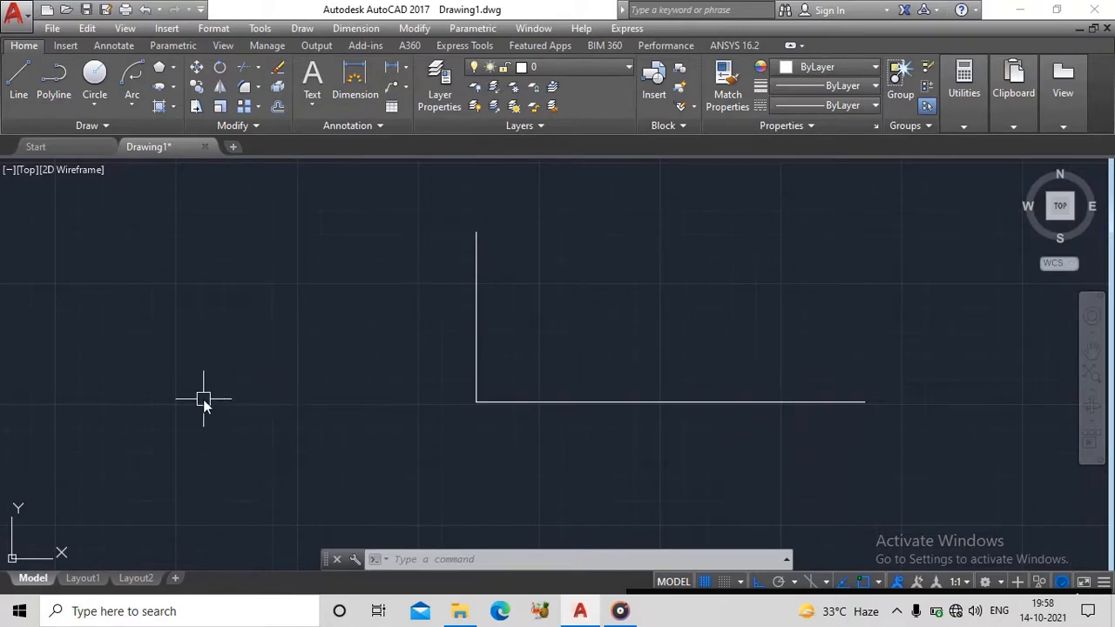
# - Mirror the horizontal line about the vertical line, keeping the source line
pyautogui.click(222, 90)
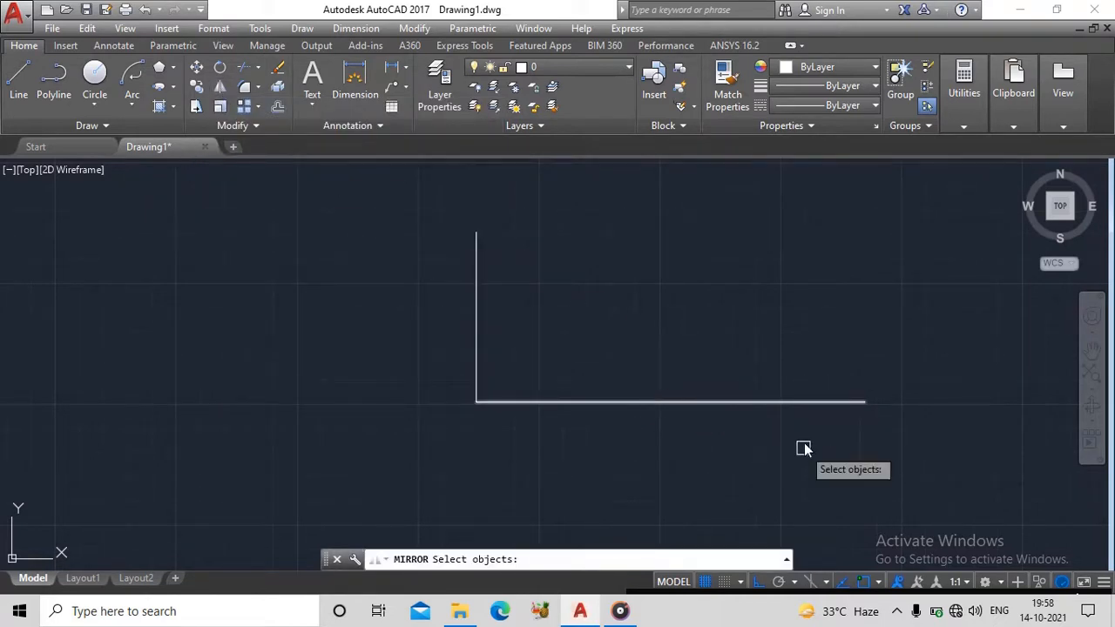
pyautogui.click(720, 402)
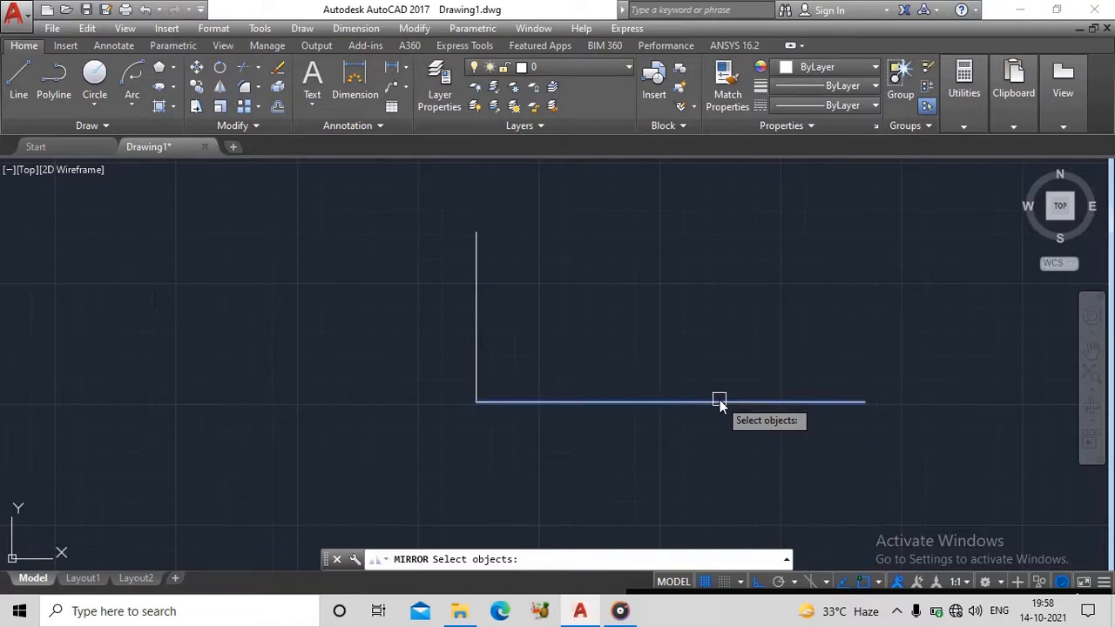
pyautogui.press('Return')
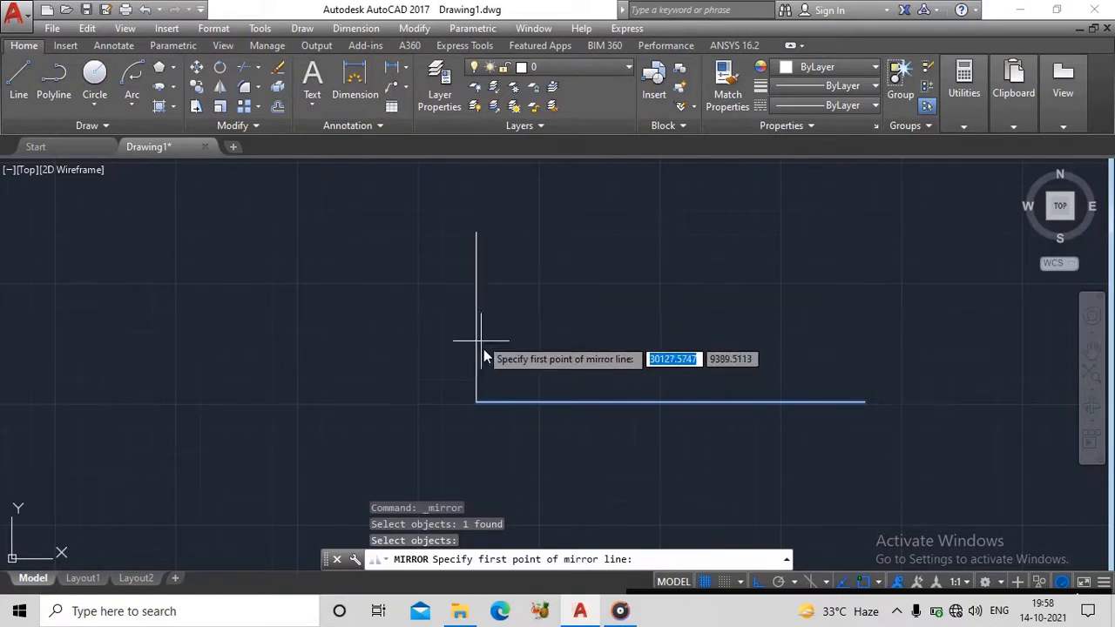
pyautogui.click(471, 371)
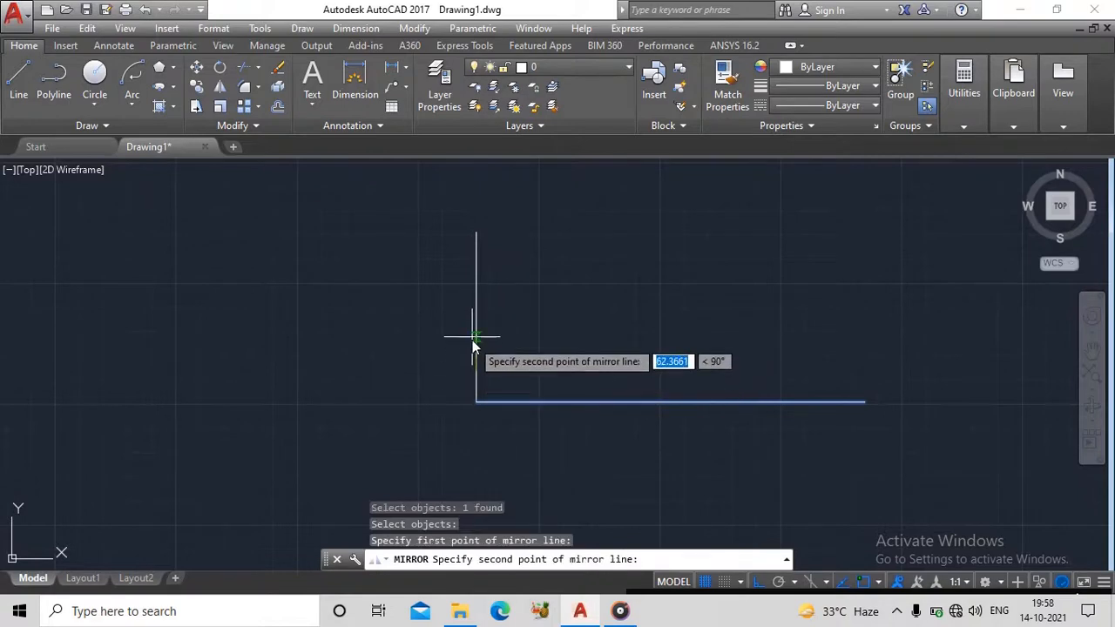
pyautogui.click(471, 298)
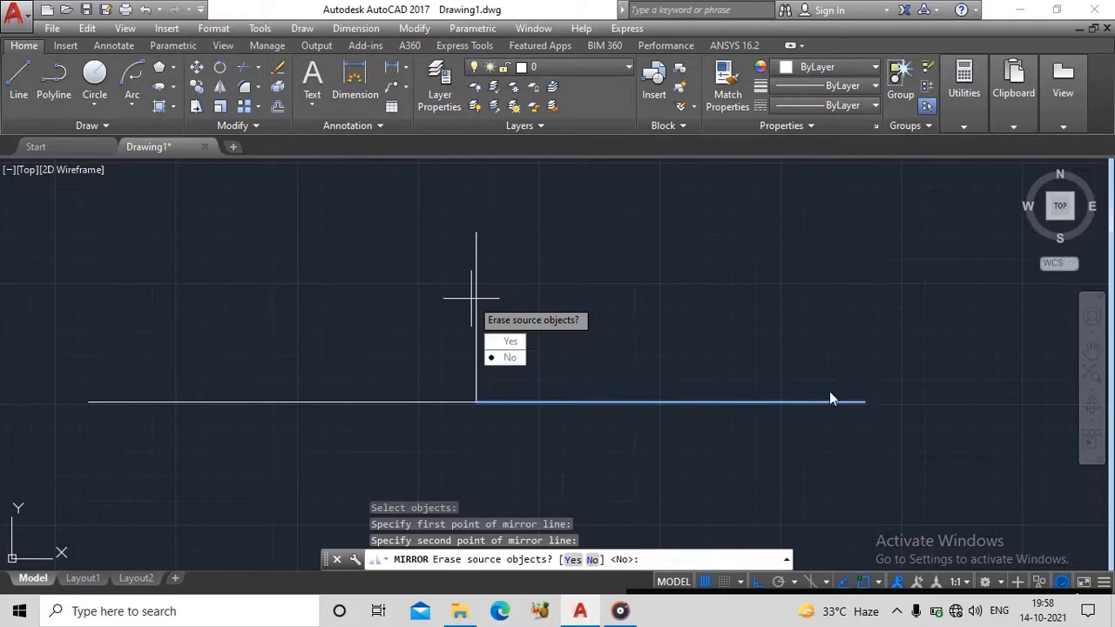
pyautogui.click(508, 358)
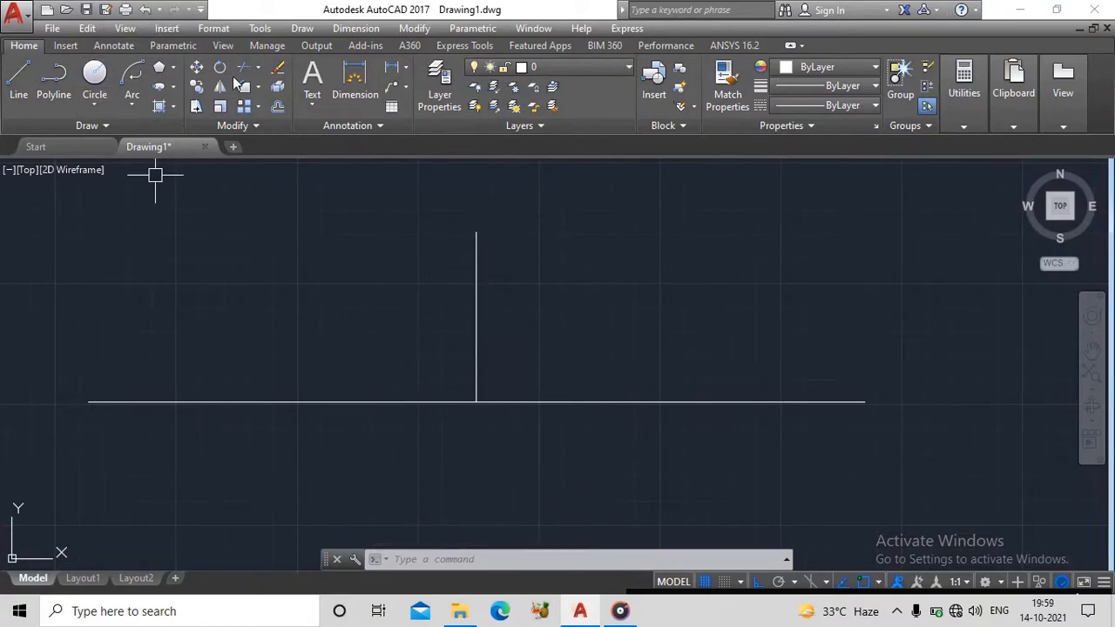
# - Define an elliptical arc's axes from the horizontal line's right end to its left end, with the other axis distance reaching the vertical line's upper end
pyautogui.click(174, 87)
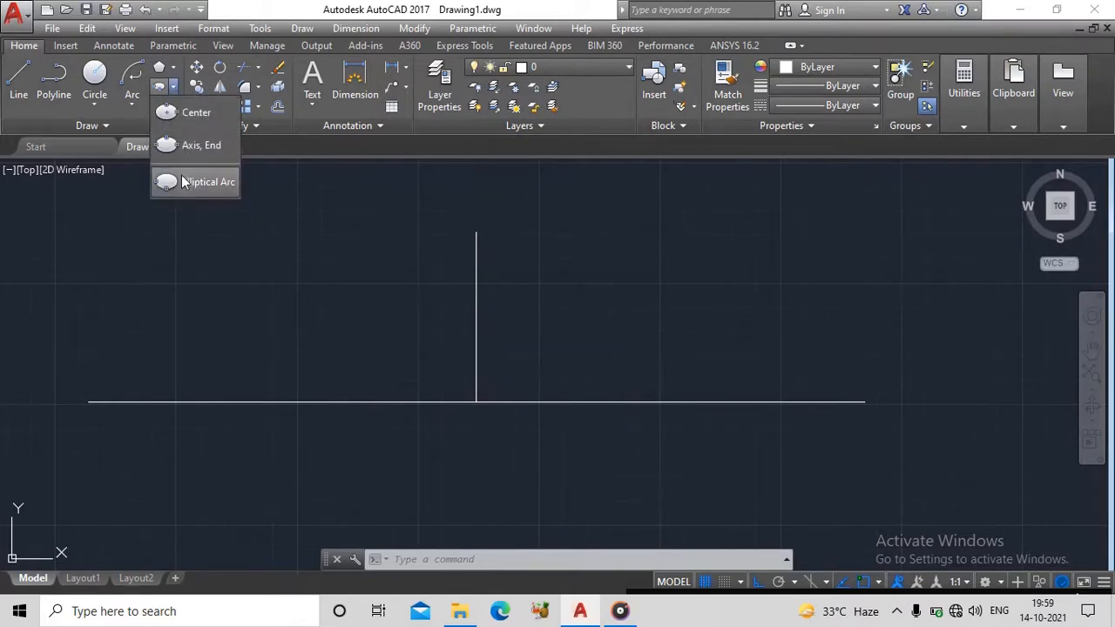
pyautogui.click(185, 183)
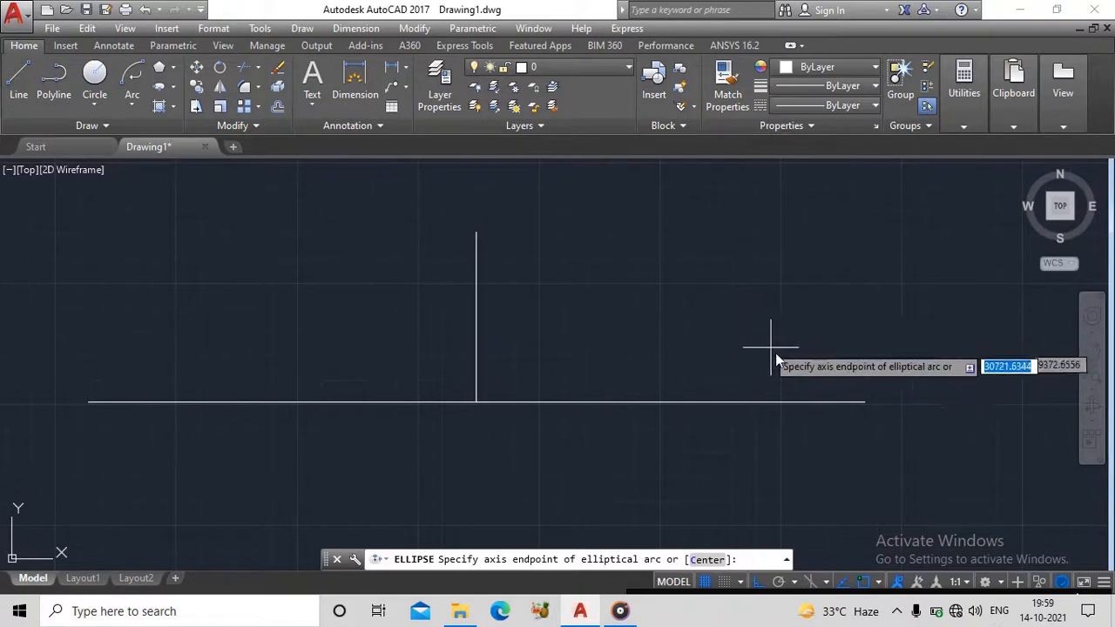
pyautogui.click(863, 404)
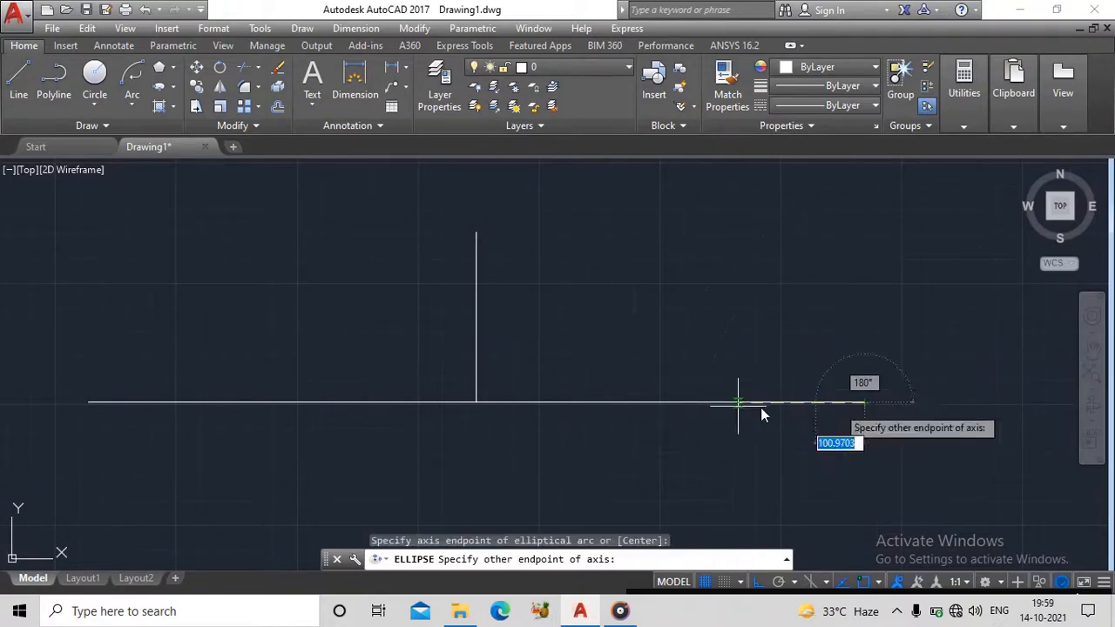
pyautogui.click(87, 402)
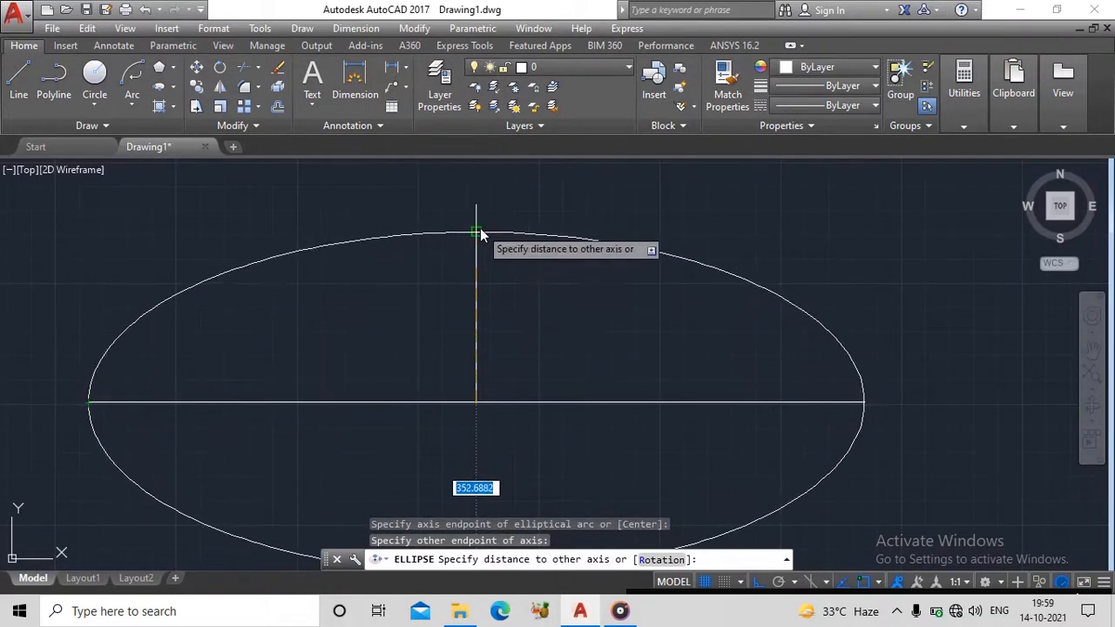
pyautogui.click(482, 233)
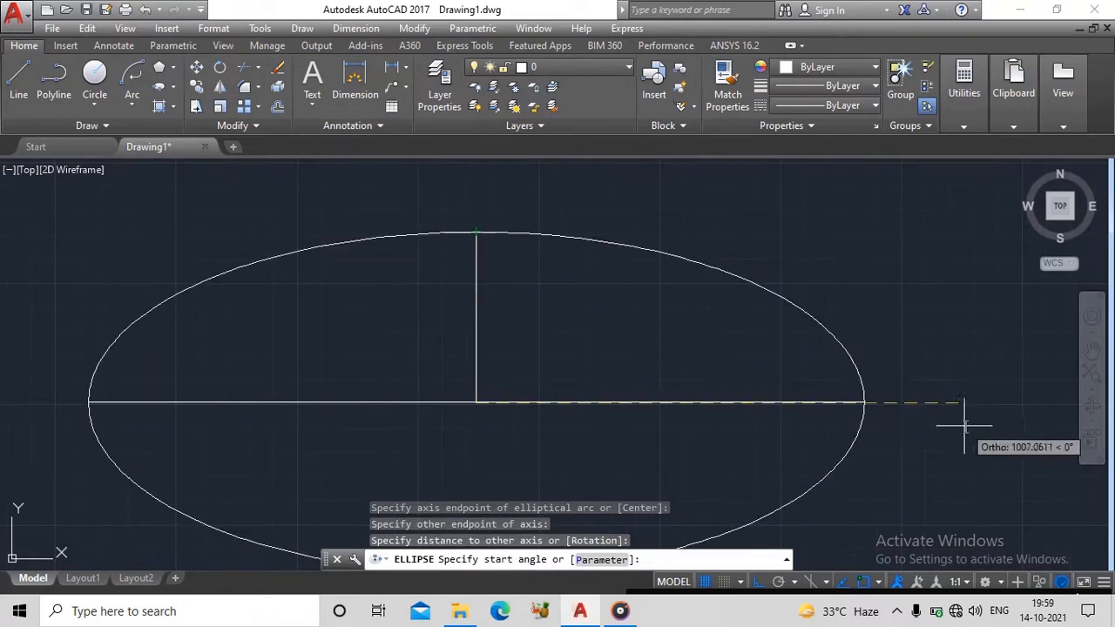
# - Sweep the elliptical arc from the horizontal line's right endpoint over the vertical line to its left end, forming the upper half ellipse
pyautogui.moveTo(875, 429); pyautogui.dragTo(828, 399, button='middle')
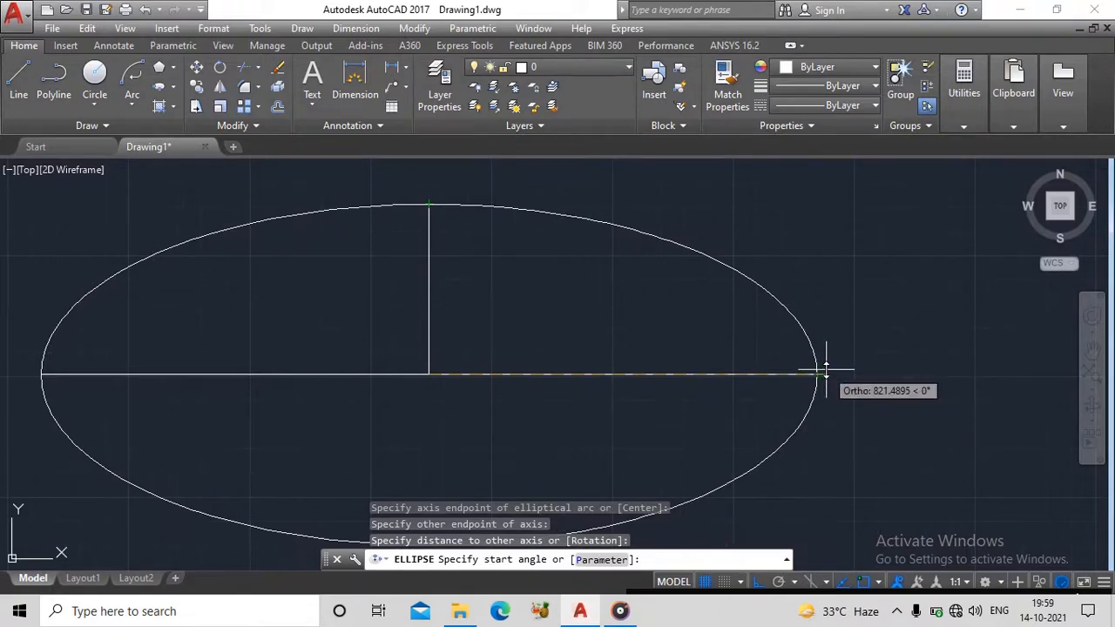
pyautogui.scroll(-5, 814, 388)
pyautogui.moveTo(804, 415)
pyautogui.mouseDown(button='middle')
pyautogui.moveTo(737, 369)
pyautogui.moveTo(784, 376)
pyautogui.mouseUp(button='middle')
pyautogui.scroll(6, 737, 369)
pyautogui.scroll(-4, 737, 368)
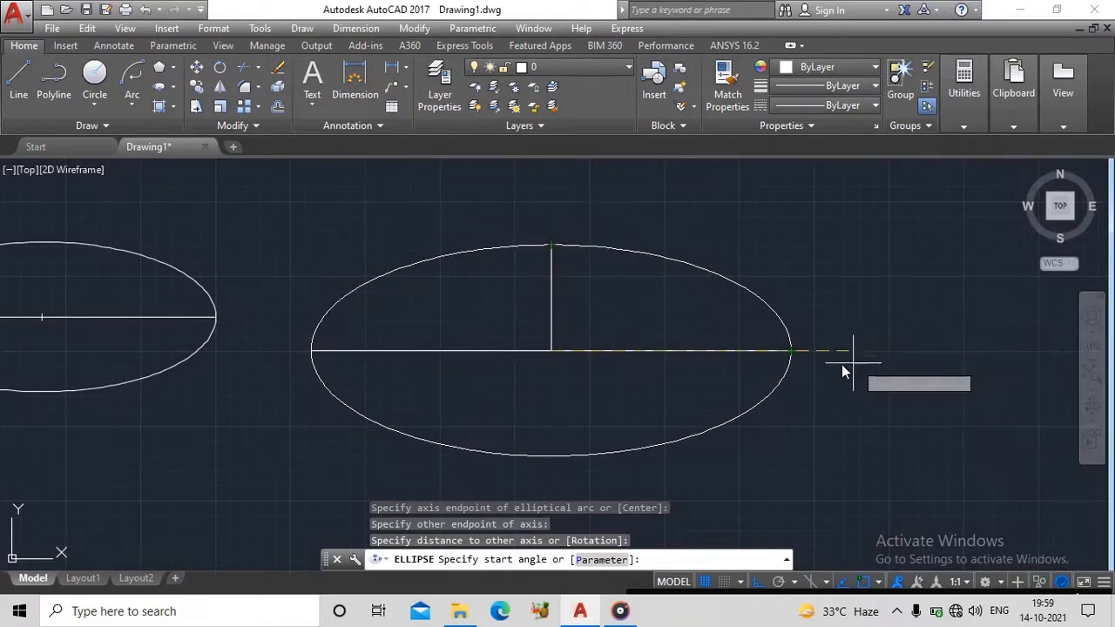
pyautogui.click(791, 351)
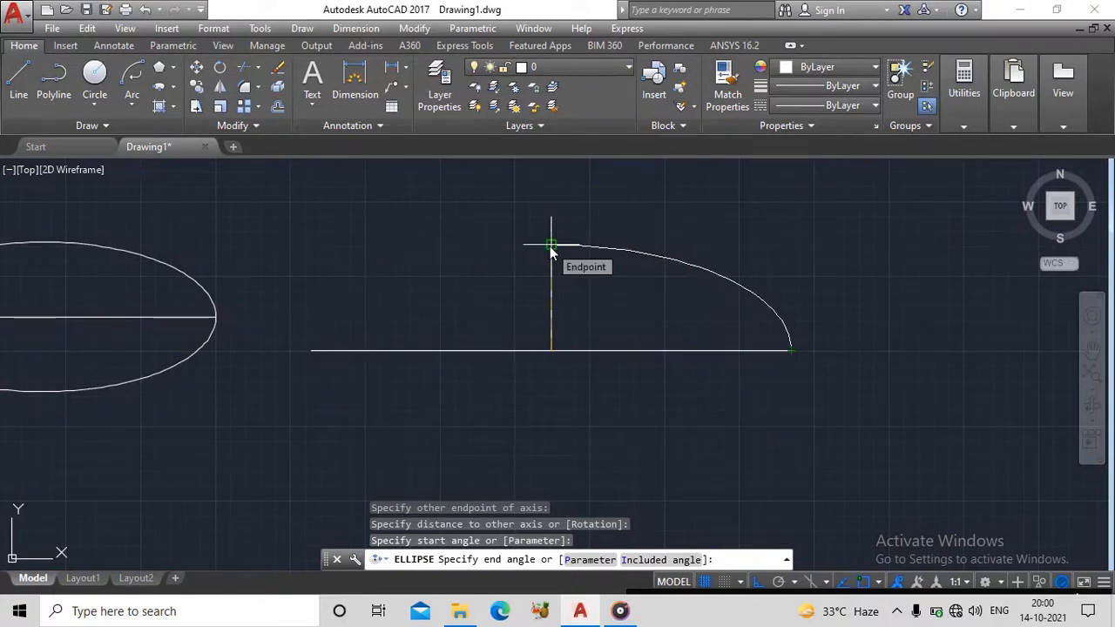
pyautogui.click(278, 341)
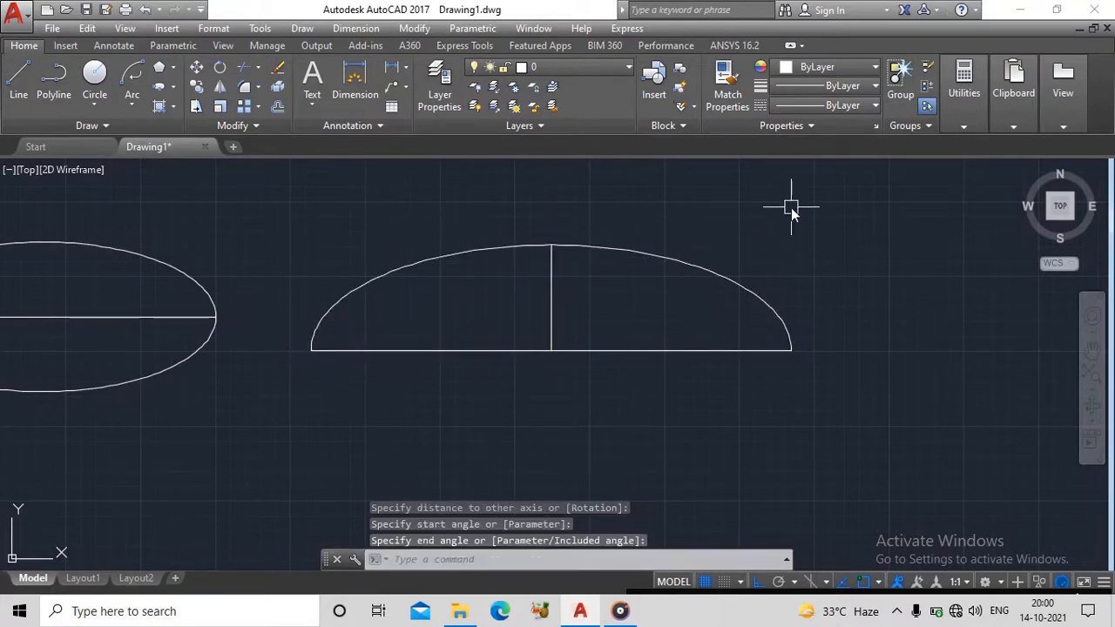
pyautogui.scroll(-4, 719, 351)
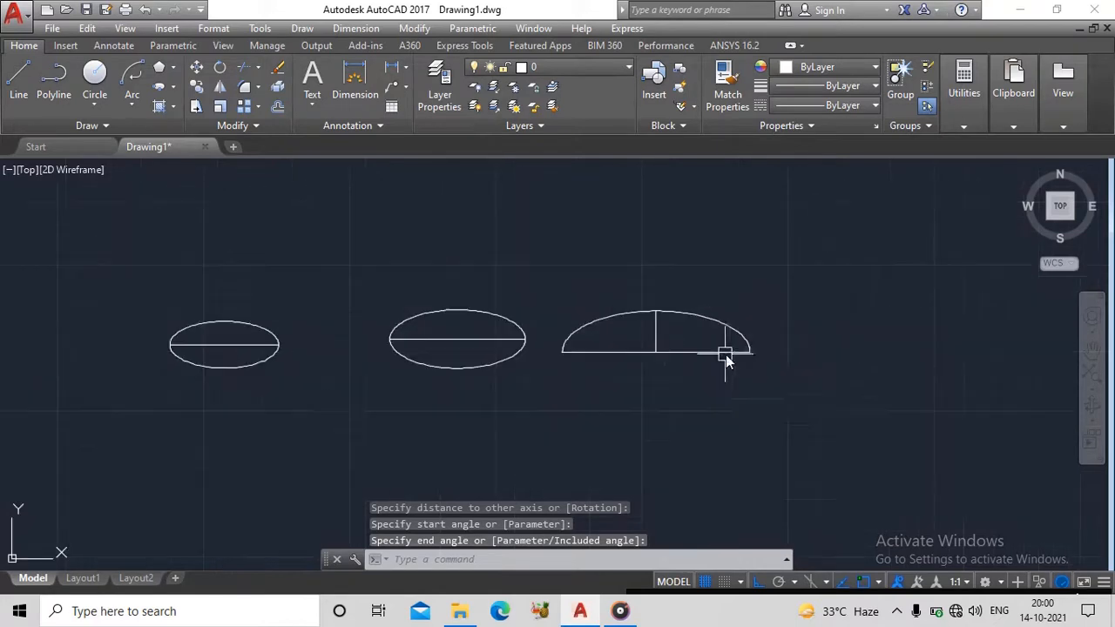
pyautogui.moveTo(821, 367); pyautogui.dragTo(759, 359, button='middle')
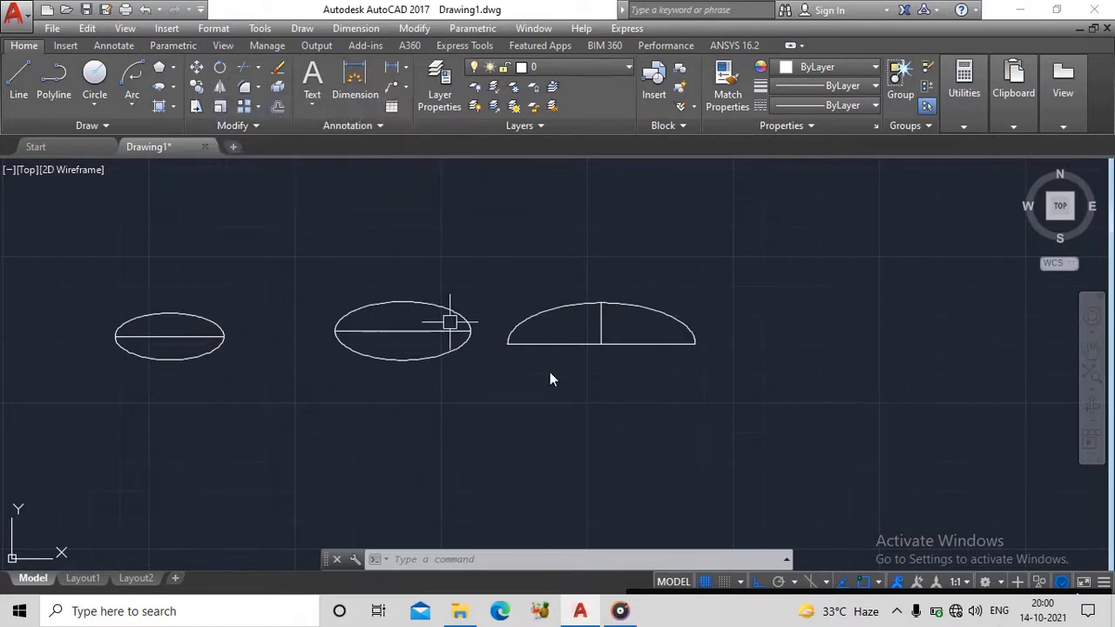
pyautogui.scroll(-4, 638, 346)
pyautogui.moveTo(673, 386); pyautogui.dragTo(573, 389, button='middle')
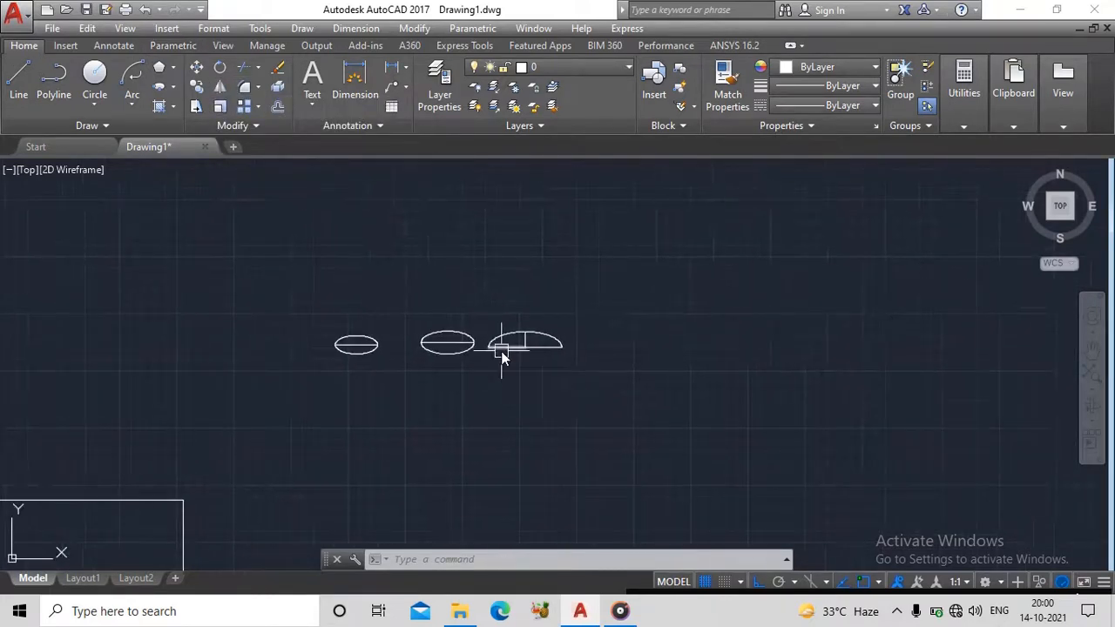
pyautogui.scroll(4, 502, 349)
pyautogui.moveTo(503, 354); pyautogui.dragTo(546, 389, button='middle')
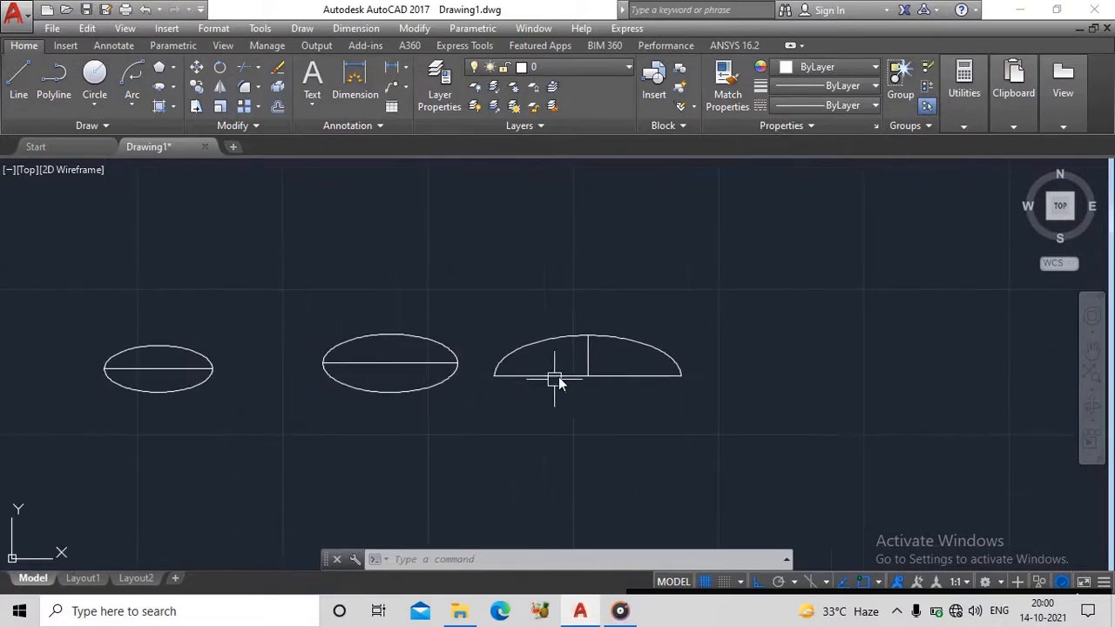